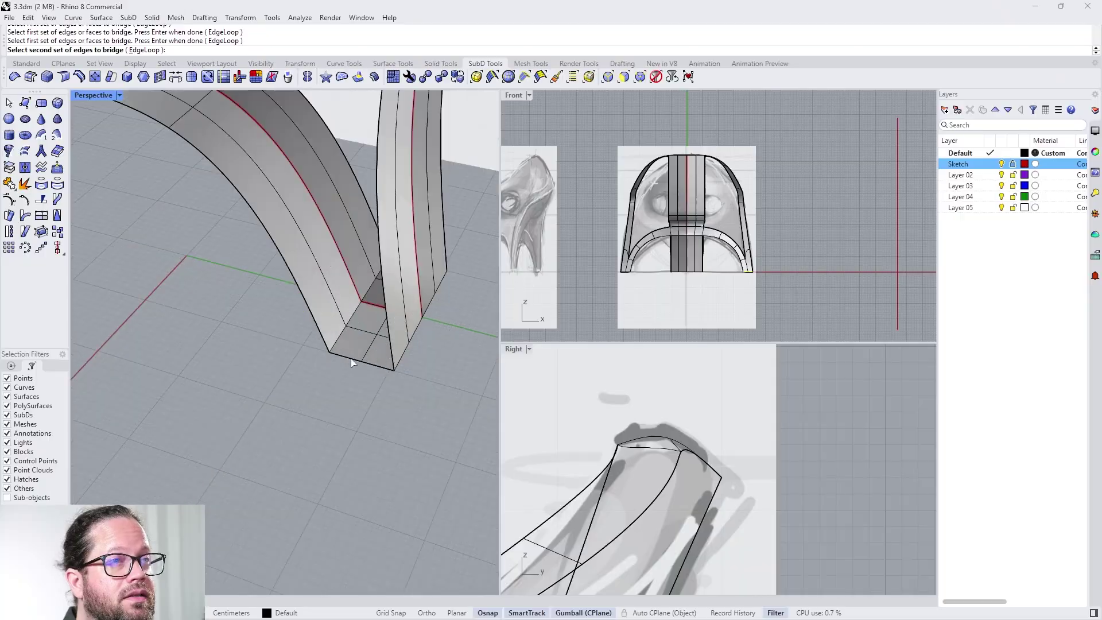
Step: Examine the chair's central SubD strip against the reference sketches in the perspective and front views
{"action": "key", "text": "Return"}
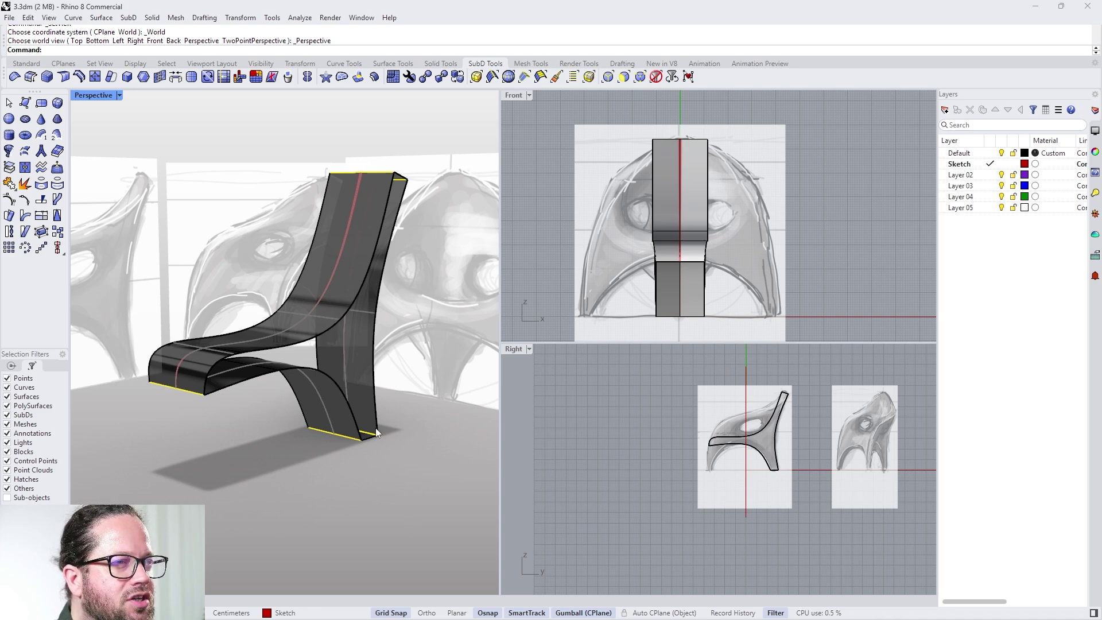
{"action": "right_click_drag", "start_coordinate": [377, 433], "coordinate": [362, 459]}
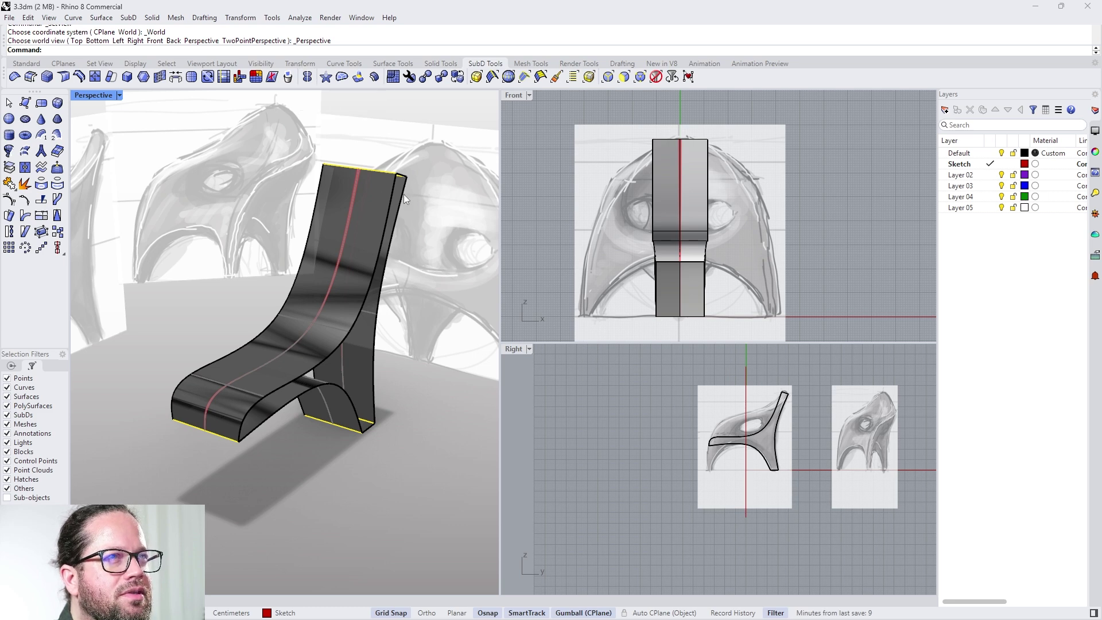
{"action": "right_click_drag", "start_coordinate": [404, 194], "coordinate": [433, 202]}
{"action": "right_click_drag", "start_coordinate": [341, 379], "coordinate": [332, 374]}
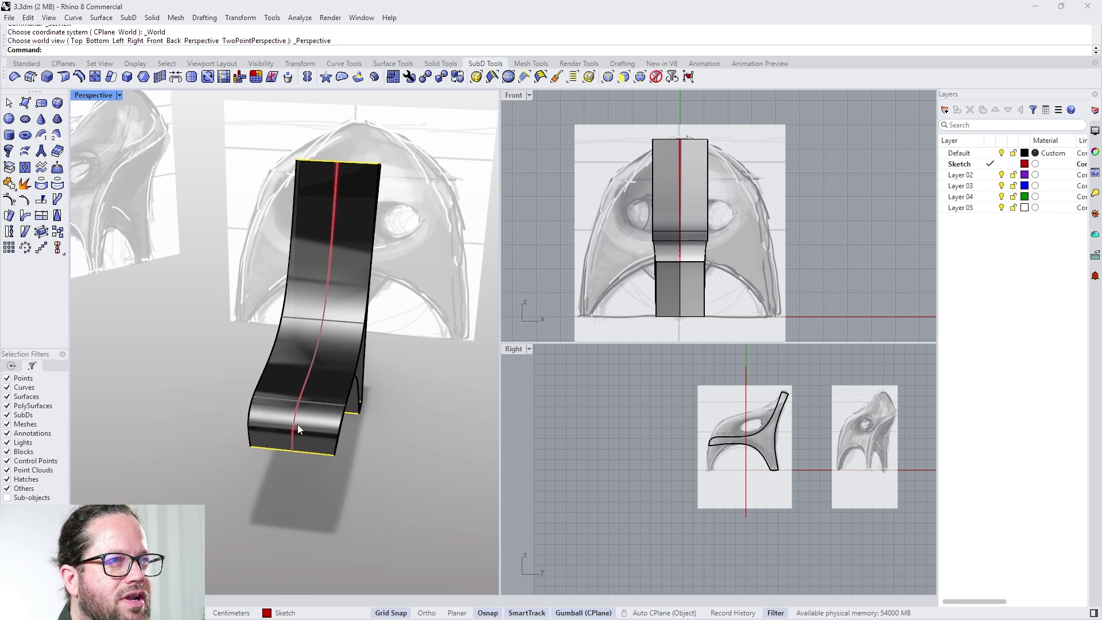
{"action": "right_click_drag", "start_coordinate": [327, 242], "coordinate": [323, 328]}
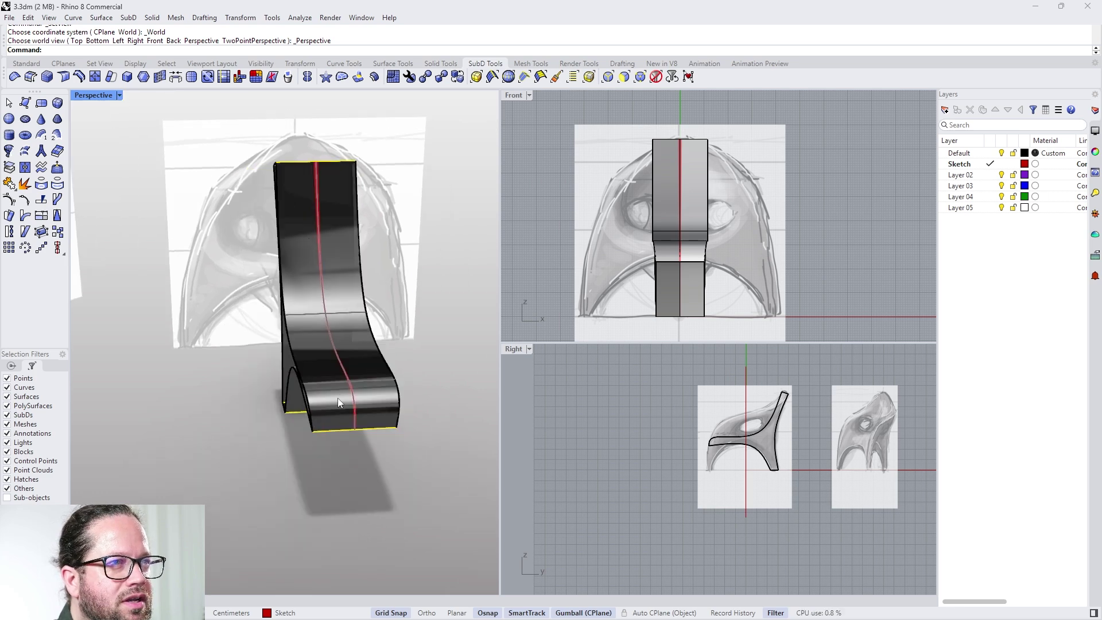
{"action": "right_click_drag", "start_coordinate": [339, 402], "coordinate": [347, 332]}
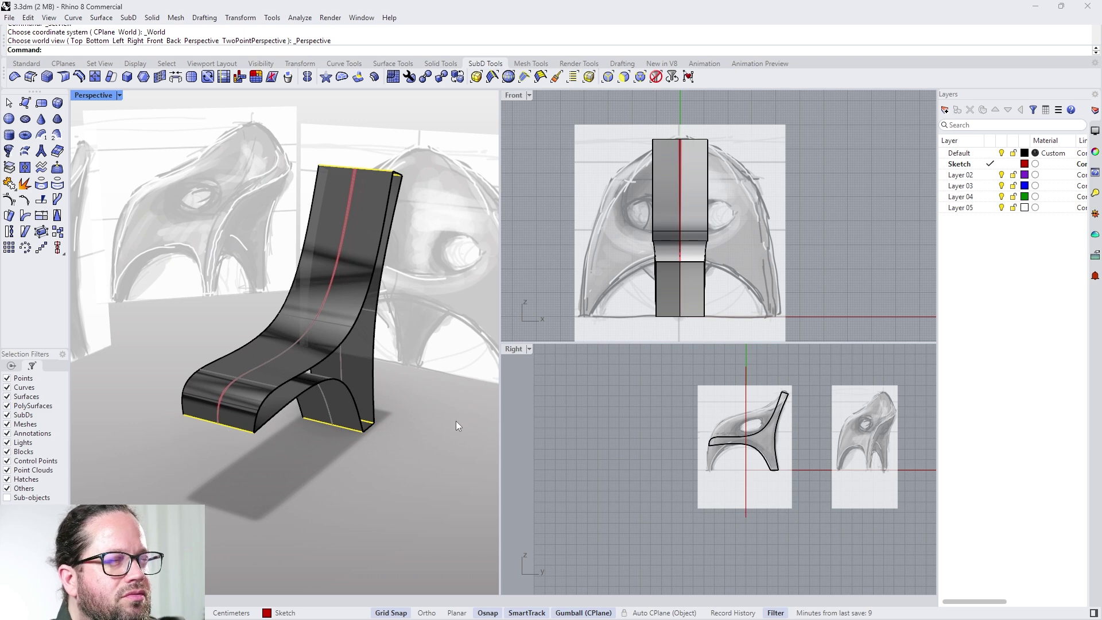
{"action": "right_click_drag", "start_coordinate": [410, 298], "coordinate": [474, 283]}
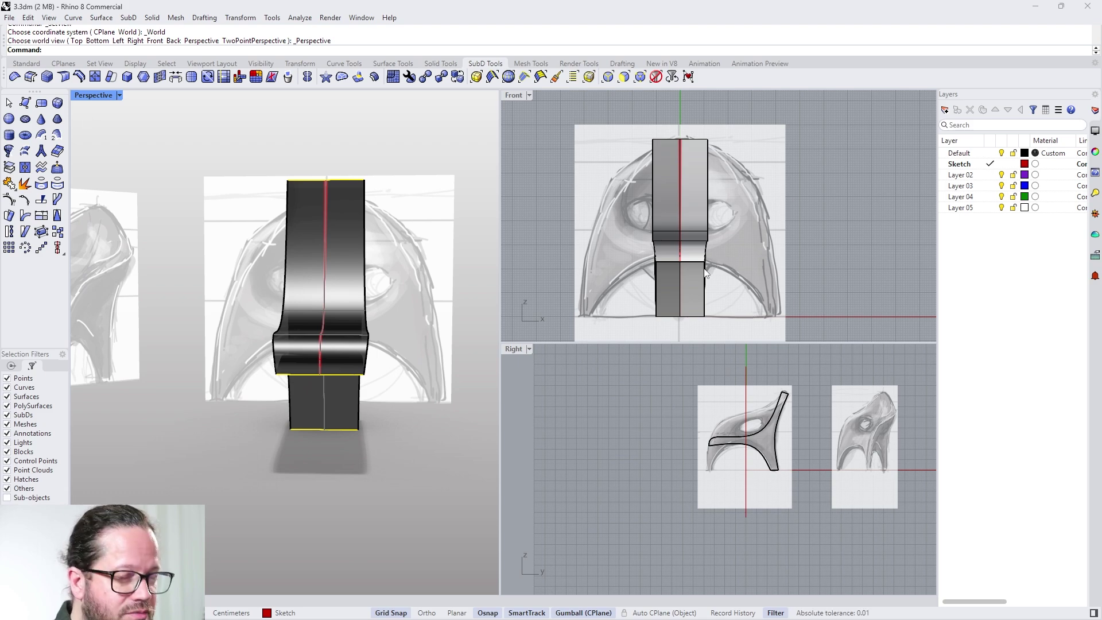
{"action": "right_click_drag", "start_coordinate": [725, 276], "coordinate": [669, 268]}
{"action": "scroll", "coordinate": [669, 270], "scroll_direction": "down", "scroll_amount": 2}
{"action": "mouse_move", "coordinate": [413, 335]}
{"action": "right_mouse_down"}
{"action": "mouse_move", "coordinate": [322, 333]}
{"action": "mouse_move", "coordinate": [399, 335]}
{"action": "mouse_move", "coordinate": [419, 318]}
{"action": "right_mouse_up"}
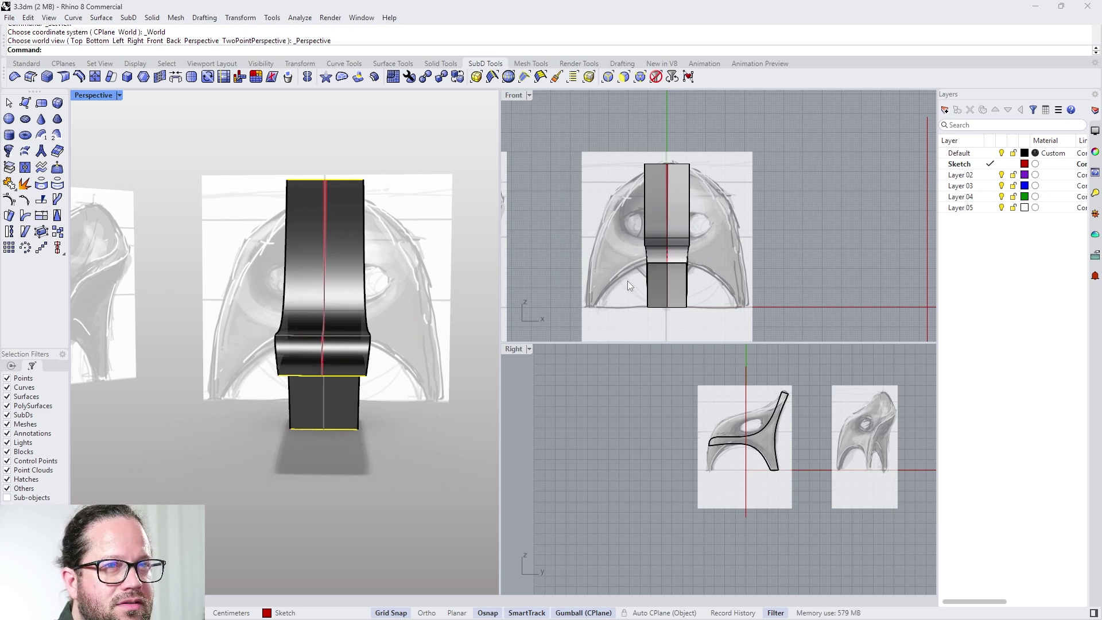
{"action": "scroll", "coordinate": [695, 261], "scroll_direction": "up", "scroll_amount": 3}
{"action": "right_click_drag", "start_coordinate": [372, 367], "coordinate": [272, 355]}
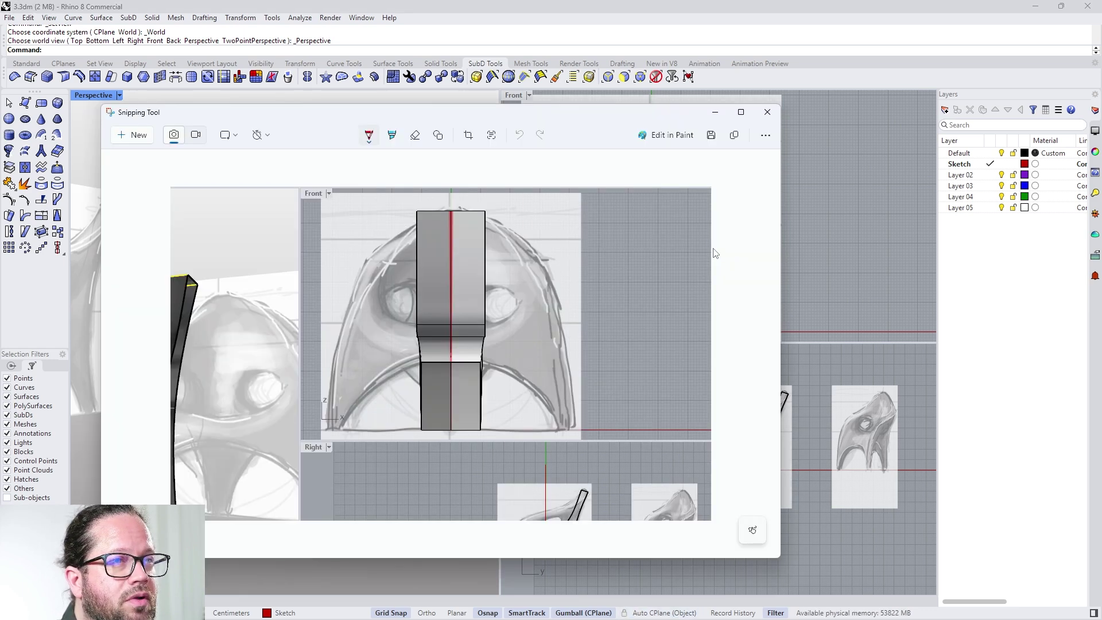
Step: In Snipping Tool, draw the divided lower arch band and the outer arch outlines over the front-view screenshot in red
{"action": "left_click_drag", "start_coordinate": [480, 362], "coordinate": [560, 428]}
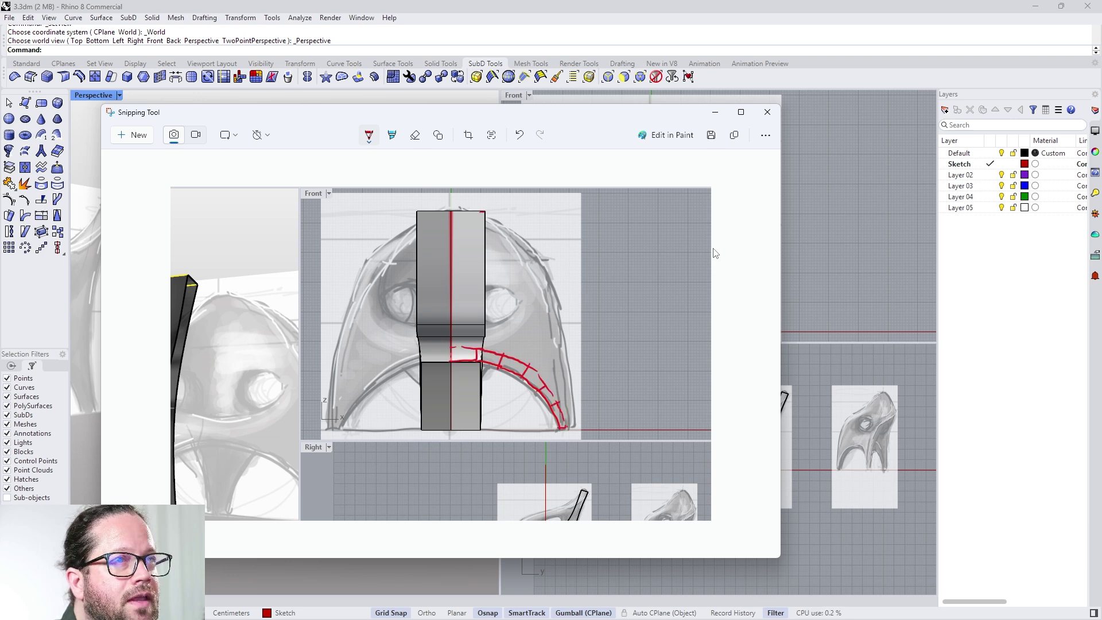
{"action": "mouse_move", "coordinate": [481, 212]}
{"action": "left_mouse_down"}
{"action": "mouse_move", "coordinate": [527, 234]}
{"action": "mouse_move", "coordinate": [575, 427]}
{"action": "left_mouse_up"}
{"action": "left_click_drag", "start_coordinate": [562, 336], "coordinate": [557, 367]}
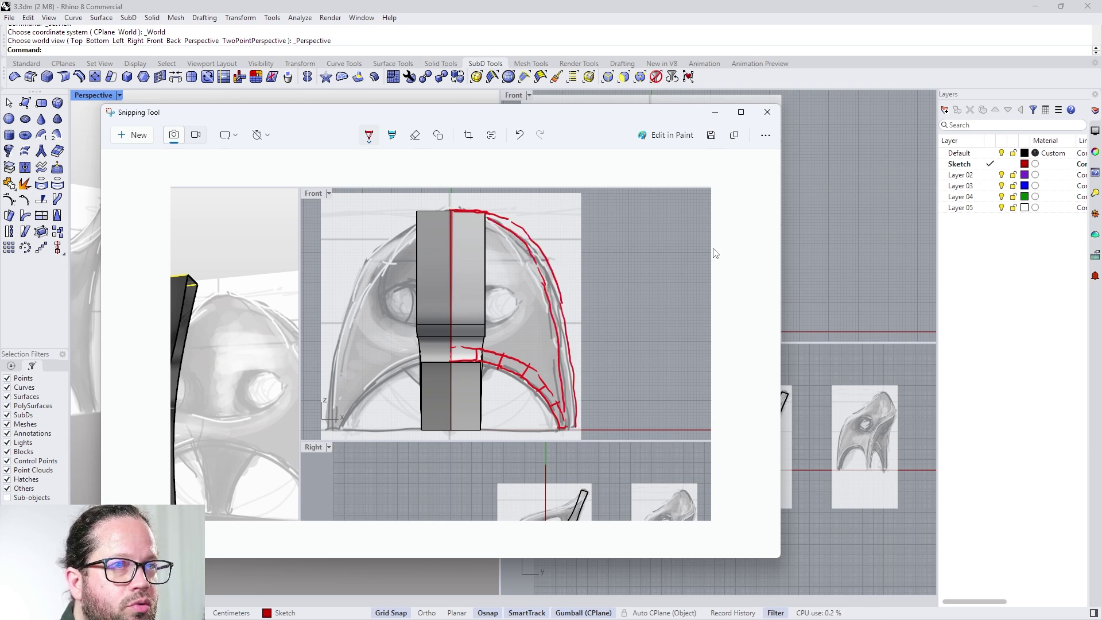
Step: Trace the mirrored outer arch and draw cross divisions along the opposite outer band to plan the SubD faces
{"action": "left_click_drag", "start_coordinate": [417, 213], "coordinate": [343, 351]}
{"action": "left_click_drag", "start_coordinate": [498, 224], "coordinate": [508, 218]}
{"action": "left_click_drag", "start_coordinate": [511, 235], "coordinate": [521, 230]}
{"action": "left_click_drag", "start_coordinate": [518, 240], "coordinate": [527, 235]}
{"action": "left_click_drag", "start_coordinate": [530, 253], "coordinate": [537, 246]}
{"action": "left_click_drag", "start_coordinate": [542, 273], "coordinate": [550, 268]}
{"action": "left_click_drag", "start_coordinate": [552, 306], "coordinate": [561, 301]}
{"action": "left_click_drag", "start_coordinate": [558, 338], "coordinate": [567, 335]}
{"action": "left_click_drag", "start_coordinate": [563, 386], "coordinate": [573, 383]}
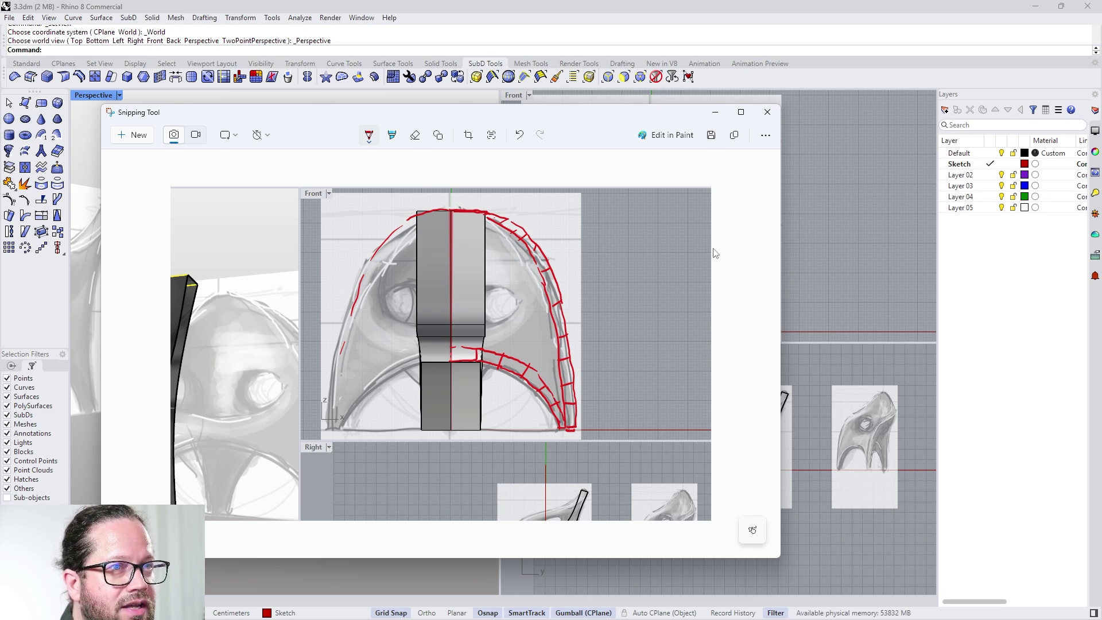
Step: Draw the inner leg arch, the loop around the eye-shaped opening and the lines connecting it to the surrounding bands
{"action": "left_click_drag", "start_coordinate": [498, 365], "coordinate": [478, 423]}
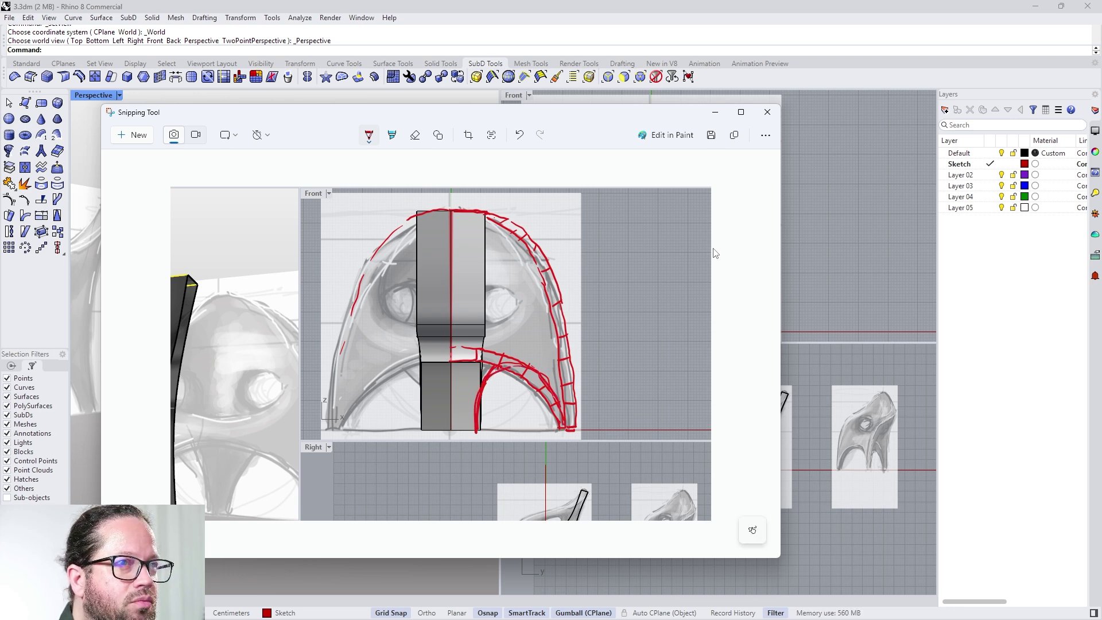
{"action": "left_click_drag", "start_coordinate": [489, 332], "coordinate": [506, 281]}
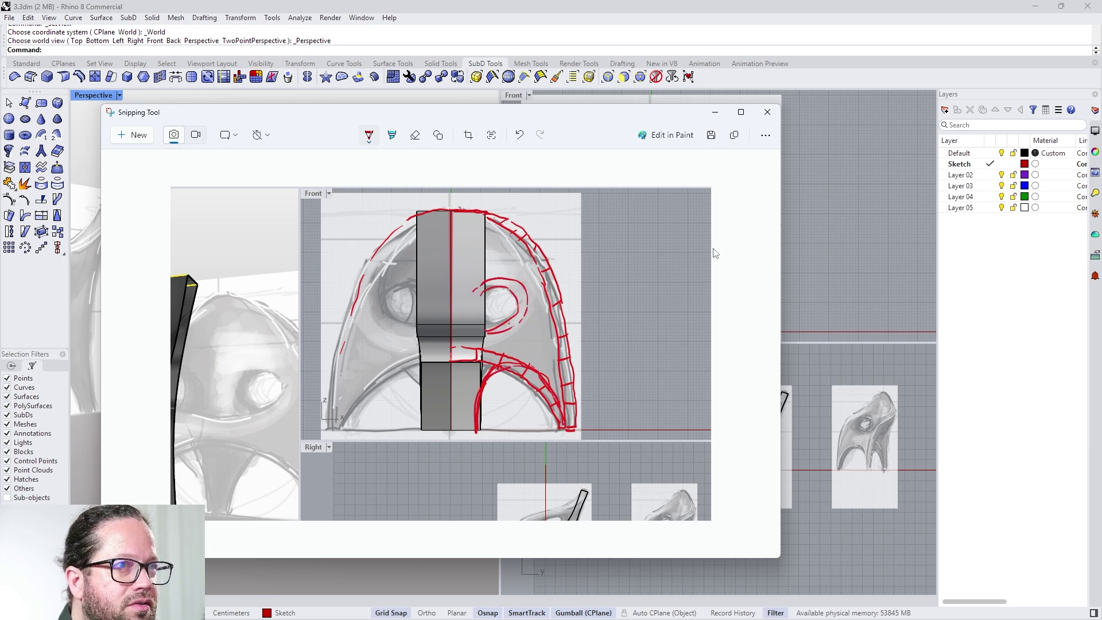
{"action": "left_click_drag", "start_coordinate": [519, 242], "coordinate": [507, 273]}
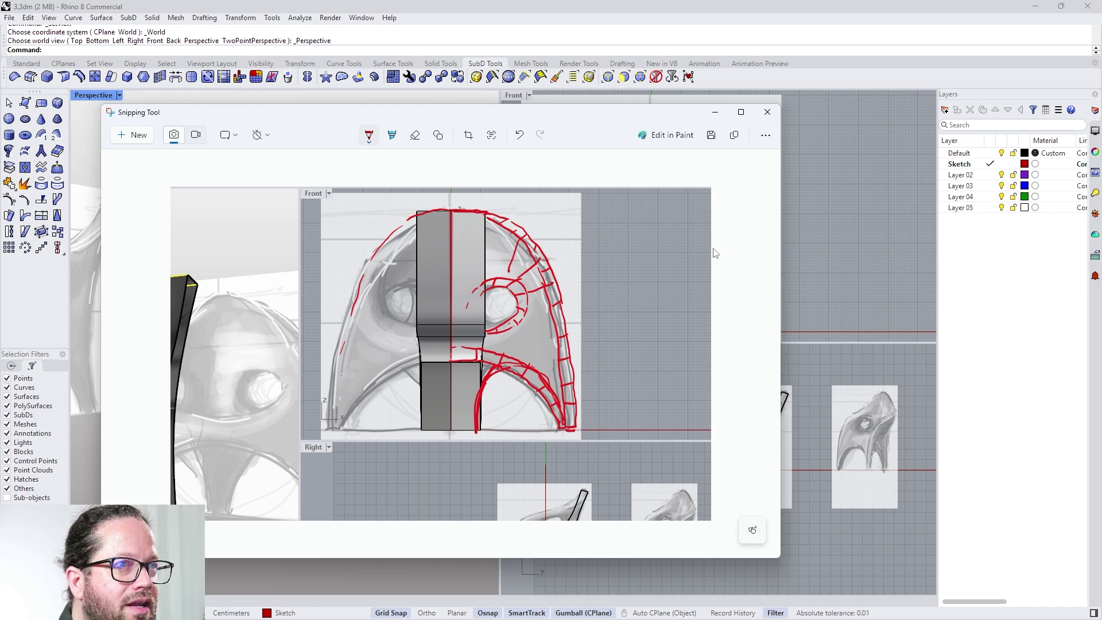
{"action": "left_click_drag", "start_coordinate": [502, 223], "coordinate": [487, 280]}
{"action": "left_click_drag", "start_coordinate": [452, 240], "coordinate": [477, 262]}
{"action": "mouse_move", "coordinate": [519, 309]}
{"action": "left_mouse_down"}
{"action": "mouse_move", "coordinate": [551, 320]}
{"action": "mouse_move", "coordinate": [533, 339]}
{"action": "left_mouse_up"}
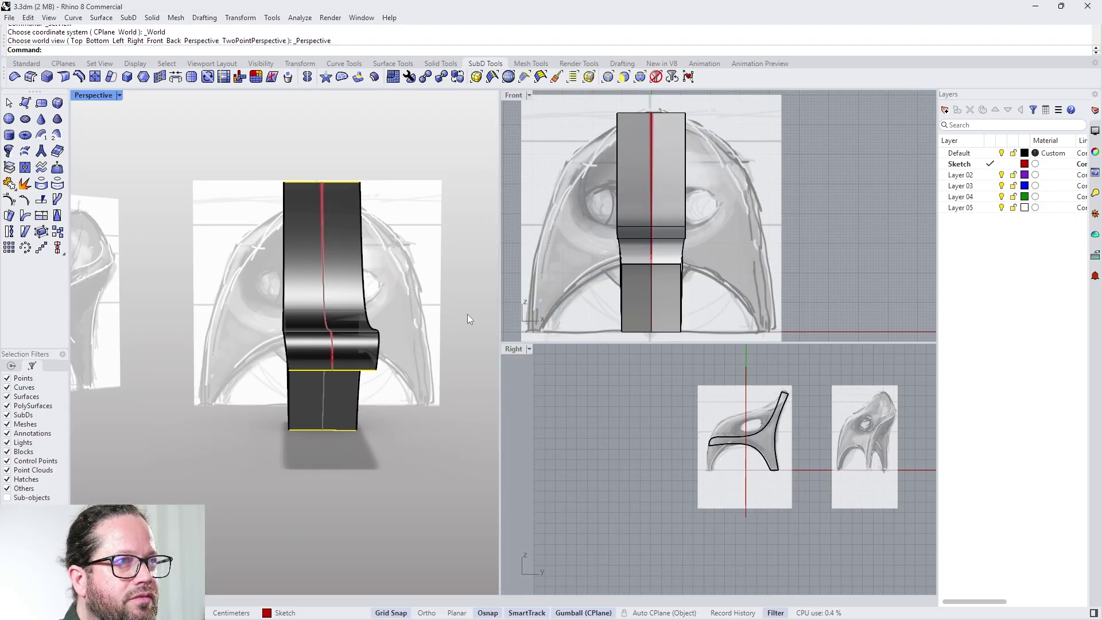
Step: Insert an edge loop across the seat's front, offset from the top cross edge down onto the front face
{"action": "scroll", "coordinate": [666, 239], "scroll_direction": "up", "scroll_amount": 5}
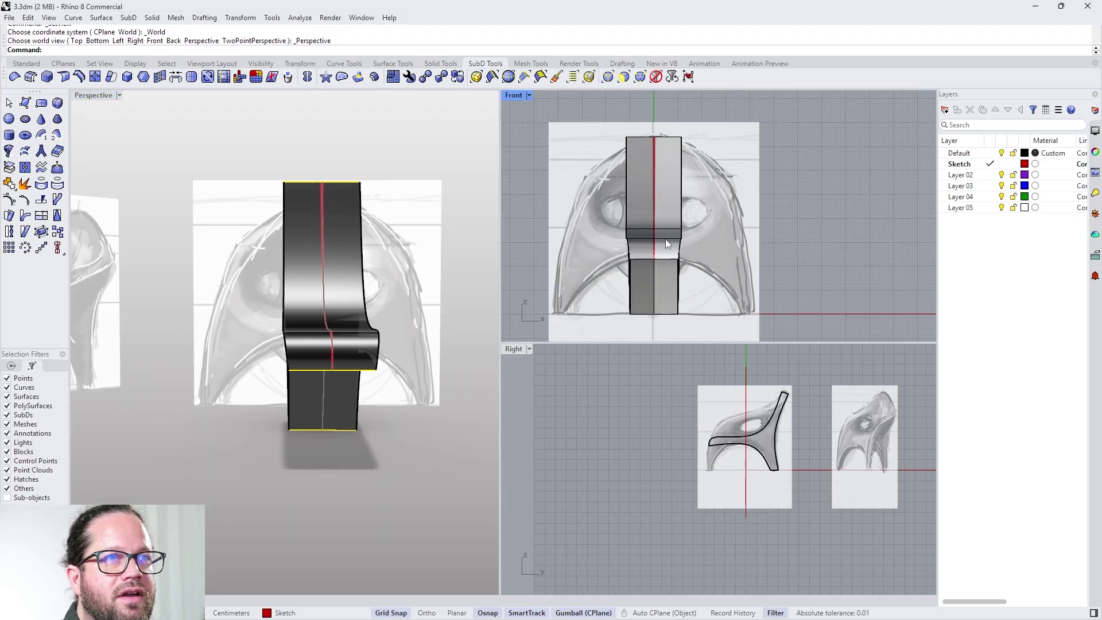
{"action": "right_click_drag", "start_coordinate": [686, 265], "coordinate": [626, 271]}
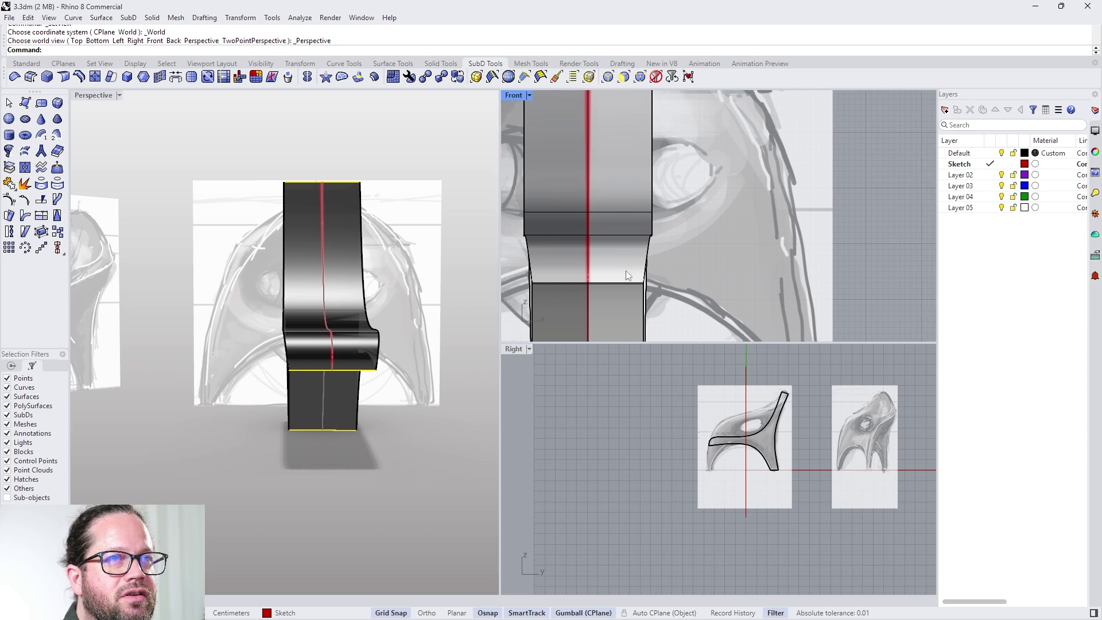
{"action": "scroll", "coordinate": [712, 261], "scroll_direction": "down", "scroll_amount": 9}
{"action": "right_click_drag", "start_coordinate": [368, 328], "coordinate": [287, 352]}
{"action": "scroll", "coordinate": [253, 350], "scroll_direction": "up", "scroll_amount": 6}
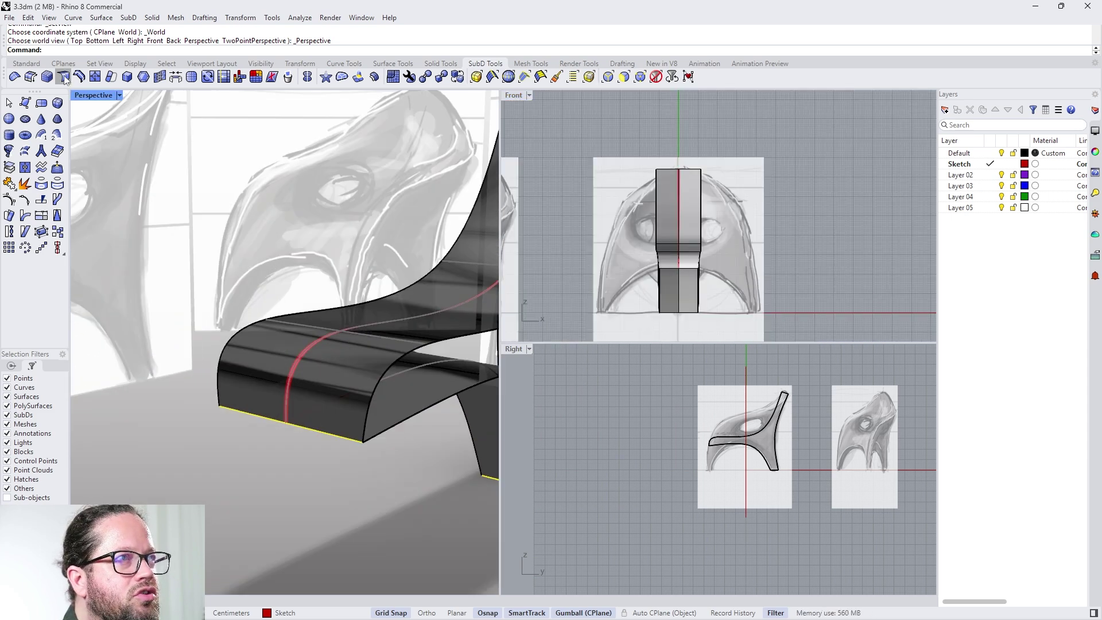
{"action": "left_click", "coordinate": [386, 339]}
{"action": "key", "text": "Escape"}
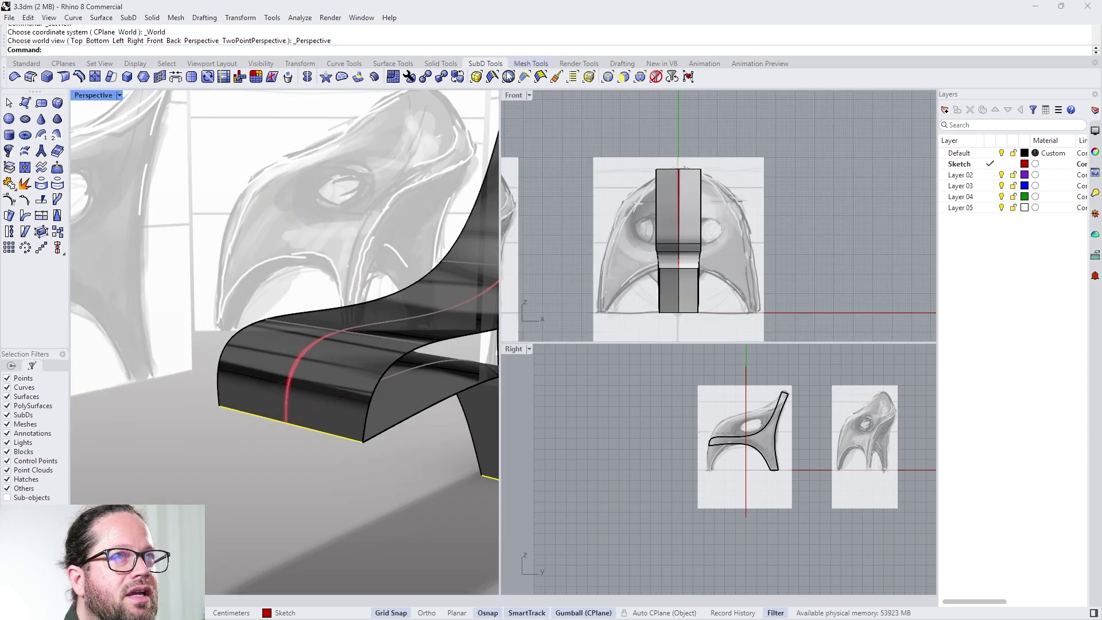
{"action": "left_click", "coordinate": [610, 78]}
{"action": "left_click", "coordinate": [383, 337]}
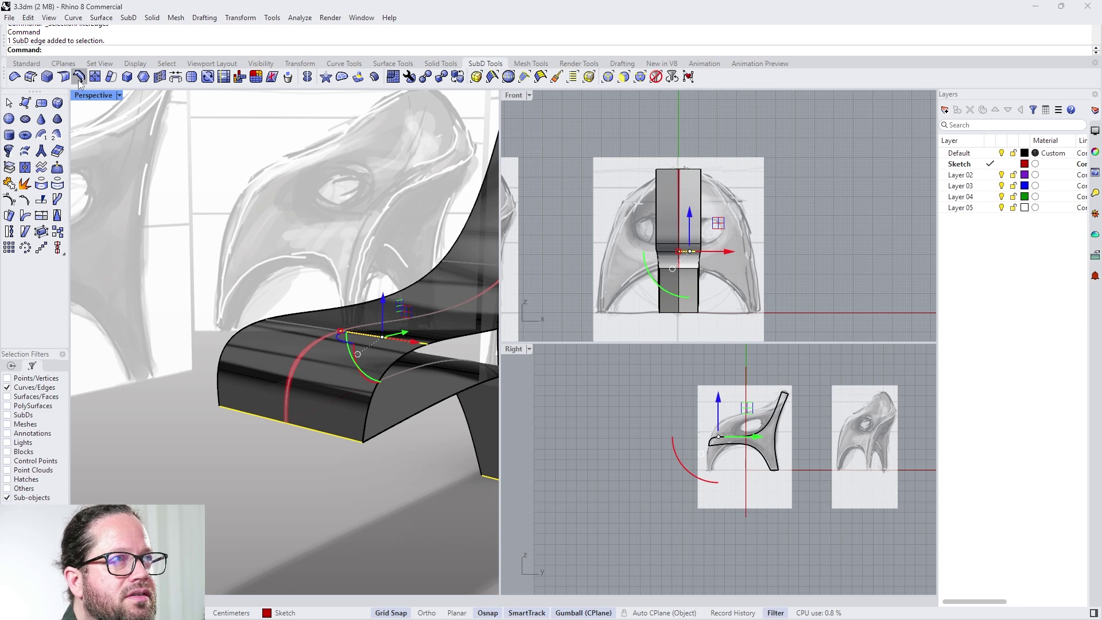
{"action": "left_click", "coordinate": [79, 77]}
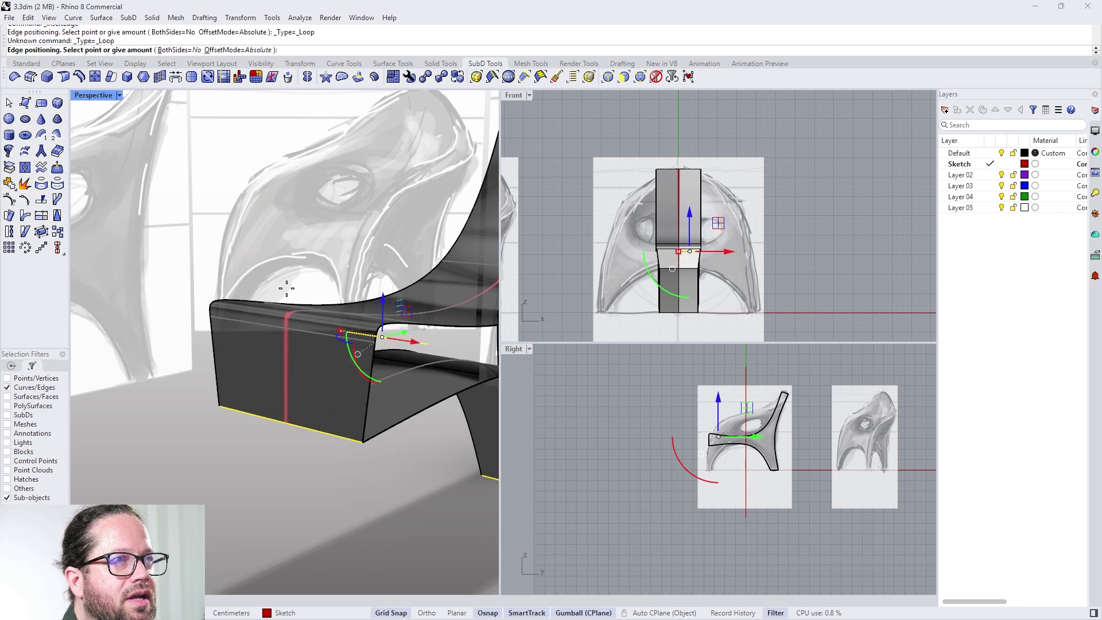
{"action": "left_click", "coordinate": [370, 387]}
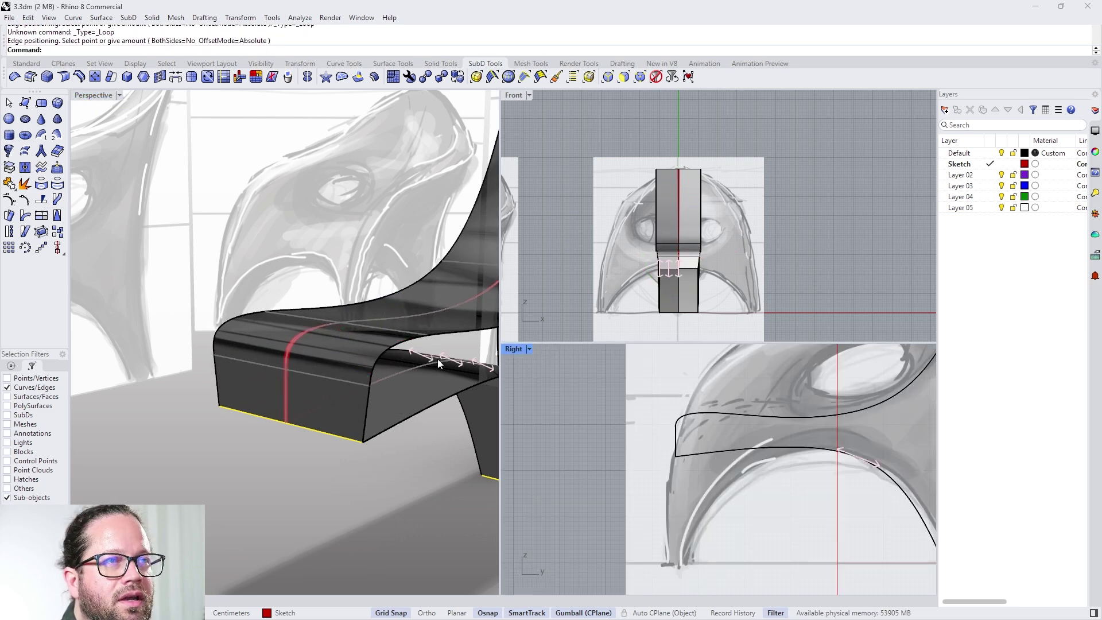
Step: Move the seat's top cross edge backward along the seat in the Right view to soften the front curve
{"action": "left_click", "coordinate": [400, 331]}
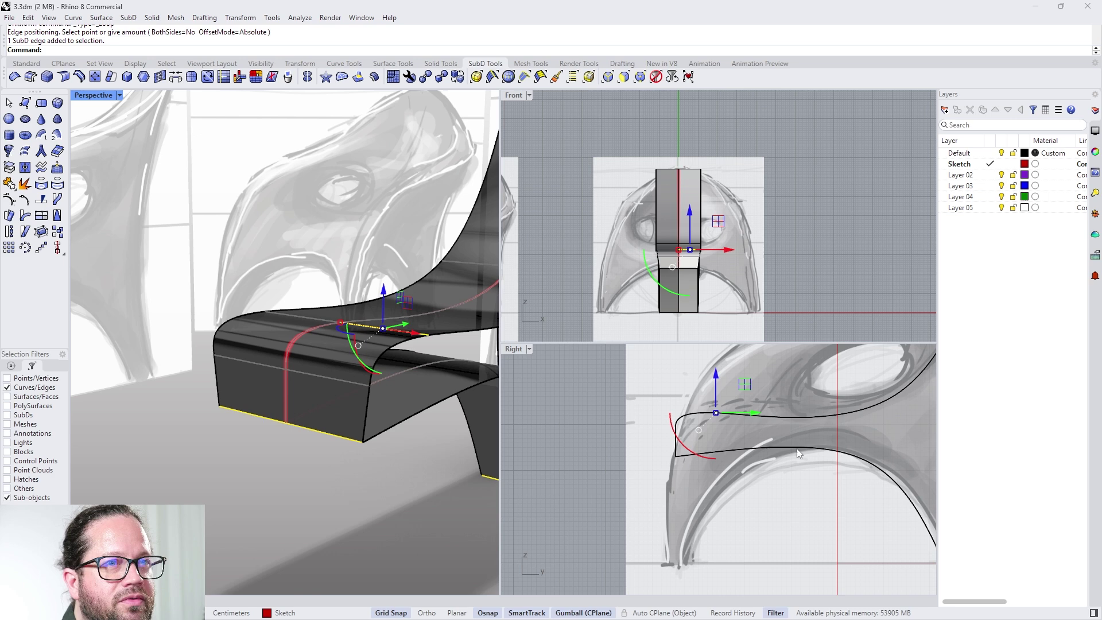
{"action": "scroll", "coordinate": [773, 427], "scroll_direction": "up", "scroll_amount": 6}
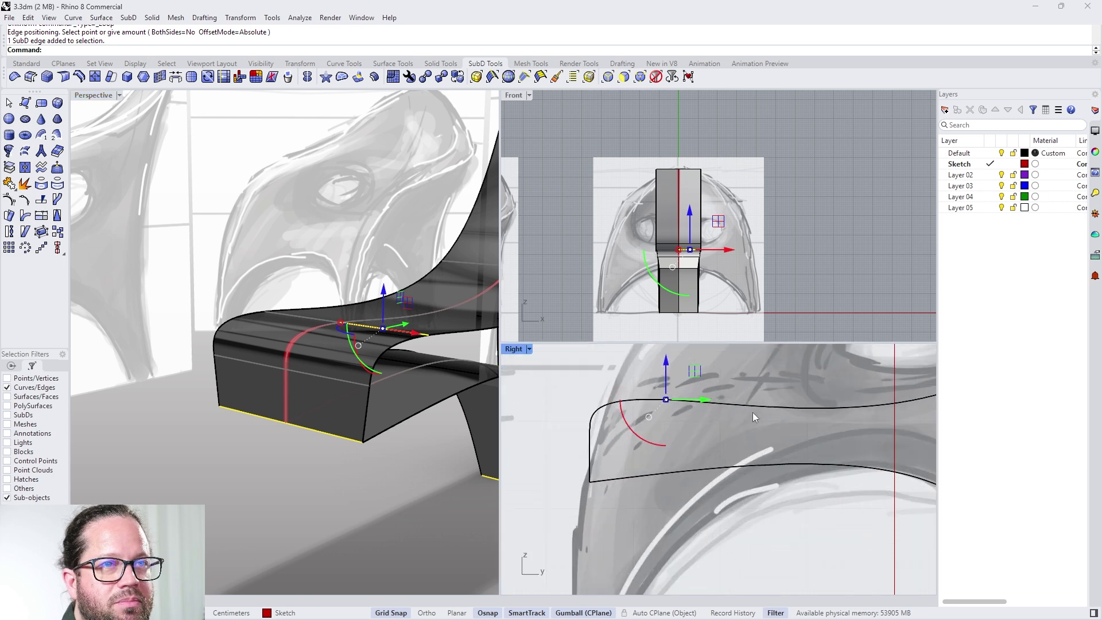
{"action": "left_click_drag", "start_coordinate": [704, 399], "coordinate": [769, 417]}
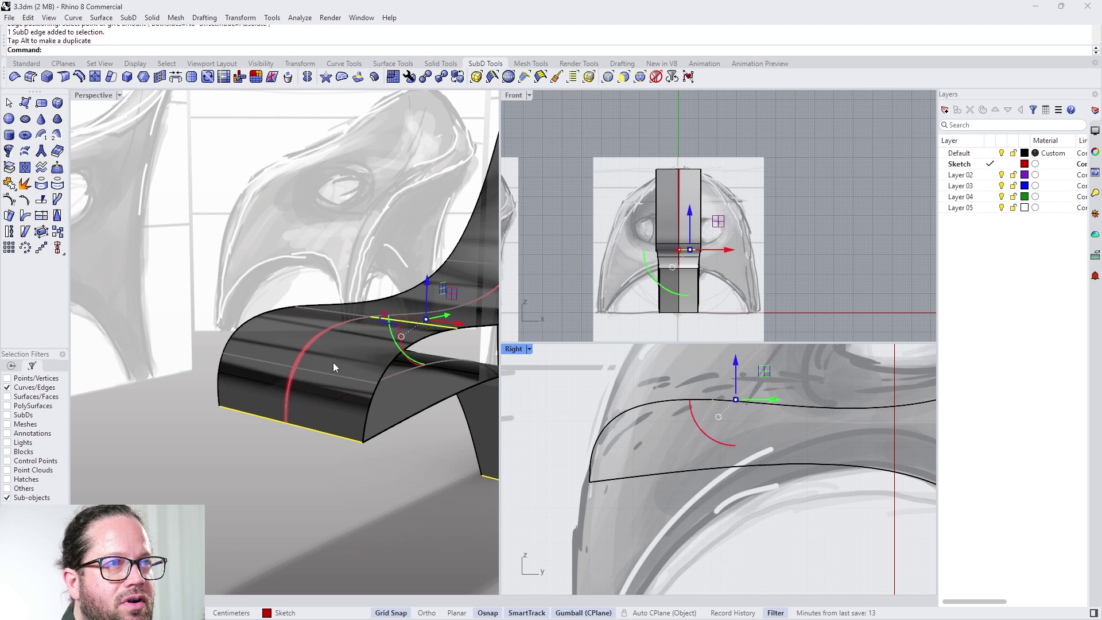
Step: Select the SubD face on one half of the seat's front lip
{"action": "right_click_drag", "start_coordinate": [333, 363], "coordinate": [447, 402]}
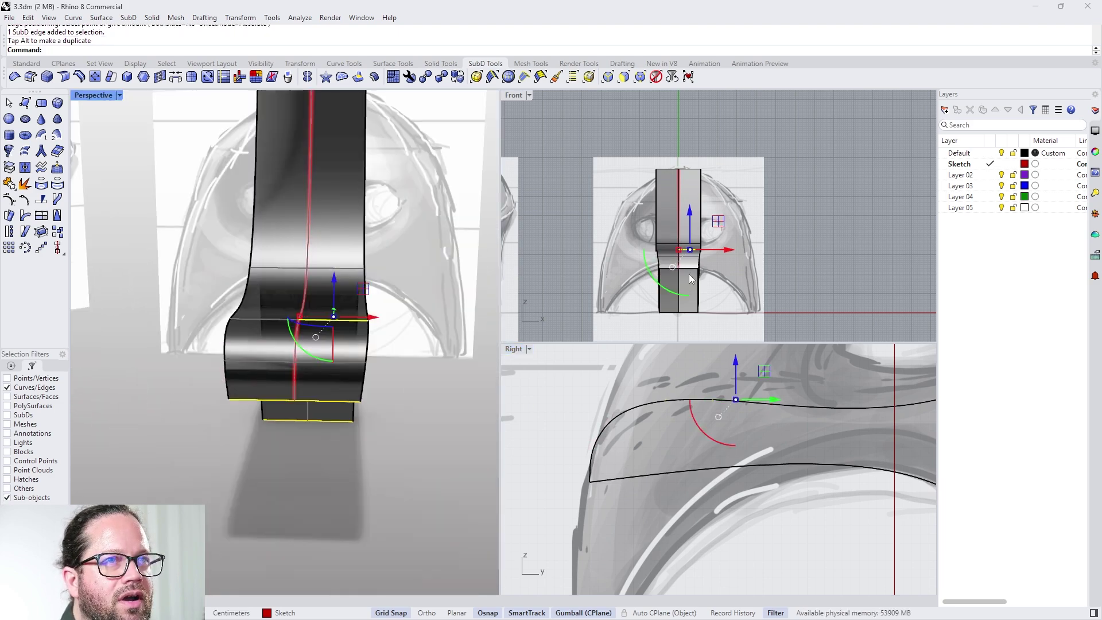
{"action": "scroll", "coordinate": [689, 274], "scroll_direction": "up", "scroll_amount": 8}
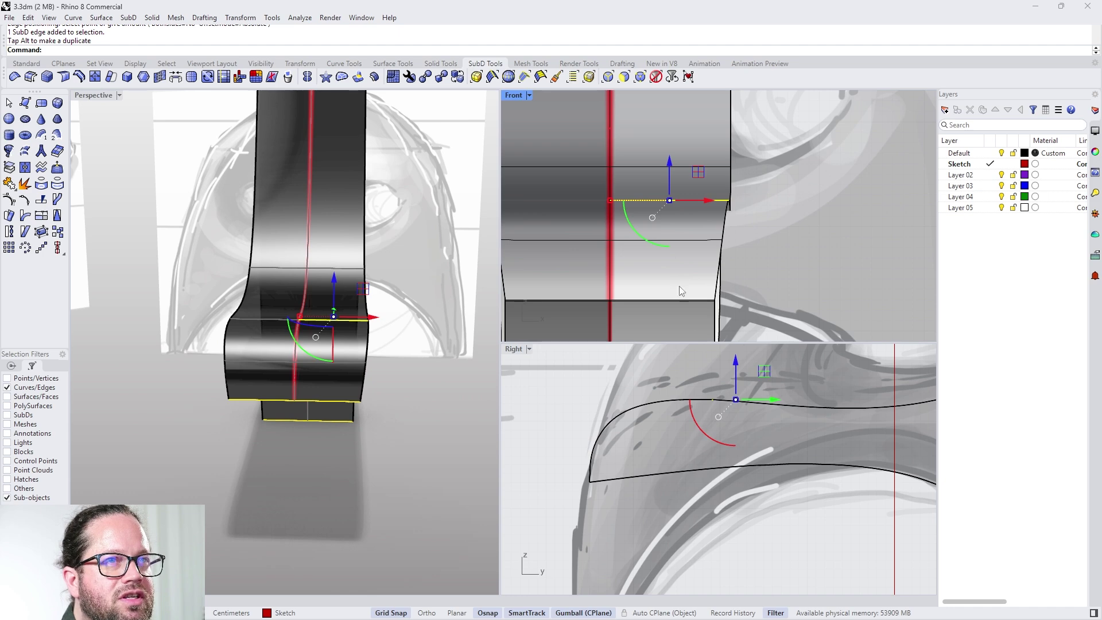
{"action": "right_click_drag", "start_coordinate": [321, 356], "coordinate": [287, 339]}
{"action": "left_click", "coordinate": [289, 346]}
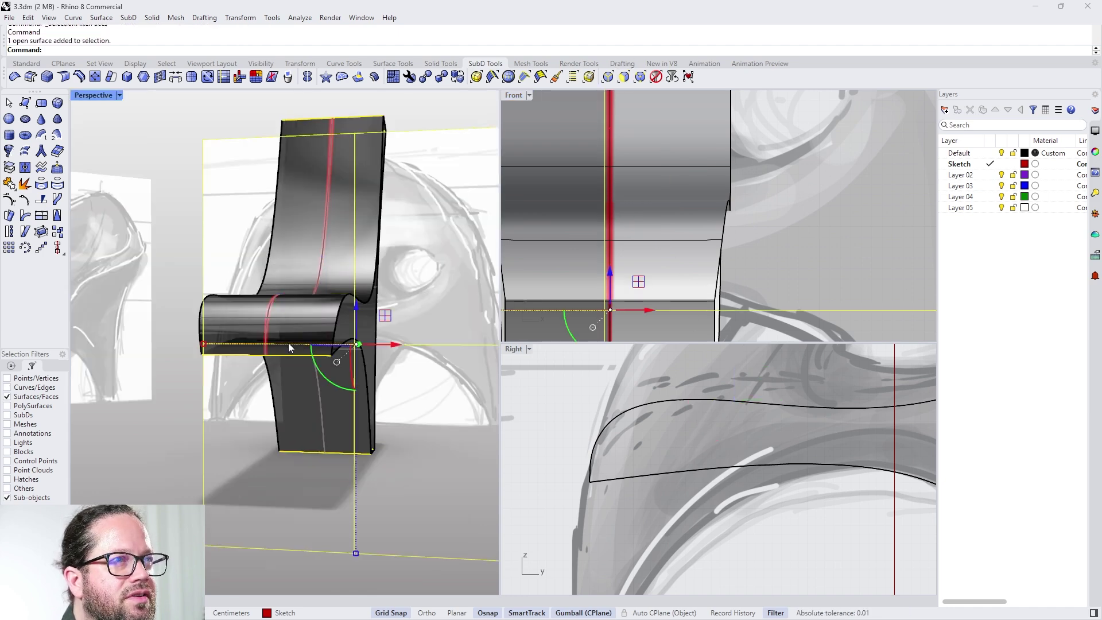
{"action": "left_click", "coordinate": [314, 330]}
{"action": "right_click_drag", "start_coordinate": [352, 340], "coordinate": [290, 364]}
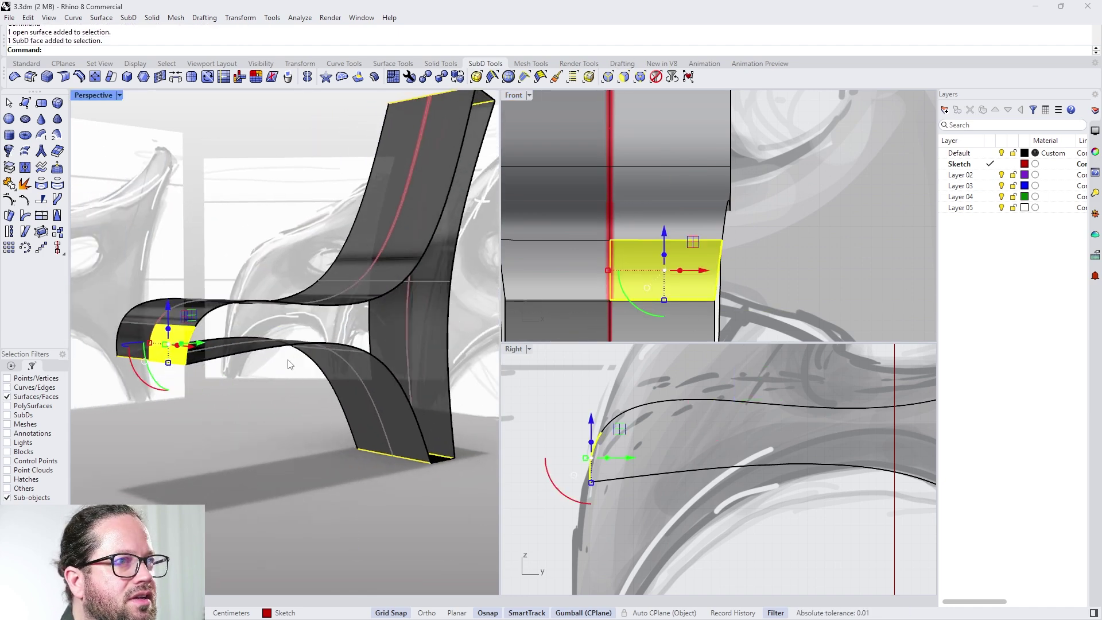
Step: Make Default the current layer and lock the Sketch layer
{"action": "left_click", "coordinate": [990, 153]}
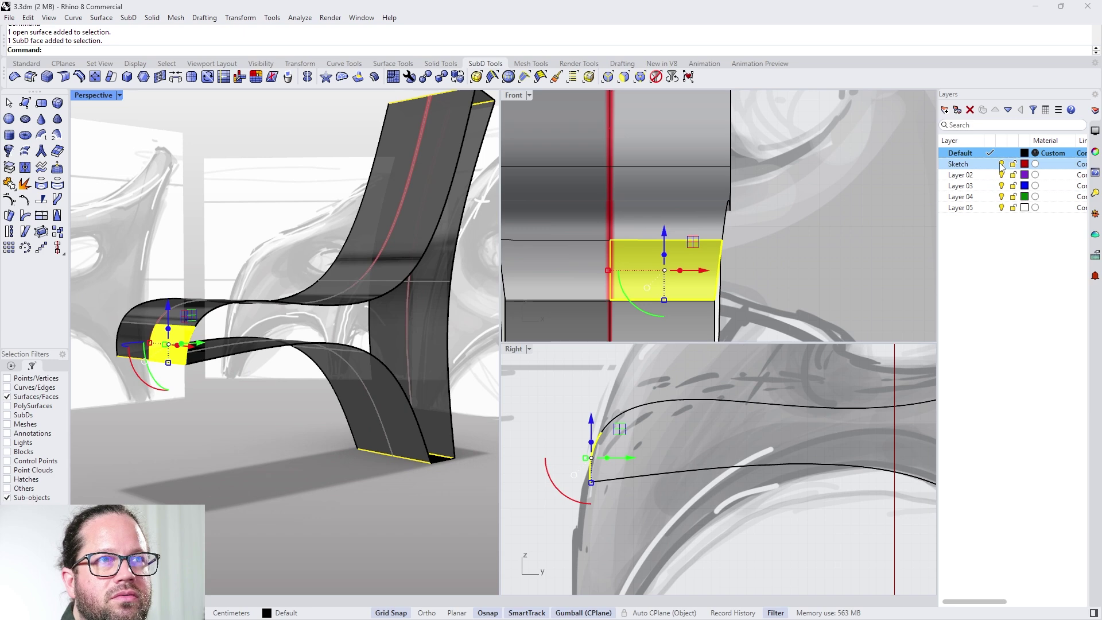
{"action": "left_click", "coordinate": [1002, 165]}
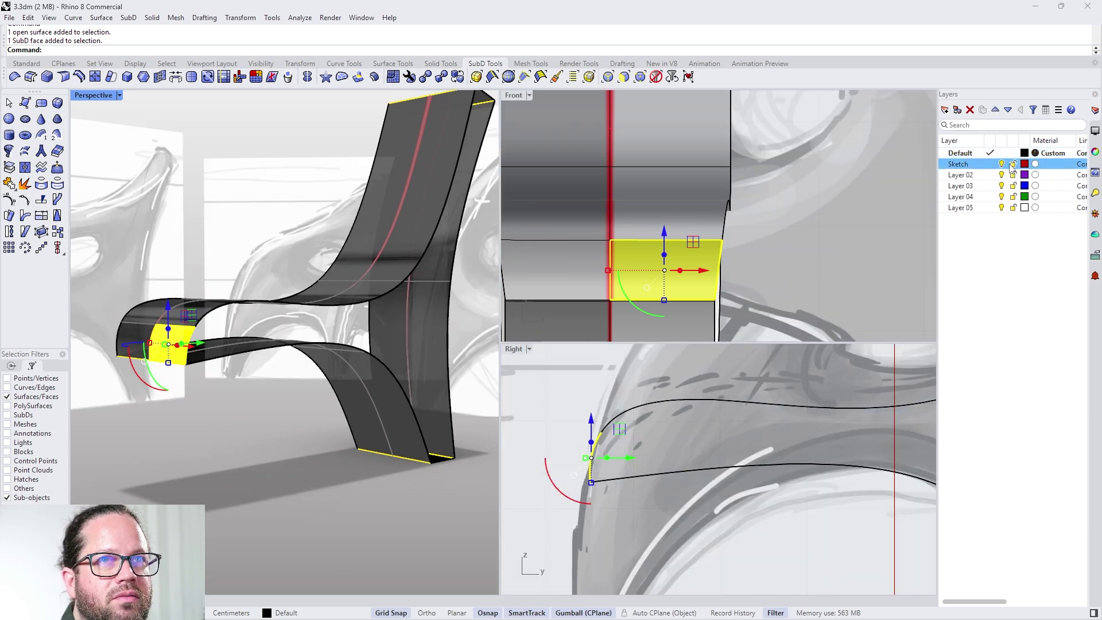
{"action": "left_click", "coordinate": [1013, 165]}
Step: Compare the seat's front face with the arch sketches in the Front and Right views
{"action": "right_click_drag", "start_coordinate": [262, 315], "coordinate": [410, 299]}
{"action": "scroll", "coordinate": [693, 234], "scroll_direction": "down", "scroll_amount": 8}
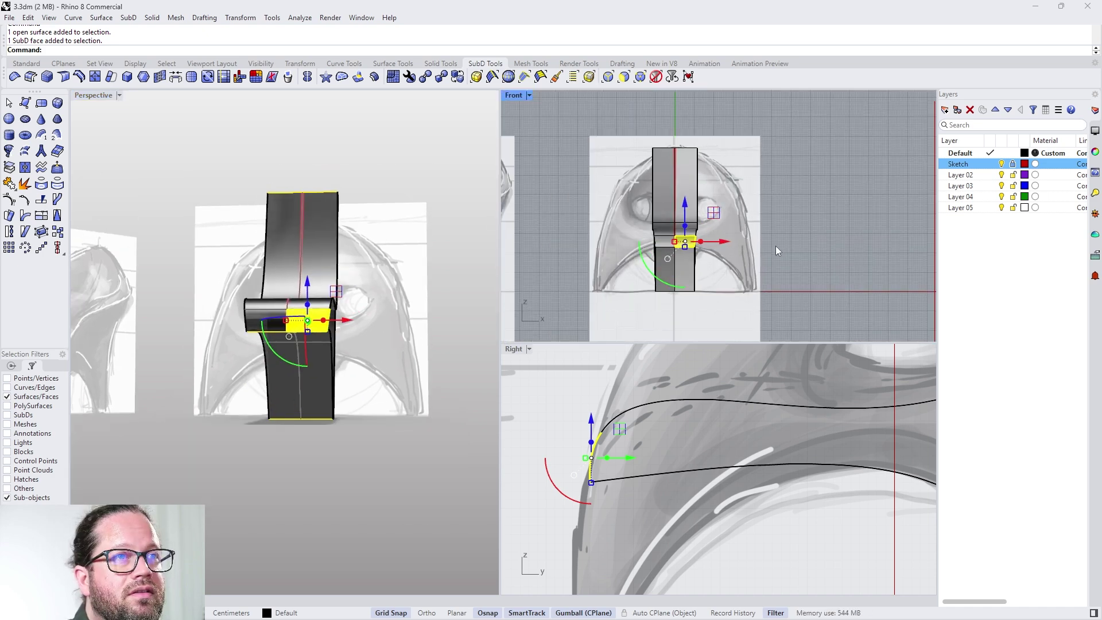
{"action": "scroll", "coordinate": [649, 241], "scroll_direction": "up", "scroll_amount": 4}
{"action": "scroll", "coordinate": [647, 240], "scroll_direction": "down", "scroll_amount": 5}
{"action": "scroll", "coordinate": [723, 450], "scroll_direction": "down", "scroll_amount": 5}
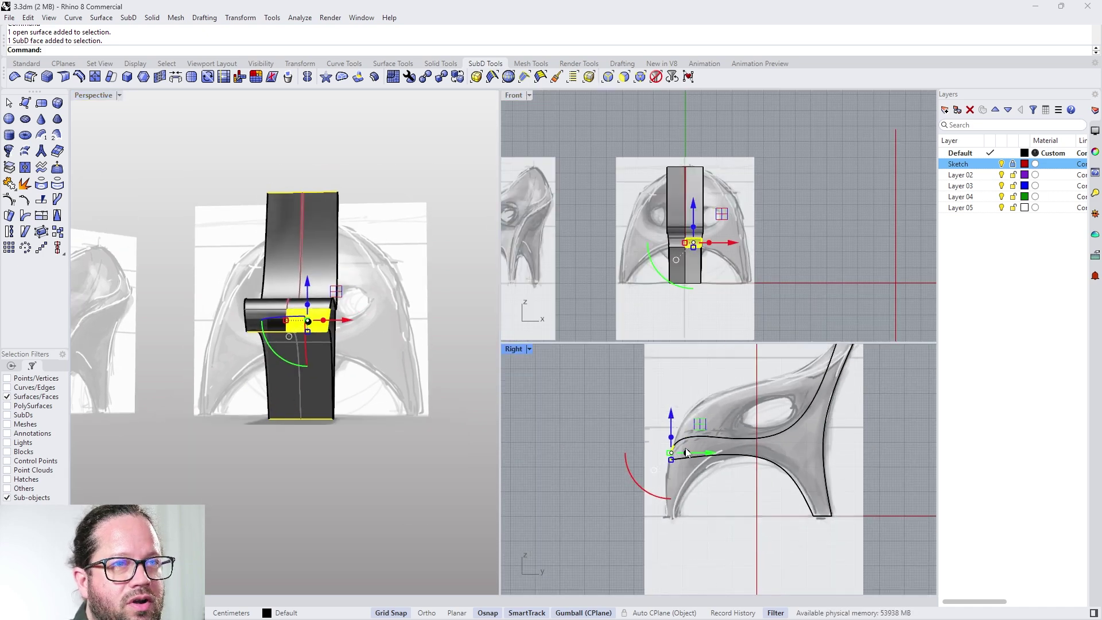
{"action": "scroll", "coordinate": [724, 450], "scroll_direction": "up", "scroll_amount": 2}
{"action": "scroll", "coordinate": [710, 254], "scroll_direction": "up", "scroll_amount": 6}
{"action": "scroll", "coordinate": [685, 215], "scroll_direction": "down", "scroll_amount": 3}
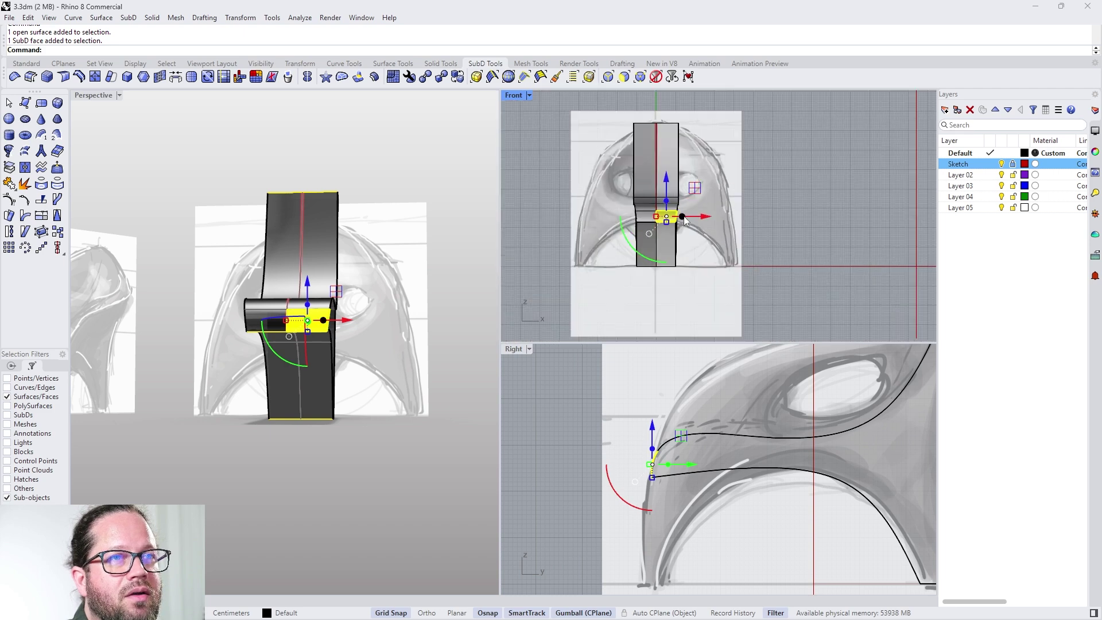
{"action": "scroll", "coordinate": [690, 231], "scroll_direction": "up", "scroll_amount": 2}
{"action": "scroll", "coordinate": [690, 231], "scroll_direction": "up", "scroll_amount": 2}
Step: Extrude the side edge of the seat's front face sideways to the arch sketch's outer contour in the Front view
{"action": "key", "text": "F2"}
{"action": "left_click", "coordinate": [660, 204]}
{"action": "right_click_drag", "start_coordinate": [464, 334], "coordinate": [235, 314]}
{"action": "scroll", "coordinate": [233, 315], "scroll_direction": "up", "scroll_amount": 7}
{"action": "scroll", "coordinate": [680, 190], "scroll_direction": "up", "scroll_amount": 6}
{"action": "scroll", "coordinate": [674, 200], "scroll_direction": "down", "scroll_amount": 8}
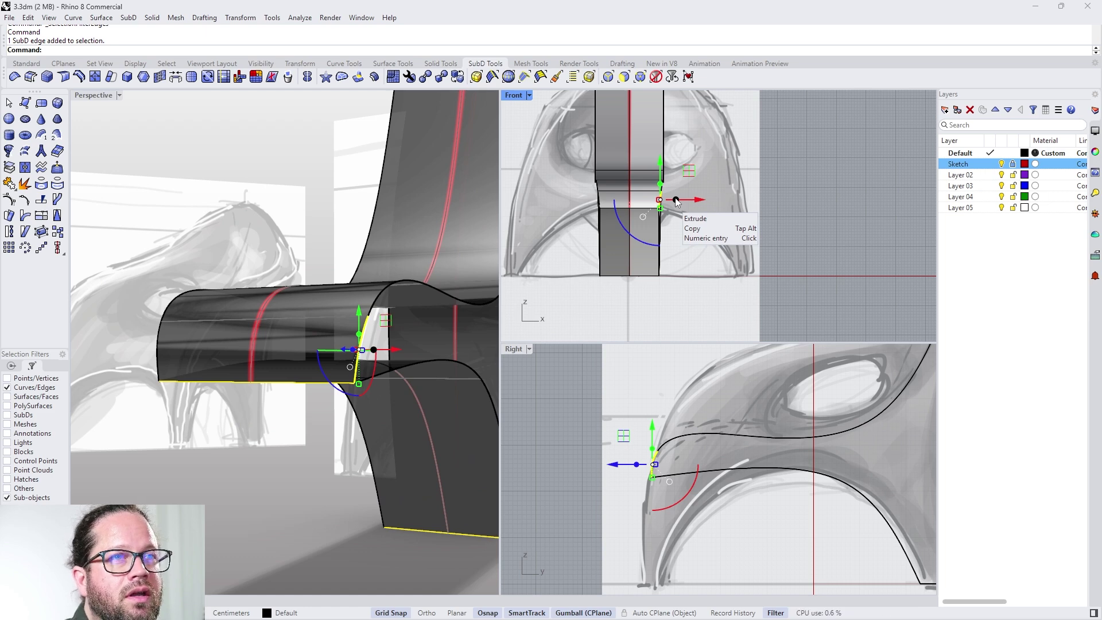
{"action": "left_click_drag", "start_coordinate": [676, 201], "coordinate": [735, 212], "text": "ctrl"}
{"action": "left_click", "coordinate": [735, 212]}
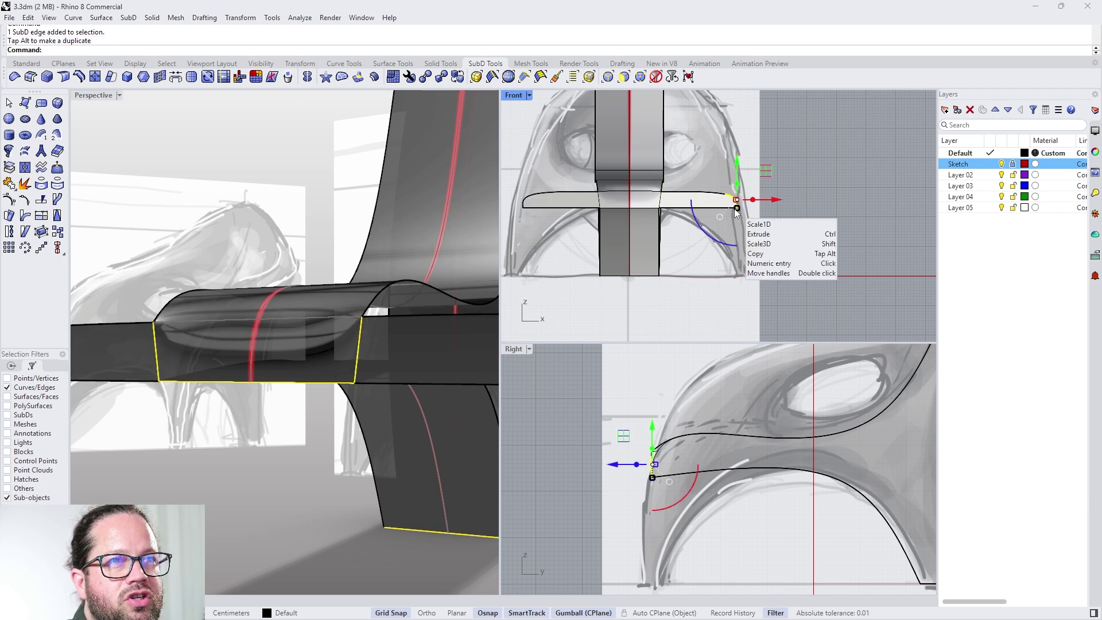
{"action": "left_click", "coordinate": [764, 225]}
{"action": "scroll", "coordinate": [745, 203], "scroll_direction": "up", "scroll_amount": 1}
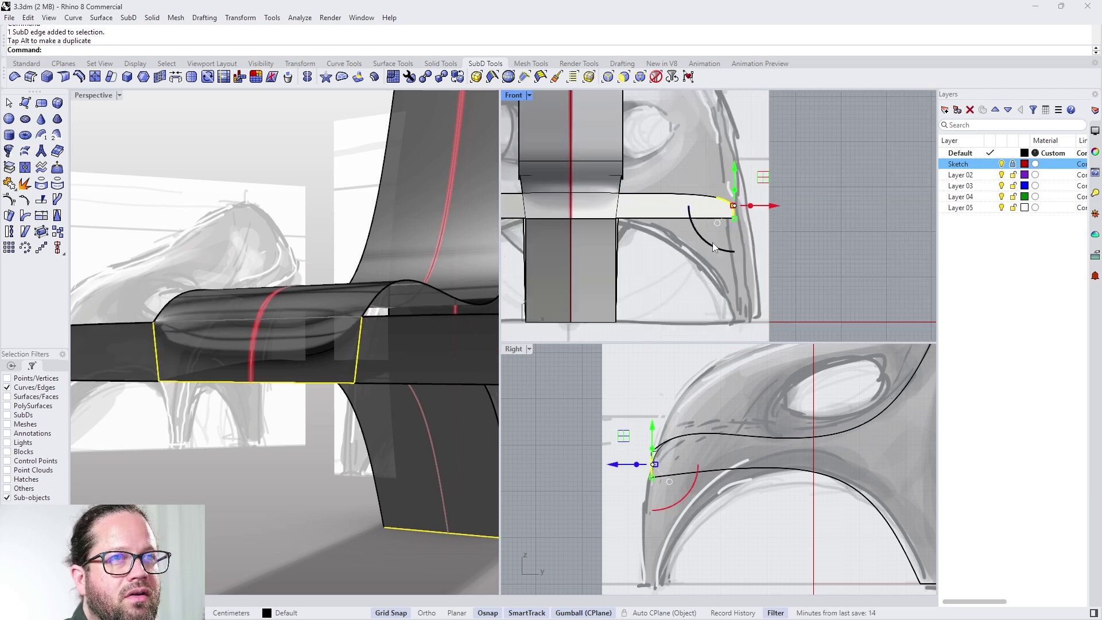
Step: Crease the upper outer corner vertex of the extruded side band to make its end square
{"action": "left_click", "coordinate": [641, 77]}
{"action": "left_click", "coordinate": [716, 198]}
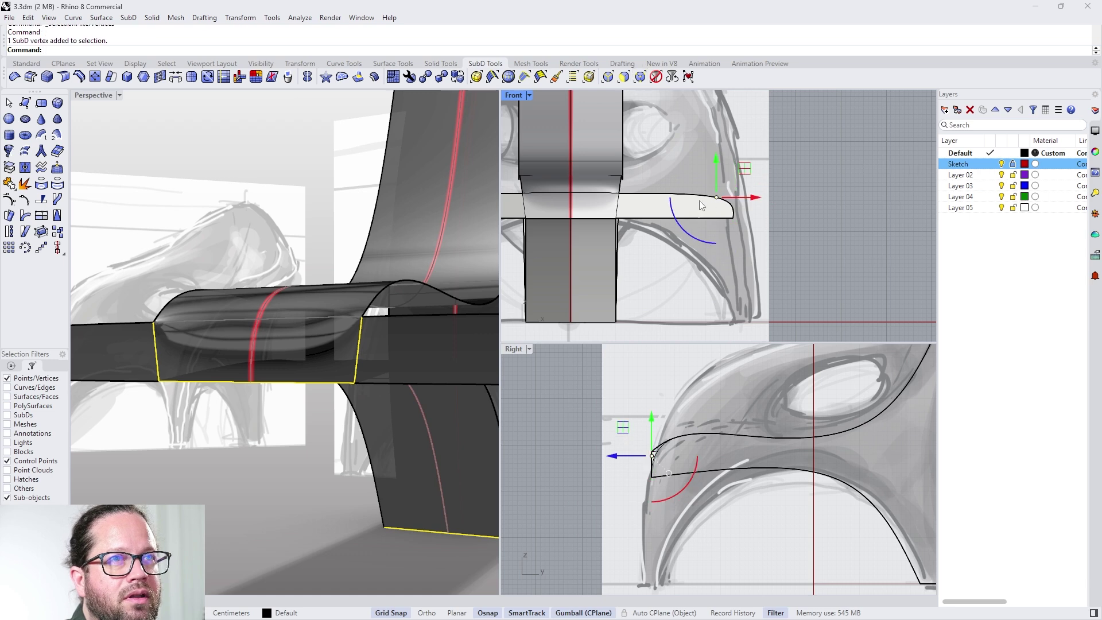
{"action": "left_click", "coordinate": [64, 78]}
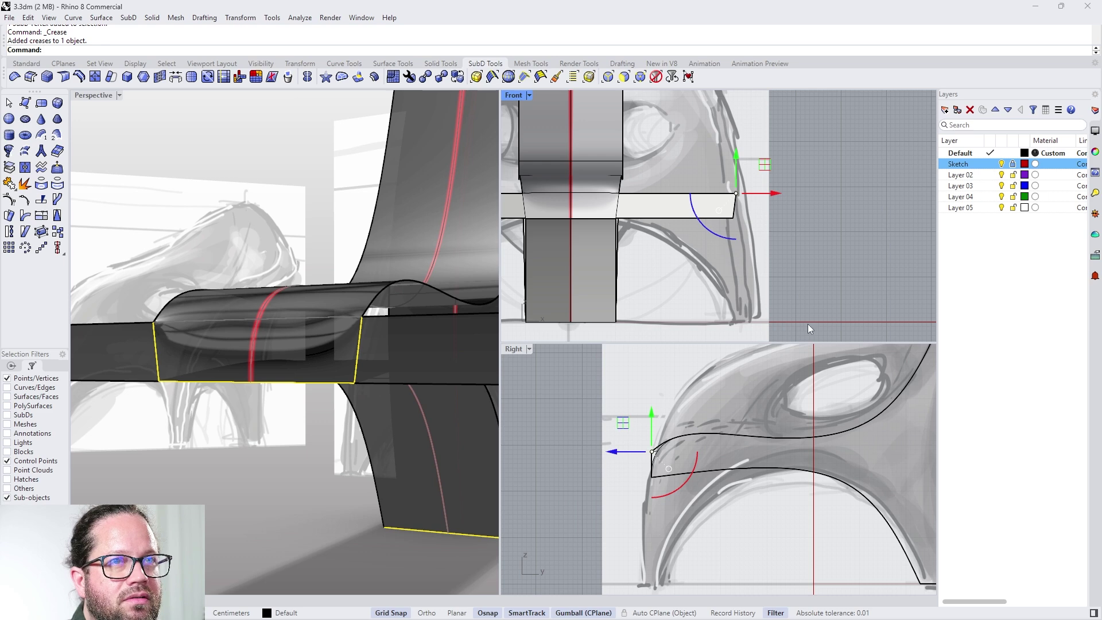
Step: Move the band's outer end edge down to the sketch's foot and bring its corner vertices onto the ground line
{"action": "left_click", "coordinate": [609, 79]}
{"action": "left_click", "coordinate": [734, 206]}
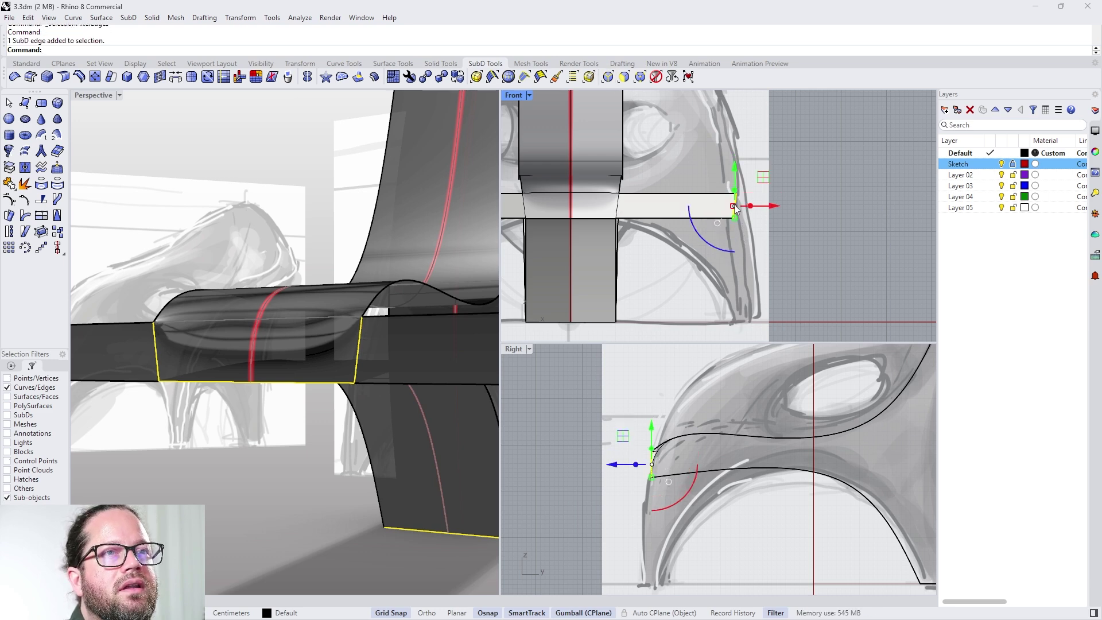
{"action": "left_click_drag", "start_coordinate": [735, 204], "coordinate": [691, 325]}
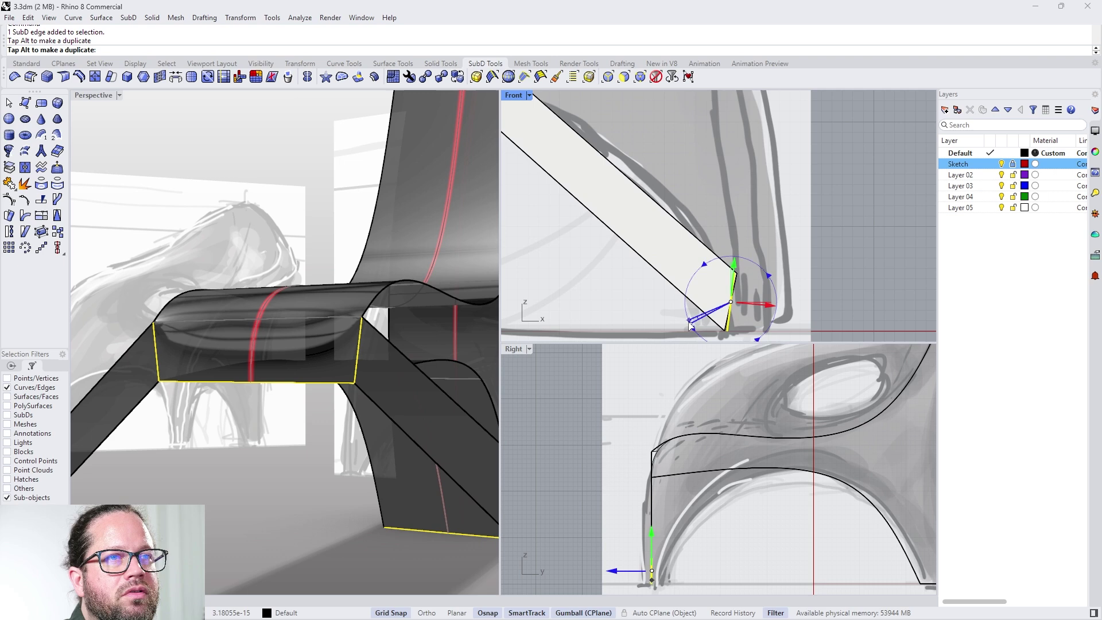
{"action": "scroll", "coordinate": [750, 263], "scroll_direction": "up", "scroll_amount": 5}
{"action": "key", "text": "alt+1"}
{"action": "left_click", "coordinate": [667, 263]}
{"action": "left_click_drag", "start_coordinate": [674, 247], "coordinate": [668, 258]}
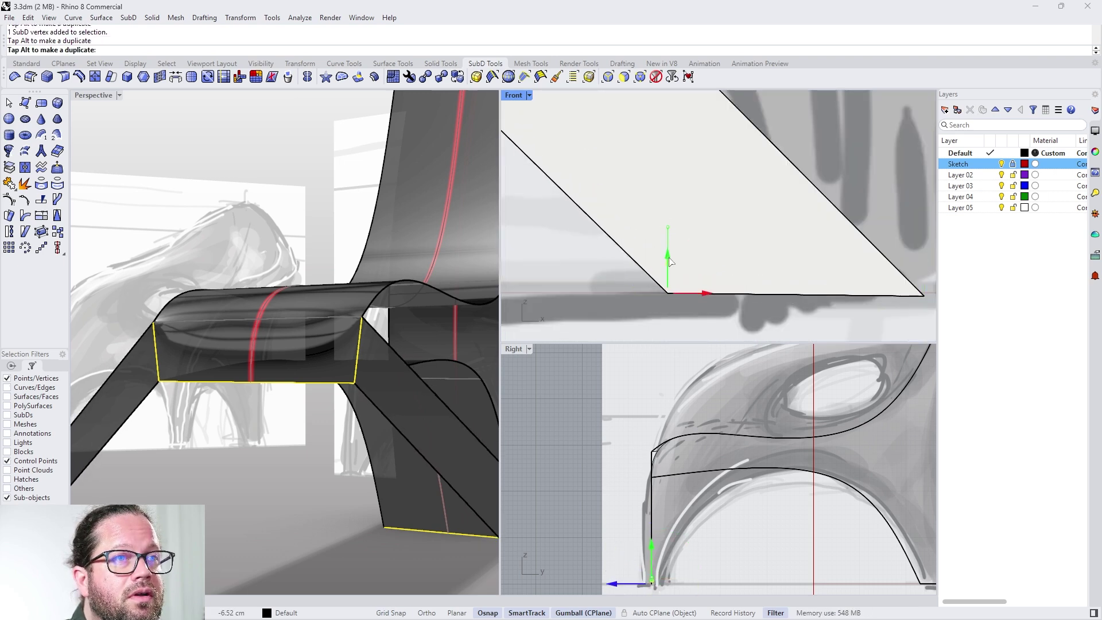
Step: Narrow the leg's foot by moving its inner and outer bottom corners toward each other along the ground line
{"action": "scroll", "coordinate": [257, 325], "scroll_direction": "down", "scroll_amount": 3}
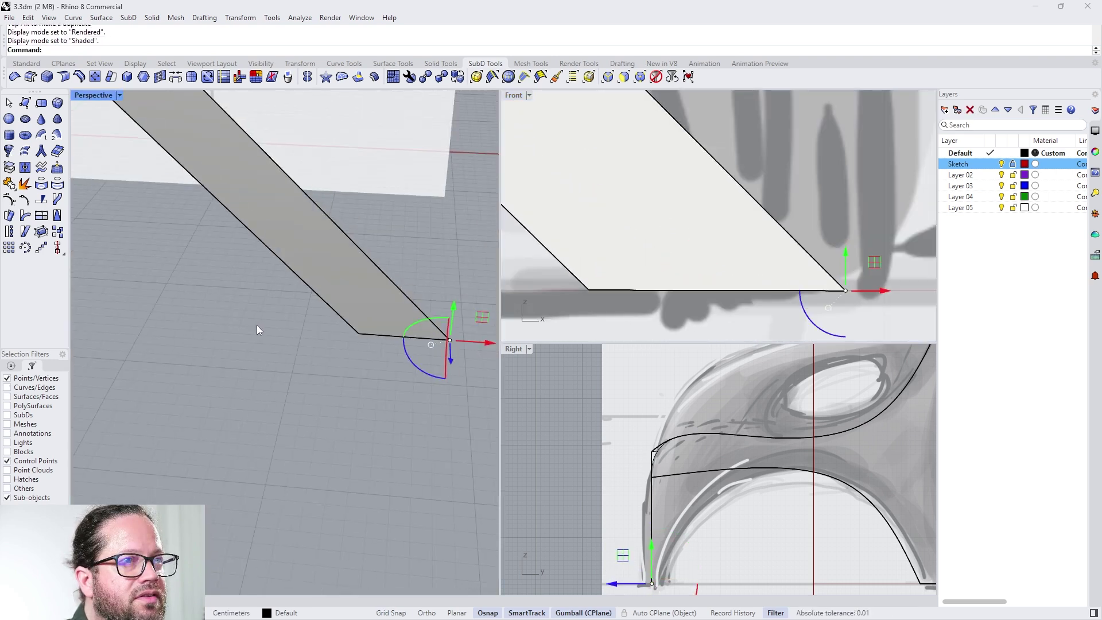
{"action": "scroll", "coordinate": [344, 342], "scroll_direction": "up", "scroll_amount": 6}
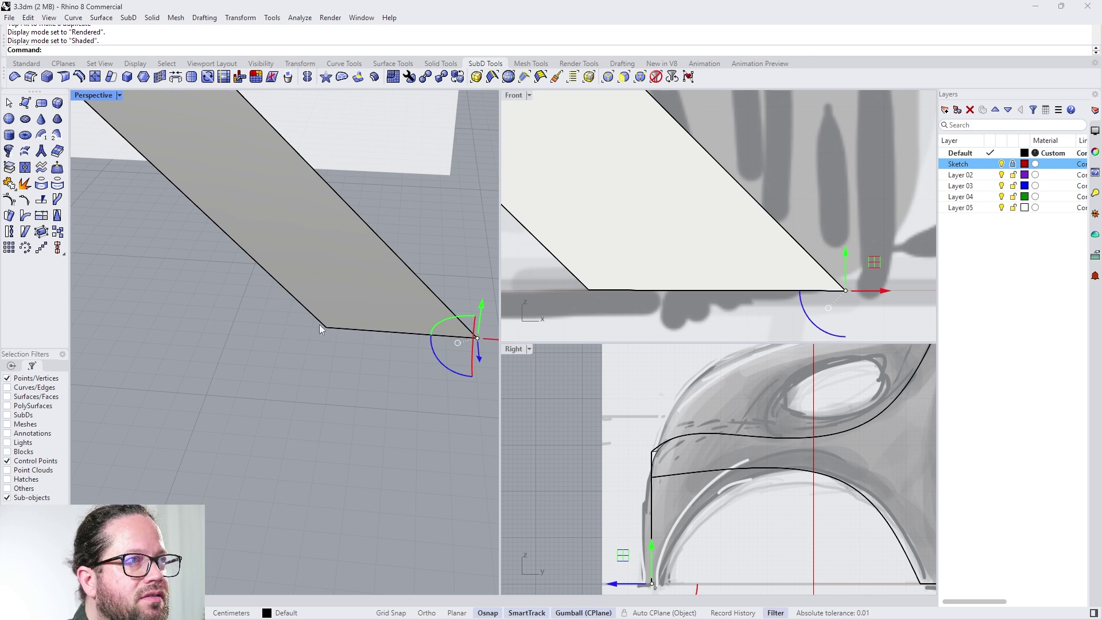
{"action": "left_click_drag", "start_coordinate": [320, 326], "coordinate": [320, 329]}
{"action": "left_click_drag", "start_coordinate": [311, 328], "coordinate": [342, 332]}
{"action": "scroll", "coordinate": [258, 351], "scroll_direction": "down", "scroll_amount": 3}
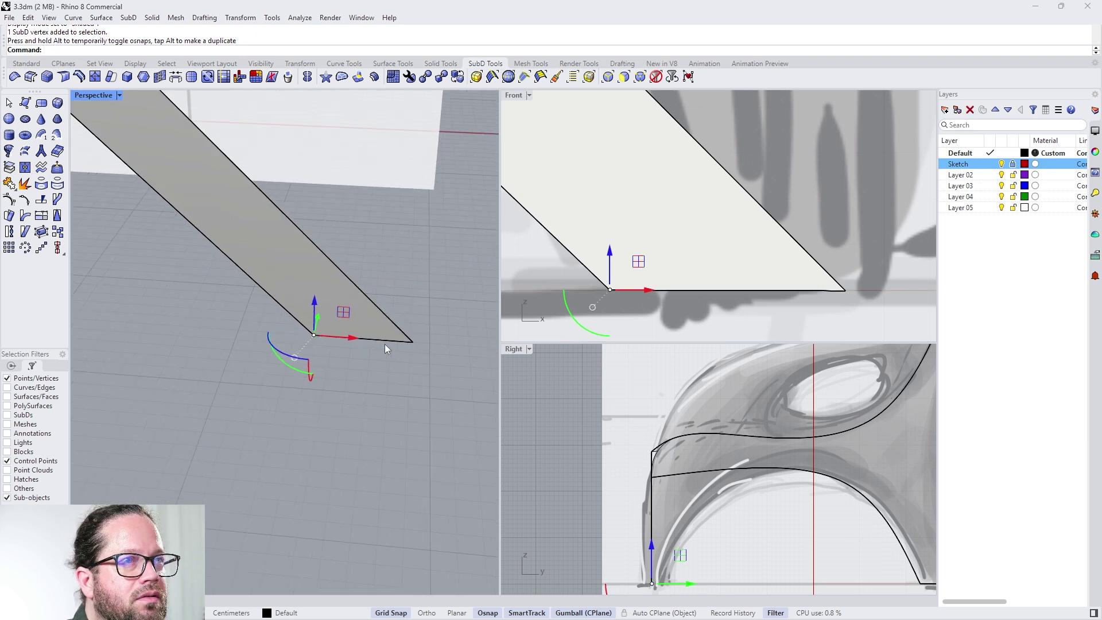
{"action": "scroll", "coordinate": [386, 347], "scroll_direction": "up", "scroll_amount": 2}
{"action": "left_click", "coordinate": [417, 340]}
{"action": "left_click_drag", "start_coordinate": [453, 343], "coordinate": [402, 339]}
{"action": "scroll", "coordinate": [717, 276], "scroll_direction": "down", "scroll_amount": 4}
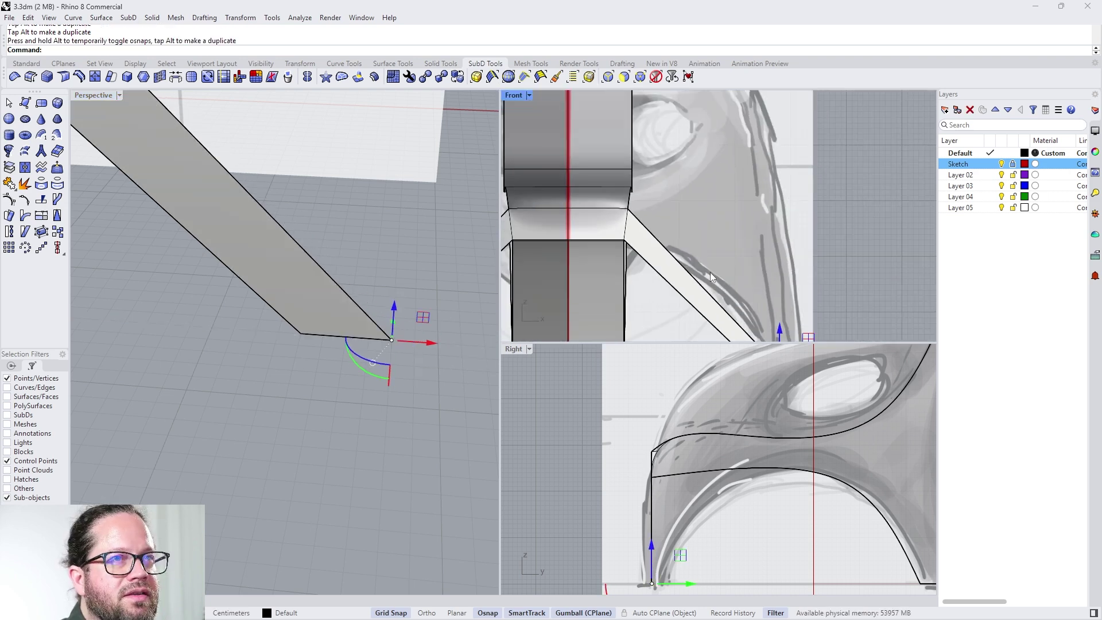
Step: Shift the foot's outer and then inner bottom corner outward along the ground line, leaving a slender foot at the sketched leg
{"action": "scroll", "coordinate": [720, 276], "scroll_direction": "up", "scroll_amount": 5}
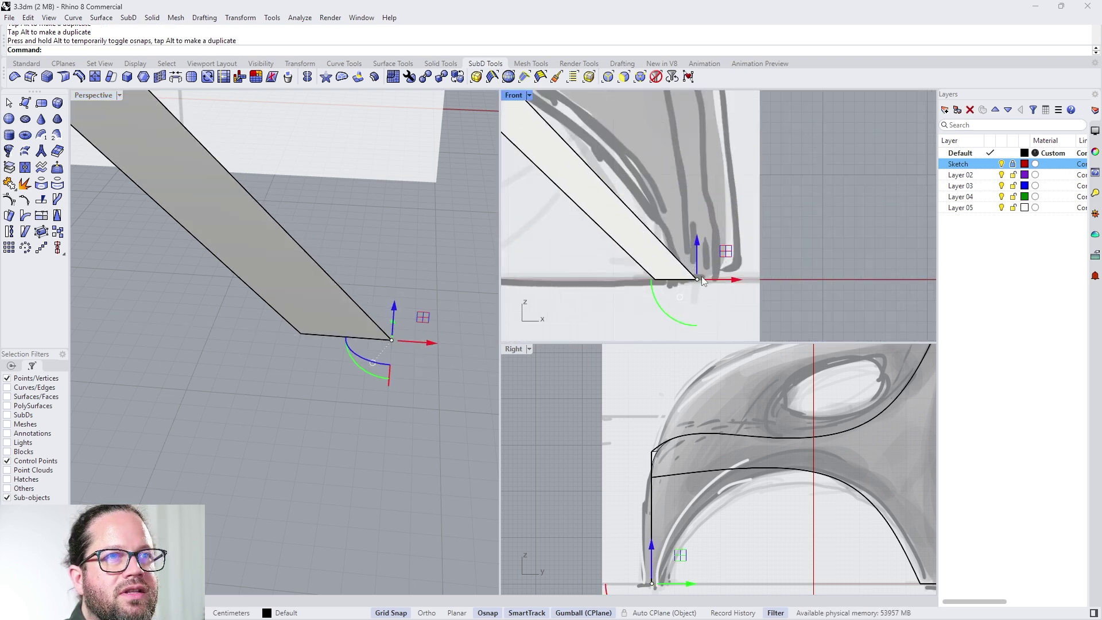
{"action": "scroll", "coordinate": [704, 282], "scroll_direction": "up", "scroll_amount": 3}
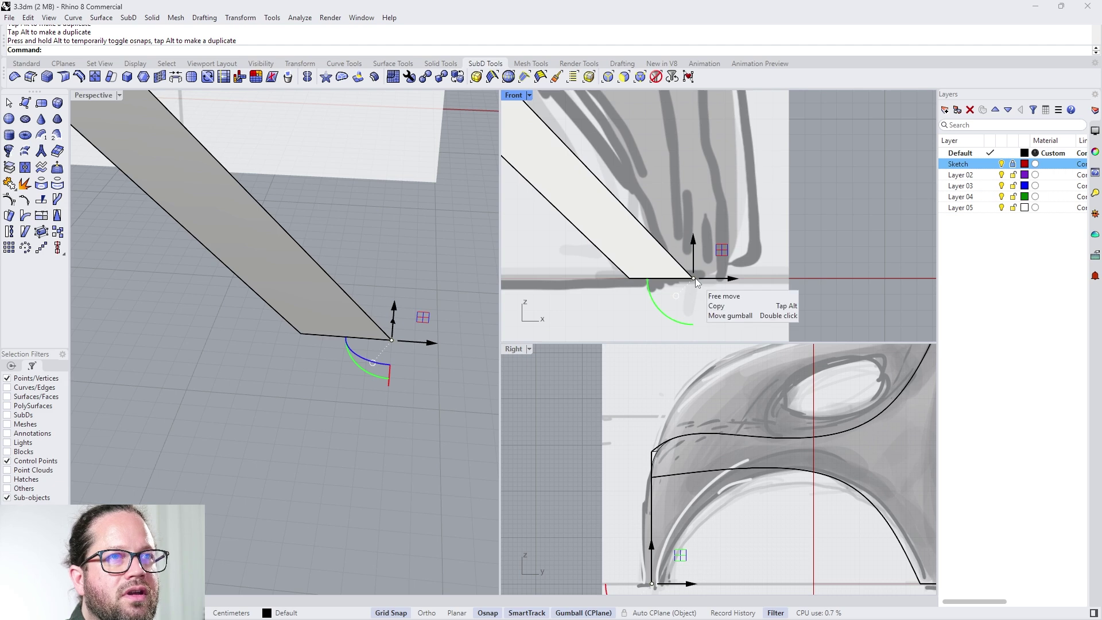
{"action": "left_click_drag", "start_coordinate": [407, 346], "coordinate": [414, 342]}
{"action": "left_click", "coordinate": [302, 336]}
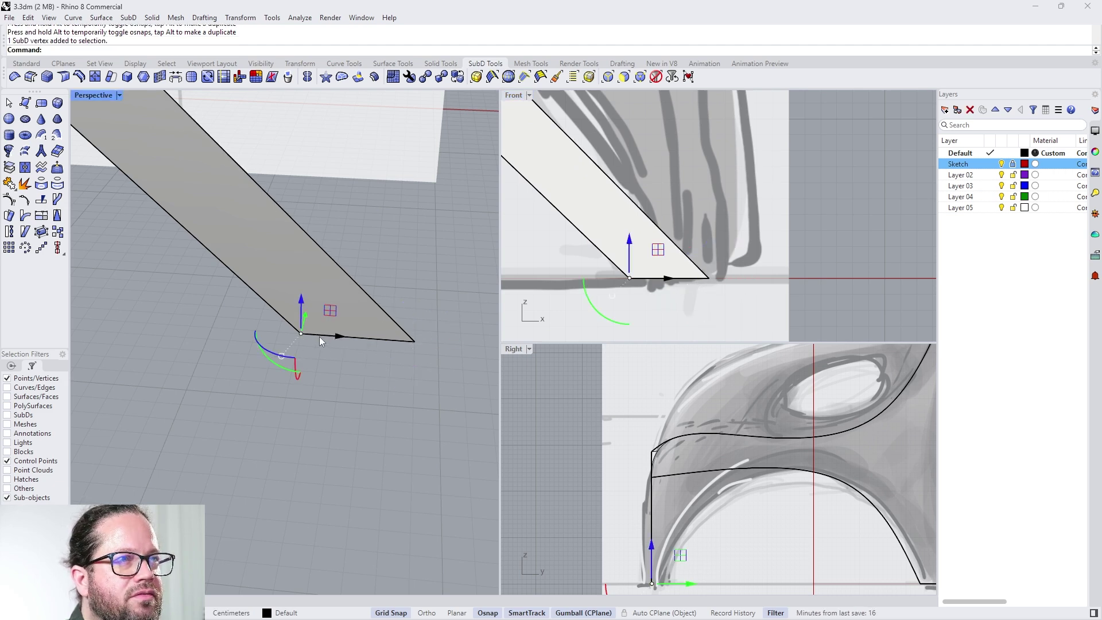
{"action": "left_click_drag", "start_coordinate": [319, 337], "coordinate": [368, 340]}
{"action": "scroll", "coordinate": [393, 386], "scroll_direction": "down", "scroll_amount": 8}
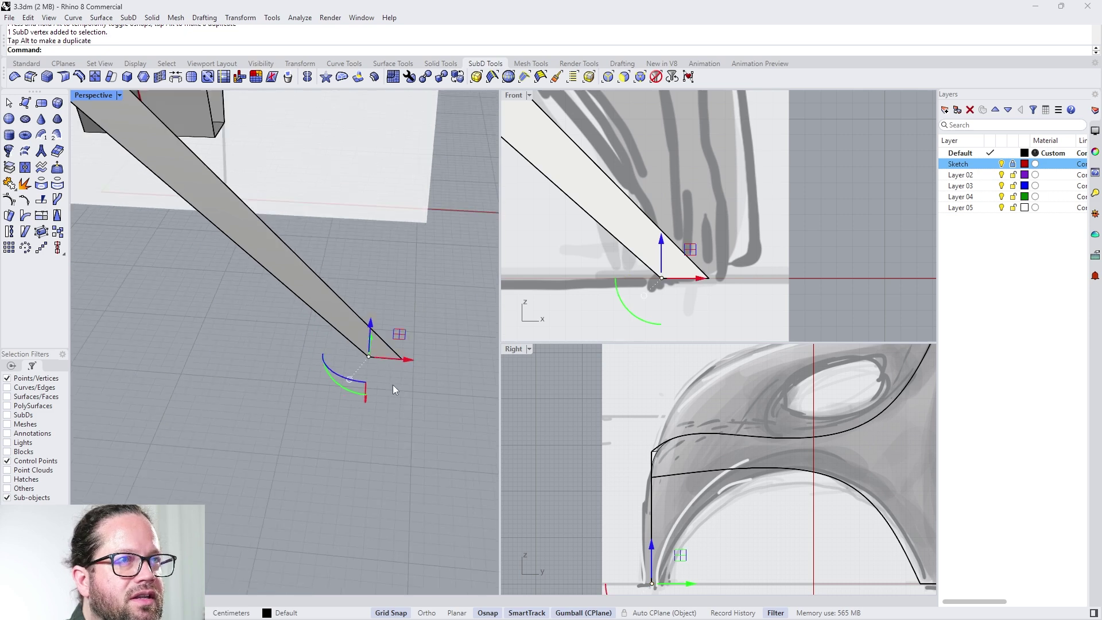
{"action": "scroll", "coordinate": [652, 287], "scroll_direction": "down", "scroll_amount": 8}
{"action": "scroll", "coordinate": [614, 234], "scroll_direction": "up", "scroll_amount": 5}
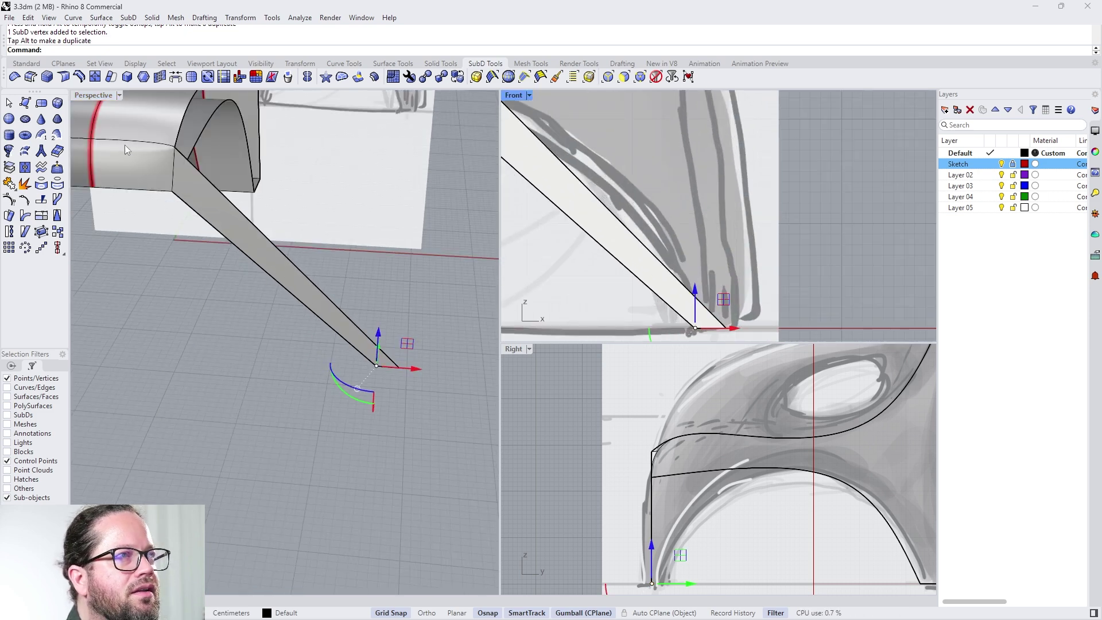
Step: Insert a cross edge near the middle of the leg band as a ring with proportional offset mode
{"action": "left_click", "coordinate": [79, 78]}
{"action": "scroll", "coordinate": [270, 286], "scroll_direction": "up", "scroll_amount": 2}
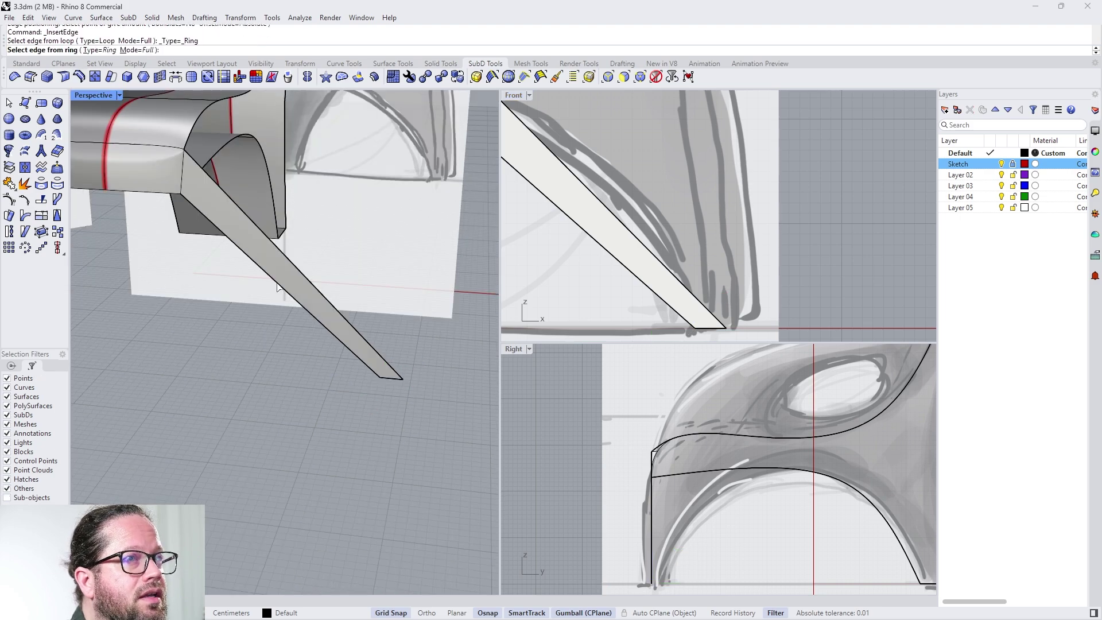
{"action": "left_click", "coordinate": [281, 262]}
{"action": "key", "text": "Return"}
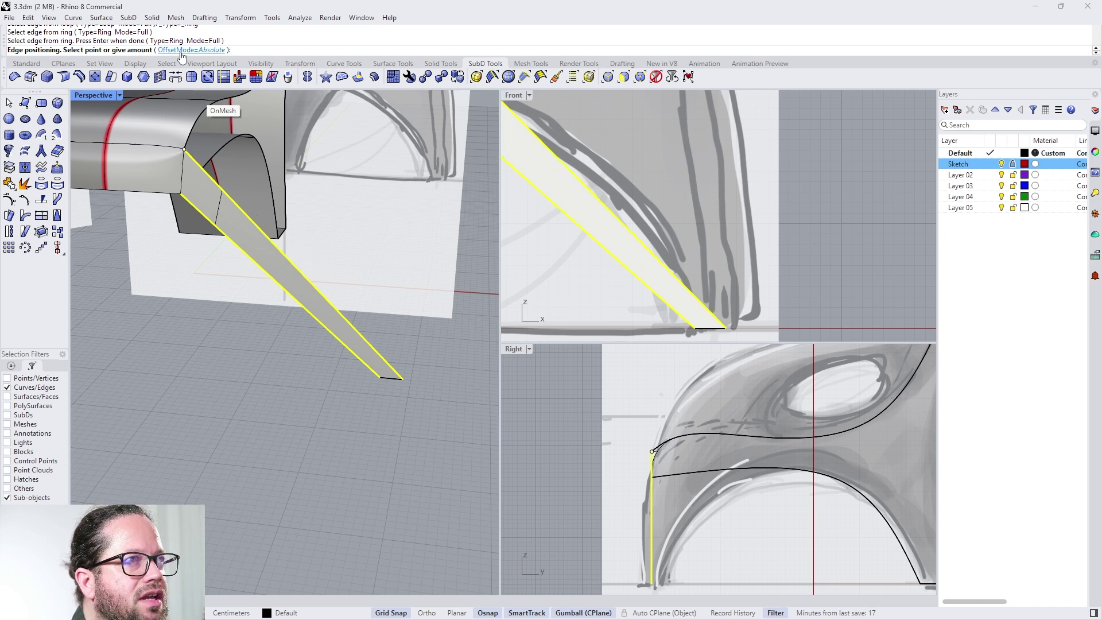
{"action": "left_click", "coordinate": [218, 52]}
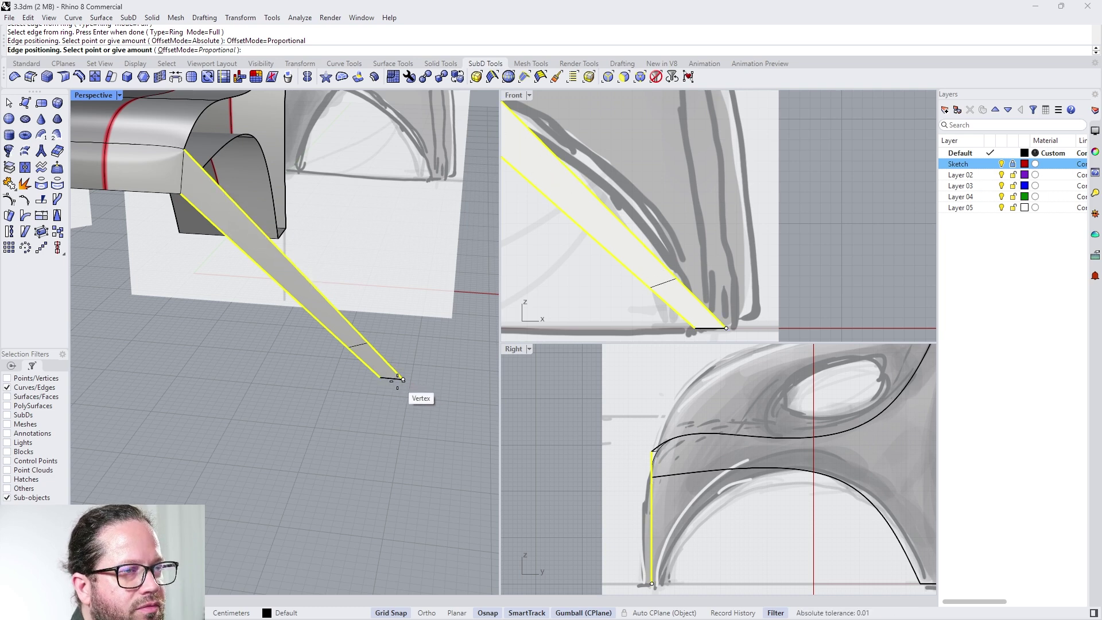
{"action": "left_click", "coordinate": [296, 268]}
Step: Move the leg band's middle edge up and outward in the Front view to bend the band into an arch
{"action": "scroll", "coordinate": [644, 271], "scroll_direction": "down", "scroll_amount": 2}
{"action": "scroll", "coordinate": [644, 280], "scroll_direction": "down", "scroll_amount": 5}
{"action": "scroll", "coordinate": [620, 231], "scroll_direction": "up", "scroll_amount": 4}
{"action": "left_click", "coordinate": [604, 247]}
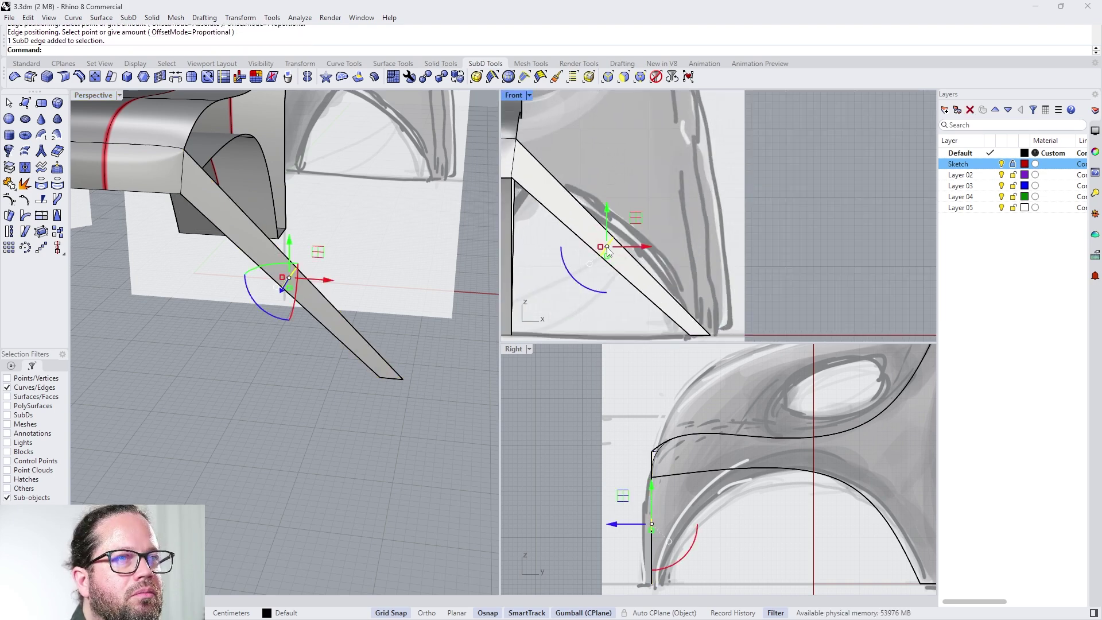
{"action": "scroll", "coordinate": [619, 232], "scroll_direction": "up", "scroll_amount": 4}
{"action": "left_click_drag", "start_coordinate": [625, 238], "coordinate": [684, 146]}
{"action": "scroll", "coordinate": [661, 210], "scroll_direction": "down", "scroll_amount": 7}
{"action": "scroll", "coordinate": [660, 198], "scroll_direction": "up", "scroll_amount": 4}
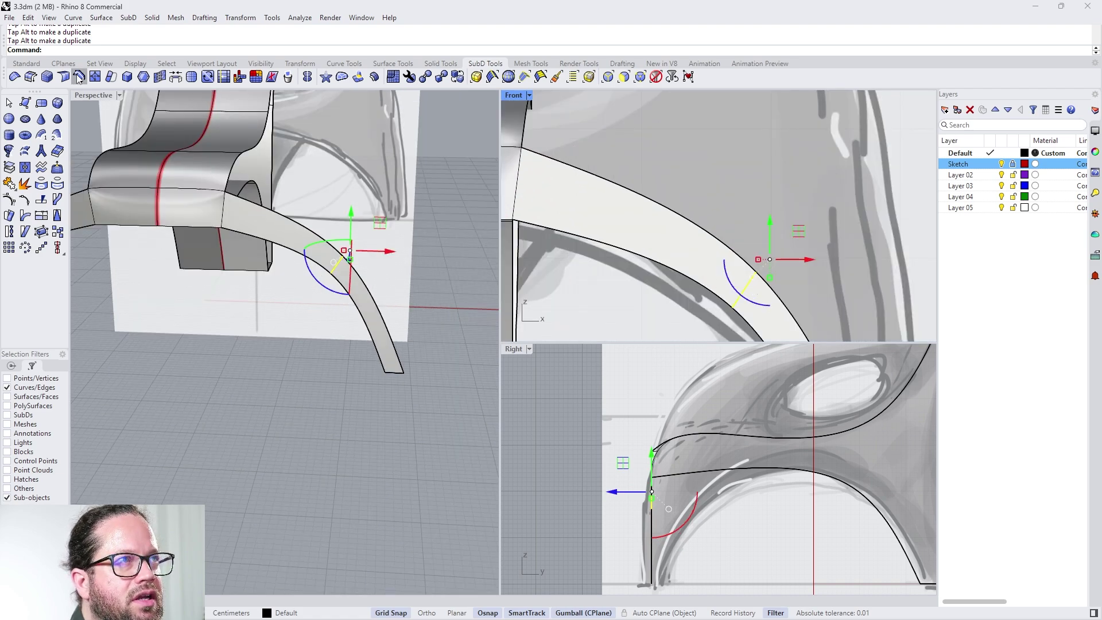
Step: Replace the band's middle edge with an inserted edge on each side and move both onto a rounder arch curve
{"action": "left_click", "coordinate": [64, 77]}
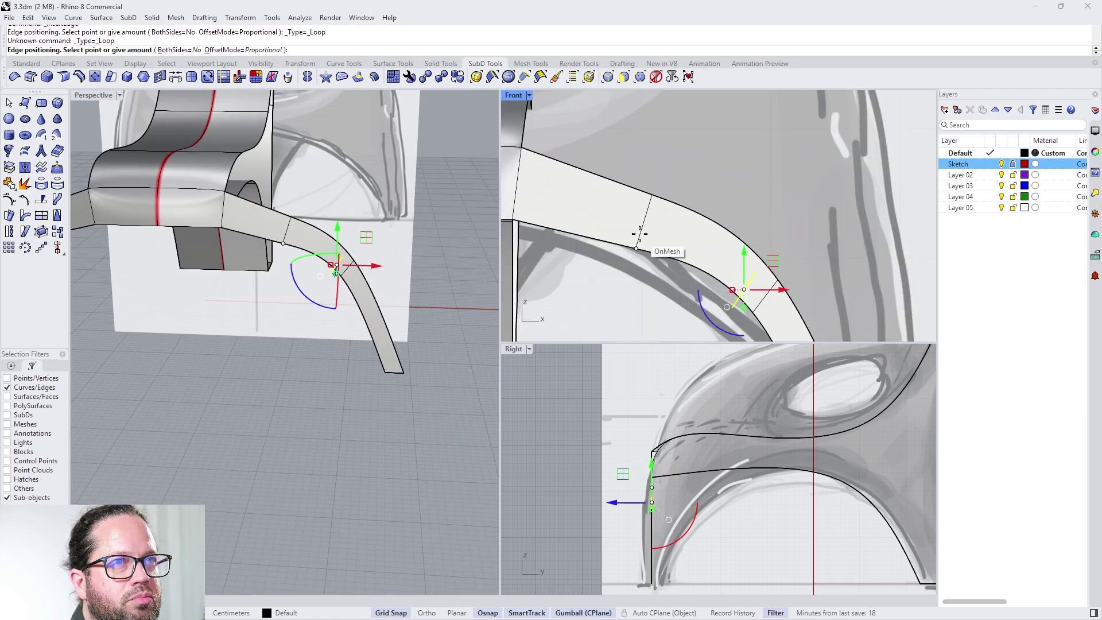
{"action": "left_click", "coordinate": [648, 194]}
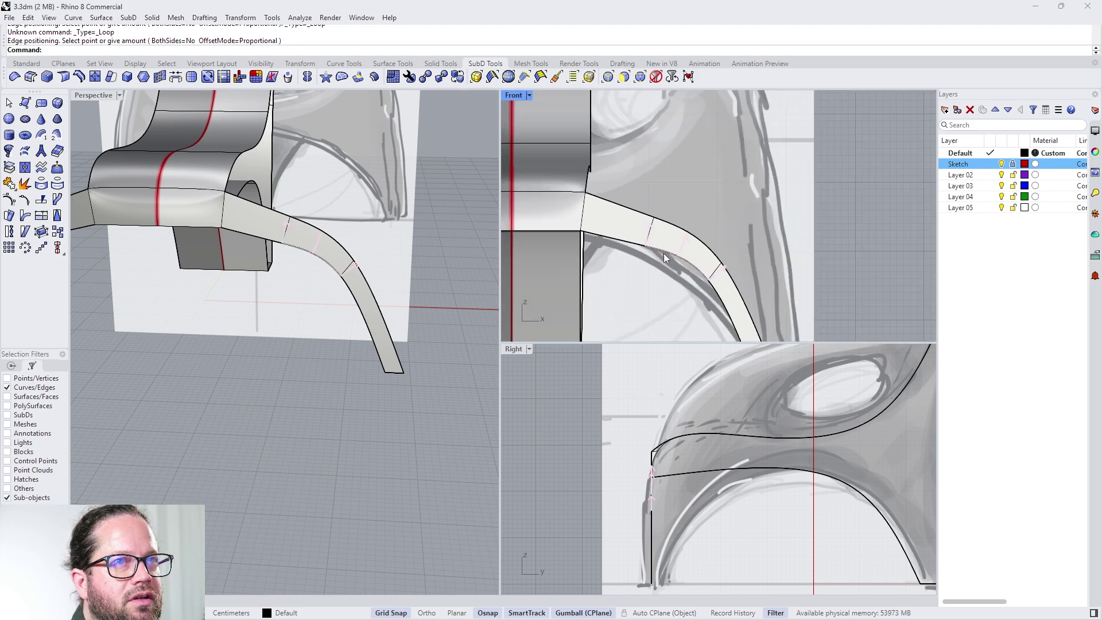
{"action": "left_click_drag", "start_coordinate": [655, 230], "coordinate": [664, 166]}
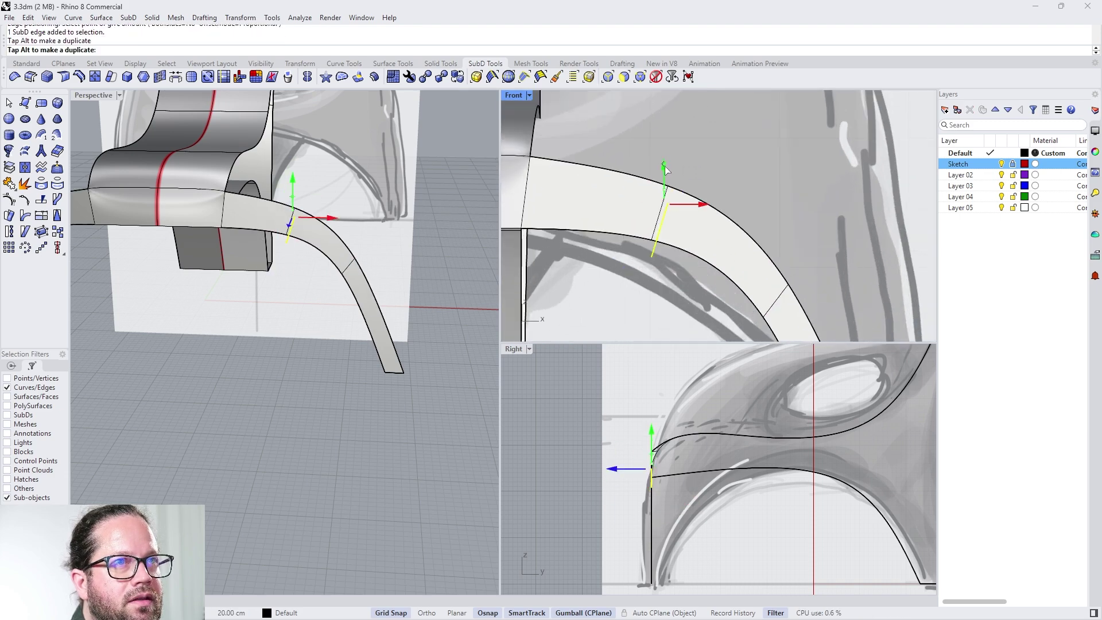
{"action": "right_click_drag", "start_coordinate": [559, 224], "coordinate": [636, 231]}
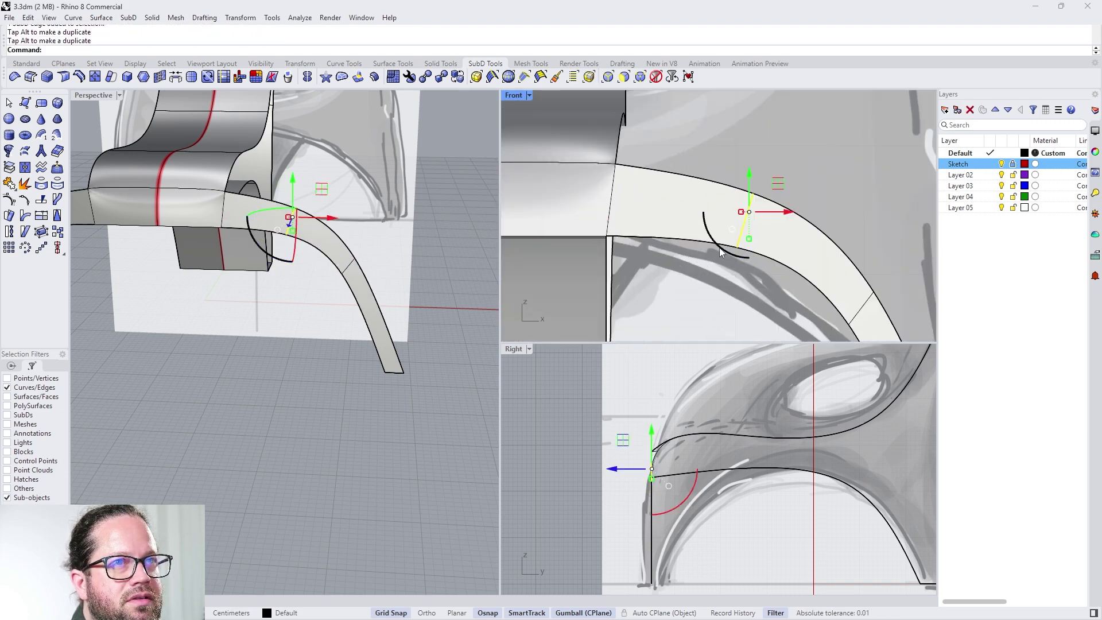
{"action": "scroll", "coordinate": [638, 230], "scroll_direction": "down", "scroll_amount": 8}
{"action": "scroll", "coordinate": [649, 232], "scroll_direction": "up", "scroll_amount": 6}
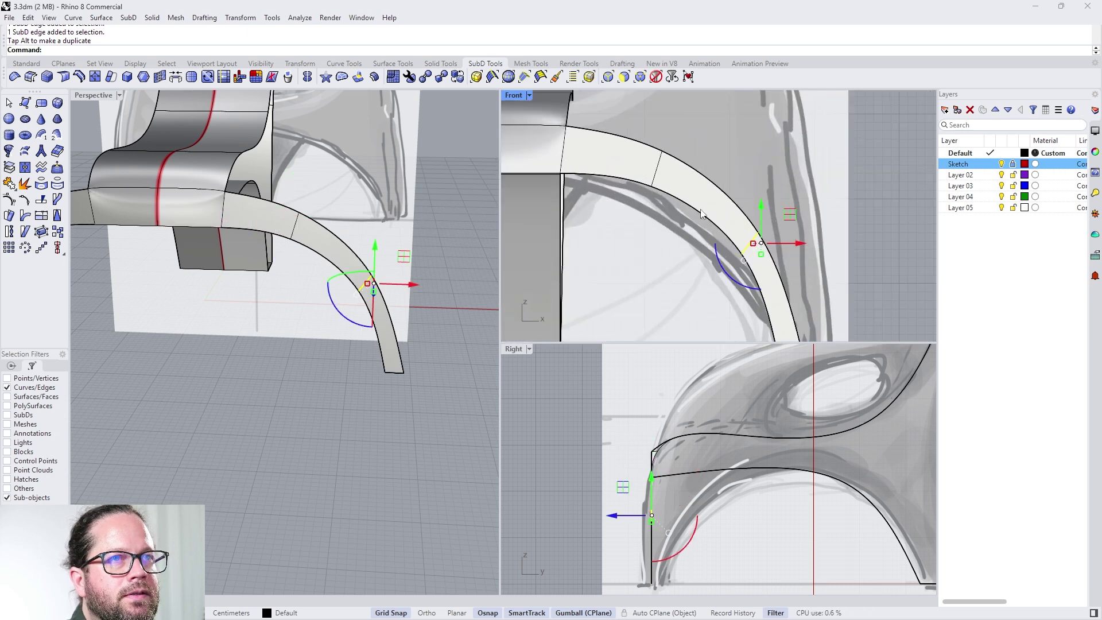
Step: Rotate and nudge the band's upper cross edge in the Front view with Grid Snap off to smooth the arch
{"action": "left_click", "coordinate": [657, 171]}
{"action": "scroll", "coordinate": [649, 132], "scroll_direction": "up", "scroll_amount": 2}
{"action": "left_click_drag", "start_coordinate": [645, 221], "coordinate": [635, 217]}
{"action": "left_click", "coordinate": [643, 222]}
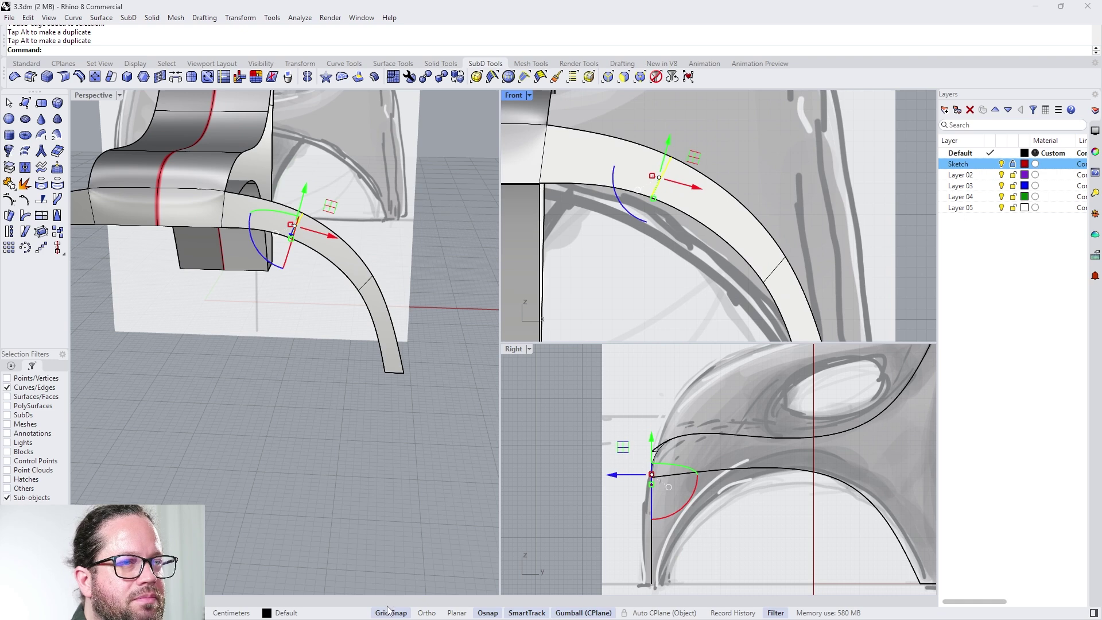
{"action": "left_click_drag", "start_coordinate": [669, 143], "coordinate": [669, 156]}
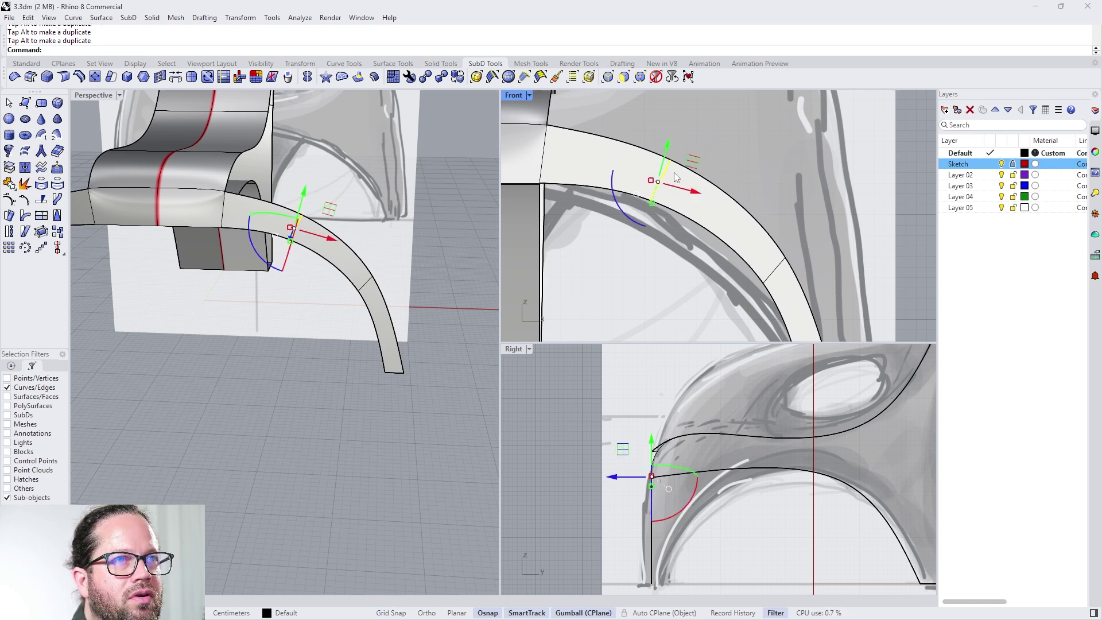
{"action": "left_click_drag", "start_coordinate": [627, 216], "coordinate": [630, 219]}
{"action": "left_click", "coordinate": [770, 276]}
{"action": "scroll", "coordinate": [689, 242], "scroll_direction": "down", "scroll_amount": 4}
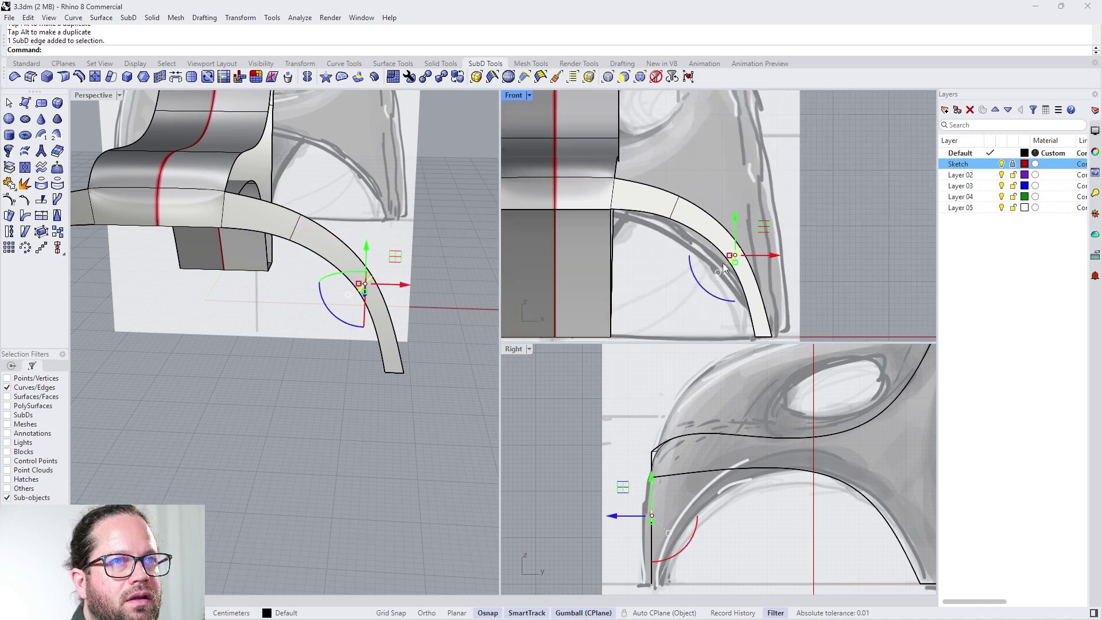
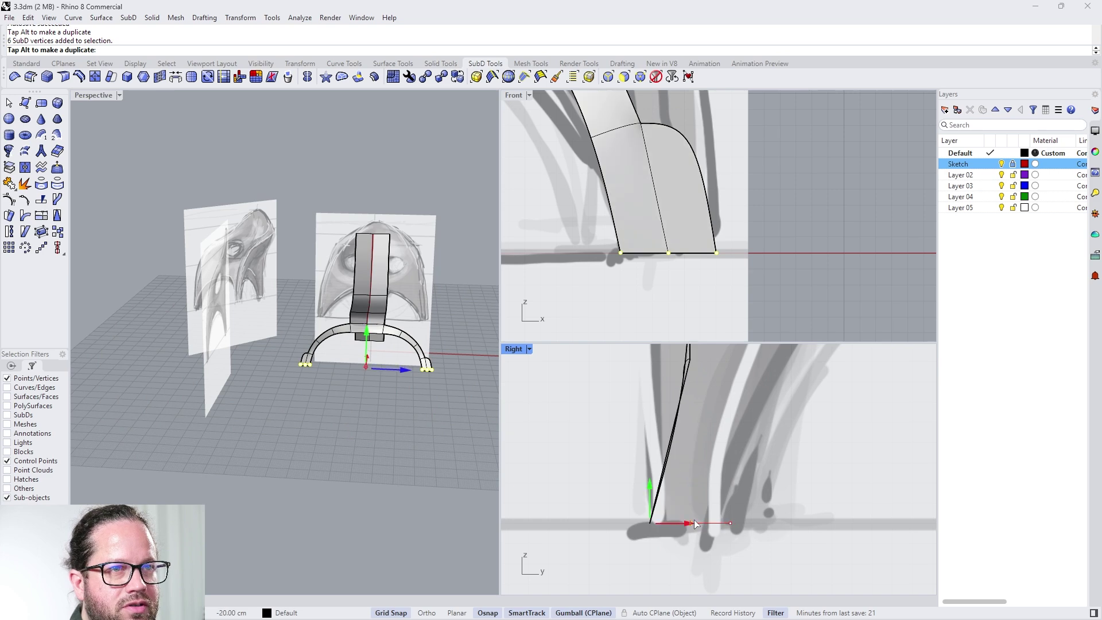
Step: Shift the foot's bottom vertices and the cross-edge vertices above them in the Right view to follow the sketched front leg
{"action": "scroll", "coordinate": [695, 526], "scroll_direction": "down", "scroll_amount": 4}
{"action": "mouse_move", "coordinate": [739, 476]}
{"action": "left_mouse_down"}
{"action": "mouse_move", "coordinate": [705, 474]}
{"action": "mouse_move", "coordinate": [718, 477]}
{"action": "left_mouse_up"}
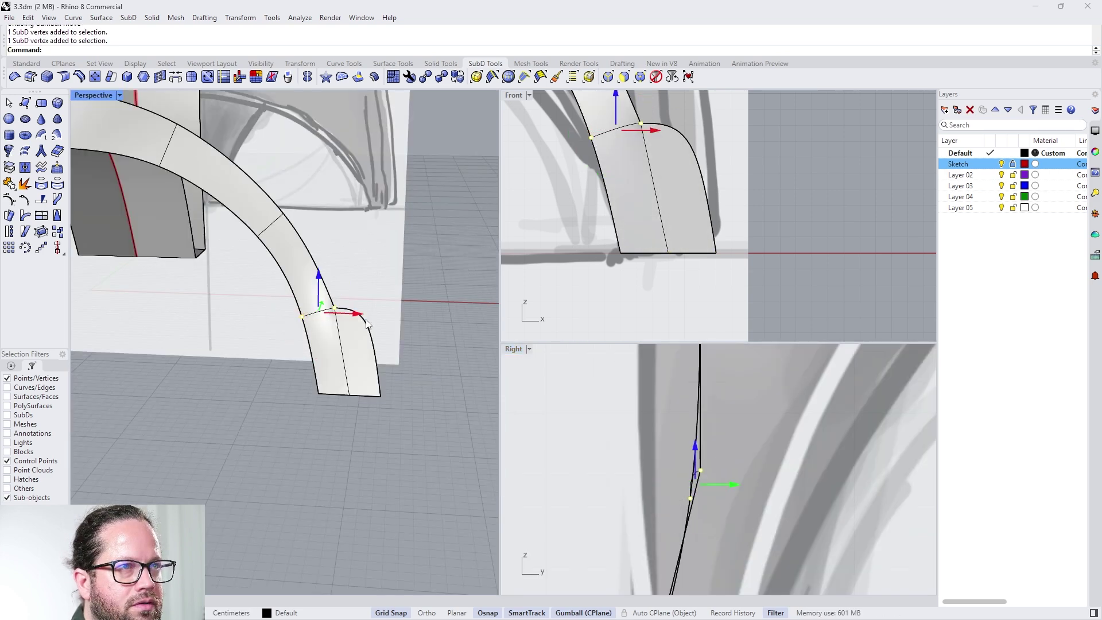
{"action": "left_click", "coordinate": [367, 324], "text": "shift"}
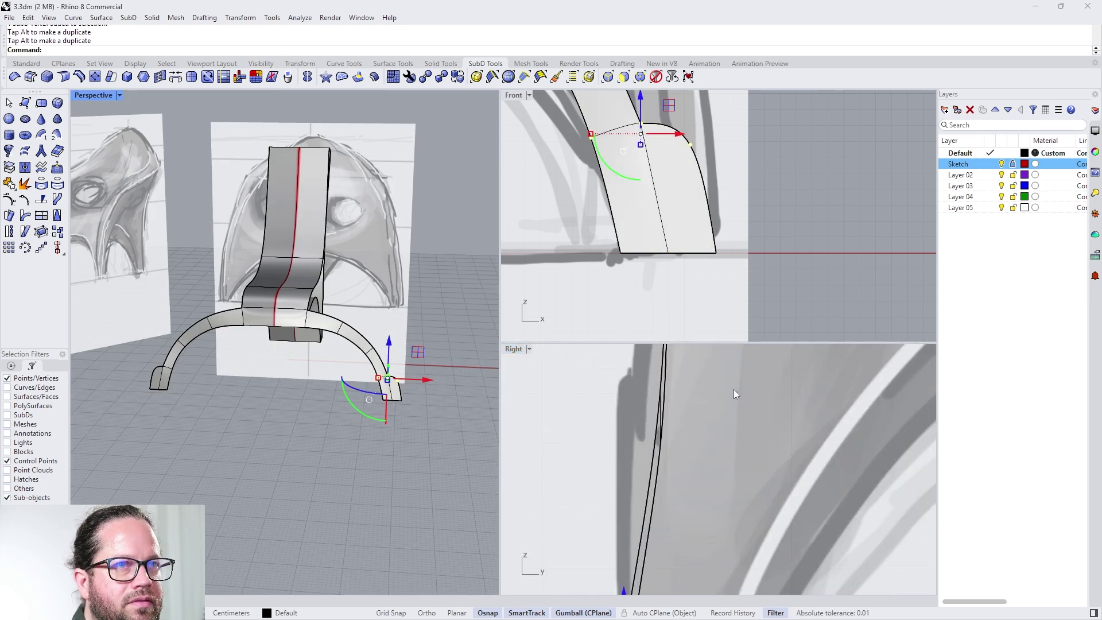
{"action": "left_click_drag", "start_coordinate": [734, 390], "coordinate": [589, 473]}
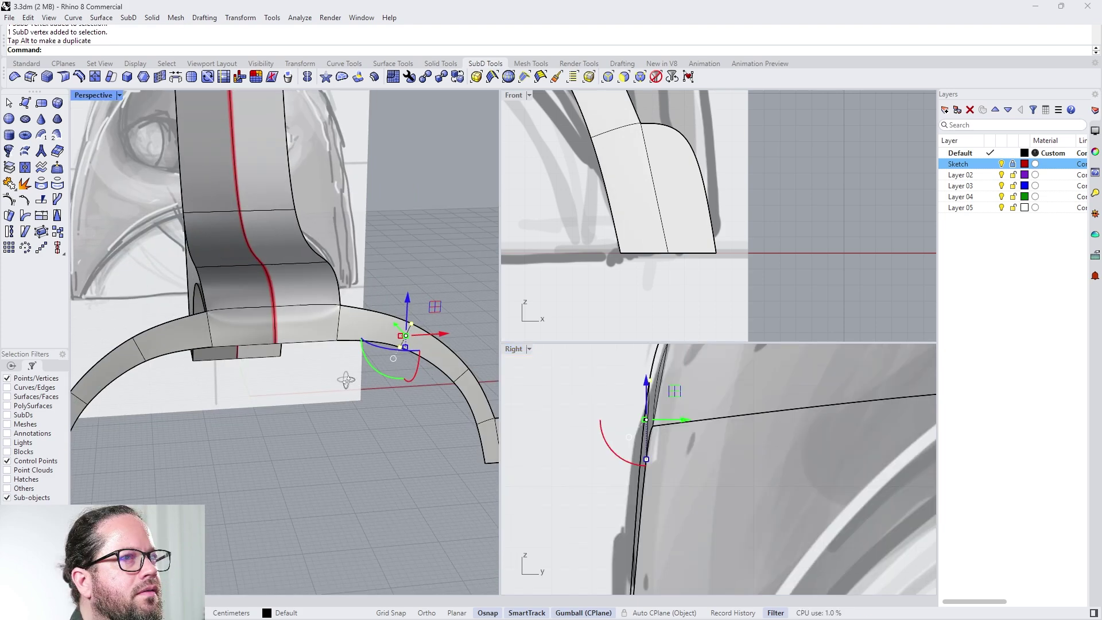
{"action": "scroll", "coordinate": [363, 399], "scroll_direction": "down", "scroll_amount": 8}
{"action": "right_click_drag", "start_coordinate": [347, 381], "coordinate": [327, 417]}
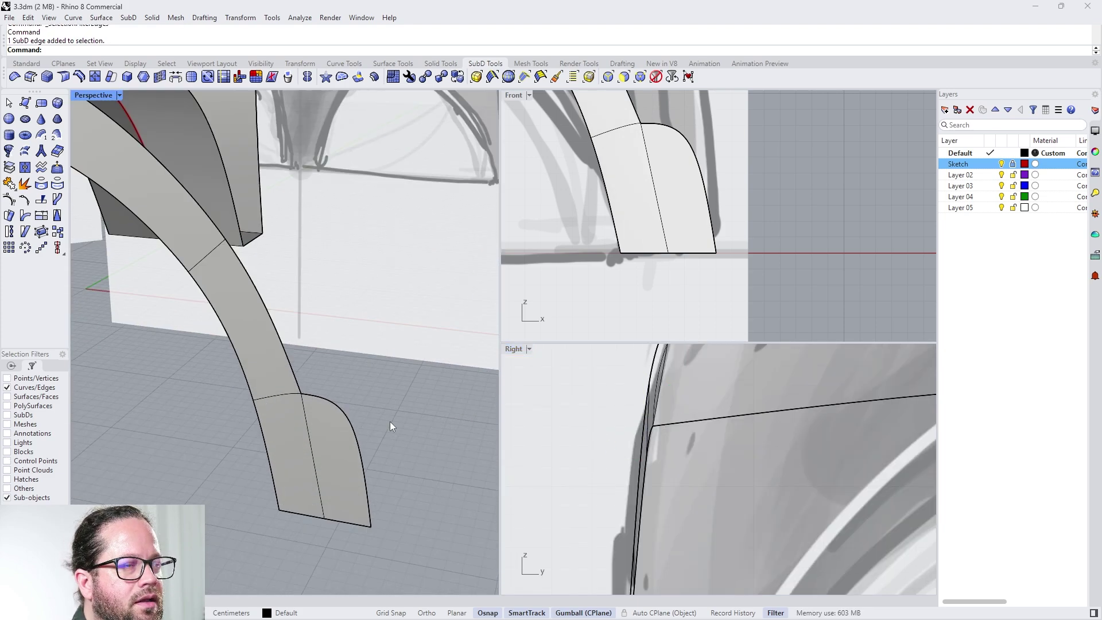
Step: Show the SubD in flat display and examine the seat, backrest and leg control faces from several angles
{"action": "scroll", "coordinate": [389, 422], "scroll_direction": "down", "scroll_amount": 10}
{"action": "mouse_move", "coordinate": [327, 419]}
{"action": "right_mouse_down"}
{"action": "mouse_move", "coordinate": [360, 419]}
{"action": "mouse_move", "coordinate": [326, 414]}
{"action": "right_mouse_up"}
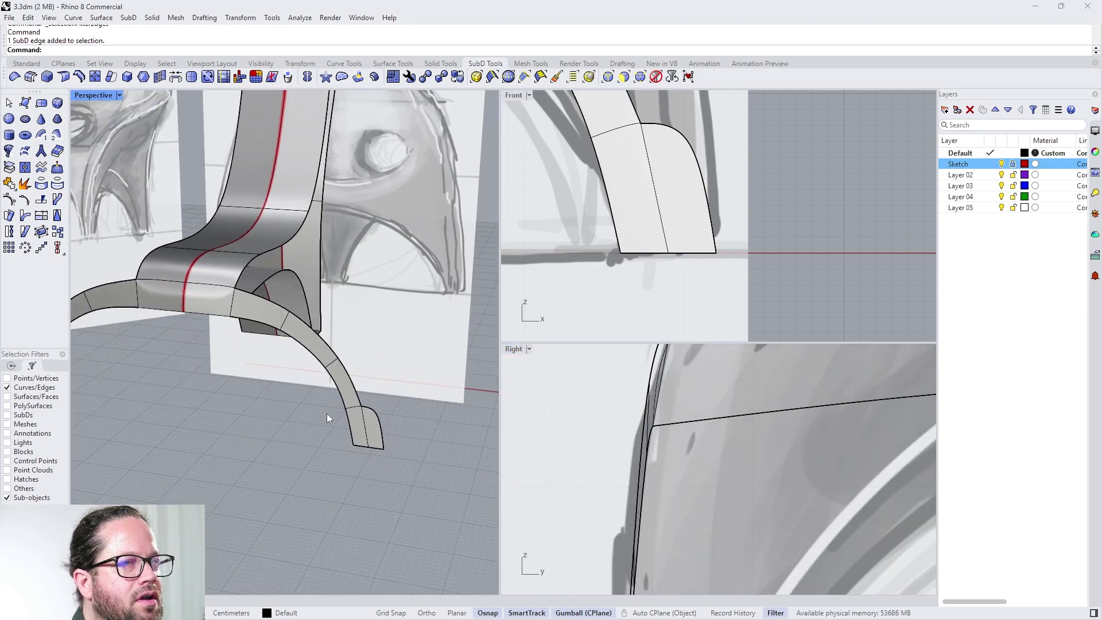
{"action": "left_click", "coordinate": [364, 415]}
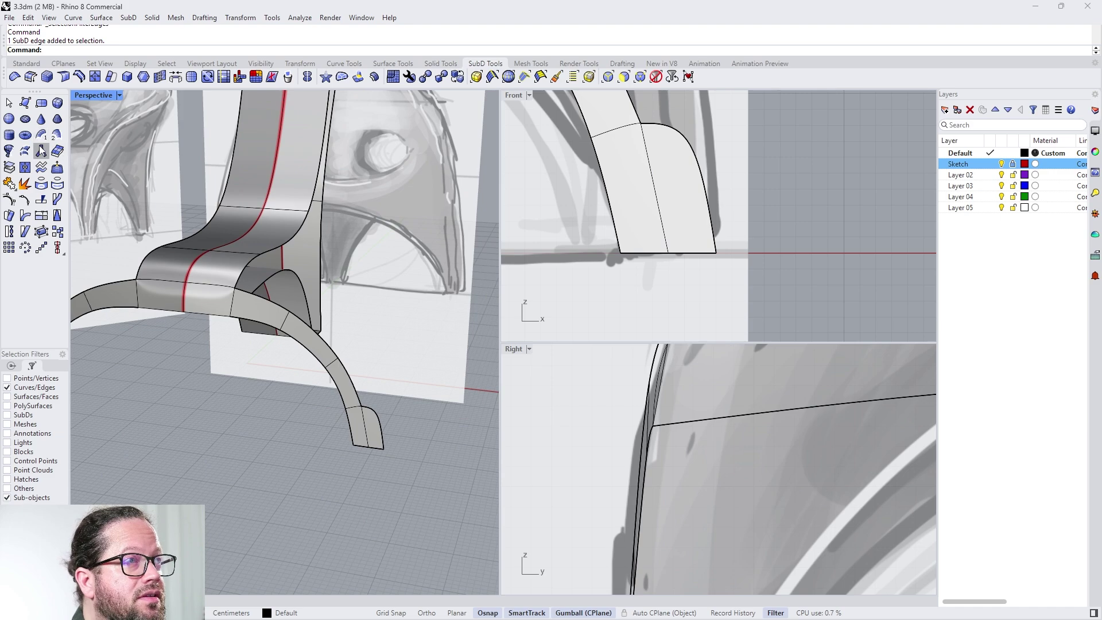
{"action": "key", "text": "Tab"}
{"action": "mouse_move", "coordinate": [405, 385]}
{"action": "right_mouse_down"}
{"action": "mouse_move", "coordinate": [436, 388]}
{"action": "mouse_move", "coordinate": [406, 369]}
{"action": "mouse_move", "coordinate": [393, 375]}
{"action": "right_mouse_up"}
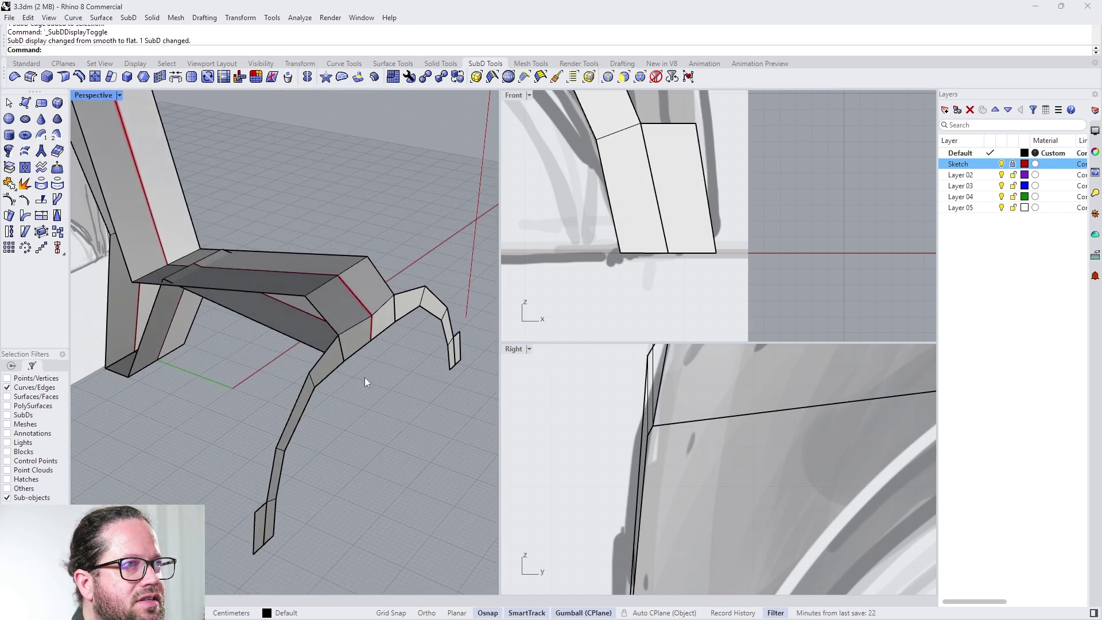
{"action": "scroll", "coordinate": [174, 301], "scroll_direction": "up", "scroll_amount": 5}
{"action": "scroll", "coordinate": [215, 269], "scroll_direction": "down", "scroll_amount": 10}
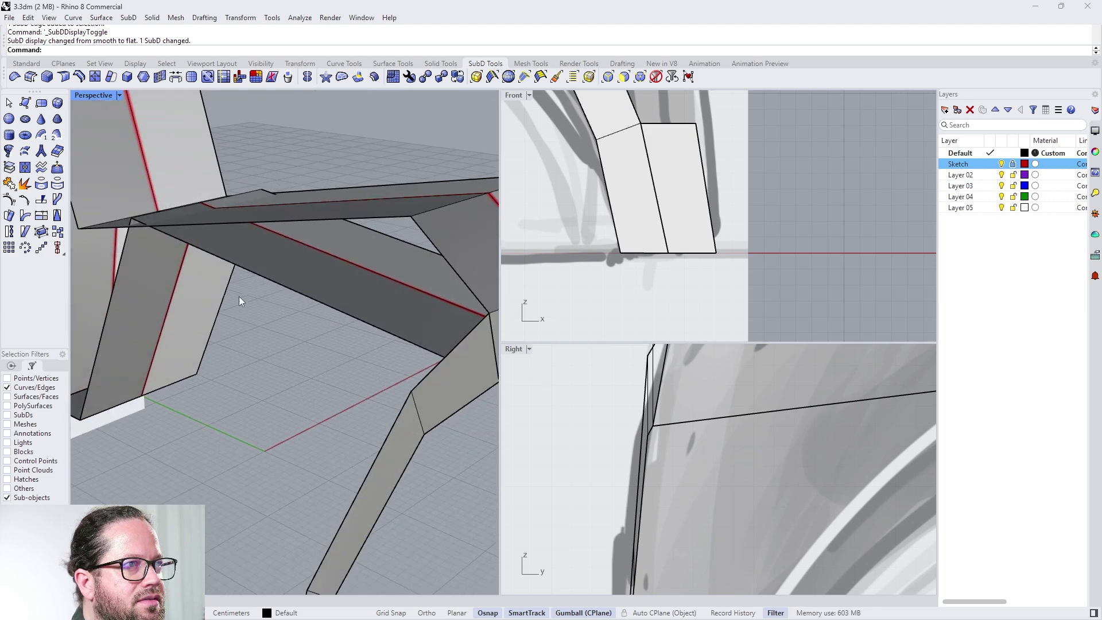
{"action": "scroll", "coordinate": [334, 343], "scroll_direction": "up", "scroll_amount": 10}
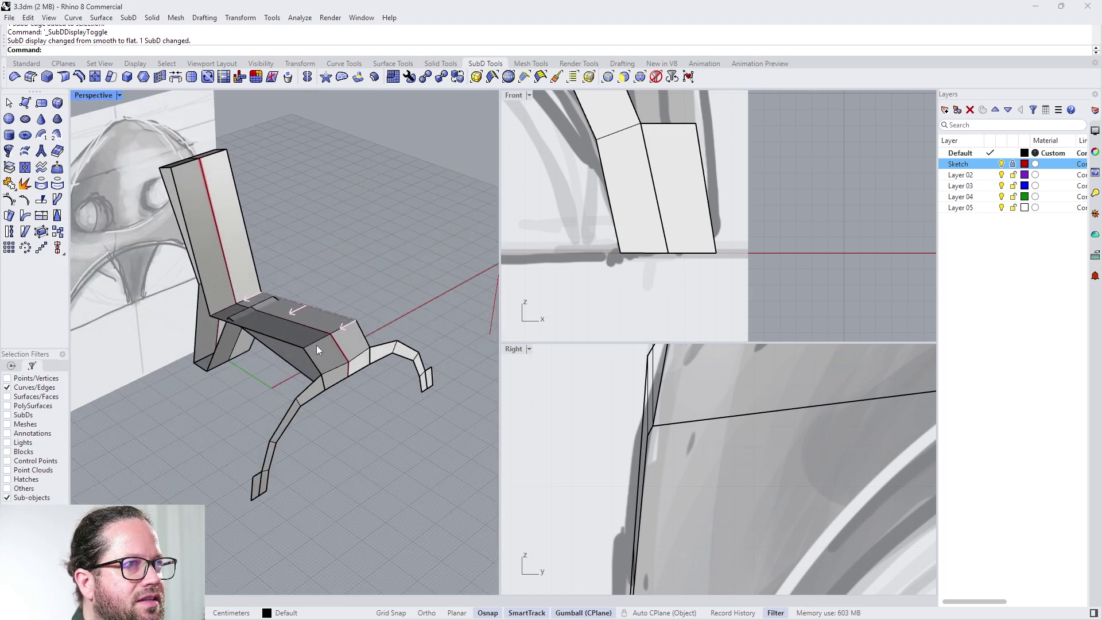
{"action": "scroll", "coordinate": [257, 317], "scroll_direction": "up", "scroll_amount": 2}
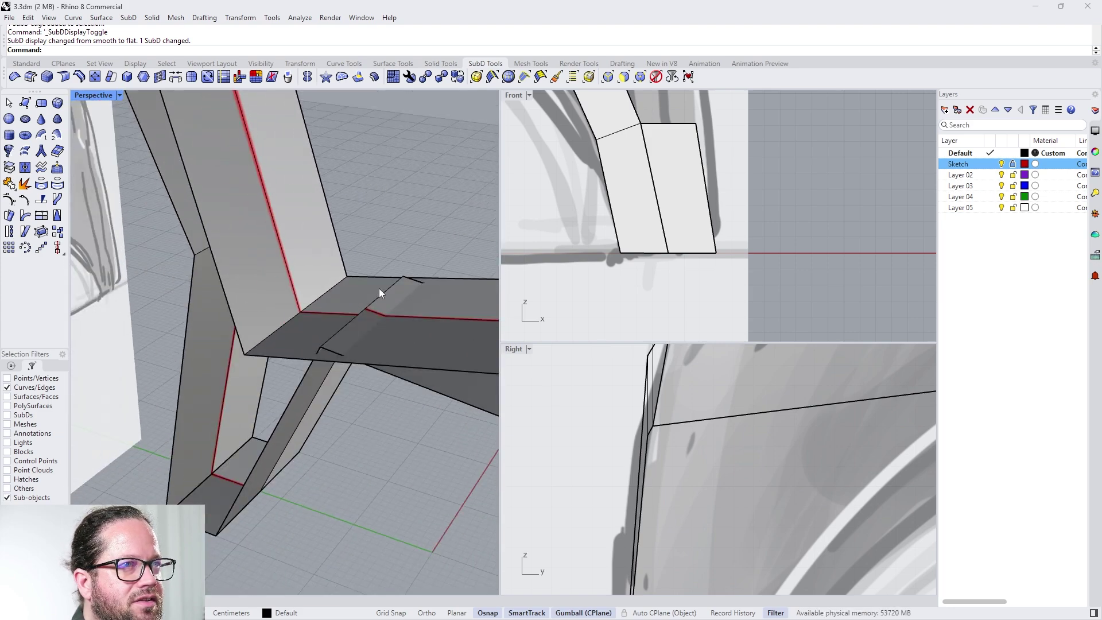
{"action": "scroll", "coordinate": [316, 369], "scroll_direction": "down", "scroll_amount": 3}
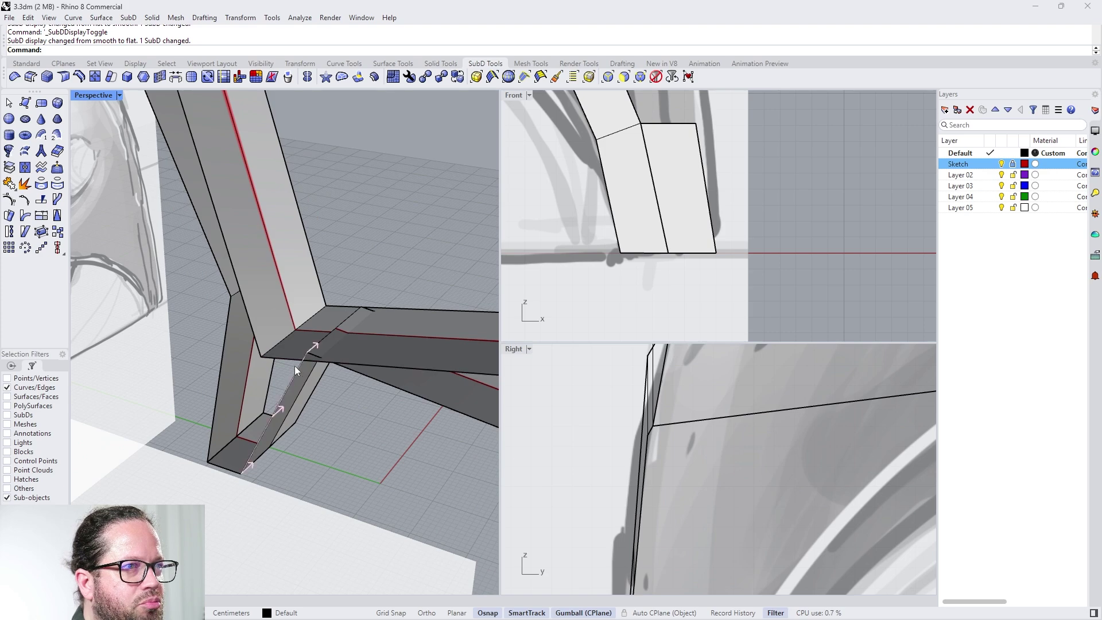
{"action": "scroll", "coordinate": [299, 370], "scroll_direction": "down", "scroll_amount": 4}
{"action": "right_click_drag", "start_coordinate": [306, 370], "coordinate": [220, 398]}
{"action": "scroll", "coordinate": [254, 379], "scroll_direction": "up", "scroll_amount": 5}
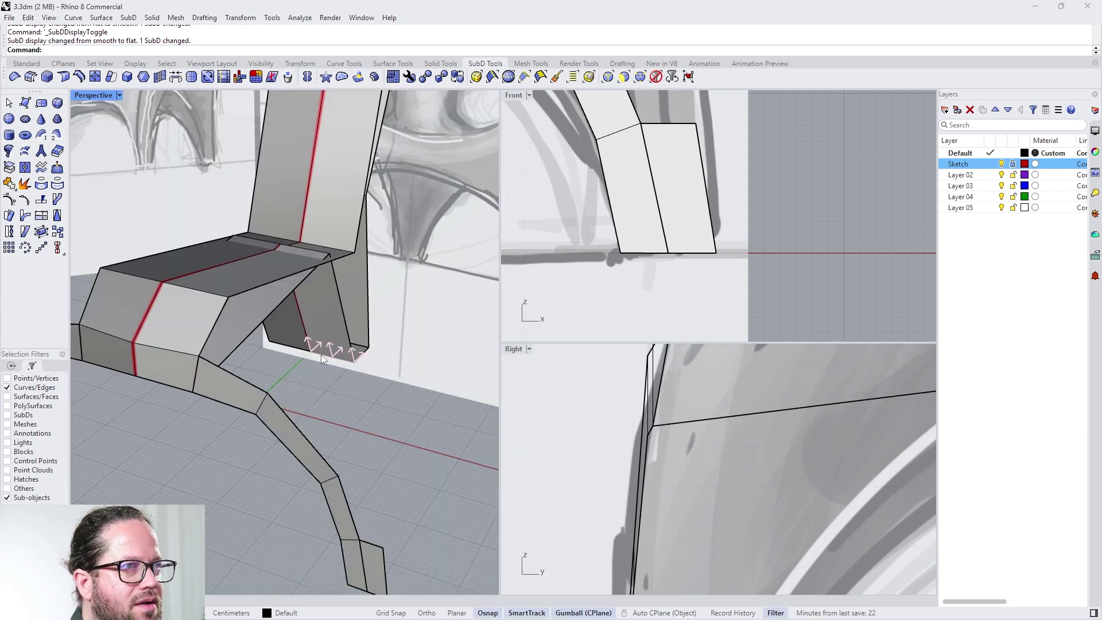
Step: Return the SubD to smooth display and examine the front leg arch and foot against the reference sketches
{"action": "key", "text": "Tab"}
{"action": "scroll", "coordinate": [333, 396], "scroll_direction": "down", "scroll_amount": 3}
{"action": "right_click_drag", "start_coordinate": [340, 415], "coordinate": [379, 367]}
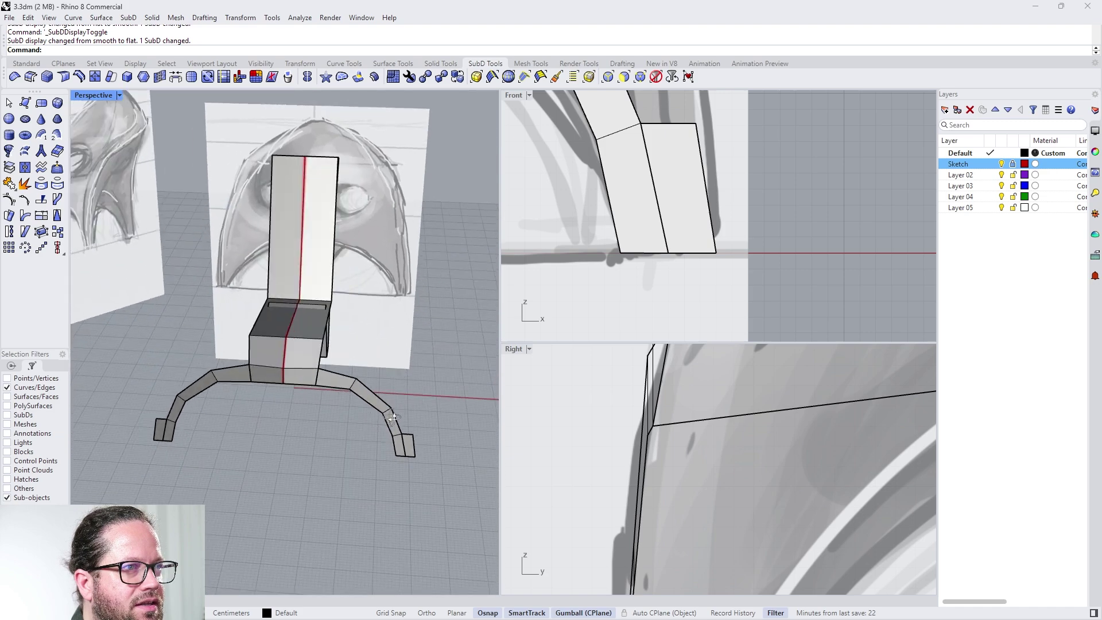
{"action": "scroll", "coordinate": [419, 298], "scroll_direction": "up", "scroll_amount": 4}
{"action": "scroll", "coordinate": [437, 263], "scroll_direction": "up", "scroll_amount": 6}
{"action": "scroll", "coordinate": [401, 295], "scroll_direction": "down", "scroll_amount": 6}
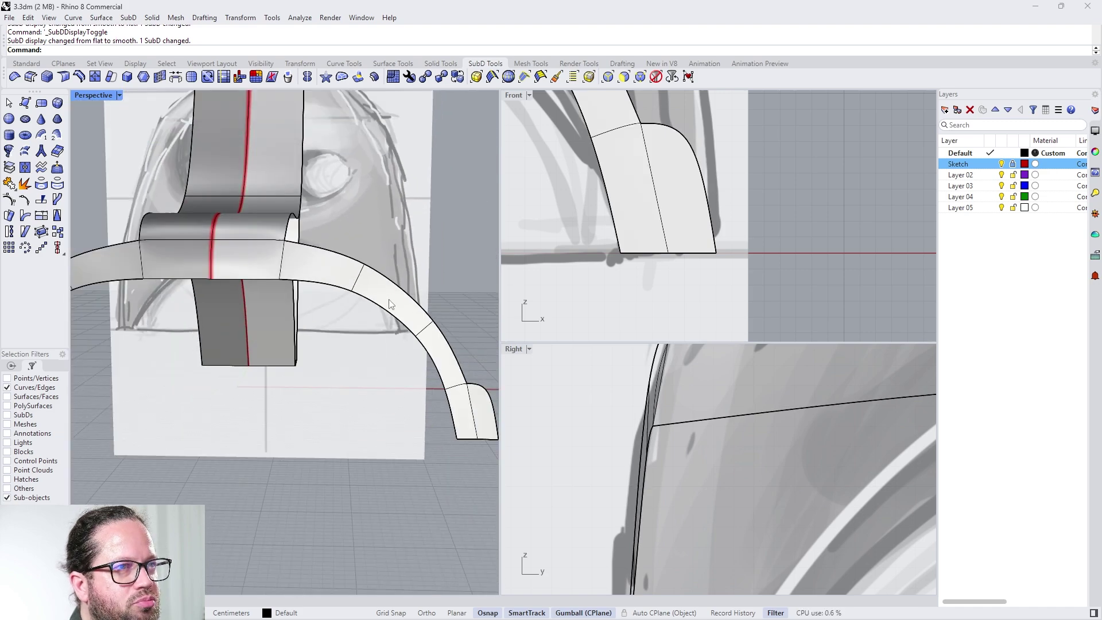
{"action": "scroll", "coordinate": [388, 307], "scroll_direction": "up", "scroll_amount": 3}
{"action": "key", "text": "Escape"}
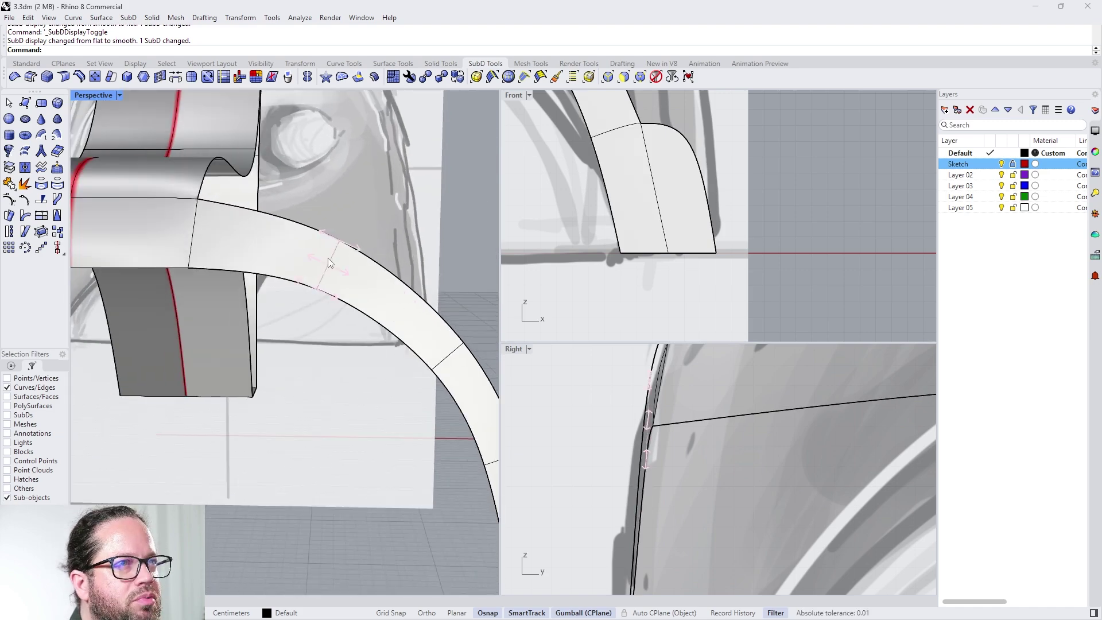
{"action": "left_click", "coordinate": [328, 259]}
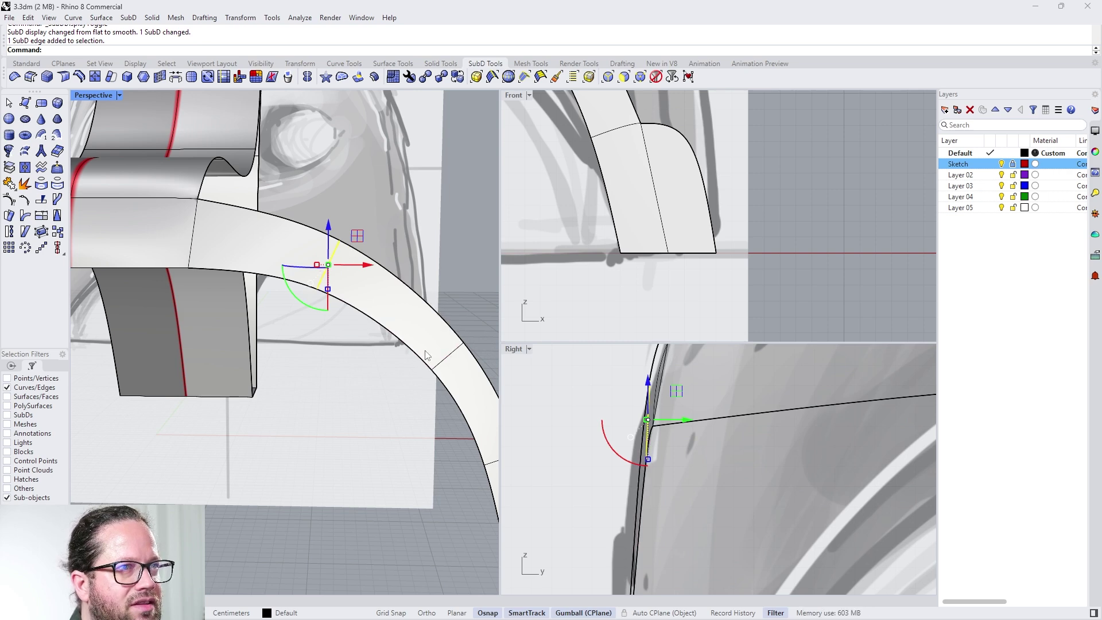
{"action": "scroll", "coordinate": [427, 355], "scroll_direction": "down", "scroll_amount": 3}
{"action": "scroll", "coordinate": [311, 318], "scroll_direction": "down", "scroll_amount": 5}
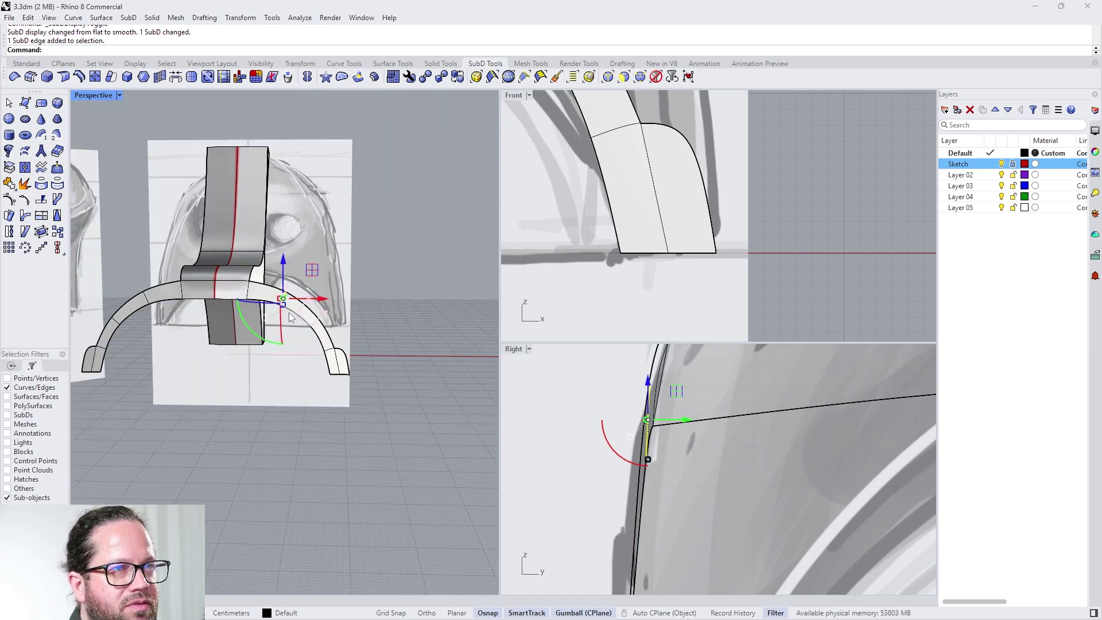
{"action": "right_click_drag", "start_coordinate": [310, 319], "coordinate": [360, 370]}
{"action": "scroll", "coordinate": [787, 265], "scroll_direction": "down", "scroll_amount": 8}
{"action": "right_click_drag", "start_coordinate": [328, 195], "coordinate": [336, 248]}
{"action": "scroll", "coordinate": [298, 287], "scroll_direction": "down", "scroll_amount": 5}
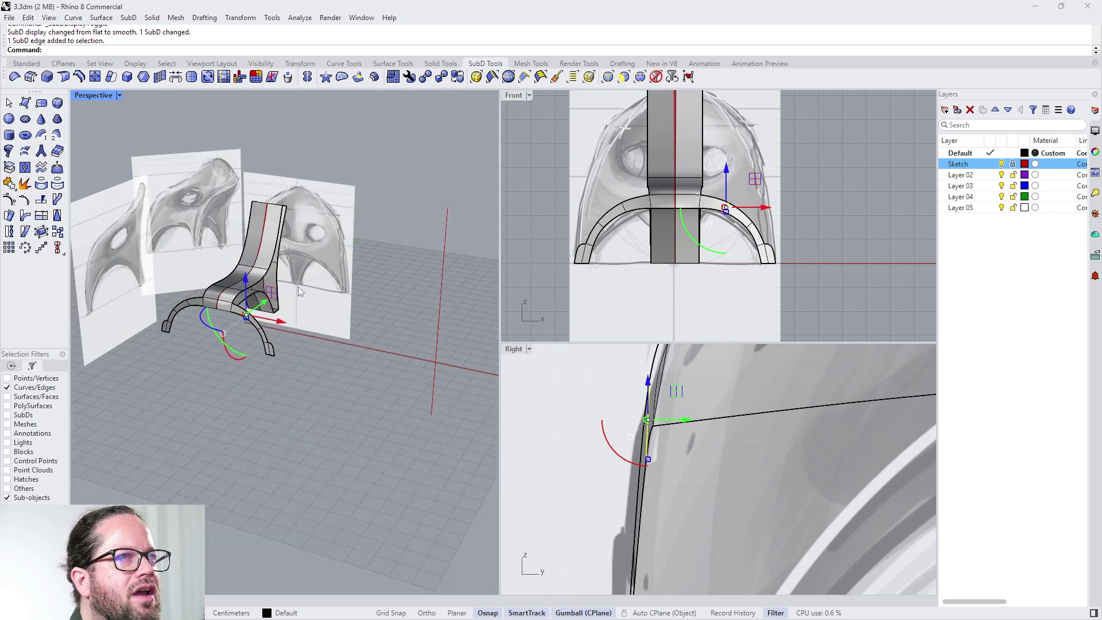
{"action": "scroll", "coordinate": [296, 213], "scroll_direction": "up", "scroll_amount": 8}
{"action": "scroll", "coordinate": [296, 199], "scroll_direction": "down", "scroll_amount": 2}
{"action": "scroll", "coordinate": [303, 179], "scroll_direction": "down", "scroll_amount": 4}
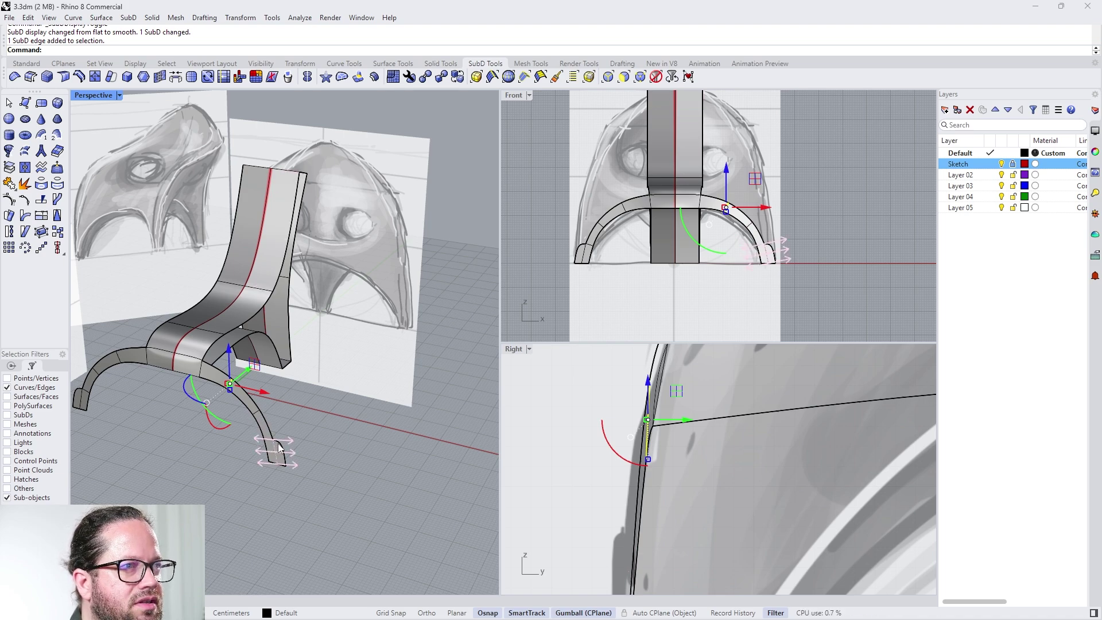
{"action": "scroll", "coordinate": [278, 443], "scroll_direction": "up", "scroll_amount": 5}
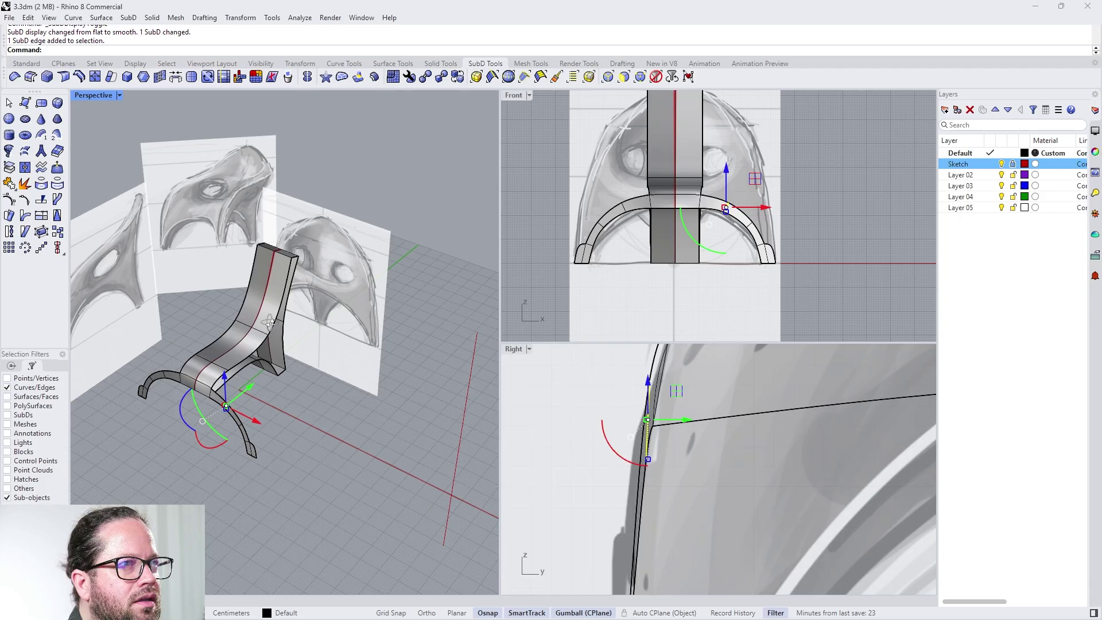
{"action": "scroll", "coordinate": [255, 447], "scroll_direction": "up", "scroll_amount": 5}
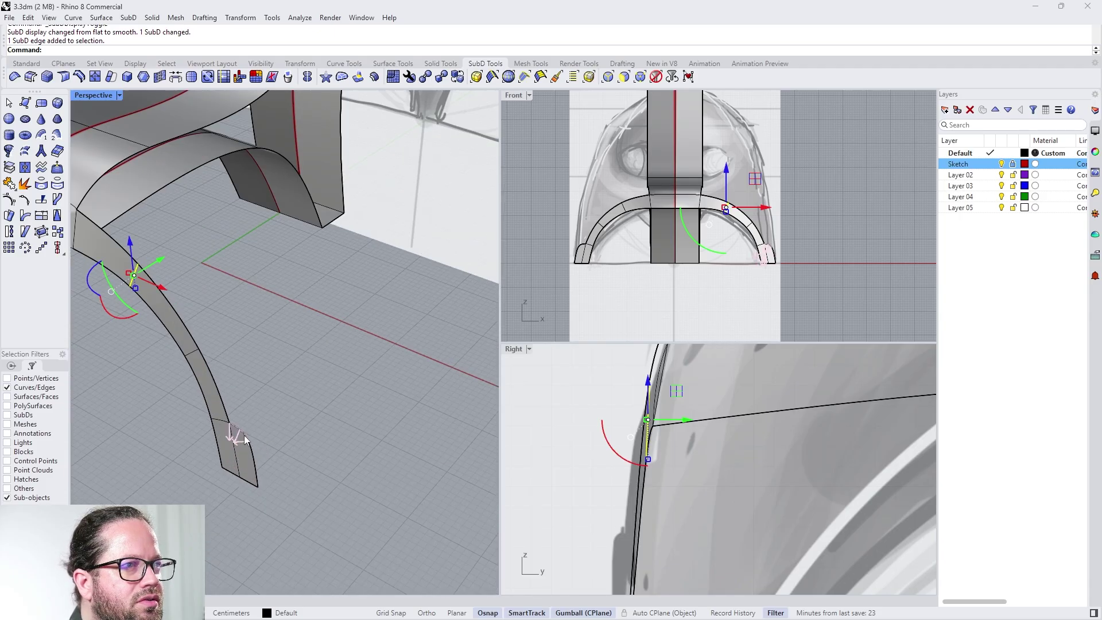
{"action": "left_click", "coordinate": [244, 435]}
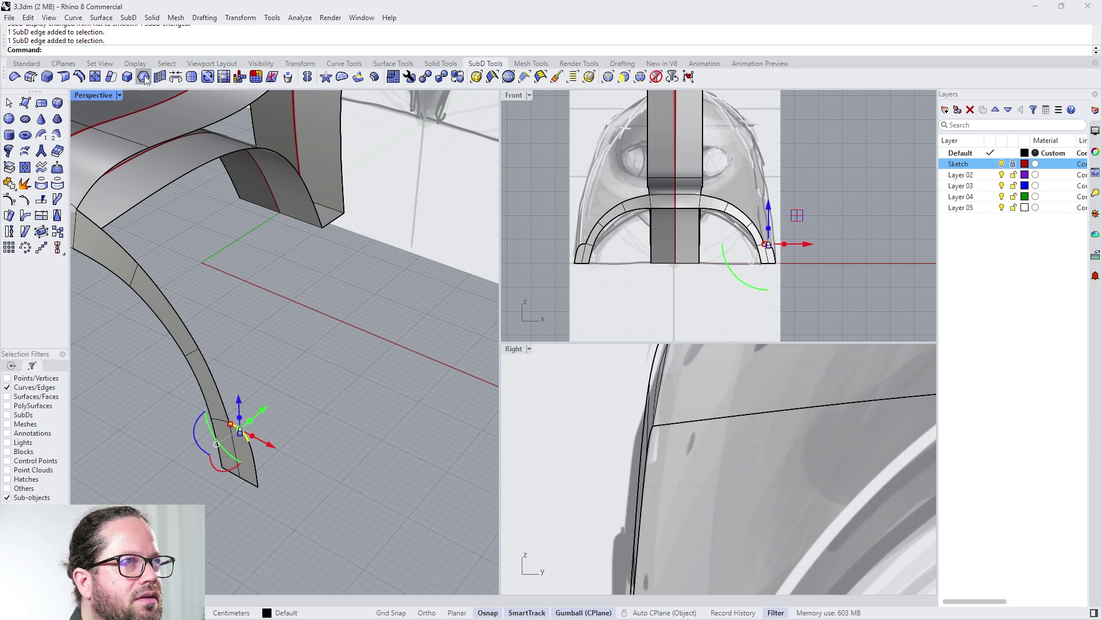
{"action": "left_click", "coordinate": [175, 82]}
{"action": "scroll", "coordinate": [306, 326], "scroll_direction": "down", "scroll_amount": 5}
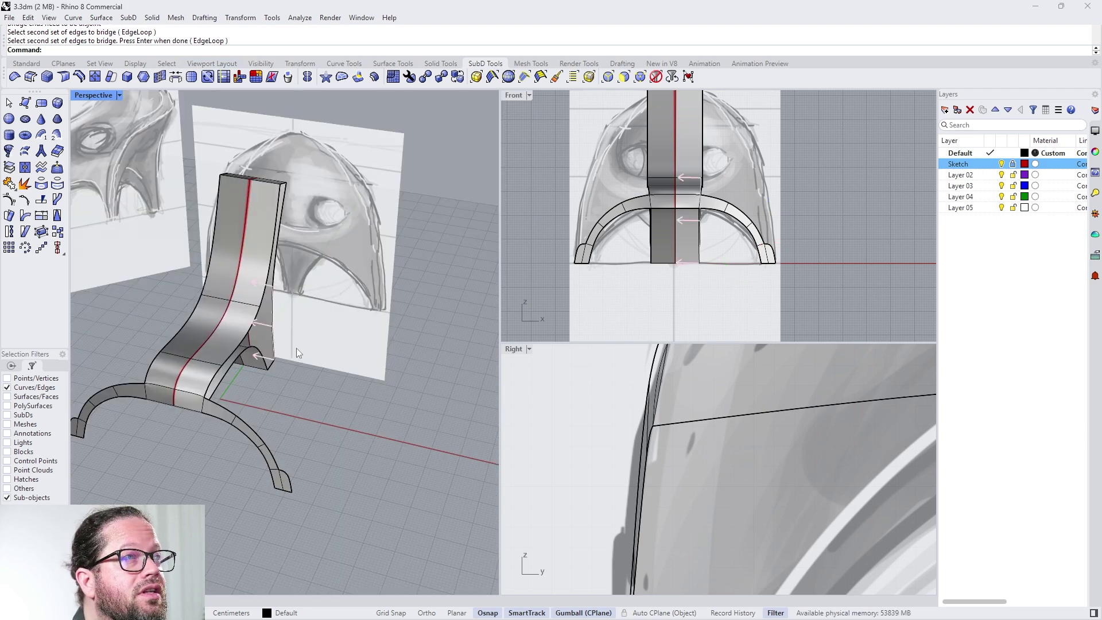
Step: Start a Bridge and pick the upper outer edge of the front leg's foot as the first set
{"action": "right_click", "coordinate": [296, 348]}
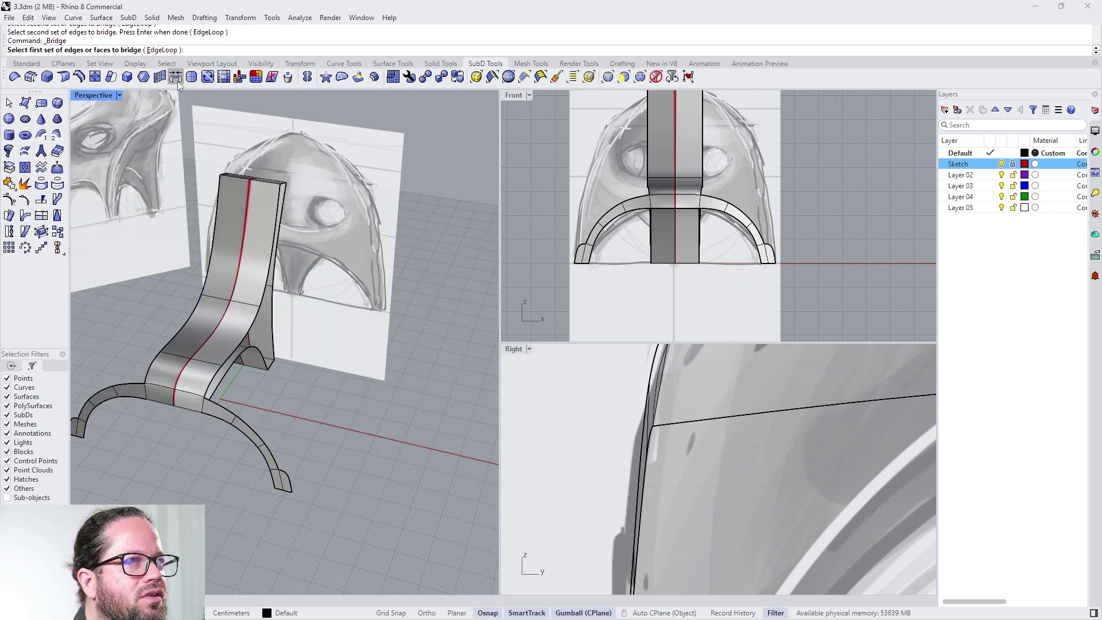
{"action": "scroll", "coordinate": [286, 468], "scroll_direction": "up", "scroll_amount": 3}
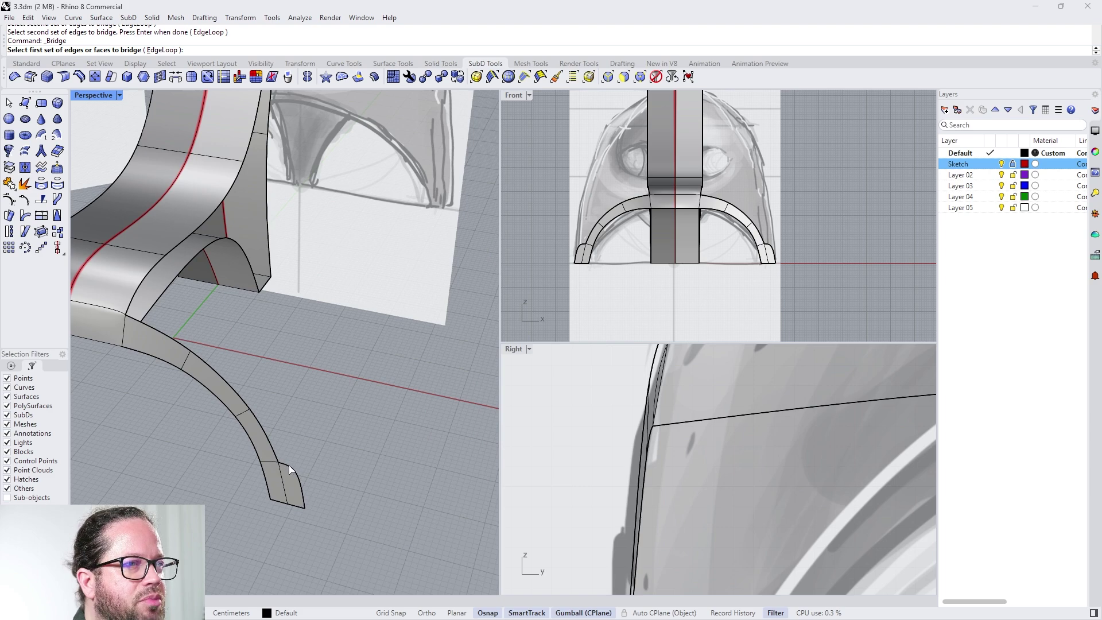
{"action": "left_click", "coordinate": [290, 469]}
{"action": "right_click_drag", "start_coordinate": [368, 480], "coordinate": [298, 504]}
{"action": "scroll", "coordinate": [298, 504], "scroll_direction": "down", "scroll_amount": 6}
{"action": "scroll", "coordinate": [298, 504], "scroll_direction": "up", "scroll_amount": 4}
{"action": "scroll", "coordinate": [250, 493], "scroll_direction": "up", "scroll_amount": 3}
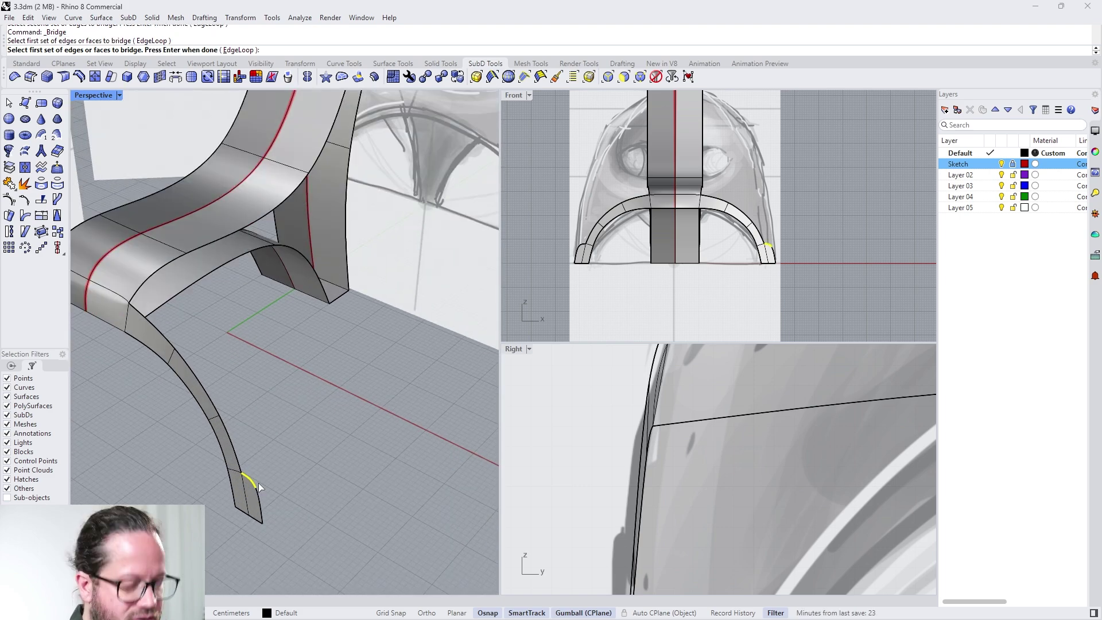
{"action": "key", "text": "Return"}
Step: Pick the short side edge at the top of the backrest as the second set of edges to bridge
{"action": "scroll", "coordinate": [301, 500], "scroll_direction": "up", "scroll_amount": 1}
{"action": "scroll", "coordinate": [318, 466], "scroll_direction": "down", "scroll_amount": 3}
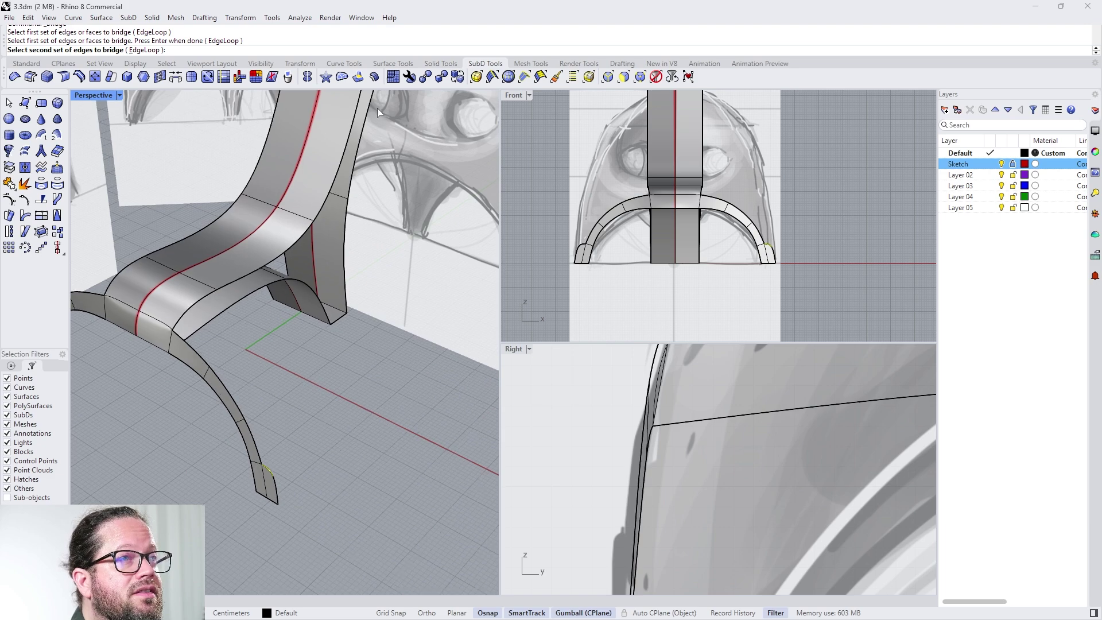
{"action": "scroll", "coordinate": [377, 108], "scroll_direction": "down", "scroll_amount": 5}
{"action": "scroll", "coordinate": [370, 198], "scroll_direction": "up", "scroll_amount": 8}
{"action": "left_click", "coordinate": [347, 207]}
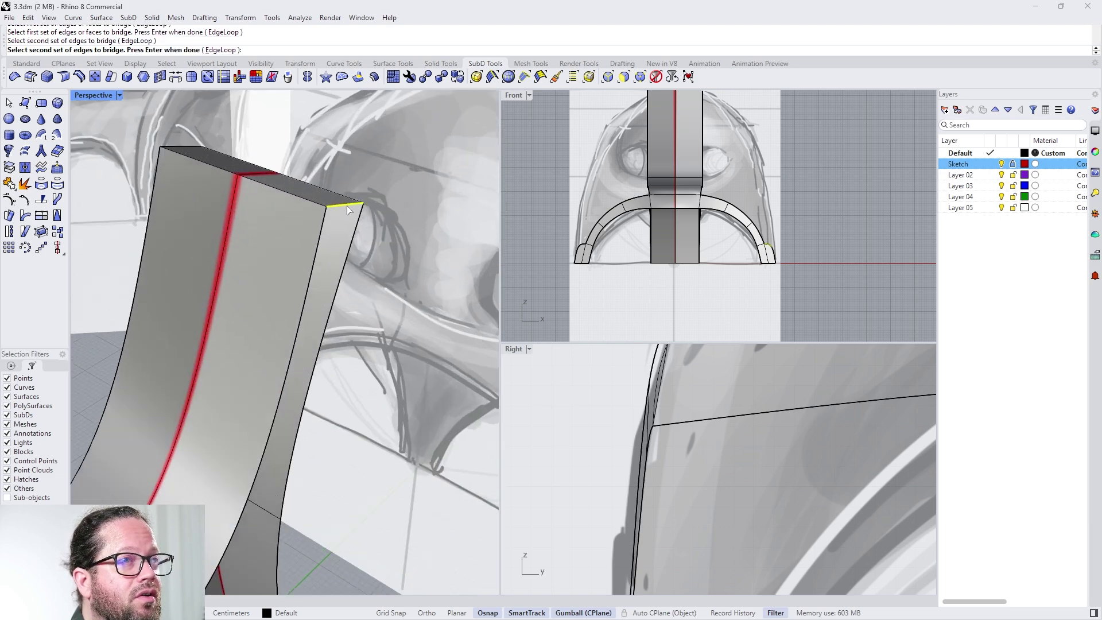
{"action": "scroll", "coordinate": [375, 227], "scroll_direction": "down", "scroll_amount": 5}
{"action": "scroll", "coordinate": [362, 221], "scroll_direction": "up", "scroll_amount": 2}
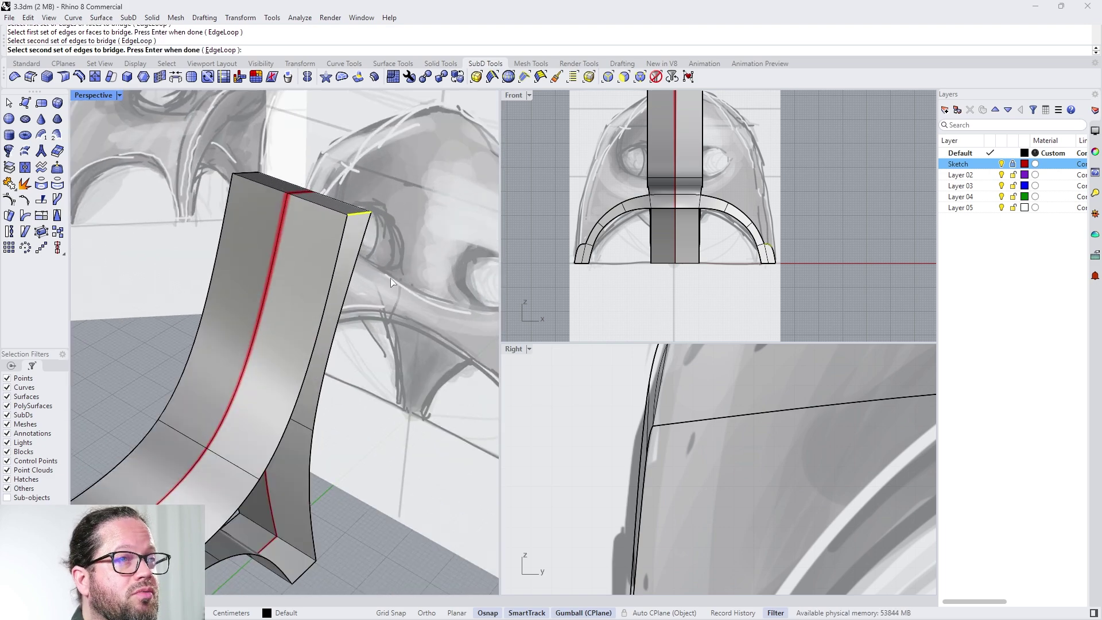
{"action": "key", "text": "Return"}
Step: Bridge the foot edge to the backrest edge with 4 segments, keeping Join on and straightness at 100%
{"action": "scroll", "coordinate": [362, 227], "scroll_direction": "down", "scroll_amount": 5}
{"action": "right_click_drag", "start_coordinate": [344, 235], "coordinate": [364, 235]}
{"action": "scroll", "coordinate": [364, 235], "scroll_direction": "up", "scroll_amount": 10}
{"action": "scroll", "coordinate": [364, 240], "scroll_direction": "down", "scroll_amount": 3}
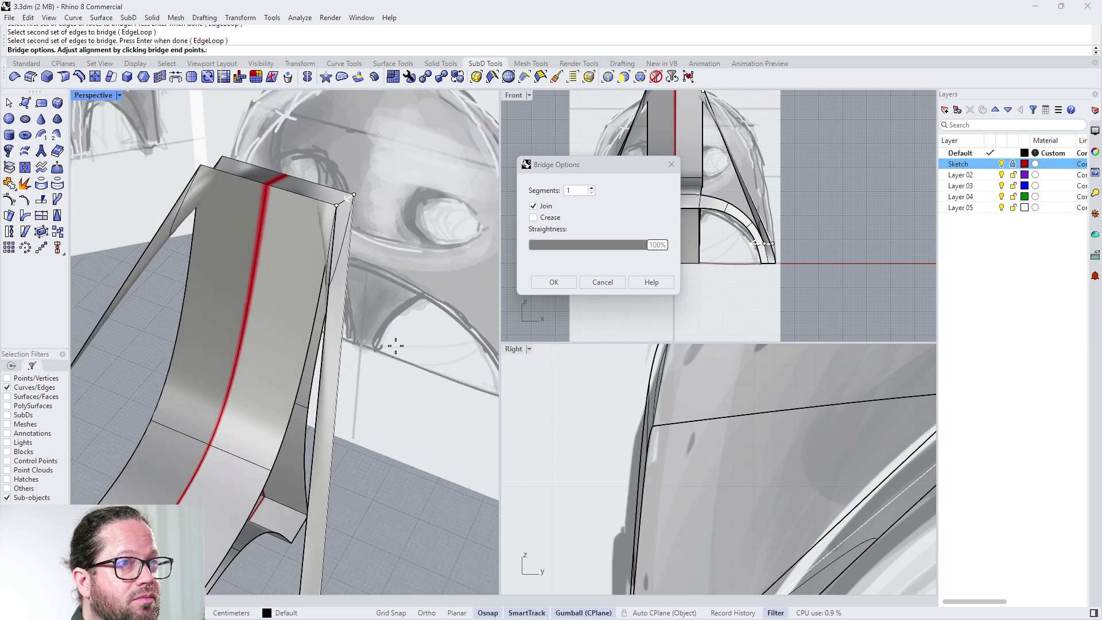
{"action": "mouse_move", "coordinate": [377, 344]}
{"action": "right_mouse_down"}
{"action": "mouse_move", "coordinate": [335, 421]}
{"action": "mouse_move", "coordinate": [270, 350]}
{"action": "right_mouse_up"}
{"action": "scroll", "coordinate": [300, 394], "scroll_direction": "down", "scroll_amount": 6}
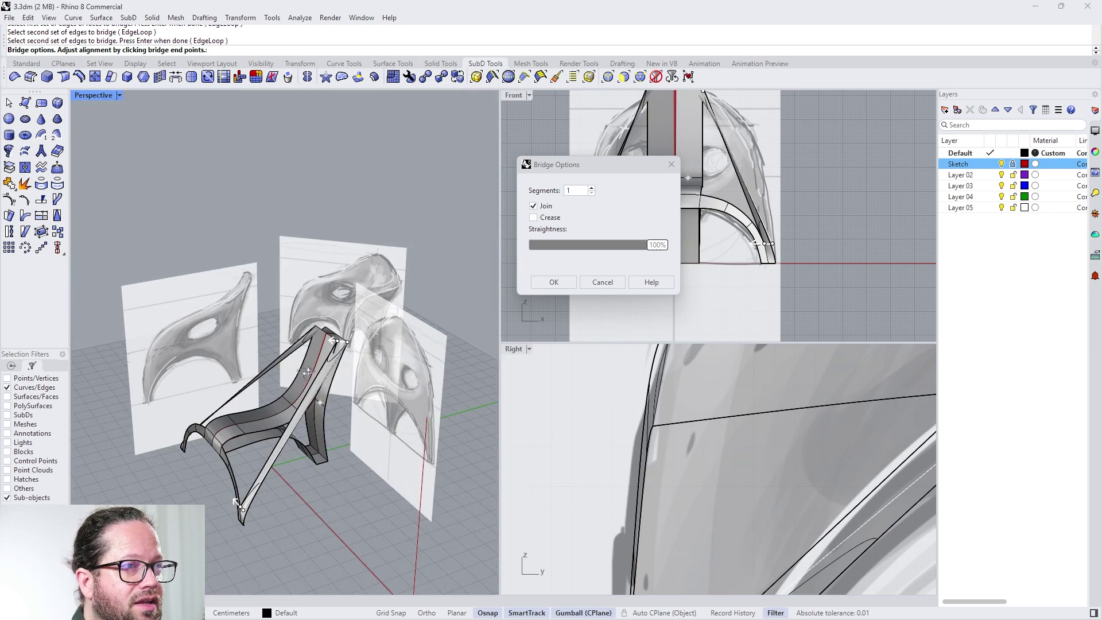
{"action": "left_click", "coordinate": [593, 189]}
{"action": "mouse_move", "coordinate": [334, 333]}
{"action": "right_mouse_down"}
{"action": "mouse_move", "coordinate": [367, 344]}
{"action": "mouse_move", "coordinate": [327, 328]}
{"action": "mouse_move", "coordinate": [344, 336]}
{"action": "mouse_move", "coordinate": [339, 344]}
{"action": "right_mouse_up"}
{"action": "left_click", "coordinate": [592, 188]}
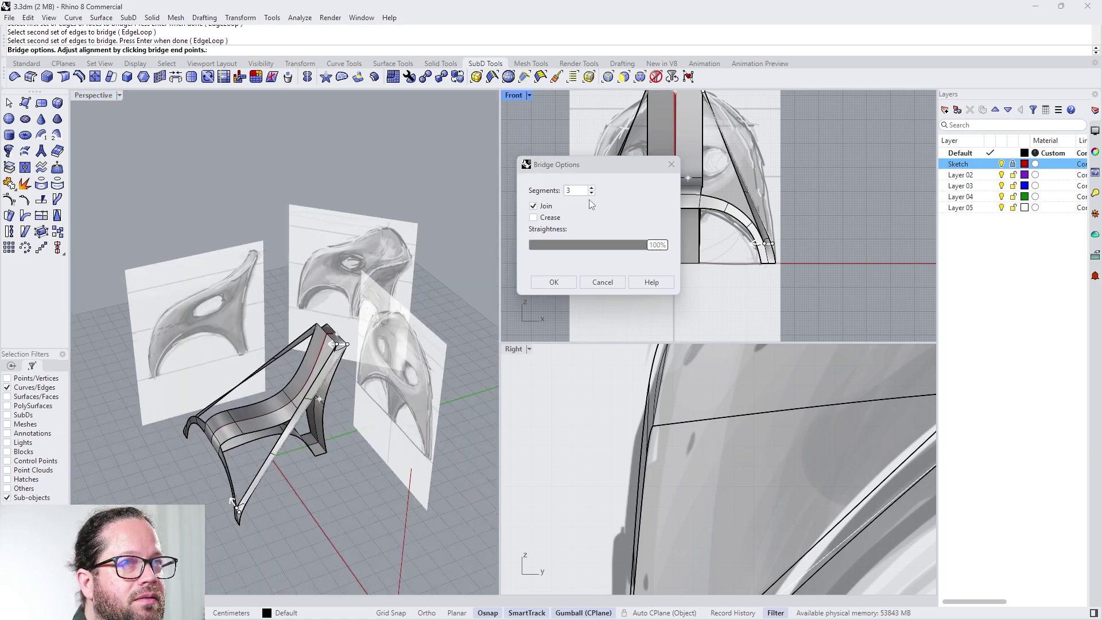
{"action": "left_click", "coordinate": [592, 188]}
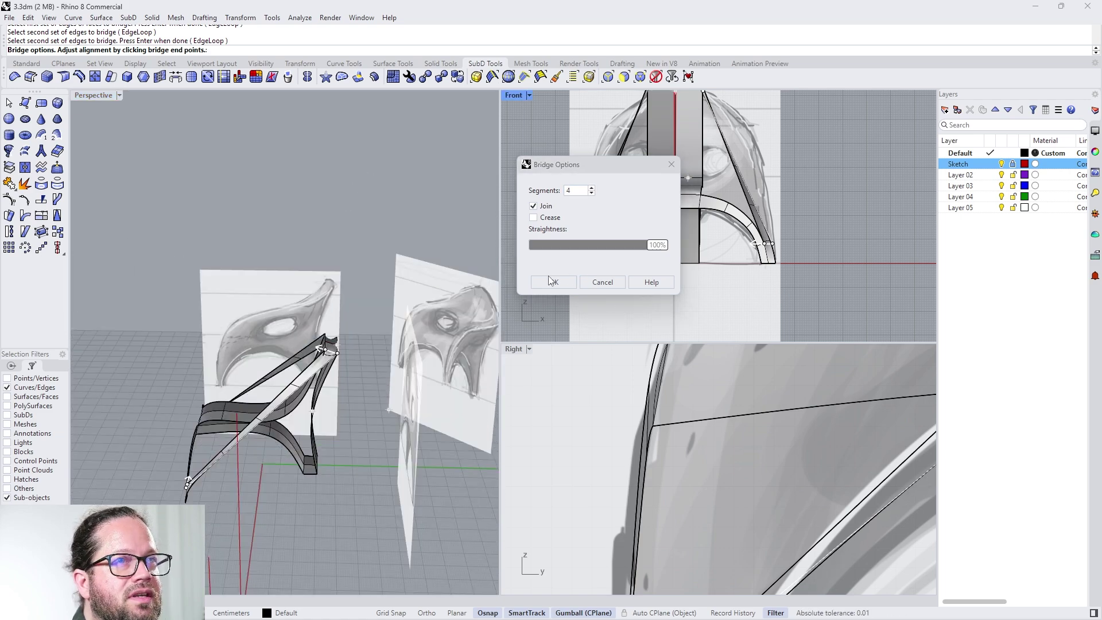
{"action": "left_click", "coordinate": [554, 282]}
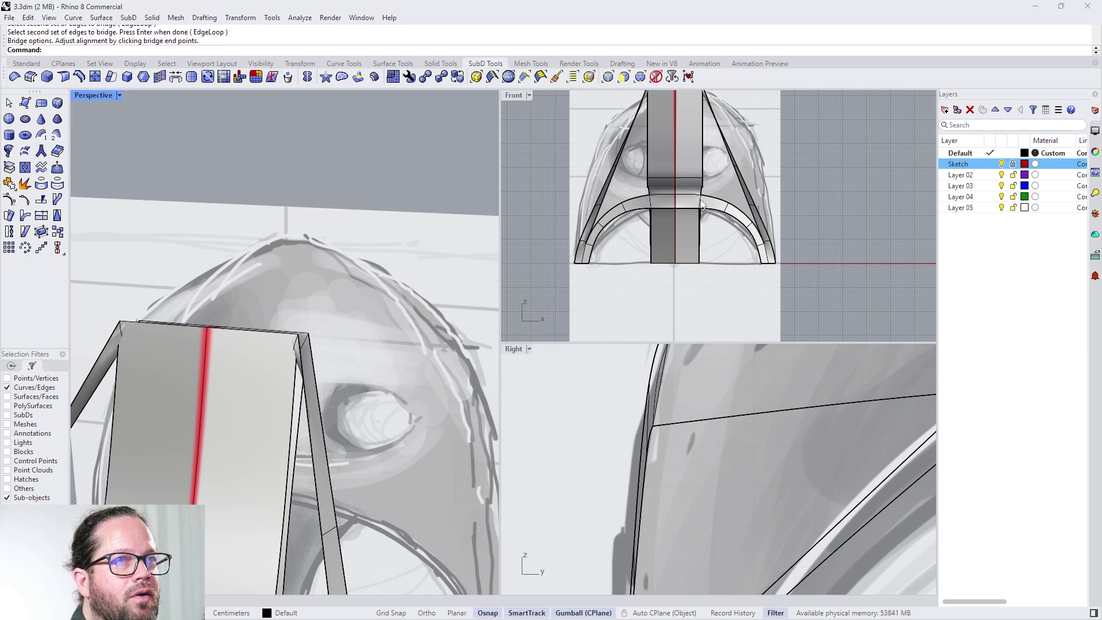
Step: Move the new side band's vertices in the Front and Right views to follow the sketched outer silhouette of the chair
{"action": "scroll", "coordinate": [650, 451], "scroll_direction": "down", "scroll_amount": 6}
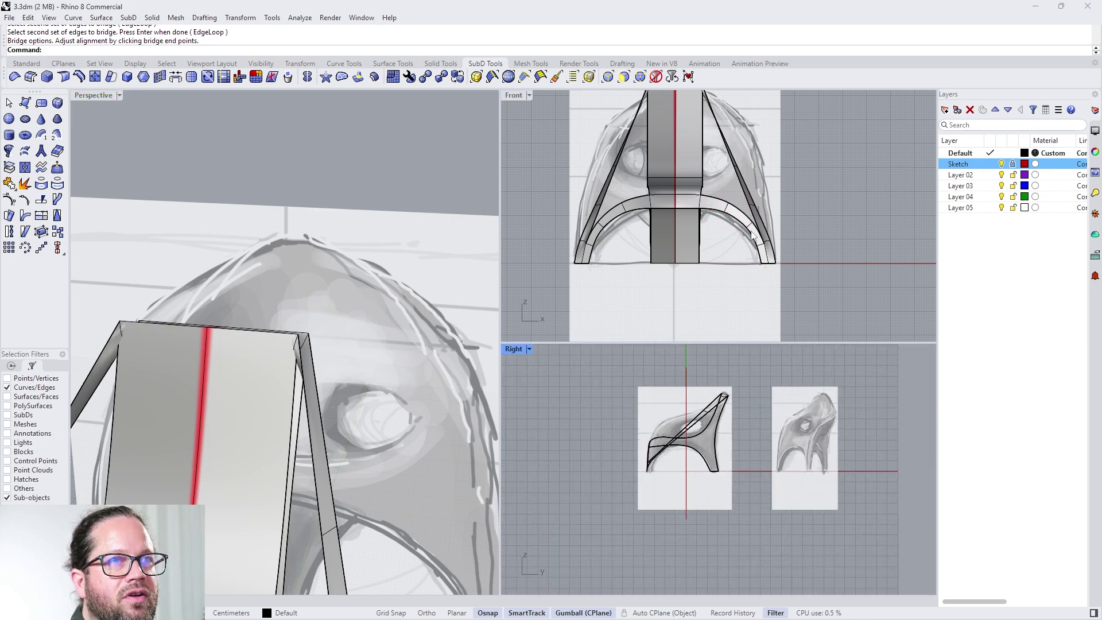
{"action": "scroll", "coordinate": [742, 171], "scroll_direction": "down", "scroll_amount": 2}
{"action": "scroll", "coordinate": [742, 171], "scroll_direction": "up", "scroll_amount": 8}
{"action": "left_click", "coordinate": [322, 532]}
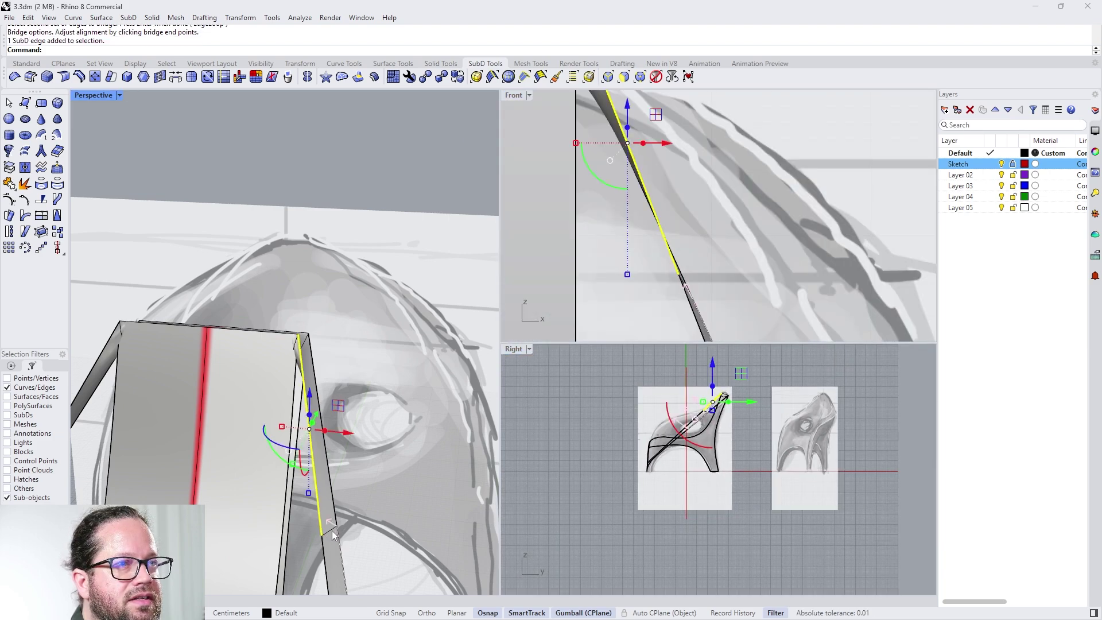
{"action": "key", "text": "Escape"}
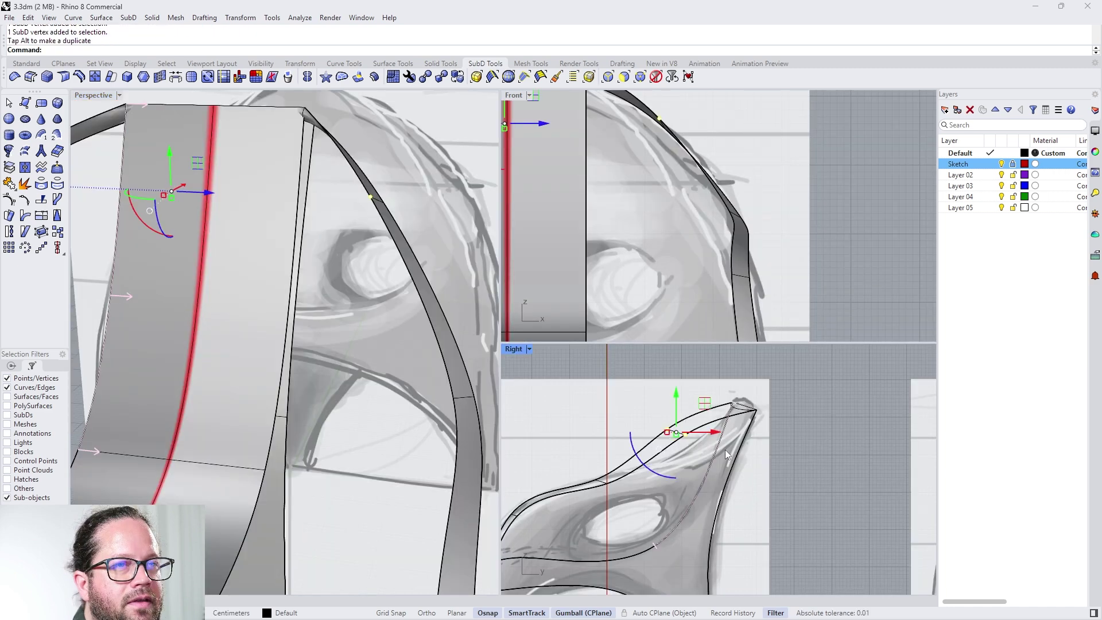
{"action": "left_click_drag", "start_coordinate": [723, 447], "coordinate": [790, 439]}
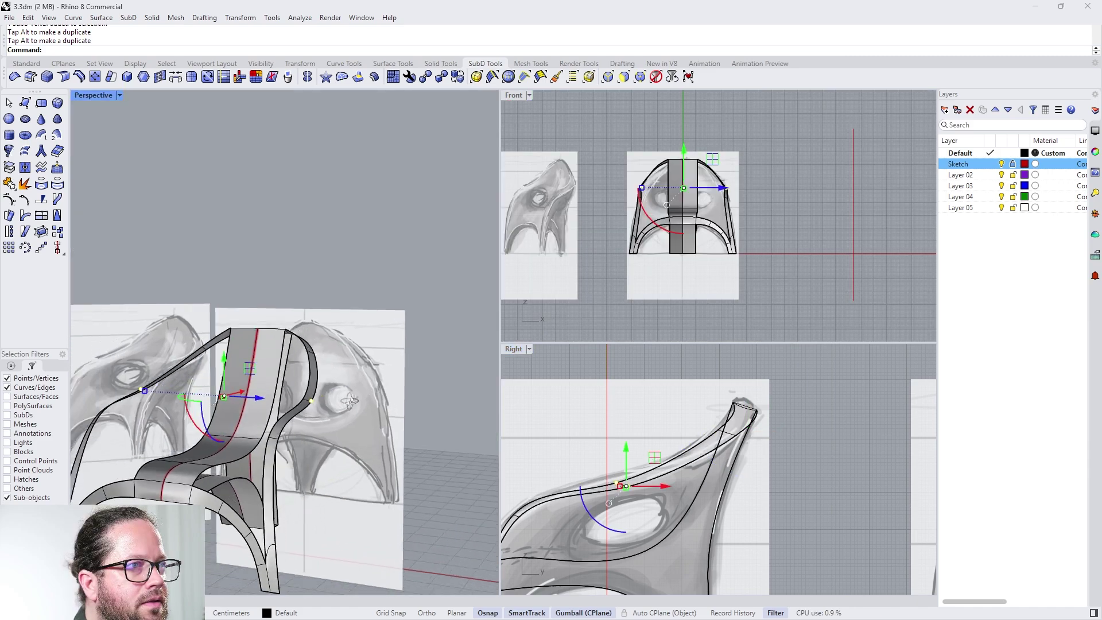
Step: Move the side band's vertex beside the top of the backrest outward and back to round the band's upper corner
{"action": "right_click_drag", "start_coordinate": [270, 322], "coordinate": [108, 354]}
{"action": "right_click_drag", "start_coordinate": [366, 228], "coordinate": [377, 284], "text": "shift"}
{"action": "left_click", "coordinate": [348, 268]}
{"action": "scroll", "coordinate": [363, 257], "scroll_direction": "up", "scroll_amount": 8}
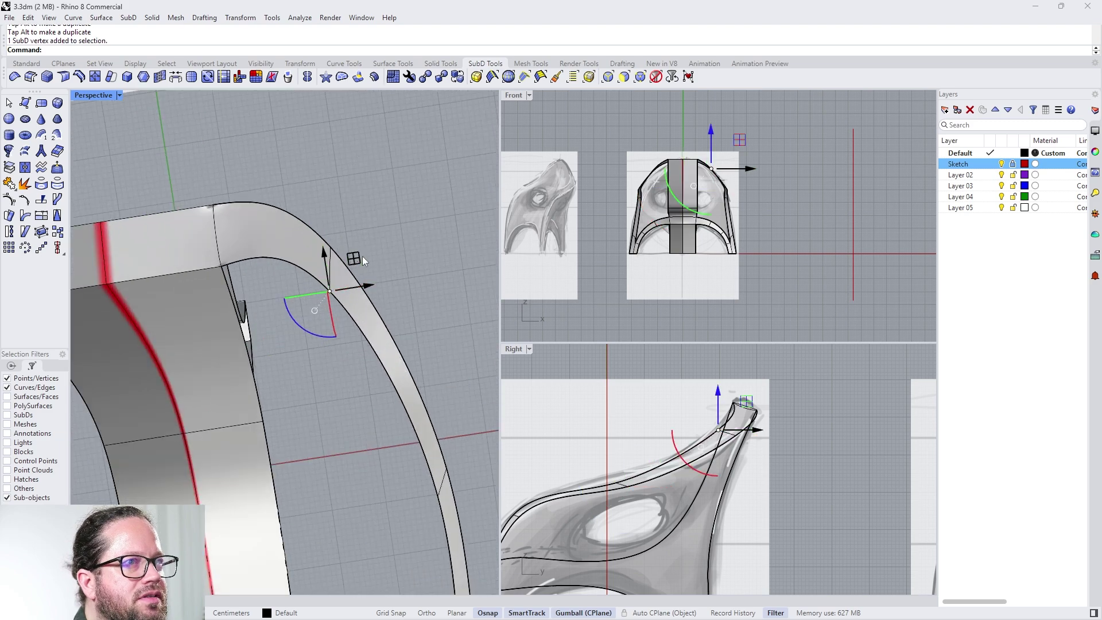
{"action": "left_click_drag", "start_coordinate": [325, 260], "coordinate": [343, 226]}
{"action": "scroll", "coordinate": [343, 226], "scroll_direction": "down", "scroll_amount": 8}
{"action": "right_click_drag", "start_coordinate": [345, 270], "coordinate": [356, 316]}
{"action": "scroll", "coordinate": [341, 318], "scroll_direction": "up", "scroll_amount": 2}
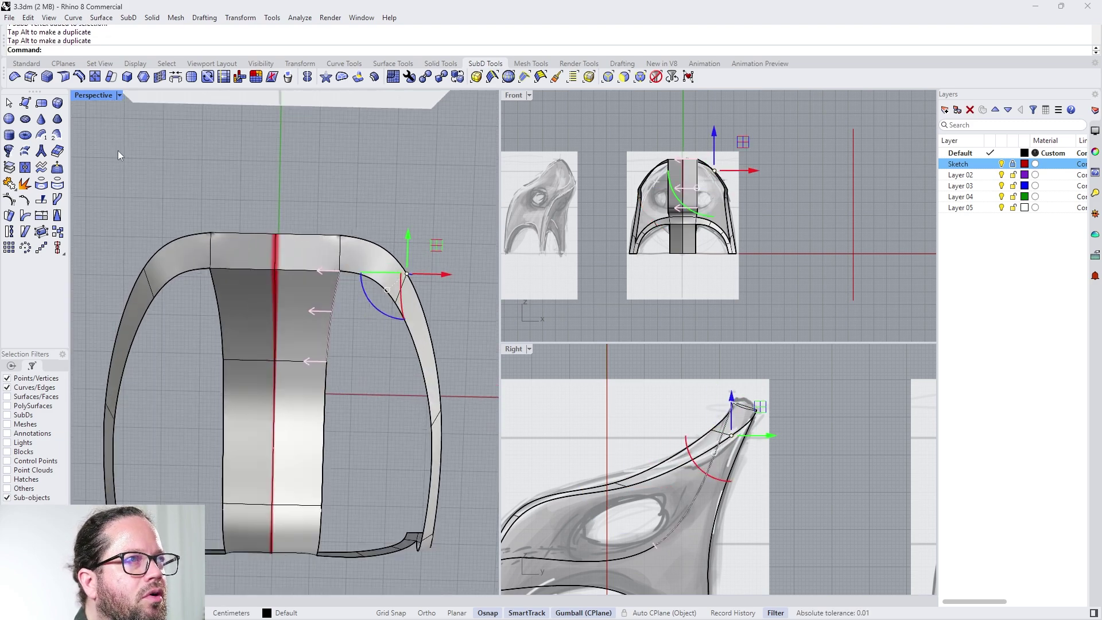
Step: Set the Perspective viewport to Top view and rotate the side band's cross edge nearest the backrest square to the curve
{"action": "left_click", "coordinate": [96, 98]}
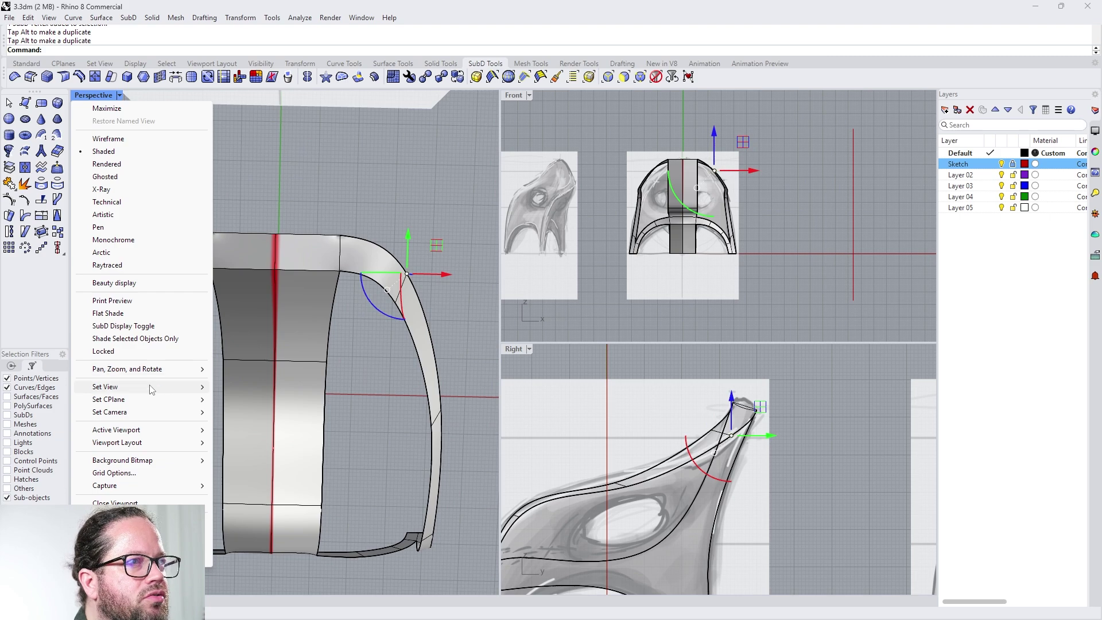
{"action": "mouse_move", "coordinate": [152, 387]}
{"action": "left_click", "coordinate": [237, 405]}
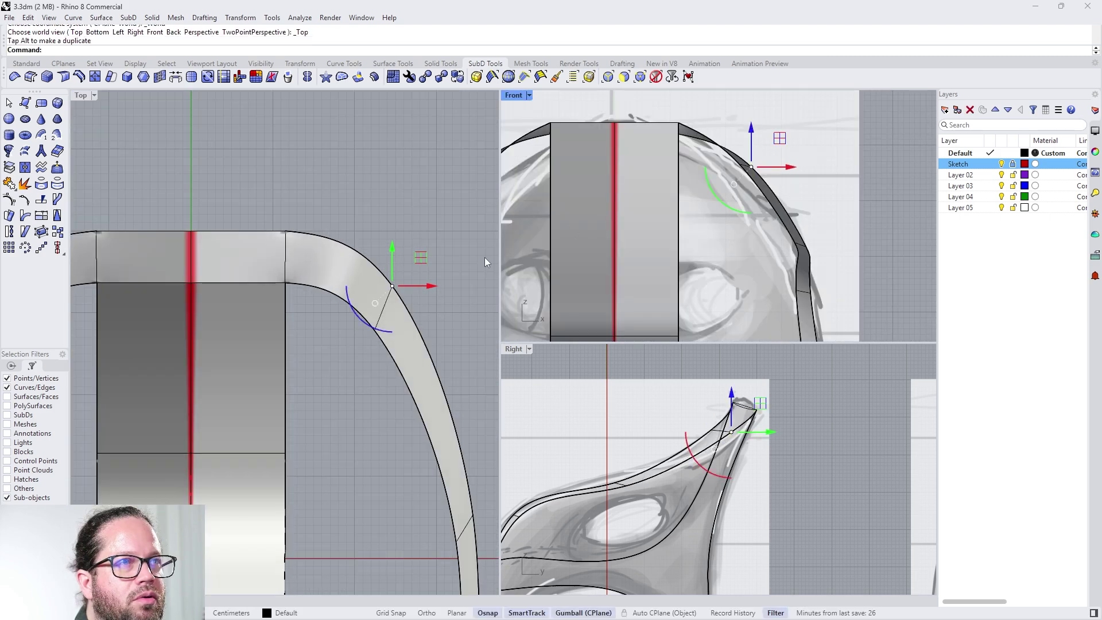
{"action": "left_click", "coordinate": [374, 331]}
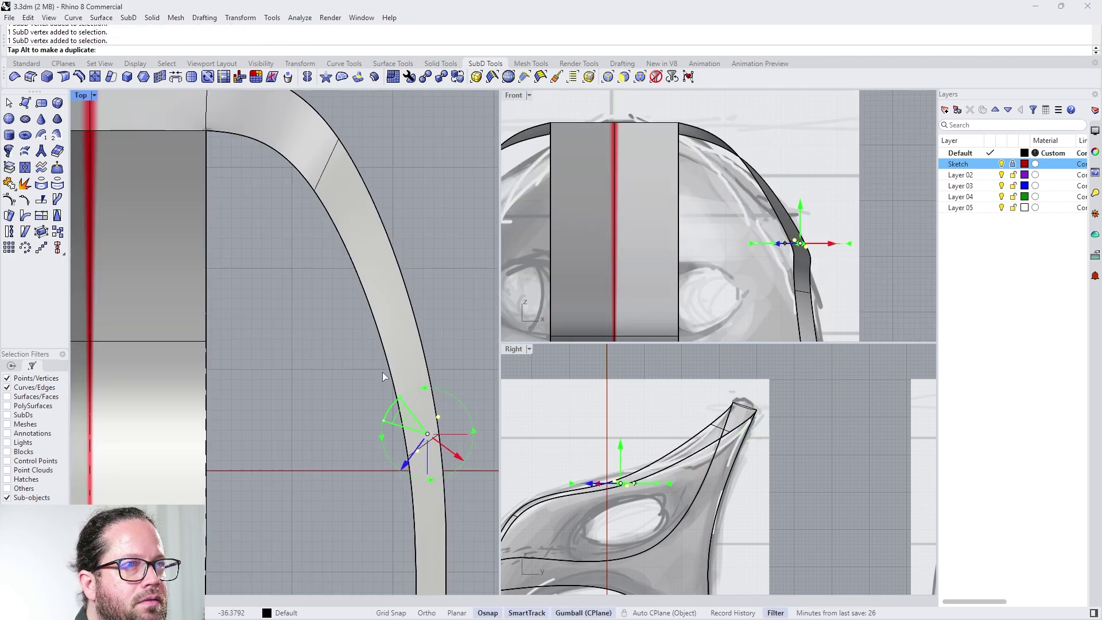
{"action": "right_click_drag", "start_coordinate": [330, 120], "coordinate": [332, 168]}
{"action": "left_click", "coordinate": [329, 214]}
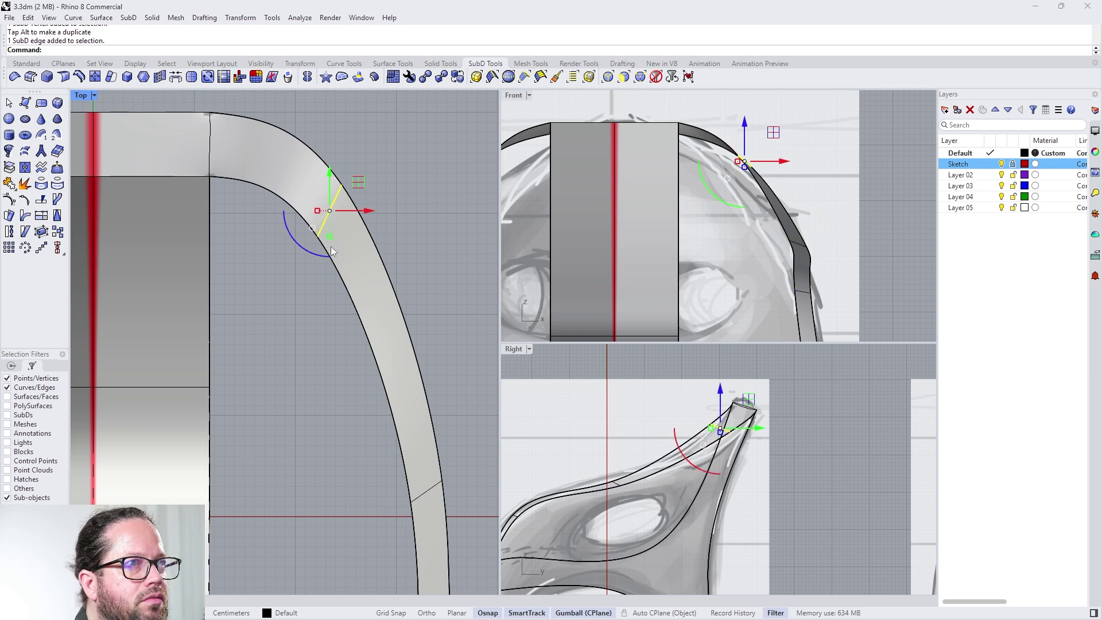
{"action": "left_click_drag", "start_coordinate": [330, 252], "coordinate": [310, 249]}
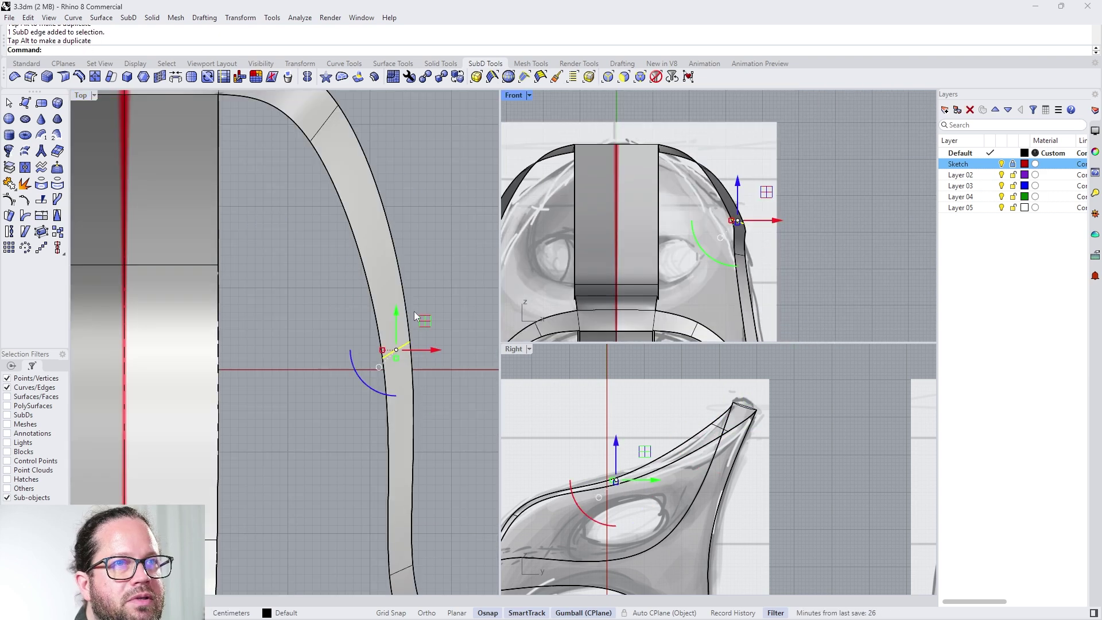
Step: Shift the side band's cross edge at the front of the armrest slightly outward in the Front view
{"action": "scroll", "coordinate": [368, 319], "scroll_direction": "down", "scroll_amount": 2}
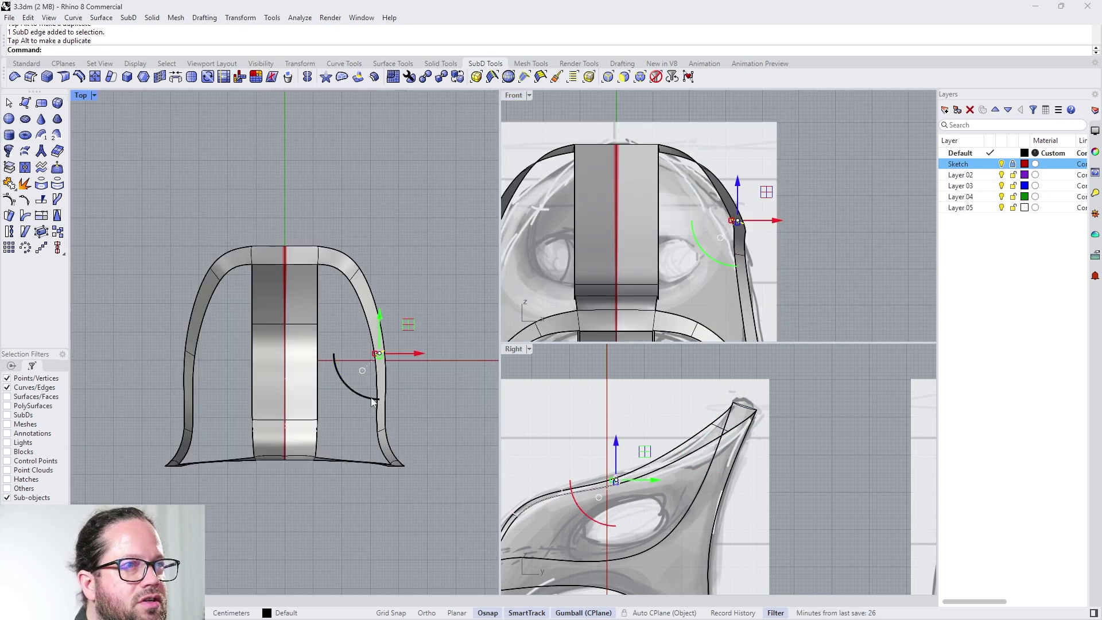
{"action": "scroll", "coordinate": [369, 315], "scroll_direction": "up", "scroll_amount": 2}
{"action": "scroll", "coordinate": [379, 172], "scroll_direction": "up", "scroll_amount": 1}
{"action": "left_click", "coordinate": [384, 414]}
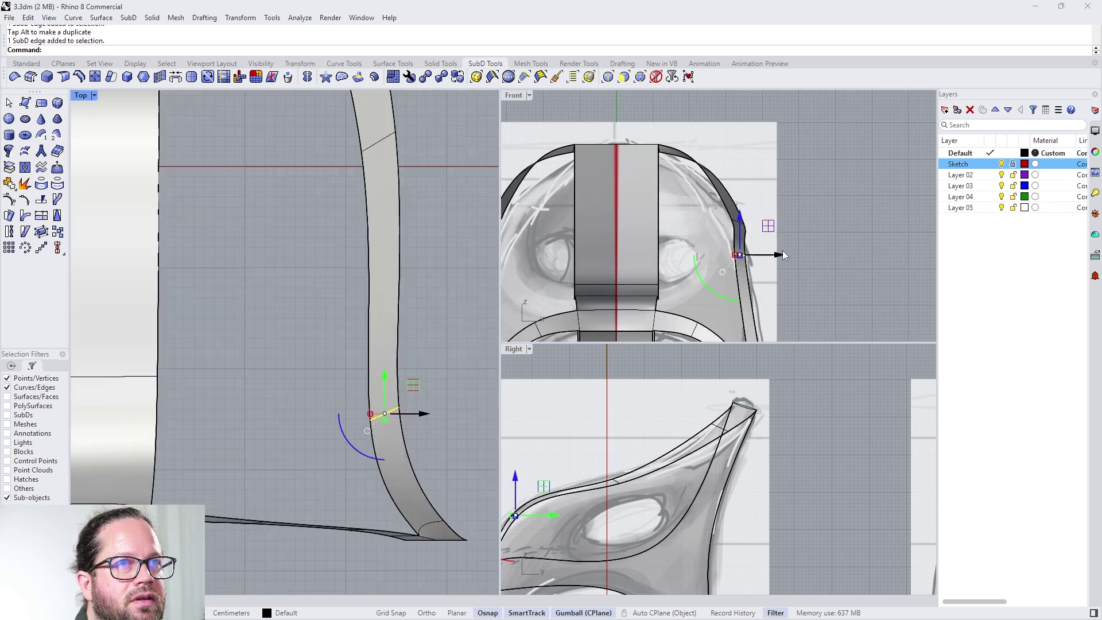
{"action": "left_click_drag", "start_coordinate": [785, 255], "coordinate": [791, 255]}
{"action": "scroll", "coordinate": [352, 333], "scroll_direction": "down", "scroll_amount": 2}
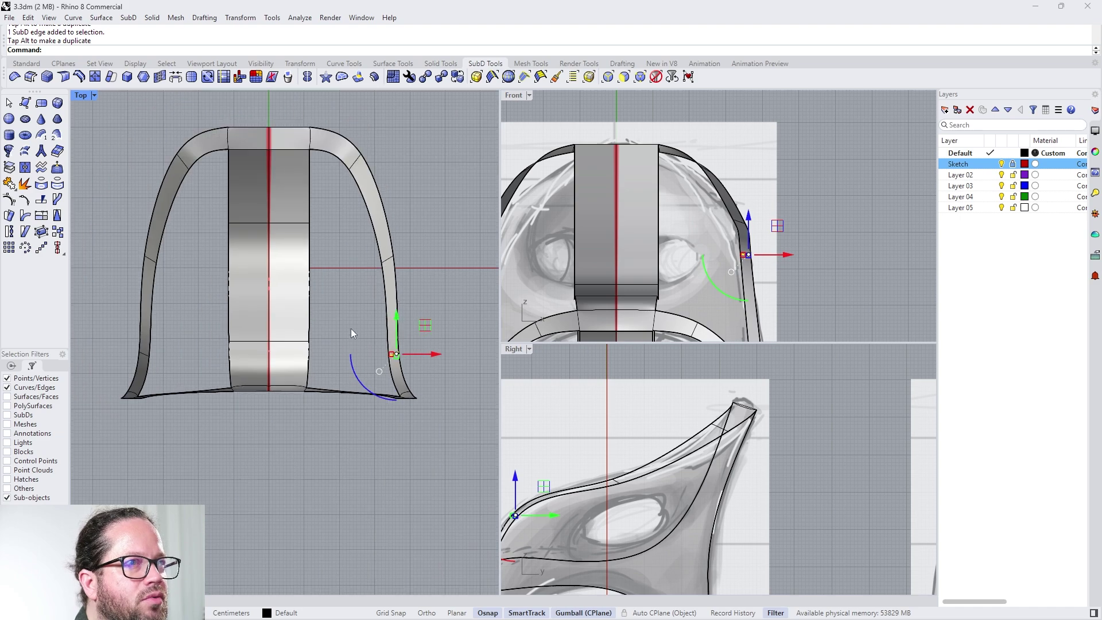
{"action": "scroll", "coordinate": [400, 336], "scroll_direction": "up", "scroll_amount": 2}
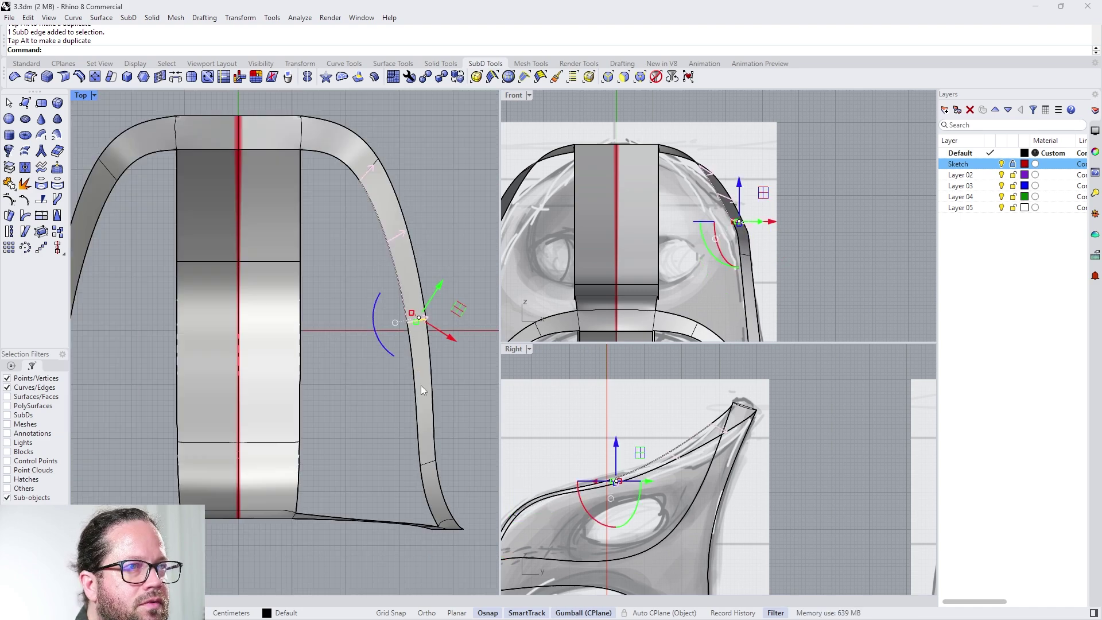
Step: Rotate the armrest's front cross edge slightly in the Top view so it follows the band's curve
{"action": "scroll", "coordinate": [425, 461], "scroll_direction": "up", "scroll_amount": 3}
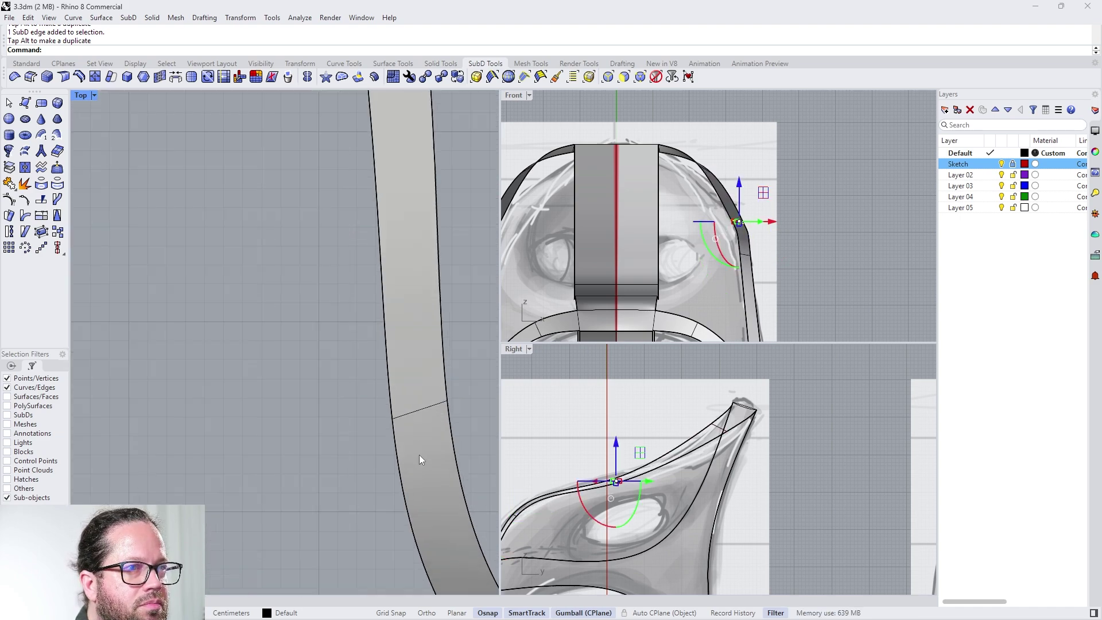
{"action": "left_click", "coordinate": [410, 405]}
{"action": "left_click_drag", "start_coordinate": [382, 434], "coordinate": [381, 424]}
{"action": "scroll", "coordinate": [386, 359], "scroll_direction": "down", "scroll_amount": 5}
{"action": "scroll", "coordinate": [678, 252], "scroll_direction": "up", "scroll_amount": 4}
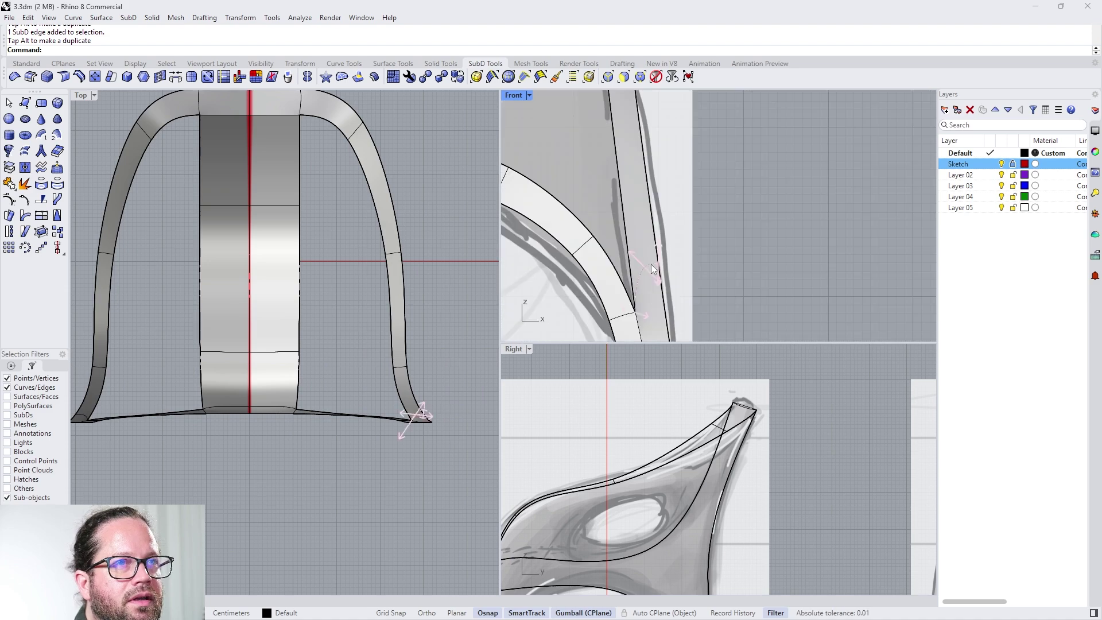
Step: In flat SubD display, move the side band's outer vertex above the front foot up to level with the leg junction and follow the sketch
{"action": "left_click", "coordinate": [653, 268]}
{"action": "scroll", "coordinate": [652, 263], "scroll_direction": "down", "scroll_amount": 3}
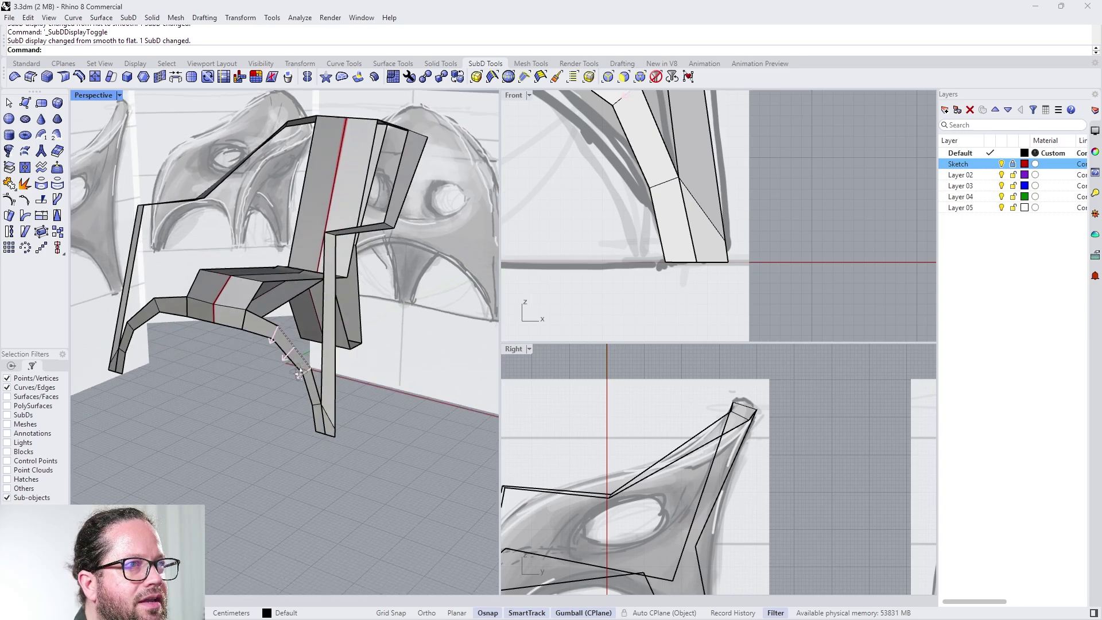
{"action": "right_click_drag", "start_coordinate": [275, 380], "coordinate": [332, 381]}
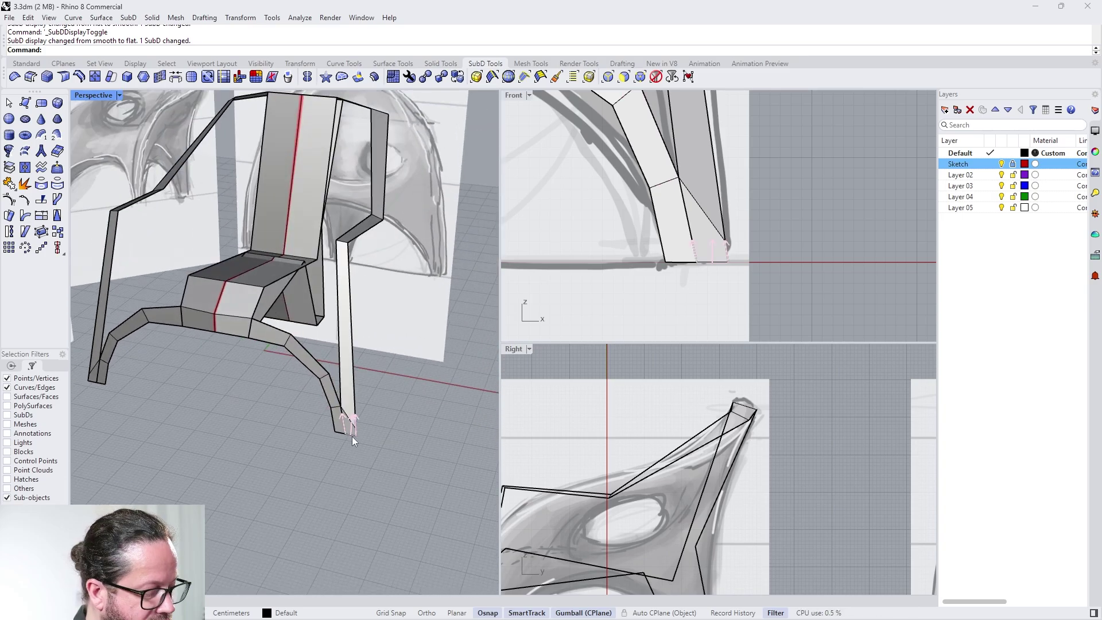
{"action": "right_click_drag", "start_coordinate": [353, 436], "coordinate": [397, 446]}
{"action": "scroll", "coordinate": [396, 446], "scroll_direction": "up", "scroll_amount": 5}
{"action": "key", "text": "Tab"}
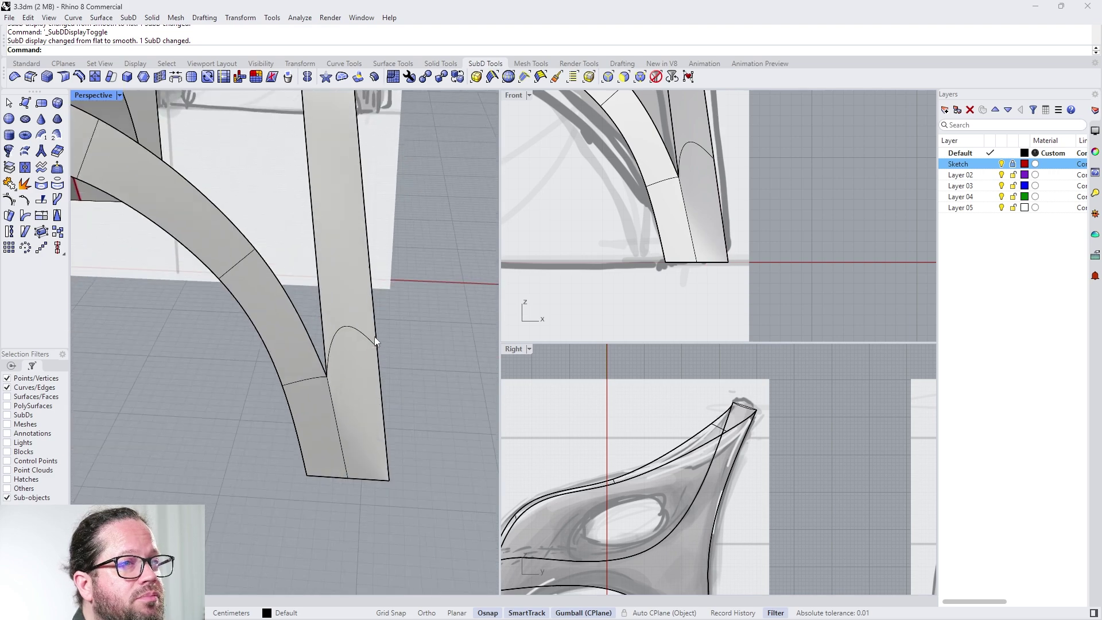
{"action": "key", "text": "Tab"}
{"action": "right_click_drag", "start_coordinate": [407, 376], "coordinate": [409, 441]}
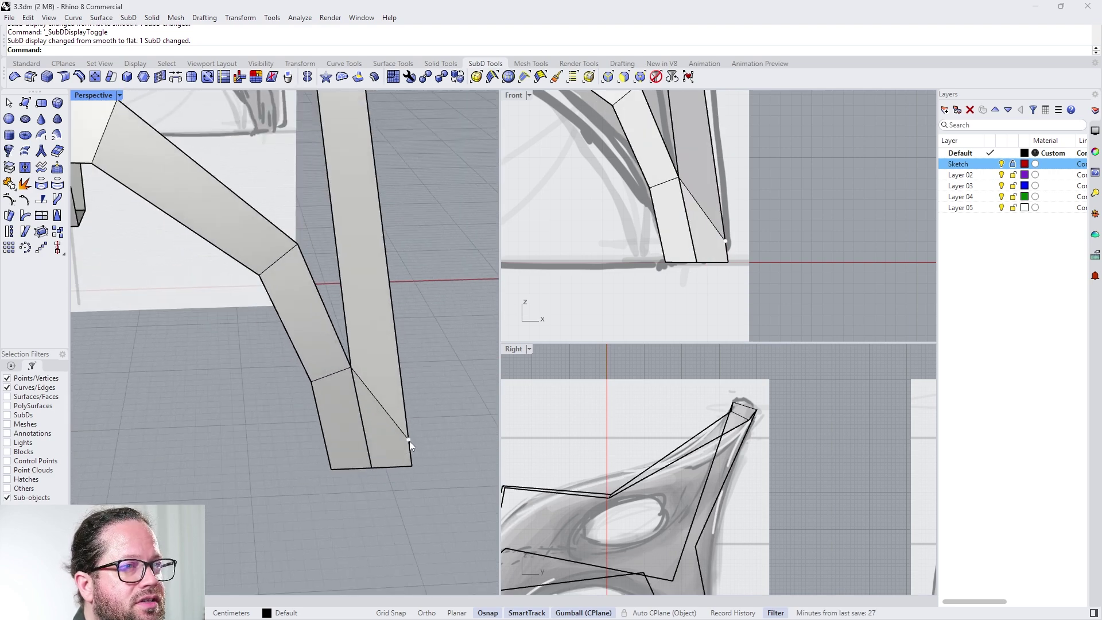
{"action": "left_click", "coordinate": [409, 441]}
{"action": "scroll", "coordinate": [714, 235], "scroll_direction": "up", "scroll_amount": 3}
{"action": "left_click_drag", "start_coordinate": [744, 262], "coordinate": [764, 193]}
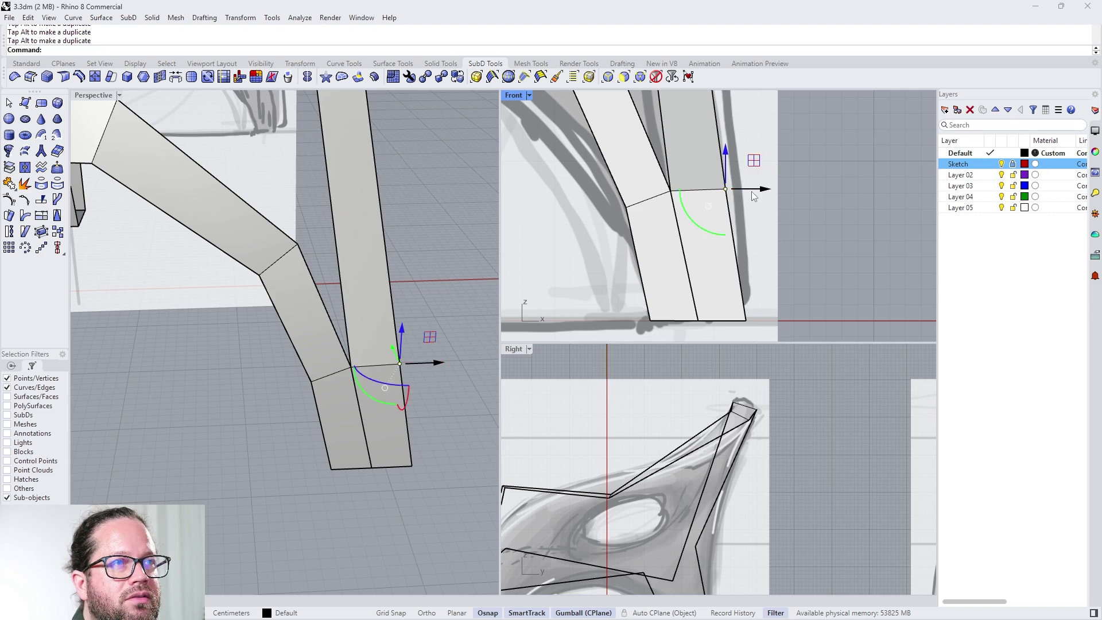
{"action": "scroll", "coordinate": [724, 288], "scroll_direction": "up", "scroll_amount": 4}
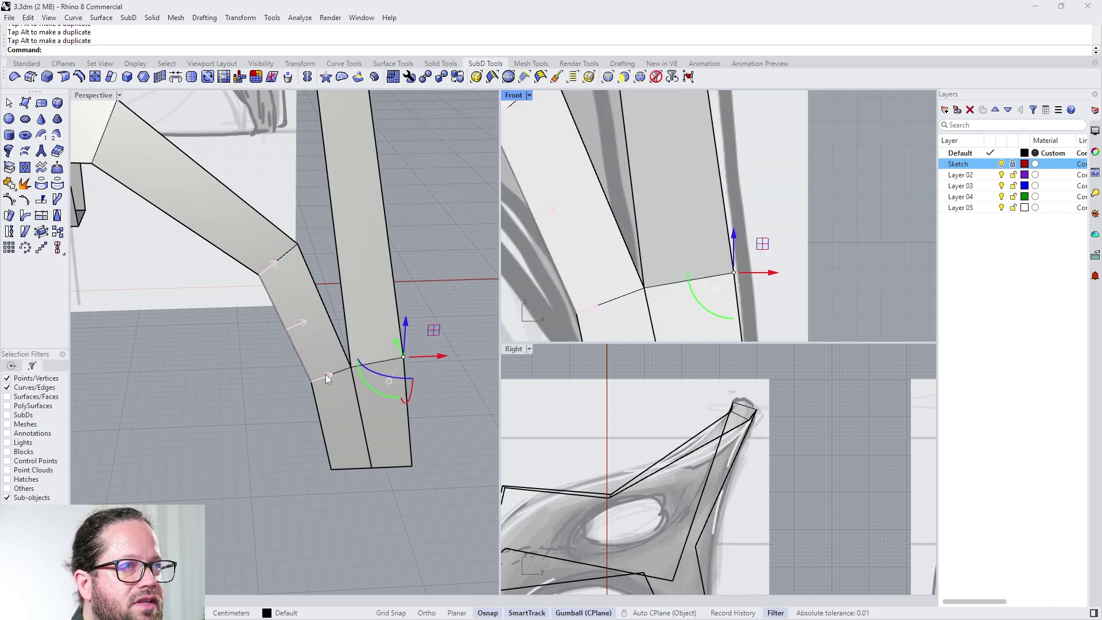
Step: Return the SubD to smooth display and compare the whole chair with the sketches in the Perspective, Right and Front views
{"action": "key", "text": "Tab"}
{"action": "scroll", "coordinate": [327, 376], "scroll_direction": "down", "scroll_amount": 12}
{"action": "right_click_drag", "start_coordinate": [287, 383], "coordinate": [155, 345]}
{"action": "scroll", "coordinate": [645, 394], "scroll_direction": "down", "scroll_amount": 18}
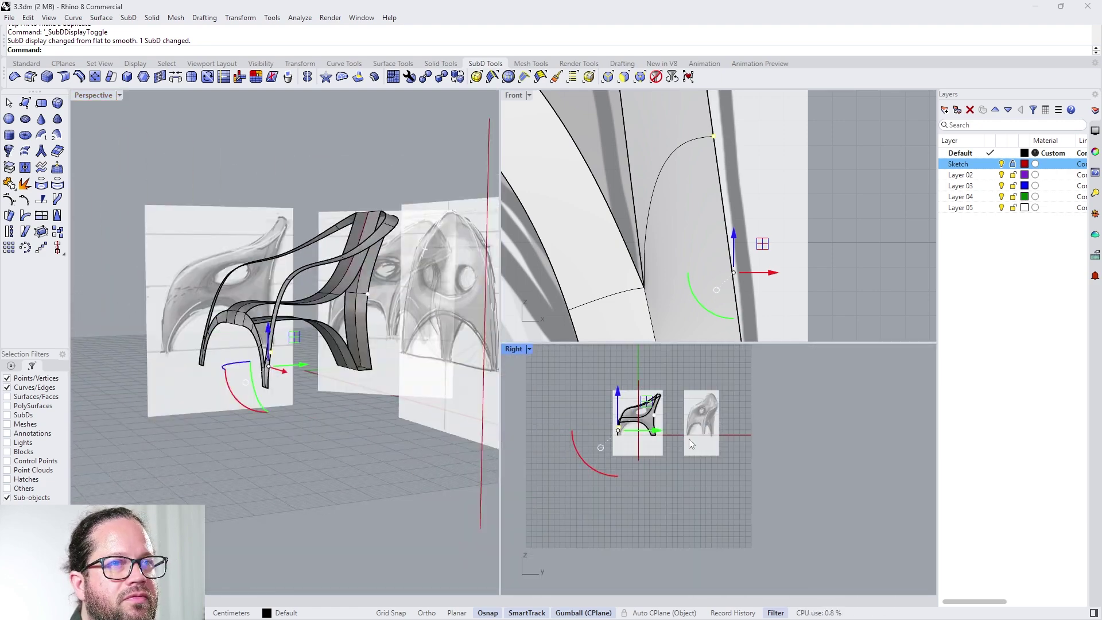
{"action": "scroll", "coordinate": [689, 442], "scroll_direction": "down", "scroll_amount": 3}
{"action": "scroll", "coordinate": [727, 247], "scroll_direction": "down", "scroll_amount": 10}
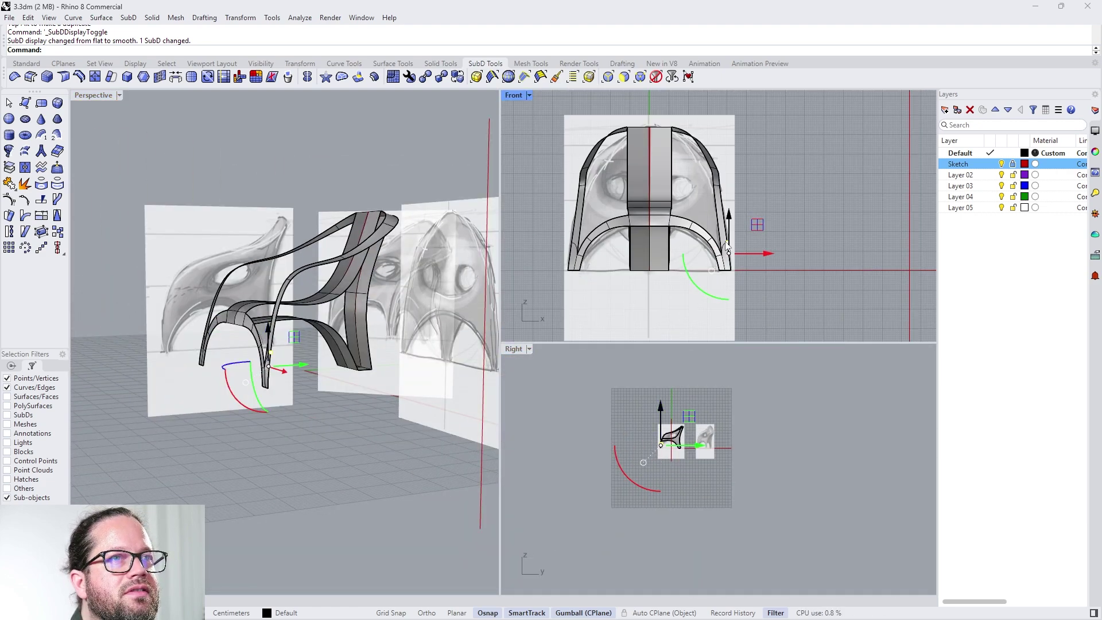
{"action": "scroll", "coordinate": [727, 247], "scroll_direction": "up", "scroll_amount": 5}
{"action": "scroll", "coordinate": [712, 190], "scroll_direction": "down", "scroll_amount": 7}
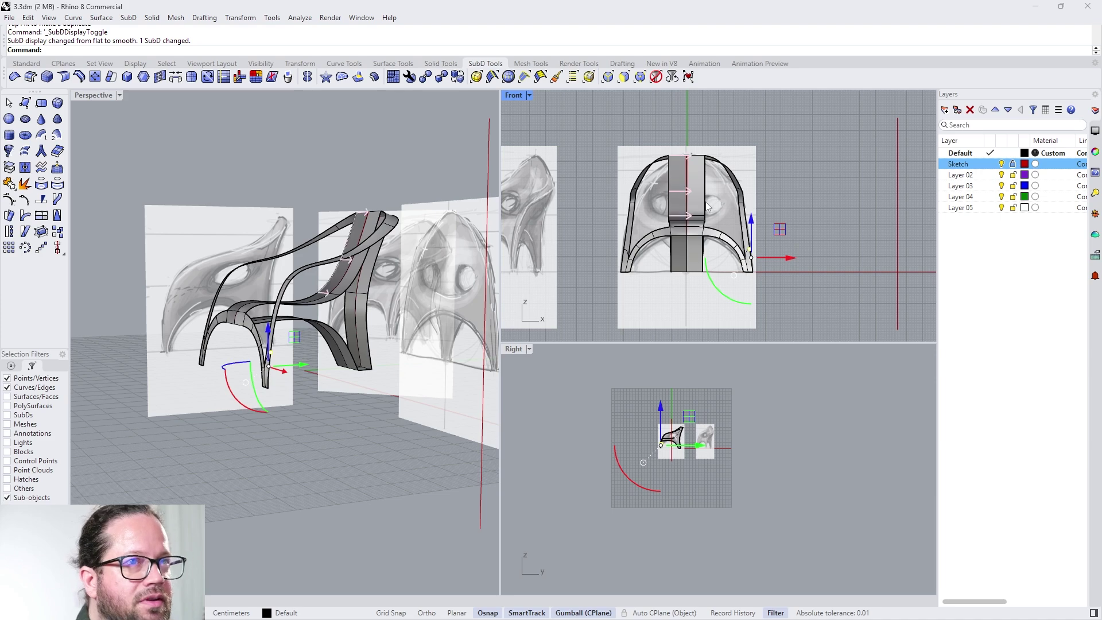
{"action": "scroll", "coordinate": [290, 319], "scroll_direction": "up", "scroll_amount": 8}
{"action": "scroll", "coordinate": [264, 322], "scroll_direction": "down", "scroll_amount": 5}
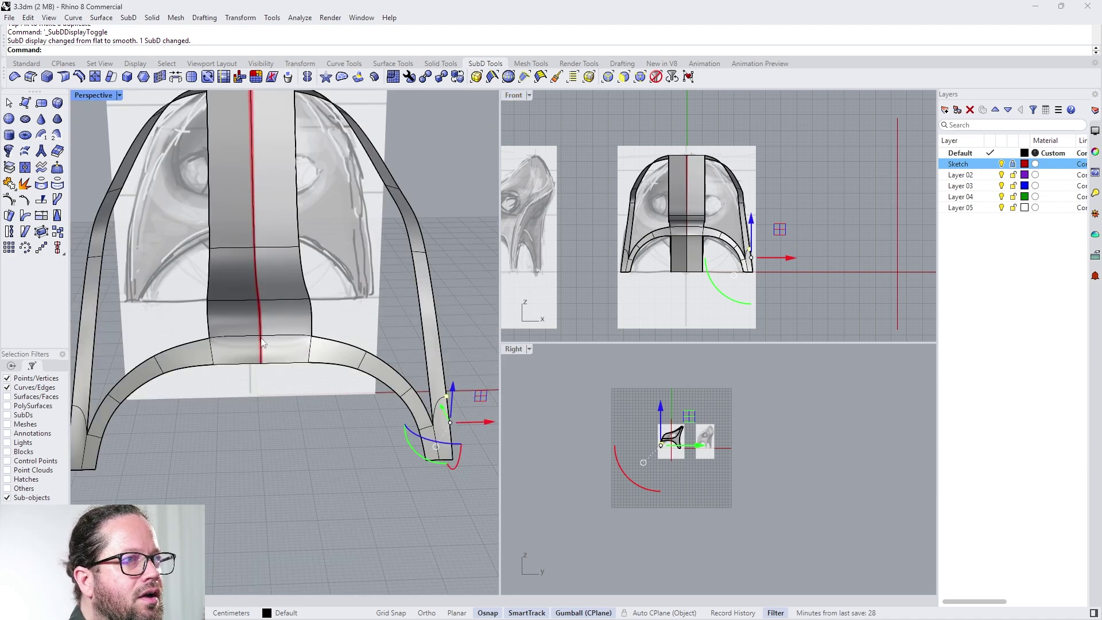
{"action": "scroll", "coordinate": [253, 323], "scroll_direction": "up", "scroll_amount": 2}
{"action": "scroll", "coordinate": [253, 322], "scroll_direction": "down", "scroll_amount": 2}
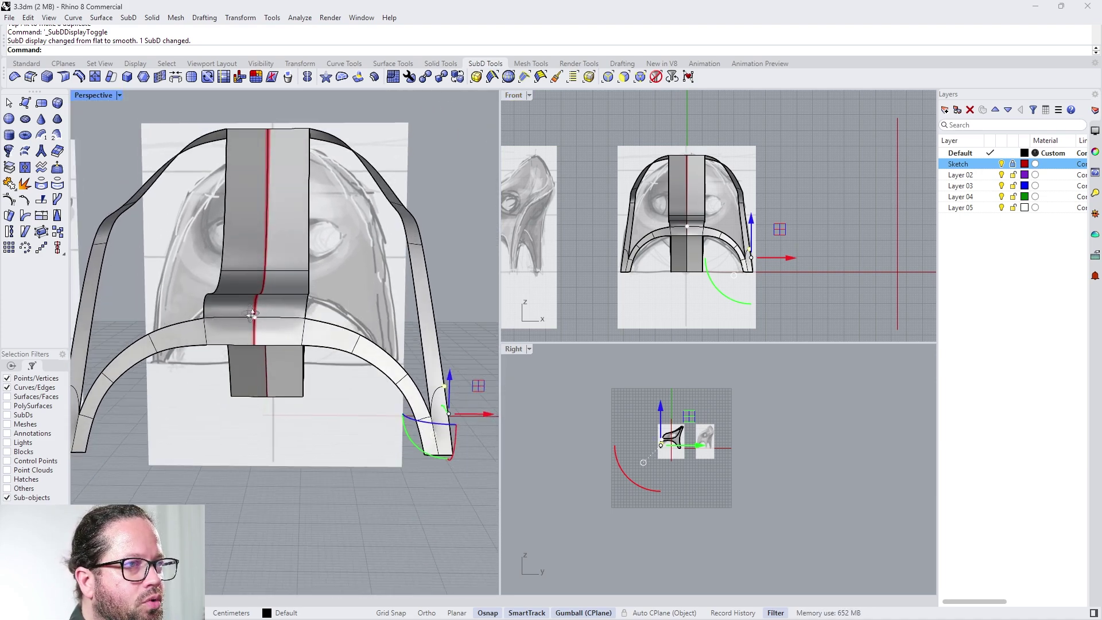
{"action": "right_click_drag", "start_coordinate": [274, 314], "coordinate": [206, 325]}
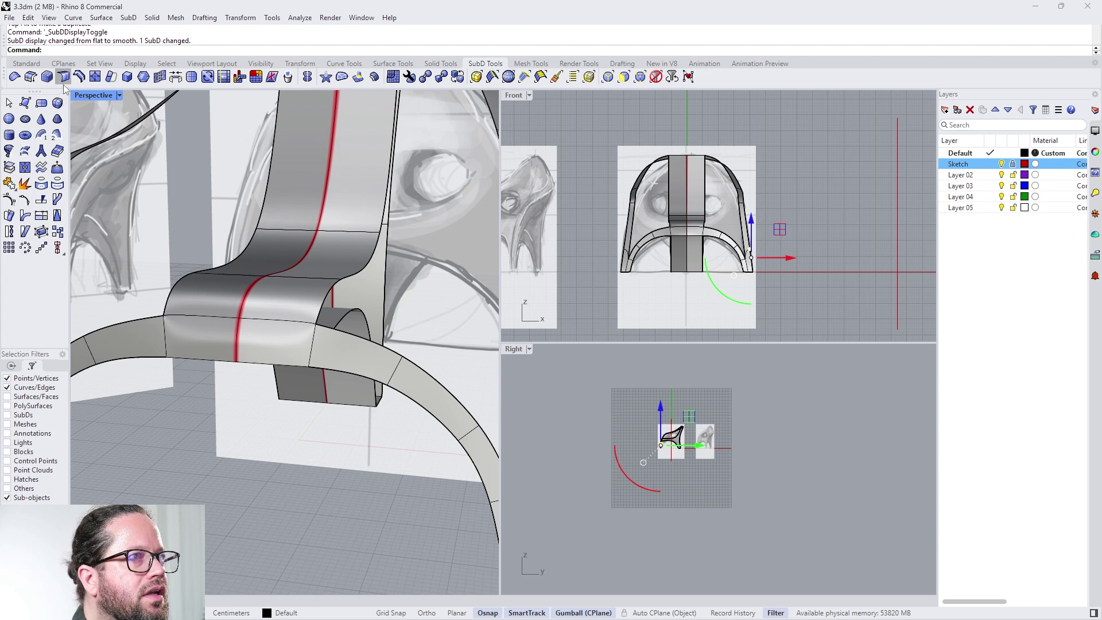
Step: Insert a full edge ring along the middle of the central band's half, between the symmetry line and the outer edge
{"action": "right_click", "coordinate": [79, 78]}
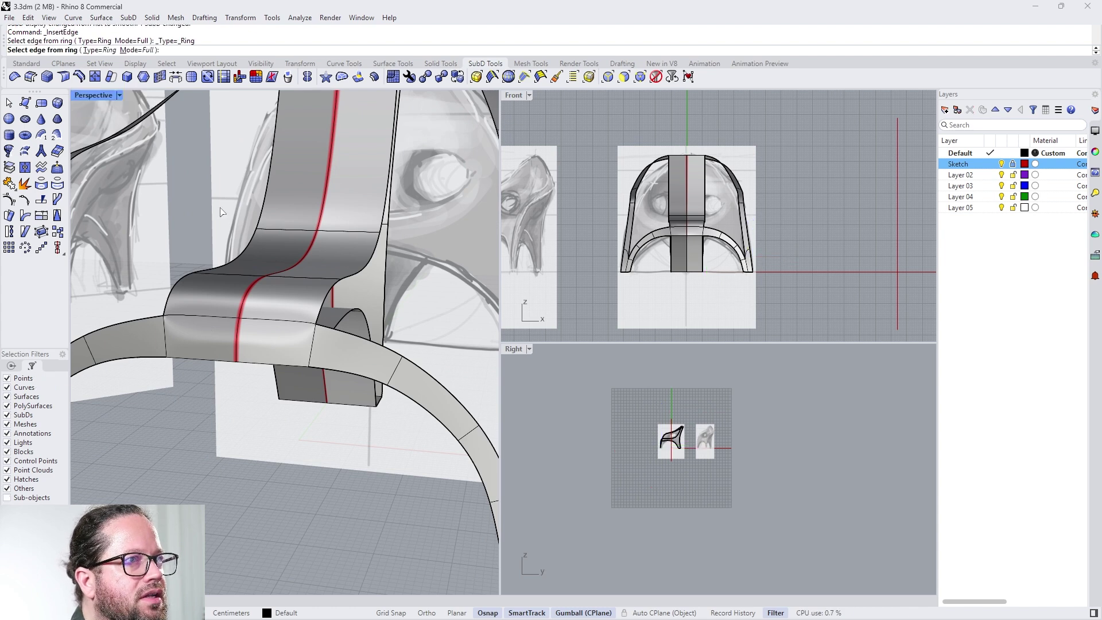
{"action": "left_click", "coordinate": [280, 324]}
{"action": "key", "text": "Return"}
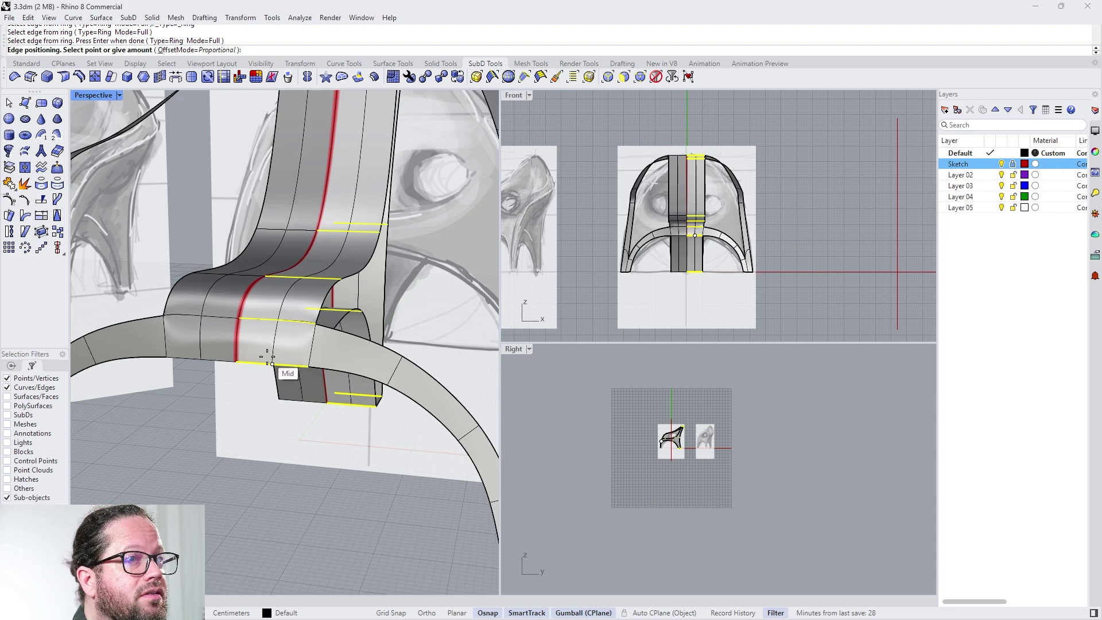
{"action": "left_click", "coordinate": [269, 351]}
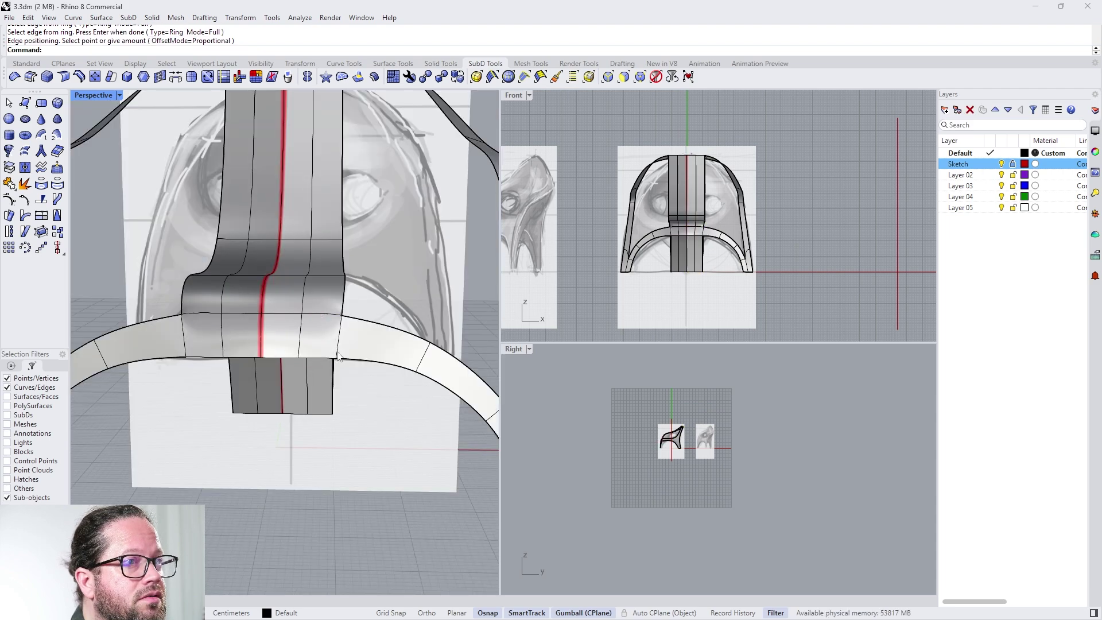
Step: Examine the chair's topology from several angles in flat and smooth display, including the junction of seat, backrest and rear leg
{"action": "key", "text": "Tab"}
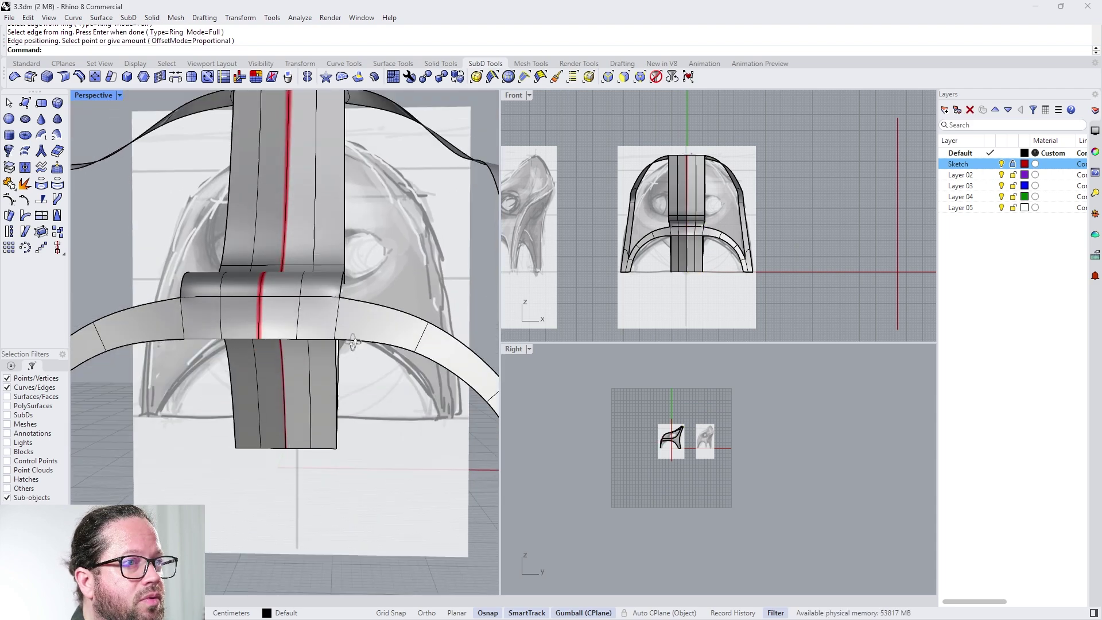
{"action": "right_click_drag", "start_coordinate": [338, 356], "coordinate": [339, 407]}
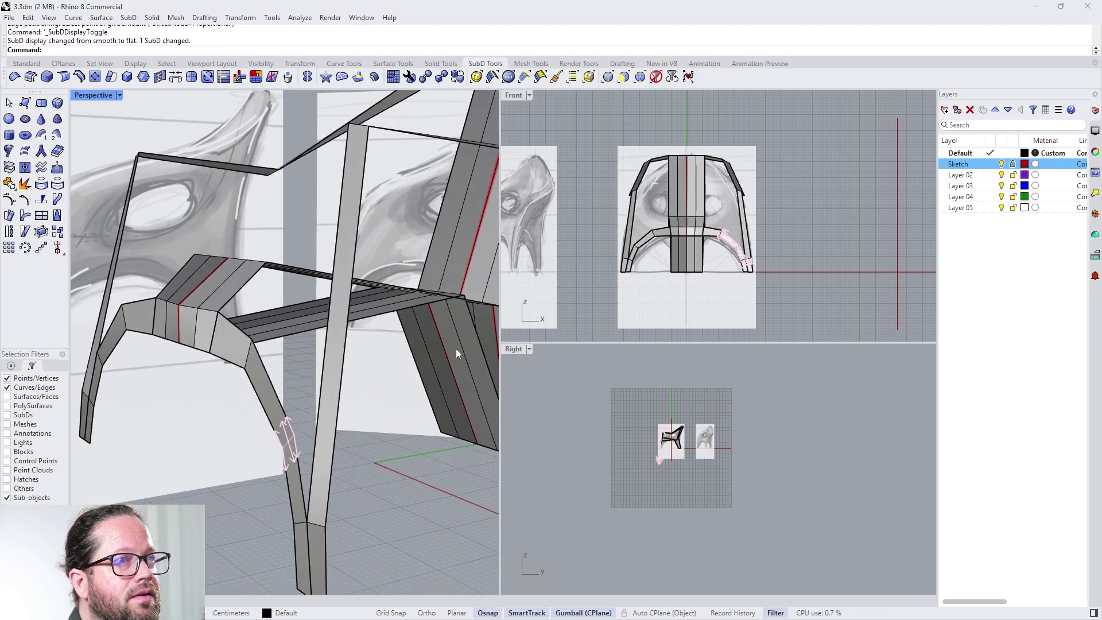
{"action": "scroll", "coordinate": [456, 349], "scroll_direction": "up", "scroll_amount": 6}
{"action": "right_click_drag", "start_coordinate": [439, 302], "coordinate": [405, 294]}
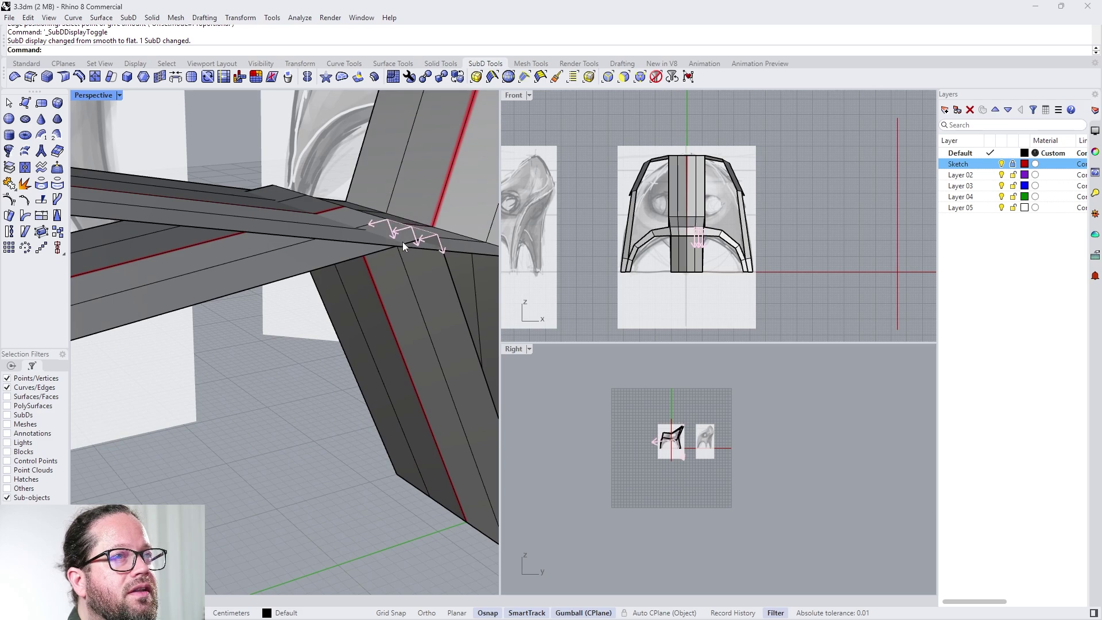
{"action": "scroll", "coordinate": [359, 339], "scroll_direction": "down", "scroll_amount": 8}
{"action": "right_click_drag", "start_coordinate": [243, 351], "coordinate": [360, 363]}
{"action": "right_click_drag", "start_coordinate": [274, 236], "coordinate": [122, 282]}
{"action": "key", "text": "Tab"}
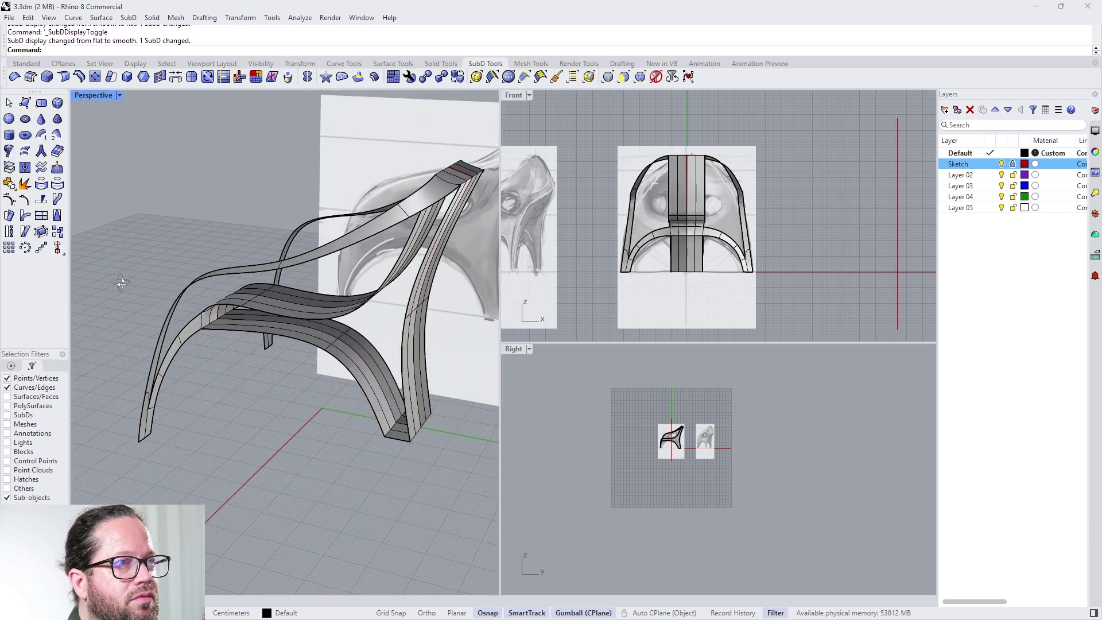
{"action": "right_click_drag", "start_coordinate": [268, 406], "coordinate": [328, 442]}
{"action": "right_click_drag", "start_coordinate": [178, 459], "coordinate": [128, 424]}
Step: Select both bottom edges of the front foot together with the bottom side edge of the rear foot
{"action": "scroll", "coordinate": [122, 426], "scroll_direction": "up", "scroll_amount": 7}
{"action": "left_click", "coordinate": [84, 410]}
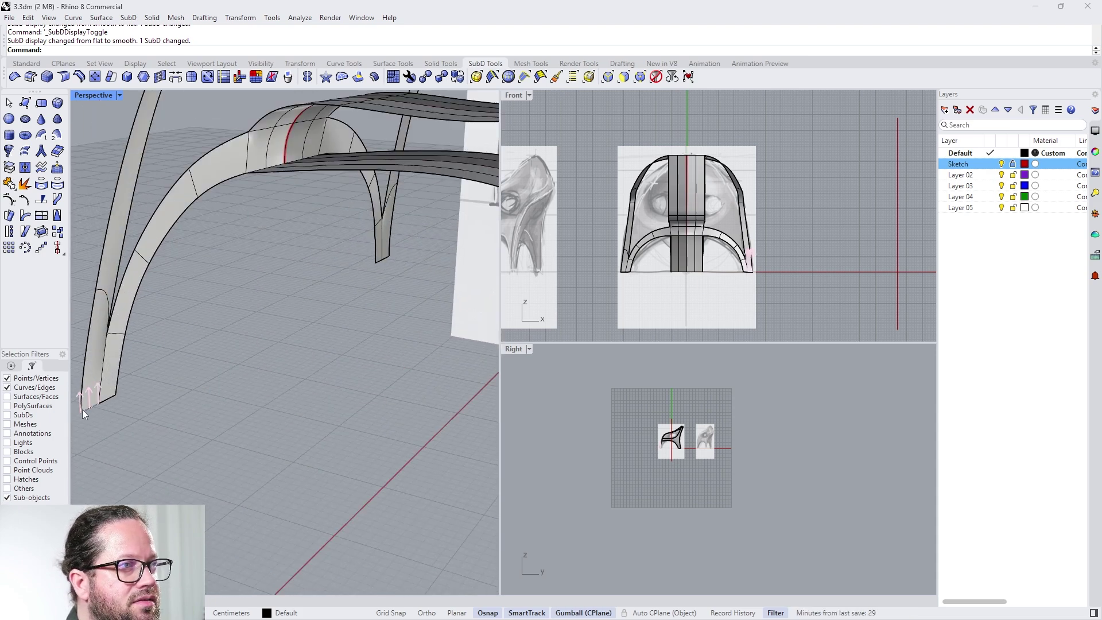
{"action": "left_click", "coordinate": [104, 402], "text": "shift"}
{"action": "scroll", "coordinate": [147, 418], "scroll_direction": "down", "scroll_amount": 6}
{"action": "scroll", "coordinate": [326, 418], "scroll_direction": "up", "scroll_amount": 4}
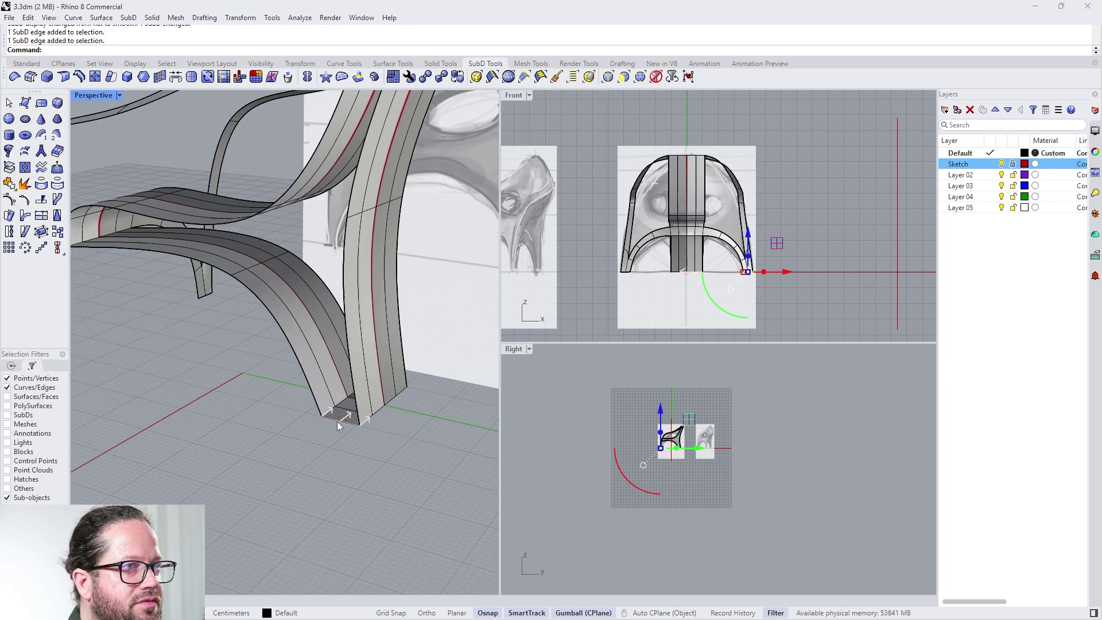
{"action": "left_click", "coordinate": [338, 421], "text": "ctrl+shift"}
{"action": "scroll", "coordinate": [344, 436], "scroll_direction": "down", "scroll_amount": 8}
{"action": "right_click_drag", "start_coordinate": [287, 436], "coordinate": [190, 443]}
{"action": "scroll", "coordinate": [187, 443], "scroll_direction": "up", "scroll_amount": 6}
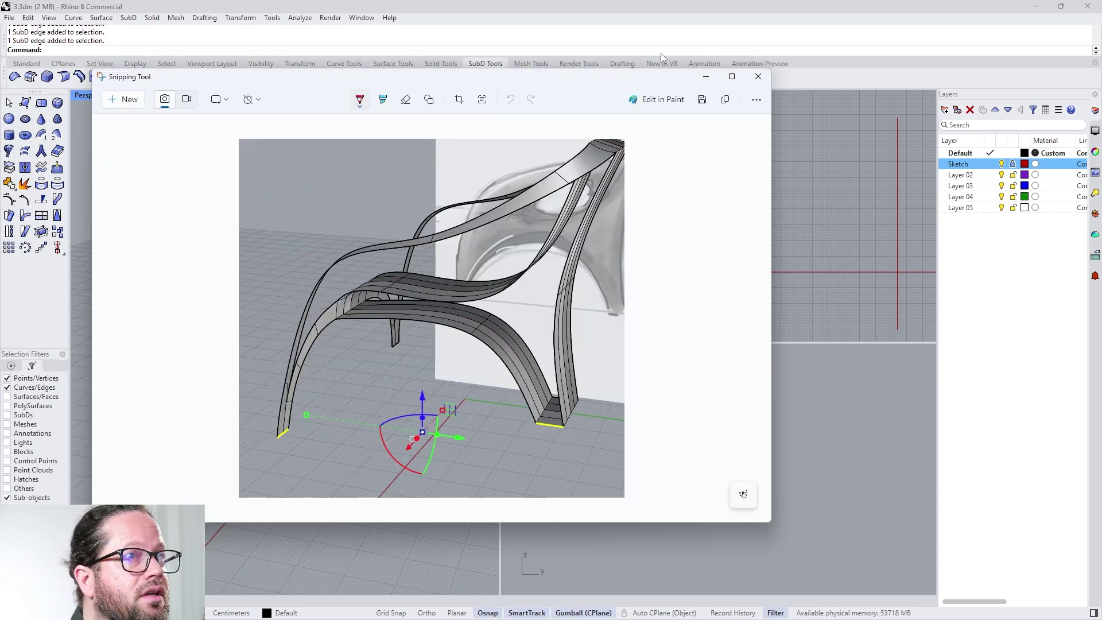
Step: Sketch the lower side arches between the feet in red over the captured chair view, and erase the strokes
{"action": "left_click", "coordinate": [360, 99]}
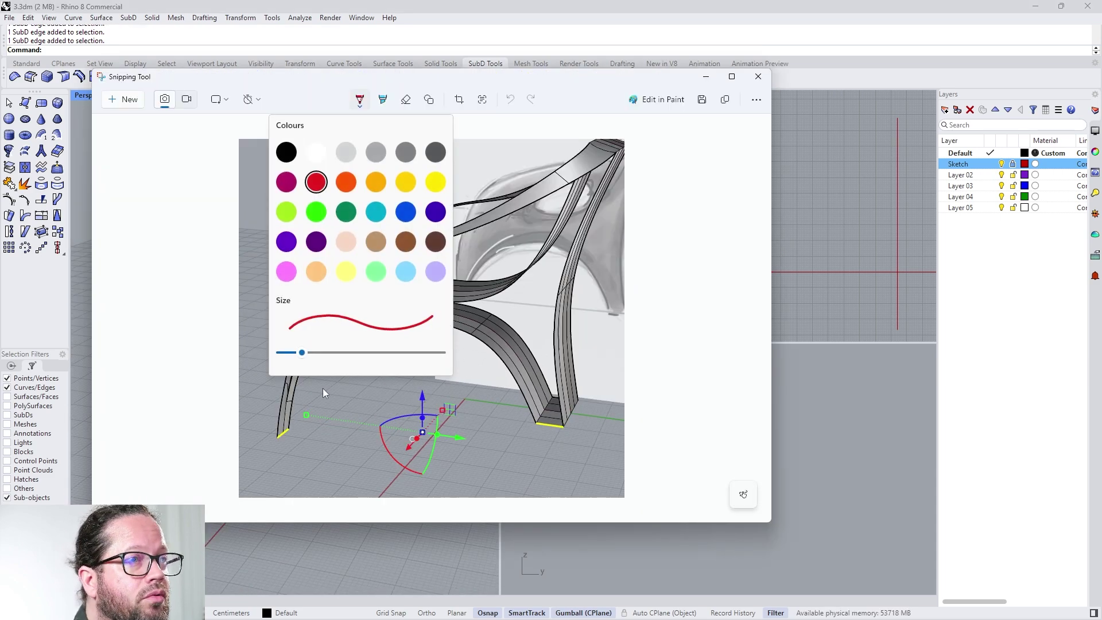
{"action": "left_click", "coordinate": [279, 435]}
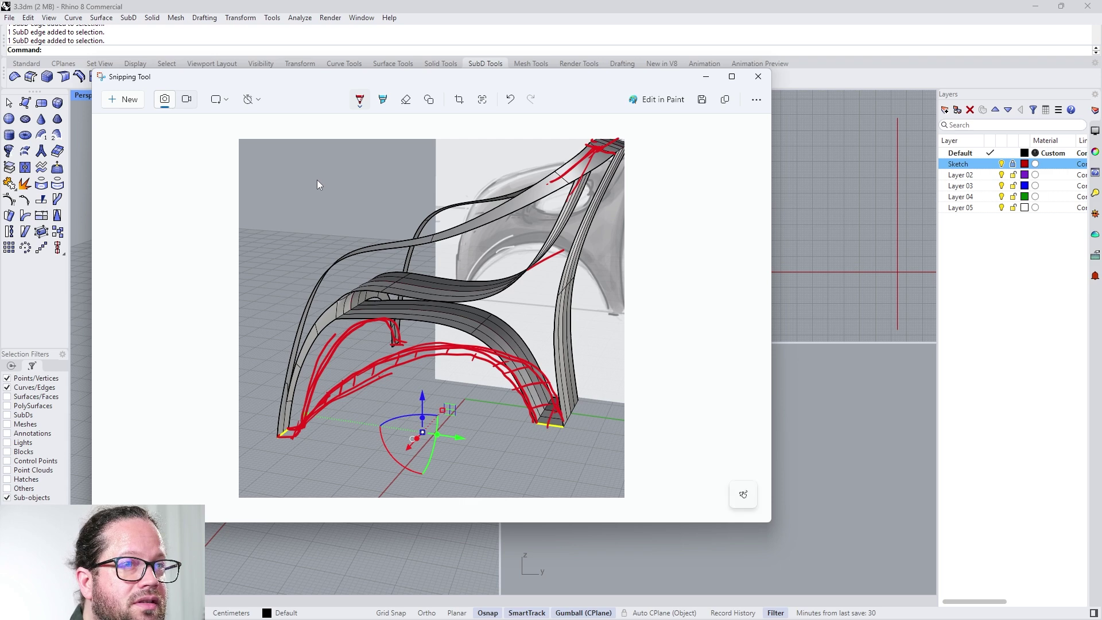
{"action": "left_click_drag", "start_coordinate": [537, 425], "coordinate": [565, 428]}
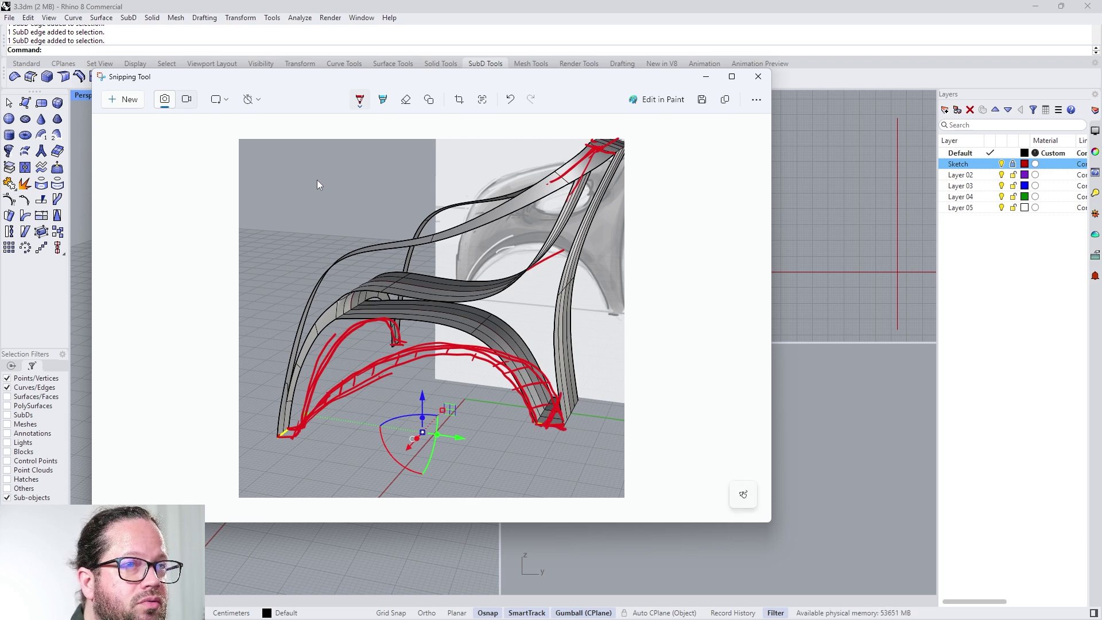
{"action": "left_click_drag", "start_coordinate": [596, 150], "coordinate": [544, 405]}
{"action": "left_click", "coordinate": [406, 99]}
{"action": "mouse_move", "coordinate": [545, 327]}
{"action": "left_mouse_down"}
{"action": "mouse_move", "coordinate": [367, 373]}
{"action": "mouse_move", "coordinate": [299, 428]}
{"action": "left_mouse_up"}
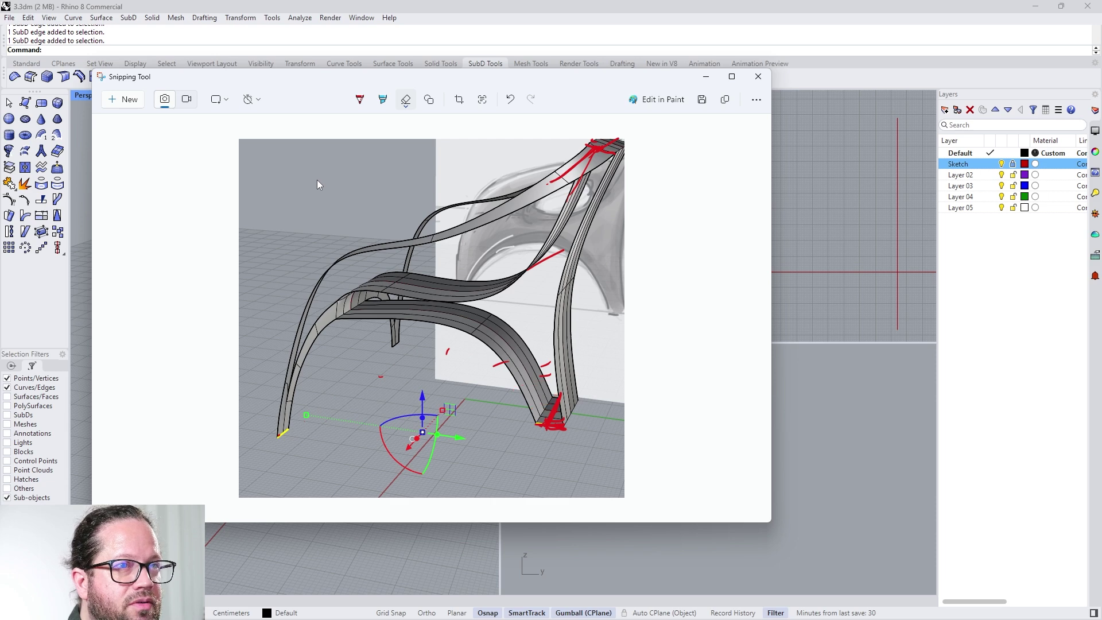
{"action": "left_click_drag", "start_coordinate": [597, 151], "coordinate": [500, 363]}
Step: Redraw in red the side bands branching from the backrest top, the rear leg line and the arches joining rear and front feet
{"action": "left_click_drag", "start_coordinate": [606, 145], "coordinate": [474, 230]}
{"action": "left_click_drag", "start_coordinate": [592, 162], "coordinate": [572, 193]}
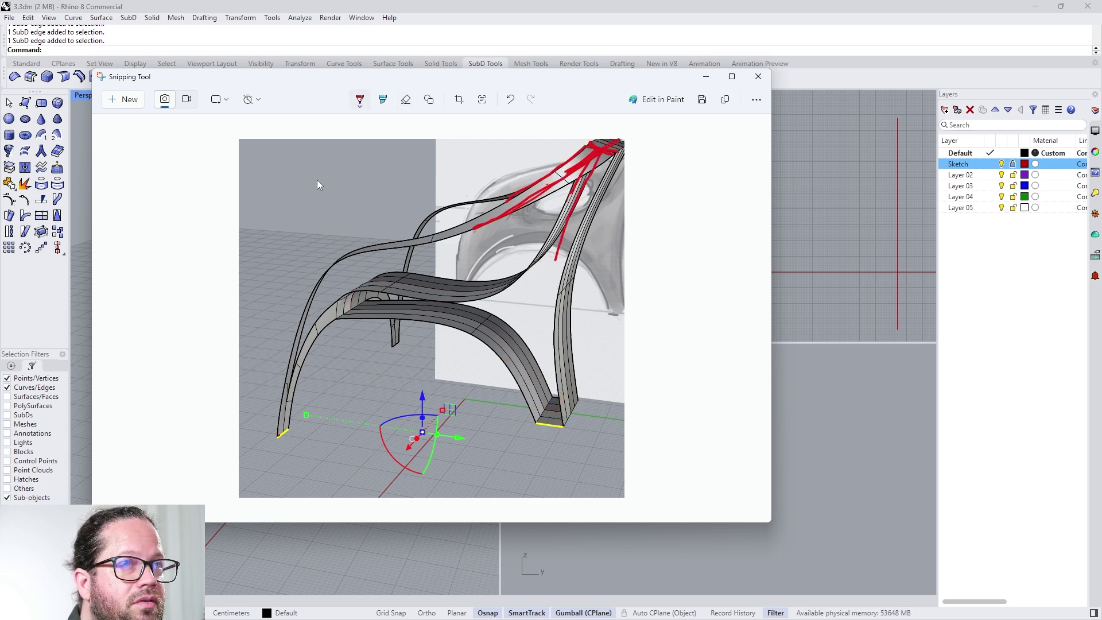
{"action": "left_click_drag", "start_coordinate": [546, 315], "coordinate": [552, 423]}
{"action": "left_click_drag", "start_coordinate": [539, 423], "coordinate": [569, 425]}
{"action": "left_click_drag", "start_coordinate": [277, 436], "coordinate": [545, 422]}
{"action": "left_click_drag", "start_coordinate": [321, 382], "coordinate": [396, 348]}
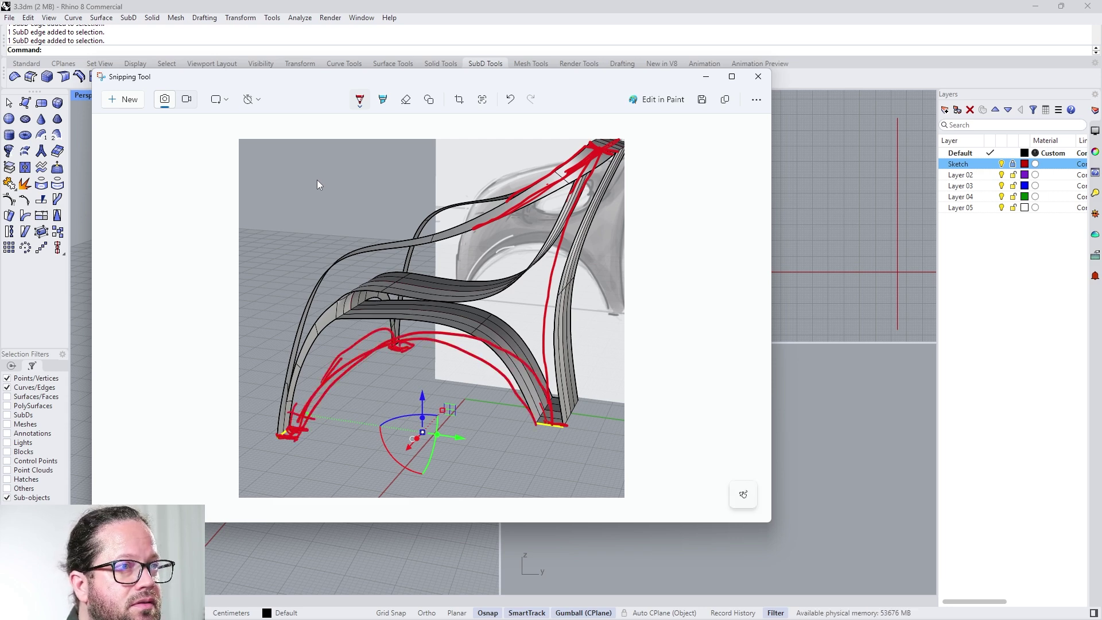
Step: Add short red cross lines along the sketched bands to mark how their faces are divided
{"action": "mouse_move", "coordinate": [296, 379]}
{"action": "left_mouse_down"}
{"action": "mouse_move", "coordinate": [325, 396]}
{"action": "mouse_move", "coordinate": [344, 376]}
{"action": "left_mouse_up"}
{"action": "left_click_drag", "start_coordinate": [357, 359], "coordinate": [362, 364]}
{"action": "left_click_drag", "start_coordinate": [381, 344], "coordinate": [385, 349]}
{"action": "left_click_drag", "start_coordinate": [434, 334], "coordinate": [435, 344]}
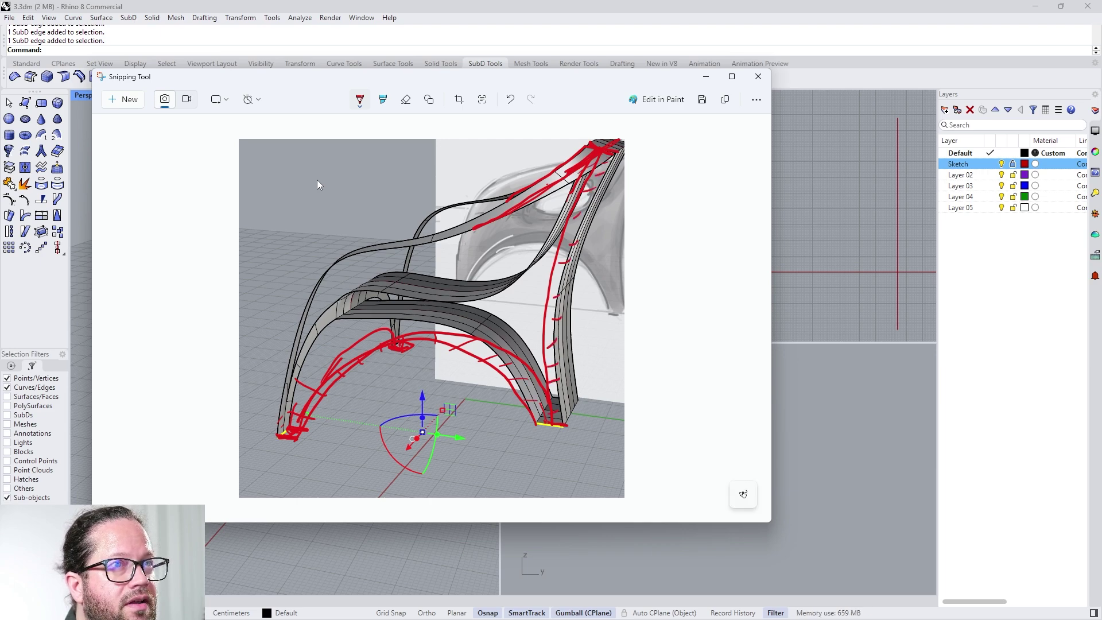
Step: Switch back to Rhino and delete the curved SubD face joining the side band to the top of the backrest
{"action": "key", "text": "alt+Tab"}
{"action": "scroll", "coordinate": [423, 367], "scroll_direction": "down", "scroll_amount": 4}
{"action": "right_click_drag", "start_coordinate": [423, 366], "coordinate": [416, 413]}
{"action": "scroll", "coordinate": [416, 321], "scroll_direction": "up", "scroll_amount": 5}
{"action": "right_click_drag", "start_coordinate": [432, 201], "coordinate": [335, 365]}
{"action": "scroll", "coordinate": [335, 365], "scroll_direction": "up", "scroll_amount": 3}
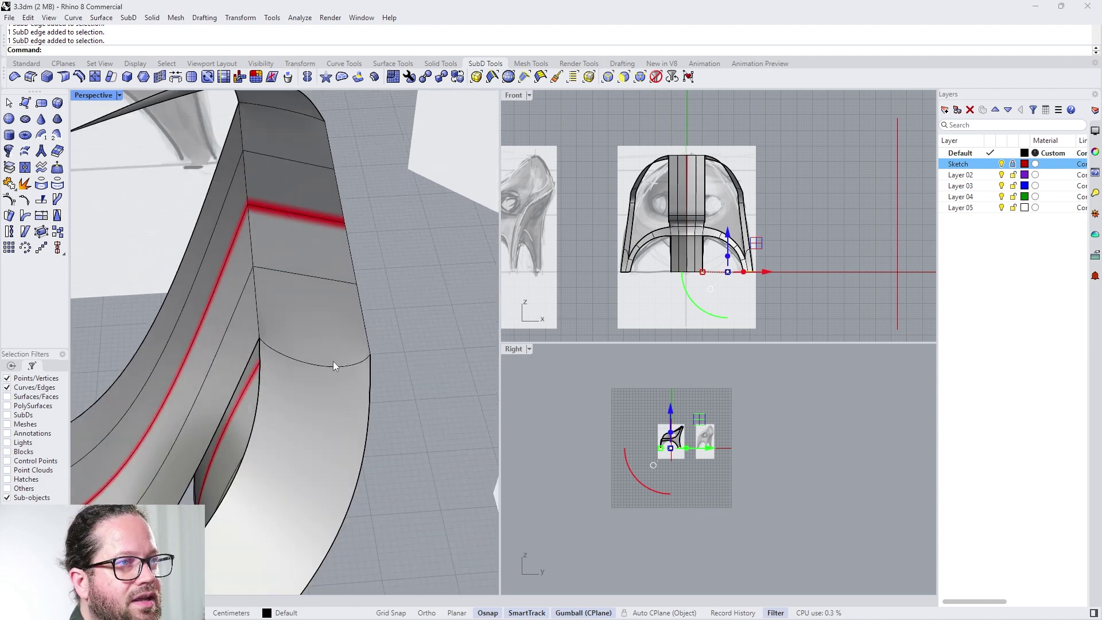
{"action": "scroll", "coordinate": [335, 366], "scroll_direction": "down", "scroll_amount": 3}
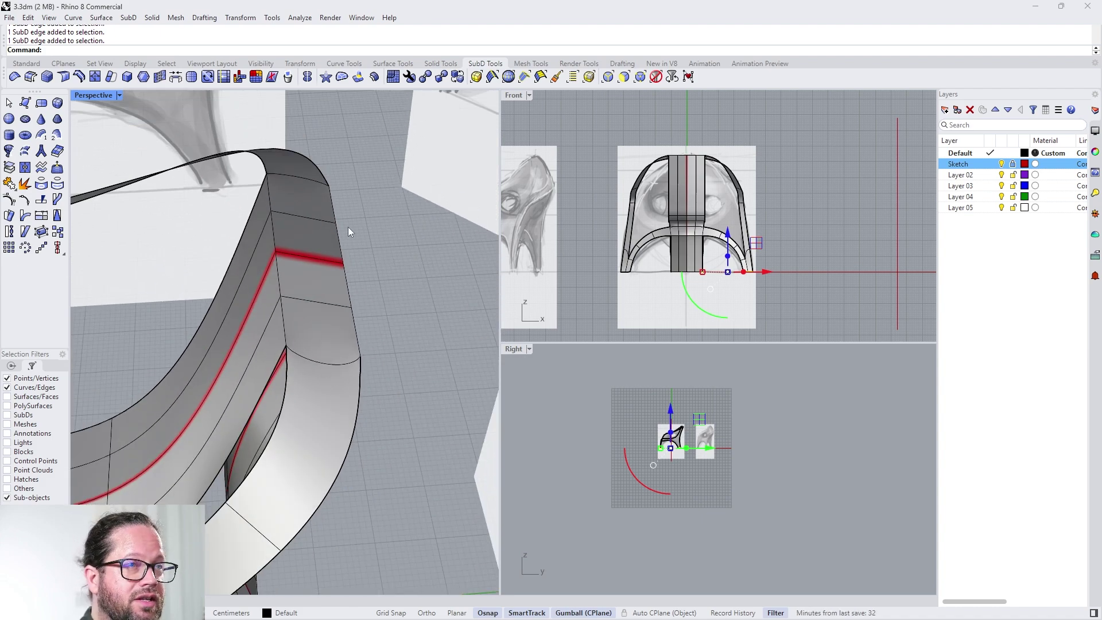
{"action": "key", "text": "F3"}
{"action": "left_click", "coordinate": [323, 432]}
{"action": "right_click_drag", "start_coordinate": [323, 431], "coordinate": [313, 402]}
{"action": "key", "text": "Delete"}
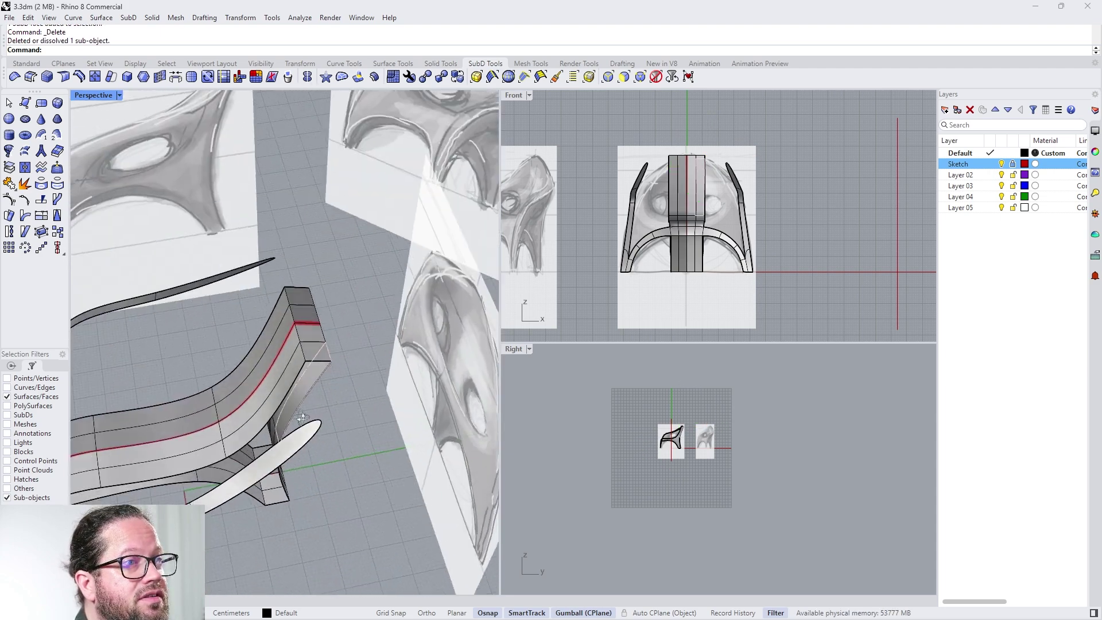
Step: Insert a full edge ring across the backrest's top cap through the midpoint of its depth
{"action": "scroll", "coordinate": [322, 349], "scroll_direction": "up", "scroll_amount": 8}
{"action": "right_click_drag", "start_coordinate": [322, 349], "coordinate": [318, 306]}
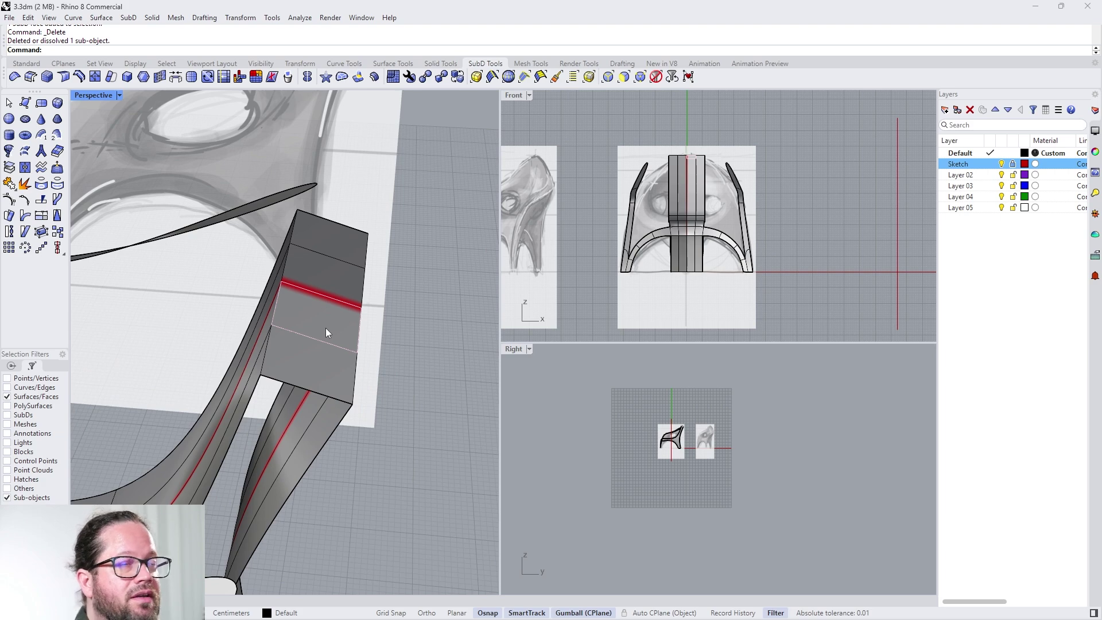
{"action": "right_click_drag", "start_coordinate": [275, 252], "coordinate": [296, 247]}
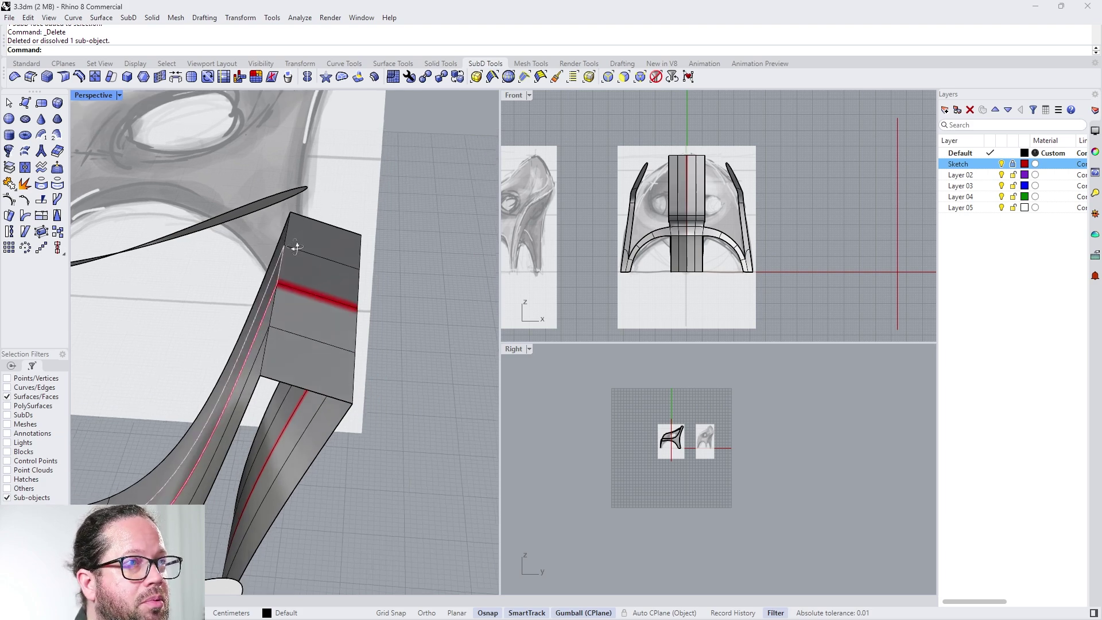
{"action": "scroll", "coordinate": [297, 247], "scroll_direction": "down", "scroll_amount": 10}
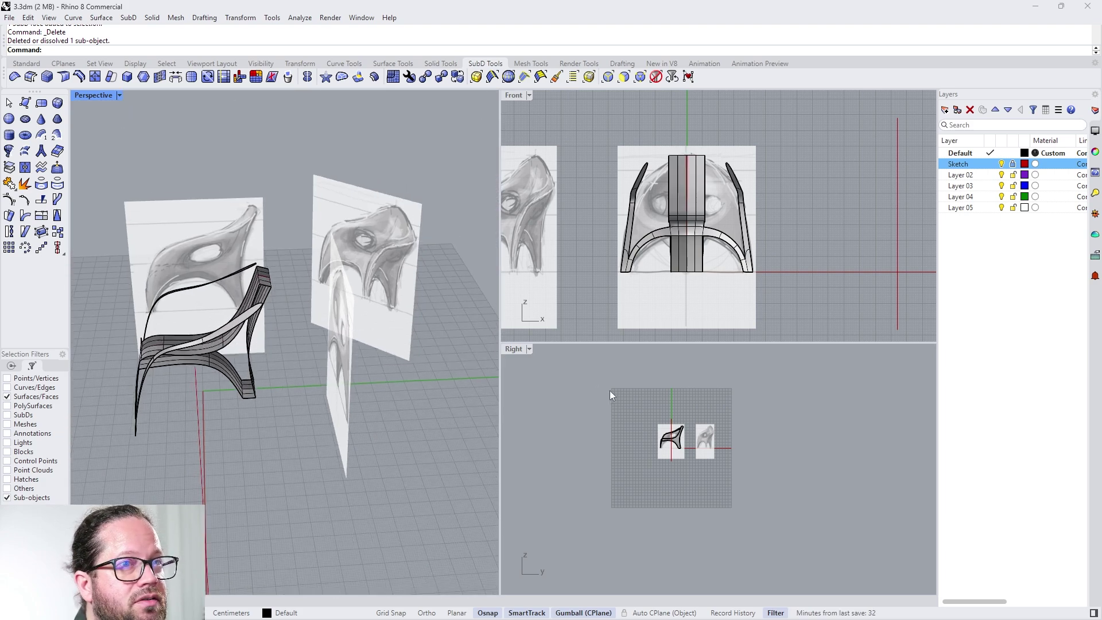
{"action": "scroll", "coordinate": [610, 394], "scroll_direction": "up", "scroll_amount": 10}
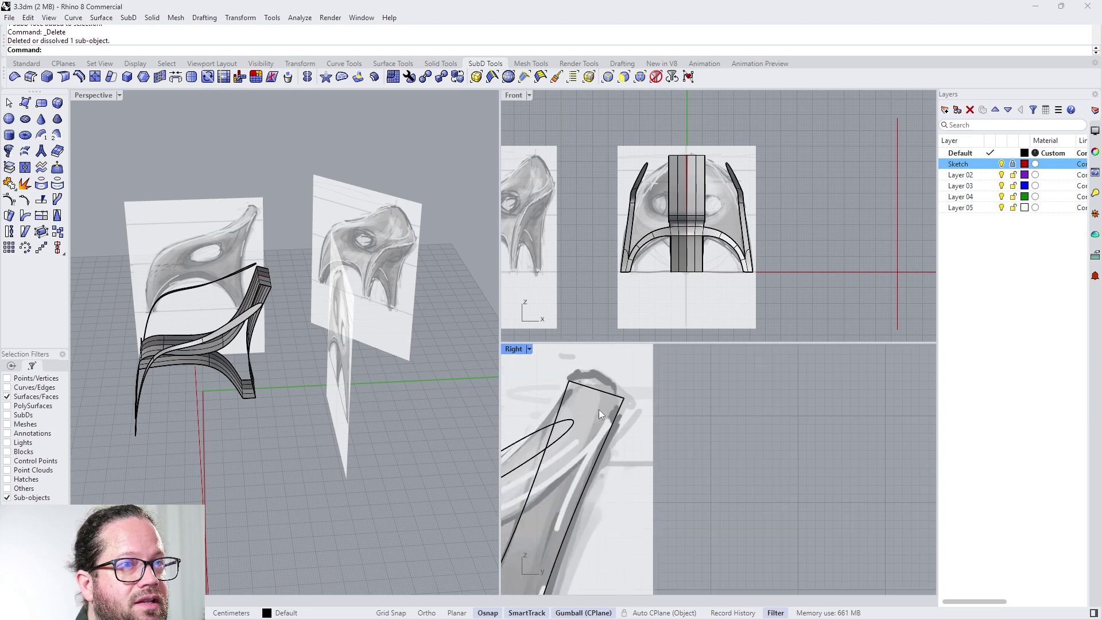
{"action": "scroll", "coordinate": [599, 408], "scroll_direction": "down", "scroll_amount": 3}
{"action": "scroll", "coordinate": [304, 301], "scroll_direction": "up", "scroll_amount": 6}
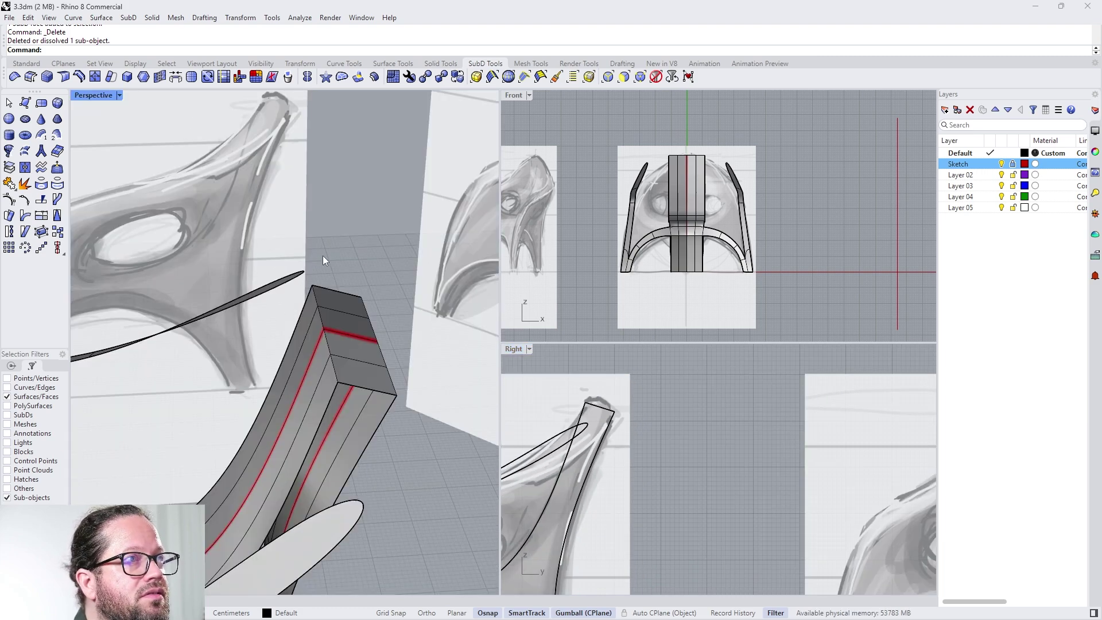
{"action": "left_click", "coordinate": [82, 80]}
{"action": "left_click", "coordinate": [370, 391]}
{"action": "right_click", "coordinate": [370, 390]}
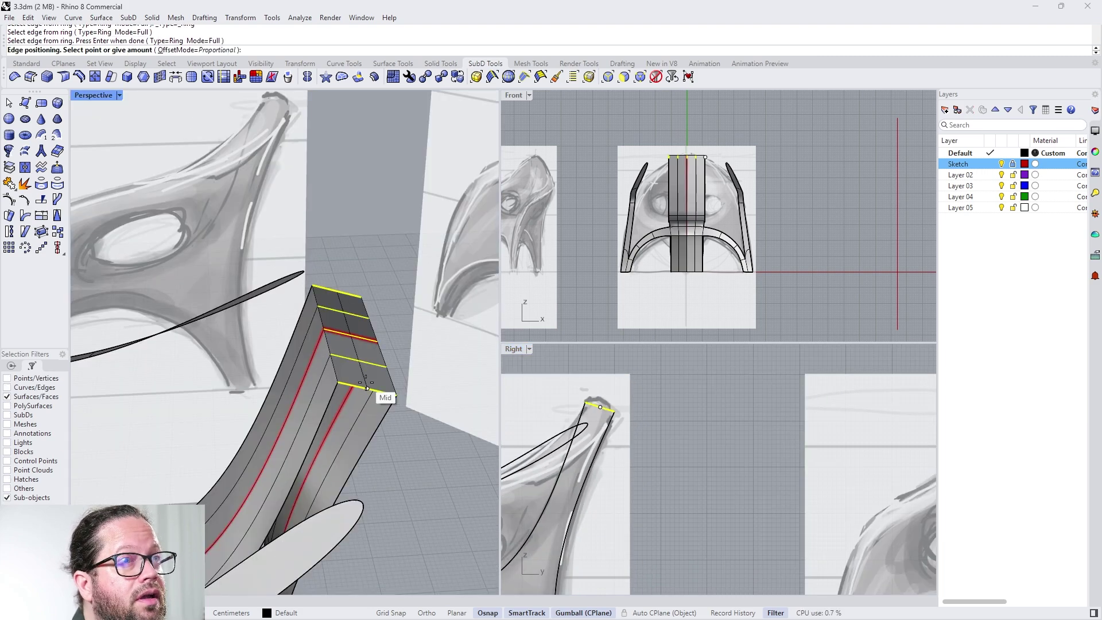
{"action": "left_click", "coordinate": [367, 389]}
Step: Select the cap's two new middle edges and raise them to follow the rounded backrest top in the side sketch
{"action": "left_click", "coordinate": [364, 353]}
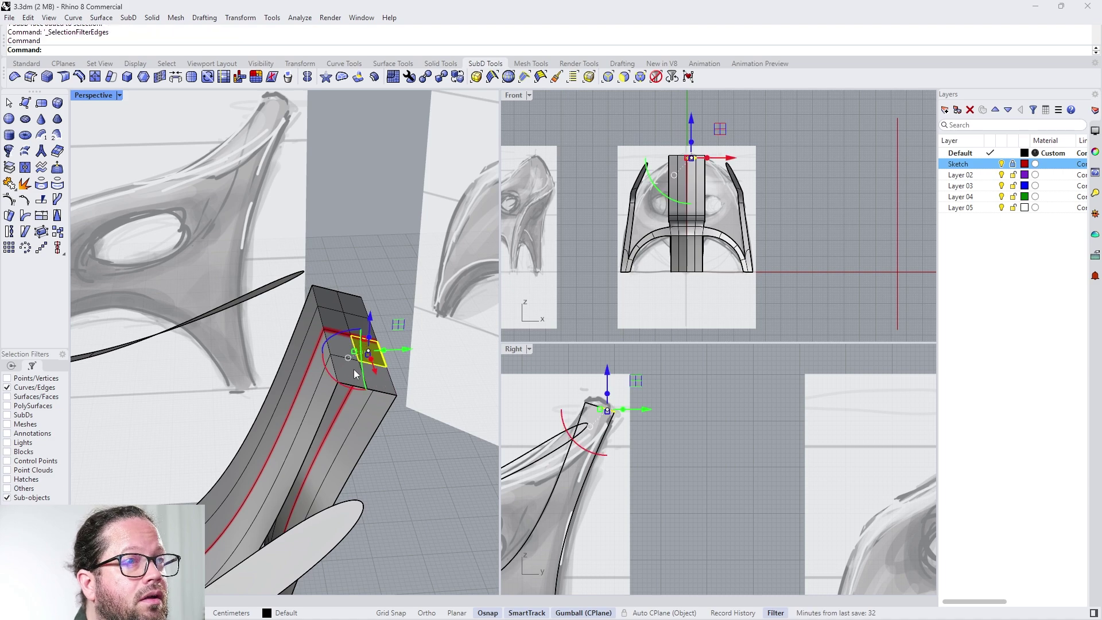
{"action": "key", "text": "Escape"}
{"action": "left_click", "coordinate": [363, 373]}
{"action": "left_click", "coordinate": [357, 348], "text": "shift"}
{"action": "right_click_drag", "start_coordinate": [356, 347], "coordinate": [371, 365]}
{"action": "scroll", "coordinate": [371, 369], "scroll_direction": "up", "scroll_amount": 3}
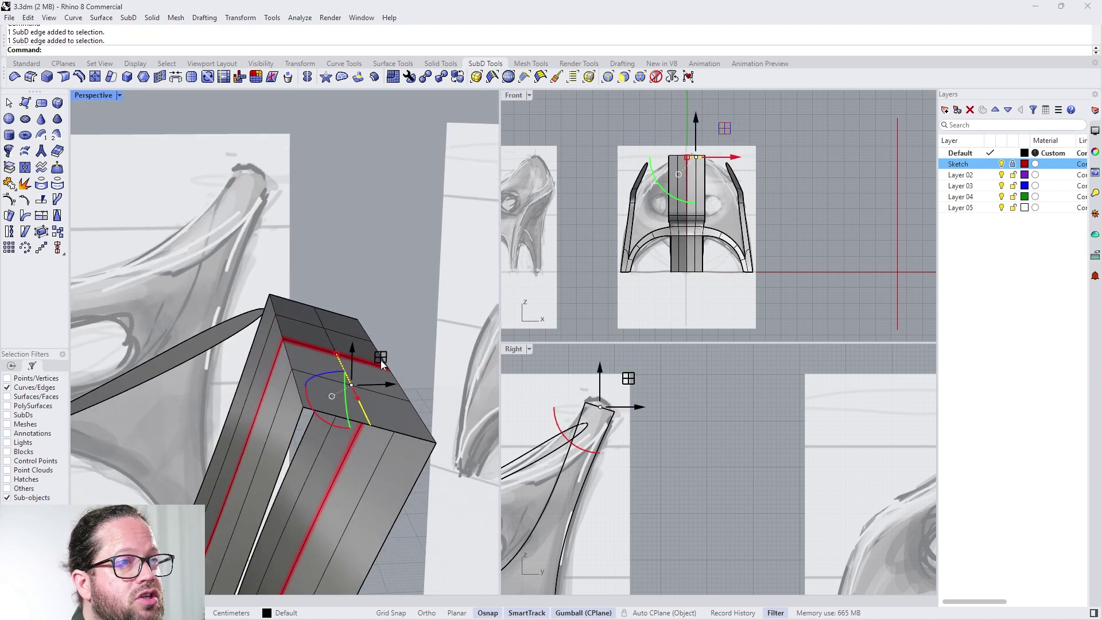
{"action": "scroll", "coordinate": [606, 406], "scroll_direction": "up", "scroll_amount": 6}
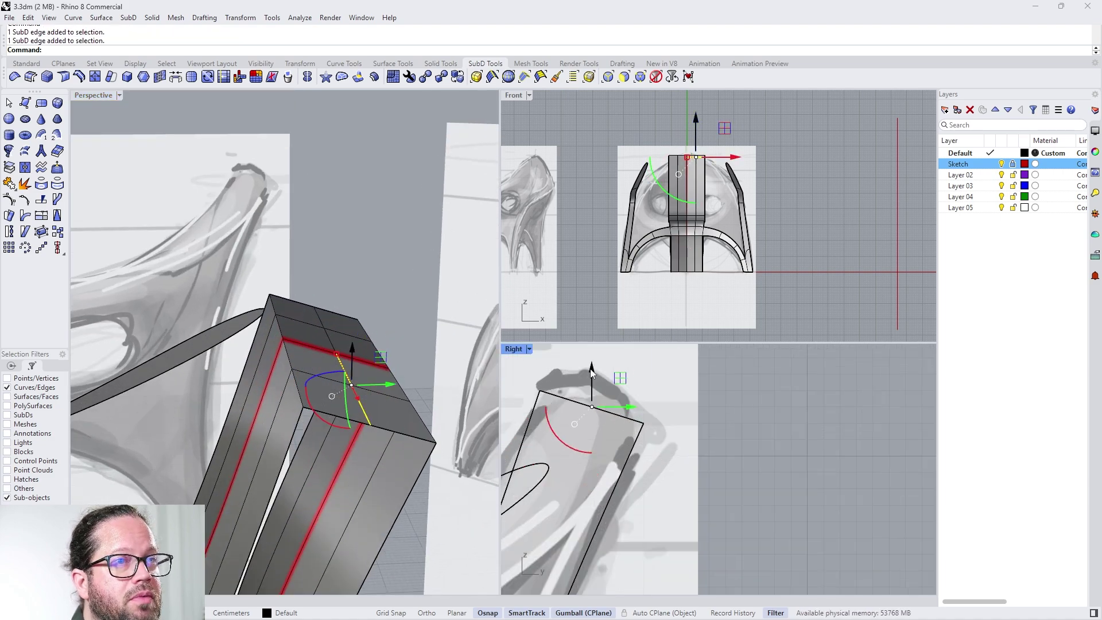
{"action": "mouse_move", "coordinate": [592, 370]}
{"action": "left_mouse_down"}
{"action": "mouse_move", "coordinate": [602, 336]}
{"action": "mouse_move", "coordinate": [595, 357]}
{"action": "left_mouse_up"}
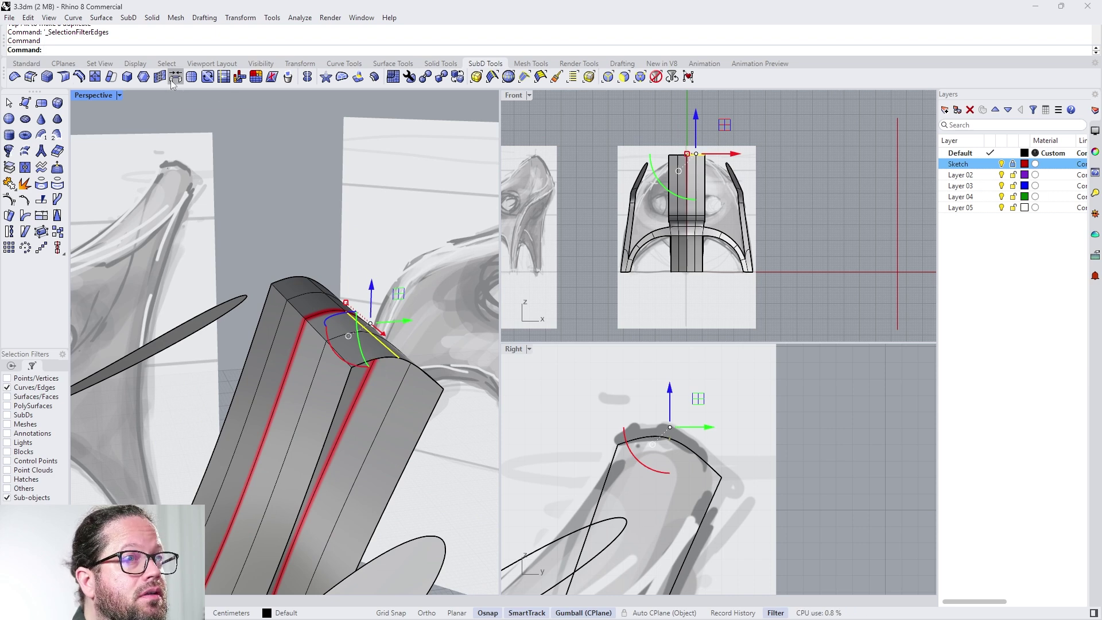
Step: Bridge the front half of the backrest cap's side edge to the side band's open end with 1 joined segment
{"action": "left_click", "coordinate": [175, 77]}
{"action": "left_click", "coordinate": [376, 360]}
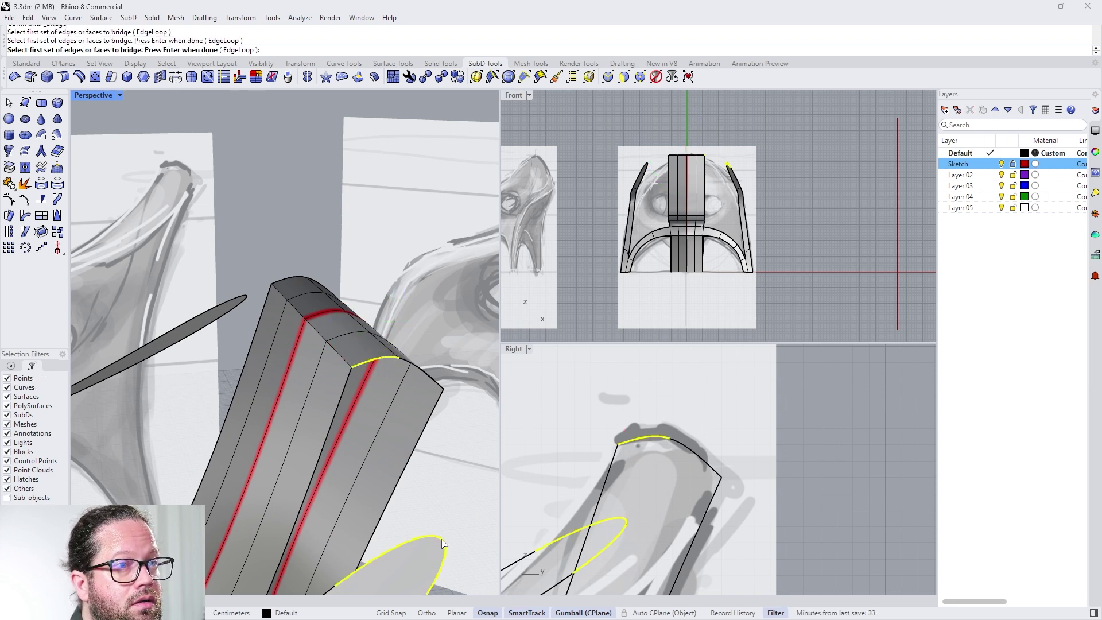
{"action": "key", "text": "Return"}
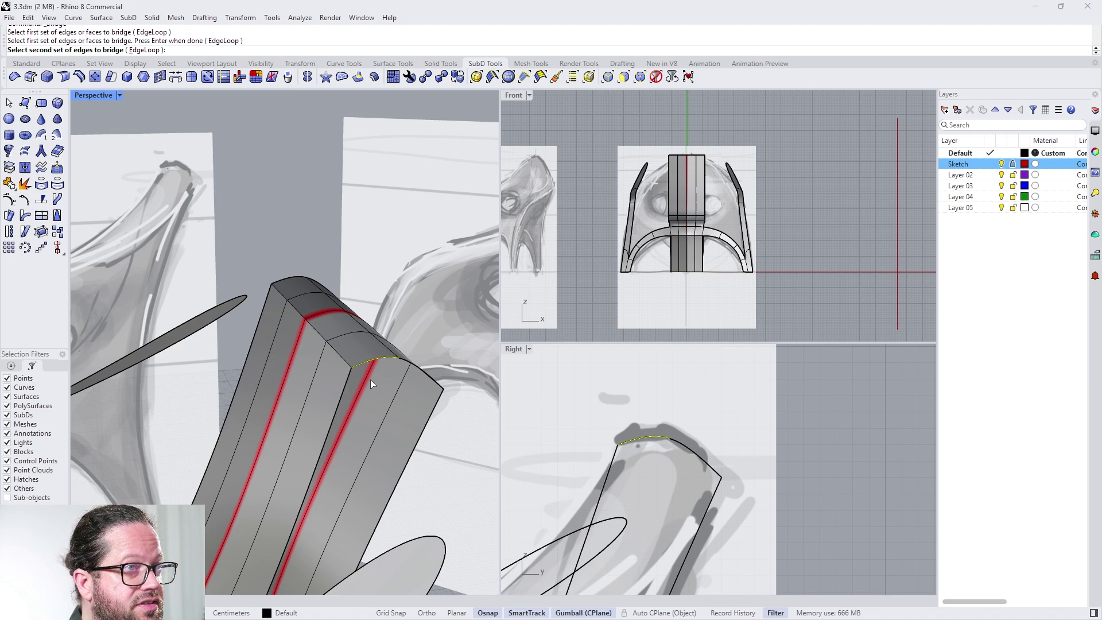
{"action": "left_click", "coordinate": [442, 537]}
{"action": "scroll", "coordinate": [410, 449], "scroll_direction": "down", "scroll_amount": 4}
{"action": "key", "text": "Return"}
{"action": "left_click", "coordinate": [592, 193]}
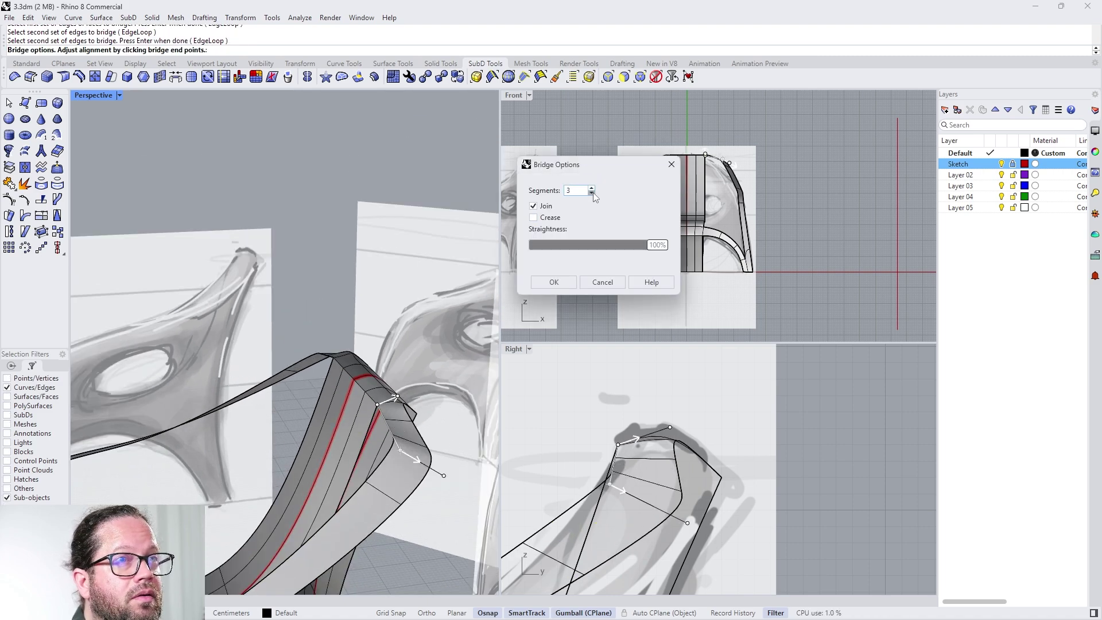
{"action": "left_click", "coordinate": [592, 193]}
{"action": "left_click", "coordinate": [592, 193]}
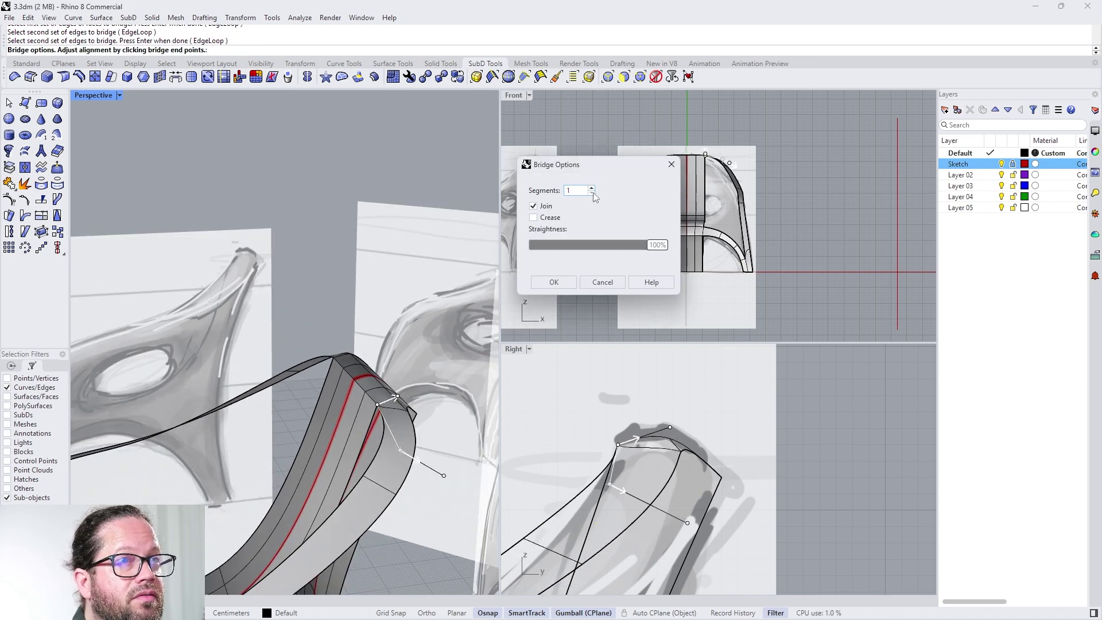
{"action": "left_click", "coordinate": [554, 282]}
Step: Insert an edge ring across the bottom faces of the rear foot
{"action": "right_click_drag", "start_coordinate": [428, 342], "coordinate": [392, 270]}
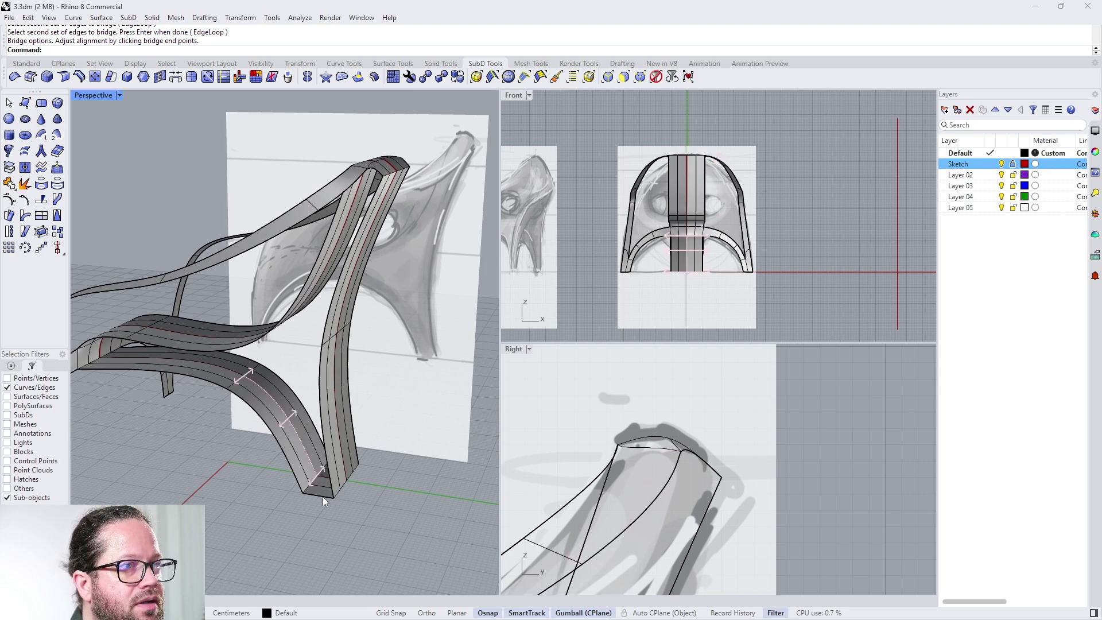
{"action": "scroll", "coordinate": [326, 502], "scroll_direction": "up", "scroll_amount": 6}
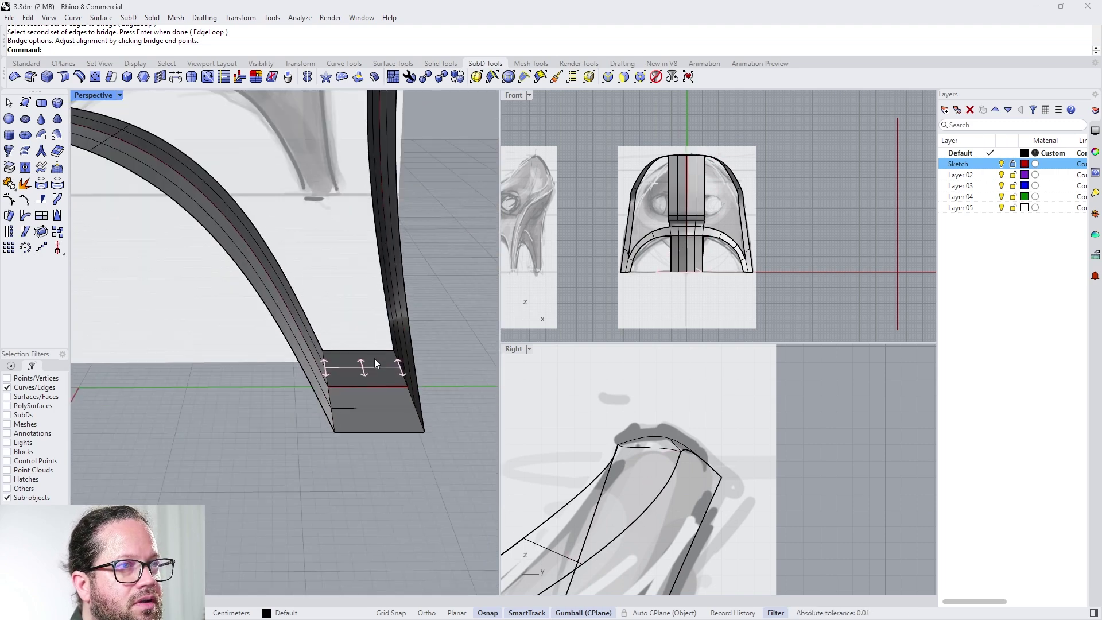
{"action": "left_click", "coordinate": [376, 363]}
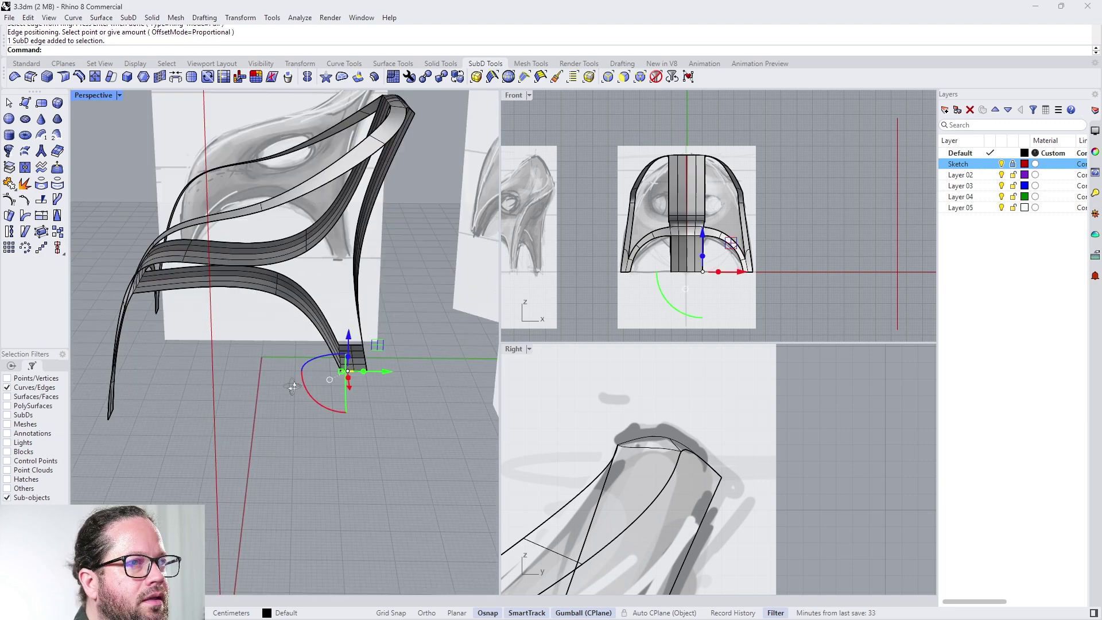
{"action": "scroll", "coordinate": [340, 395], "scroll_direction": "down", "scroll_amount": 3}
{"action": "right_click_drag", "start_coordinate": [340, 391], "coordinate": [201, 409]}
{"action": "scroll", "coordinate": [125, 406], "scroll_direction": "up", "scroll_amount": 4}
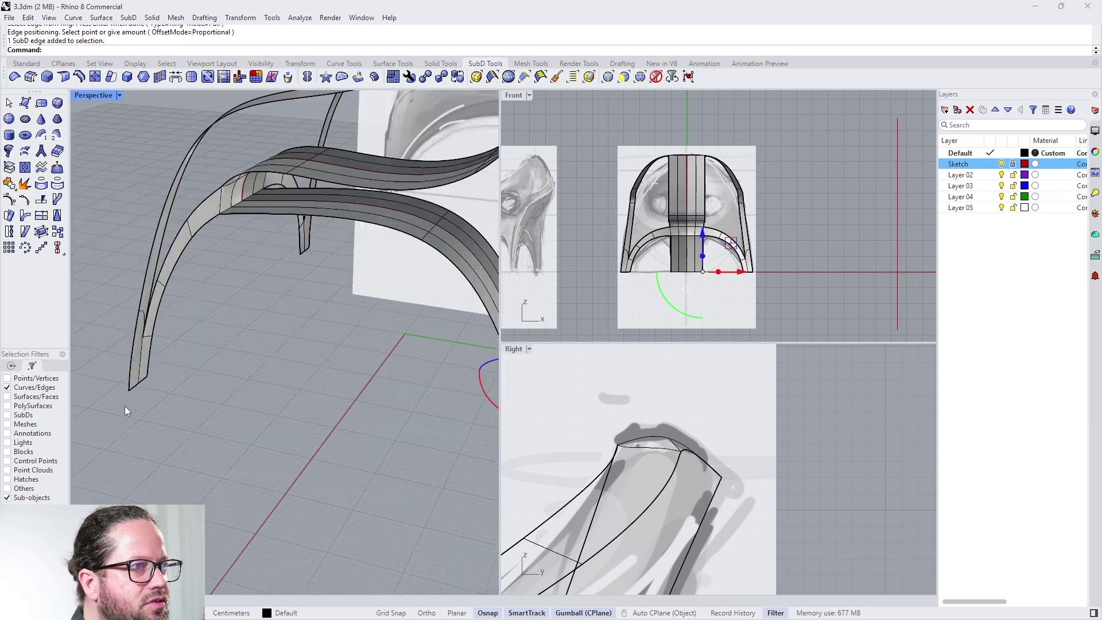
{"action": "scroll", "coordinate": [139, 383], "scroll_direction": "down", "scroll_amount": 2}
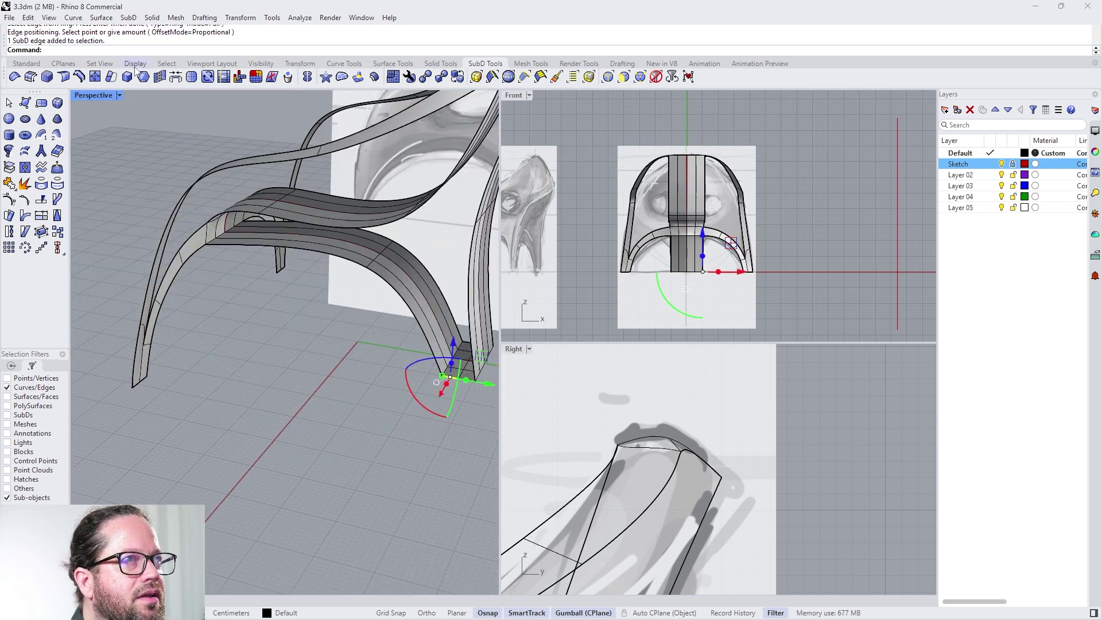
{"action": "left_click", "coordinate": [179, 83]}
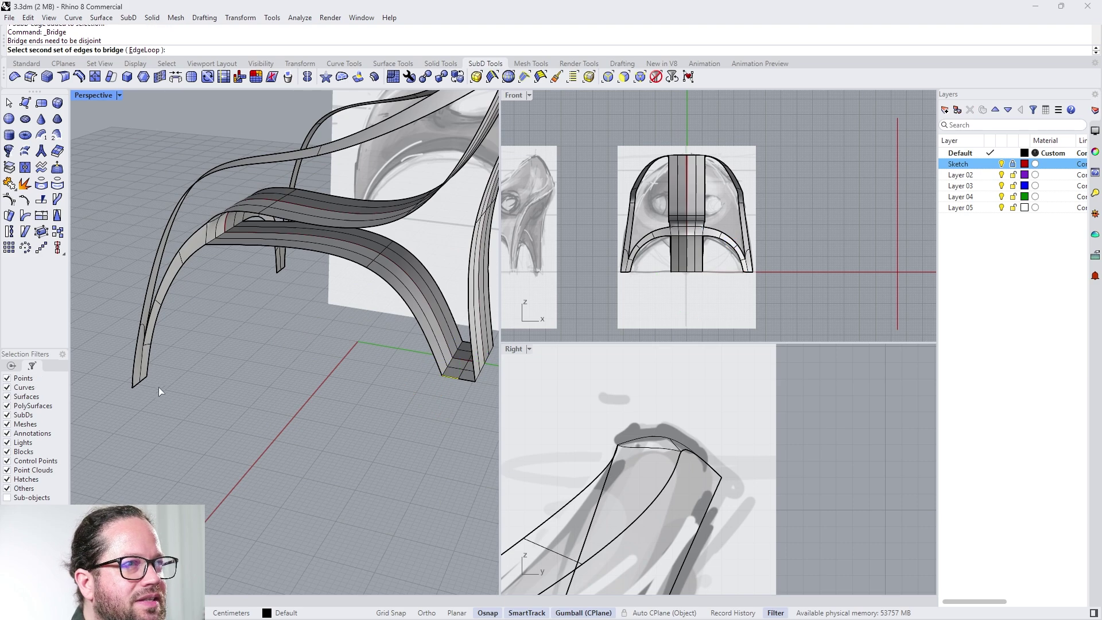
{"action": "scroll", "coordinate": [138, 384], "scroll_direction": "up", "scroll_amount": 2}
{"action": "left_click", "coordinate": [136, 385]}
{"action": "scroll", "coordinate": [183, 394], "scroll_direction": "down", "scroll_amount": 5}
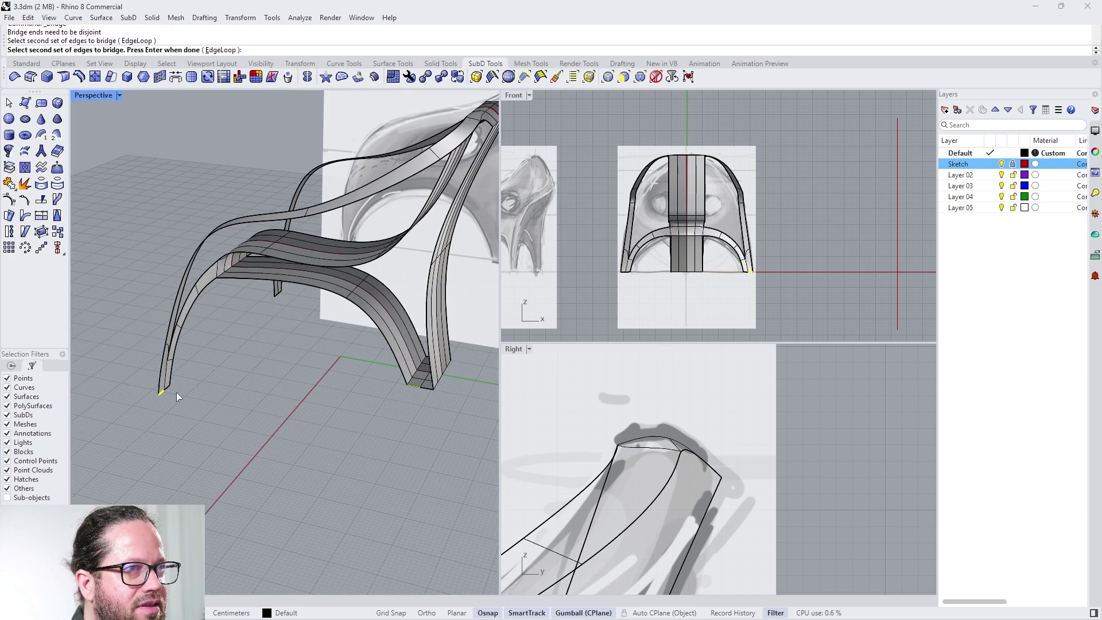
{"action": "scroll", "coordinate": [177, 392], "scroll_direction": "up", "scroll_amount": 5}
{"action": "key", "text": "Return"}
{"action": "right_click_drag", "start_coordinate": [177, 391], "coordinate": [280, 386]}
{"action": "key", "text": "ctrl+z"}
{"action": "key", "text": "Return"}
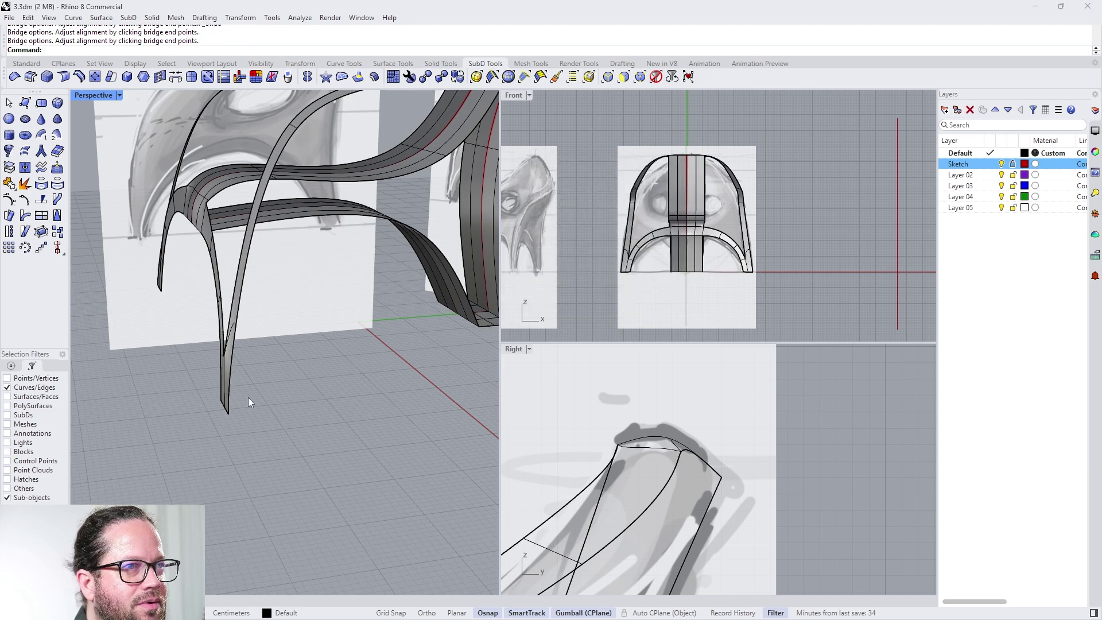
Step: Select both bottom edges of the front foot and extrude them horizontally inward to form a flat sole
{"action": "scroll", "coordinate": [191, 374], "scroll_direction": "up", "scroll_amount": 5}
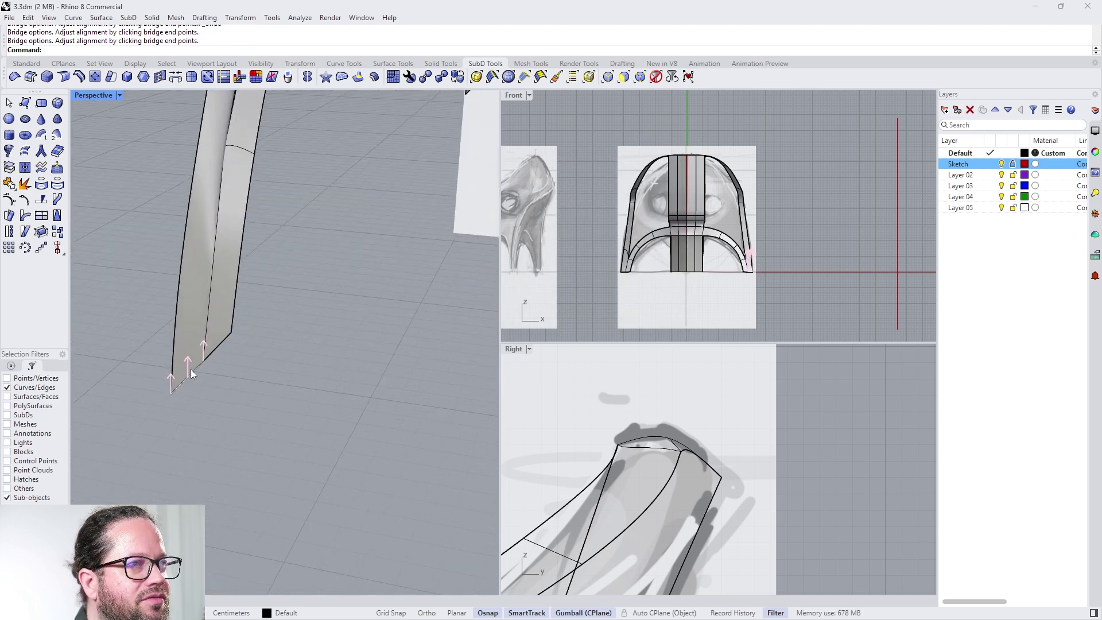
{"action": "right_click_drag", "start_coordinate": [232, 405], "coordinate": [218, 416]}
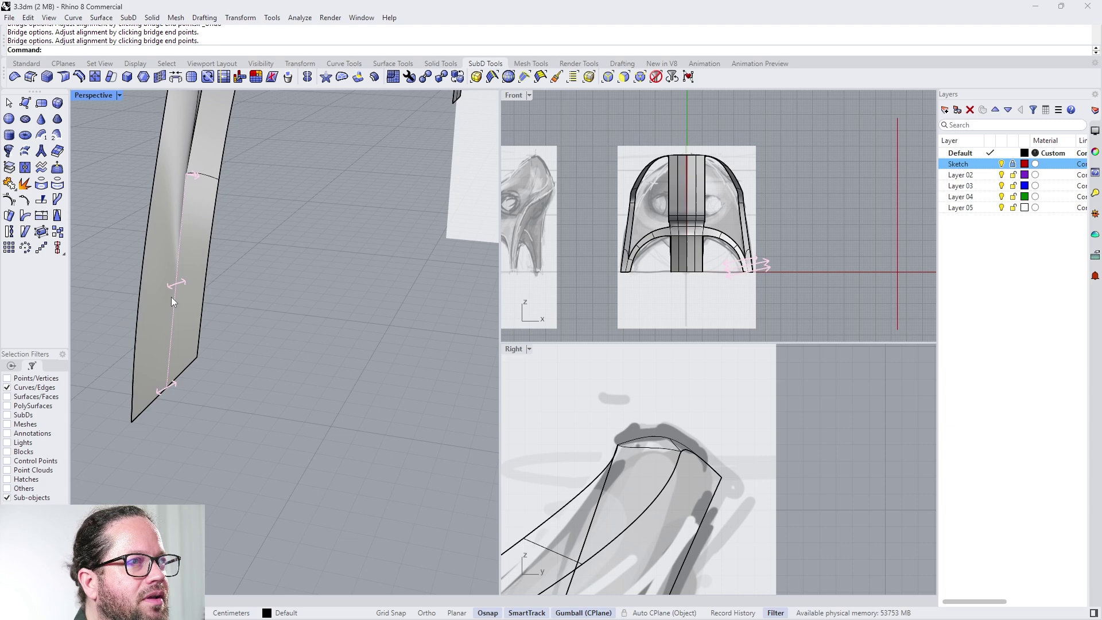
{"action": "left_click", "coordinate": [188, 371]}
{"action": "left_click", "coordinate": [150, 404], "text": "shift"}
{"action": "right_click_drag", "start_coordinate": [151, 404], "coordinate": [234, 398]}
{"action": "left_click_drag", "start_coordinate": [234, 397], "coordinate": [249, 398]}
{"action": "right_click_drag", "start_coordinate": [249, 398], "coordinate": [218, 414]}
{"action": "scroll", "coordinate": [218, 415], "scroll_direction": "down", "scroll_amount": 6}
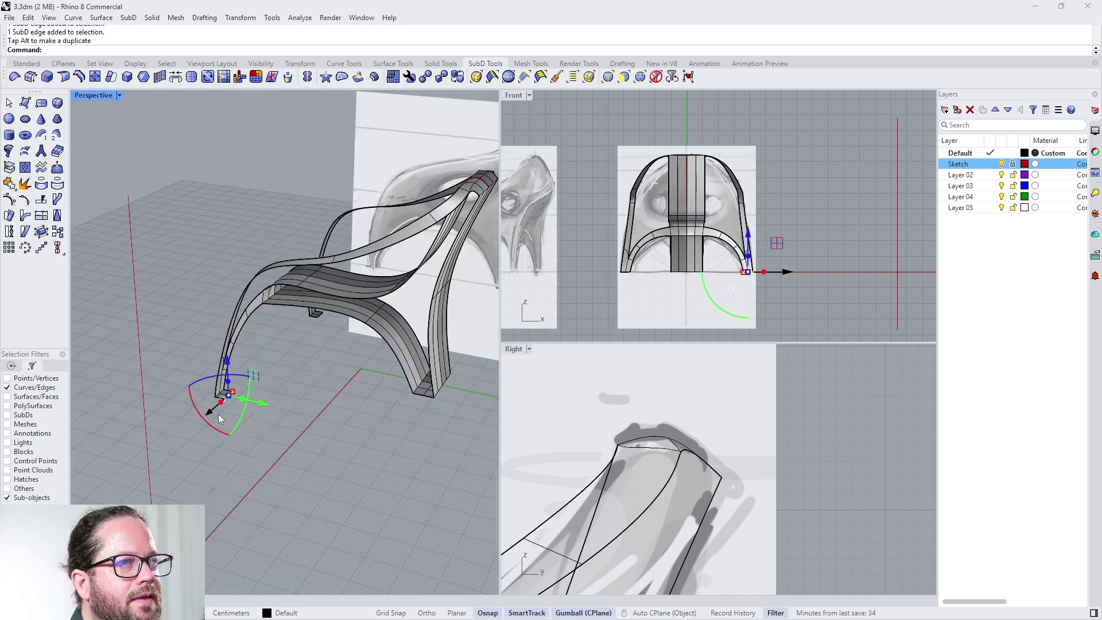
Step: Undo the front foot's sole extrusion and extrude its bottom edges again as a longer horizontal sole
{"action": "scroll", "coordinate": [305, 411], "scroll_direction": "up", "scroll_amount": 4}
{"action": "scroll", "coordinate": [285, 411], "scroll_direction": "down", "scroll_amount": 1}
{"action": "scroll", "coordinate": [276, 410], "scroll_direction": "down", "scroll_amount": 4}
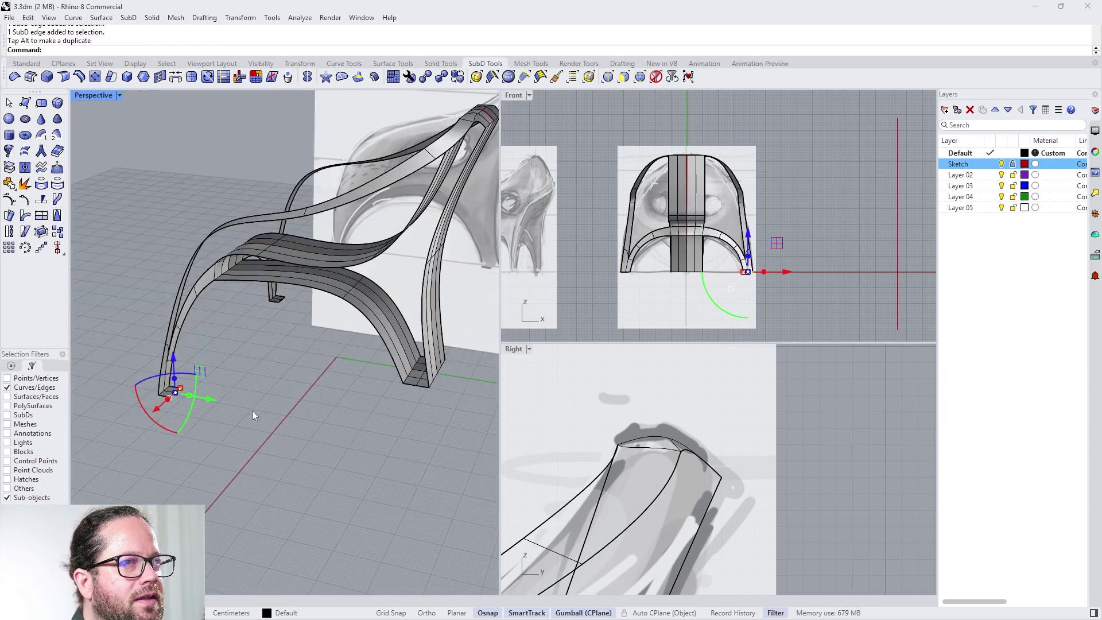
{"action": "key", "text": "ctrl+z"}
{"action": "scroll", "coordinate": [206, 409], "scroll_direction": "up", "scroll_amount": 6}
{"action": "right_click_drag", "start_coordinate": [206, 409], "coordinate": [284, 436]}
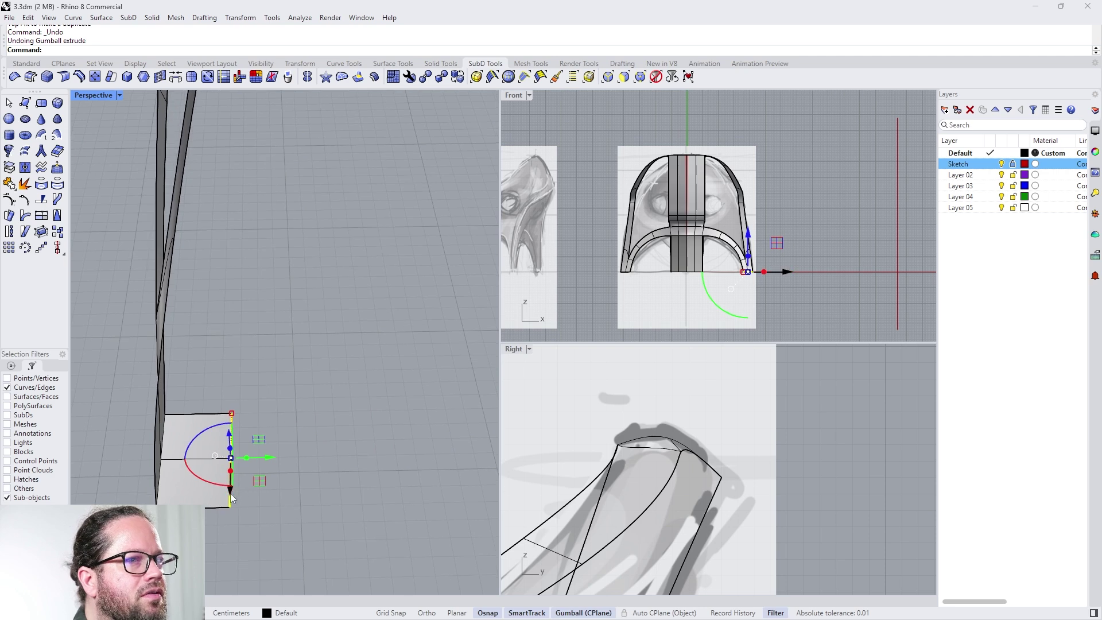
{"action": "left_click_drag", "start_coordinate": [271, 458], "coordinate": [338, 464], "text": "ctrl"}
{"action": "scroll", "coordinate": [338, 464], "scroll_direction": "down", "scroll_amount": 4}
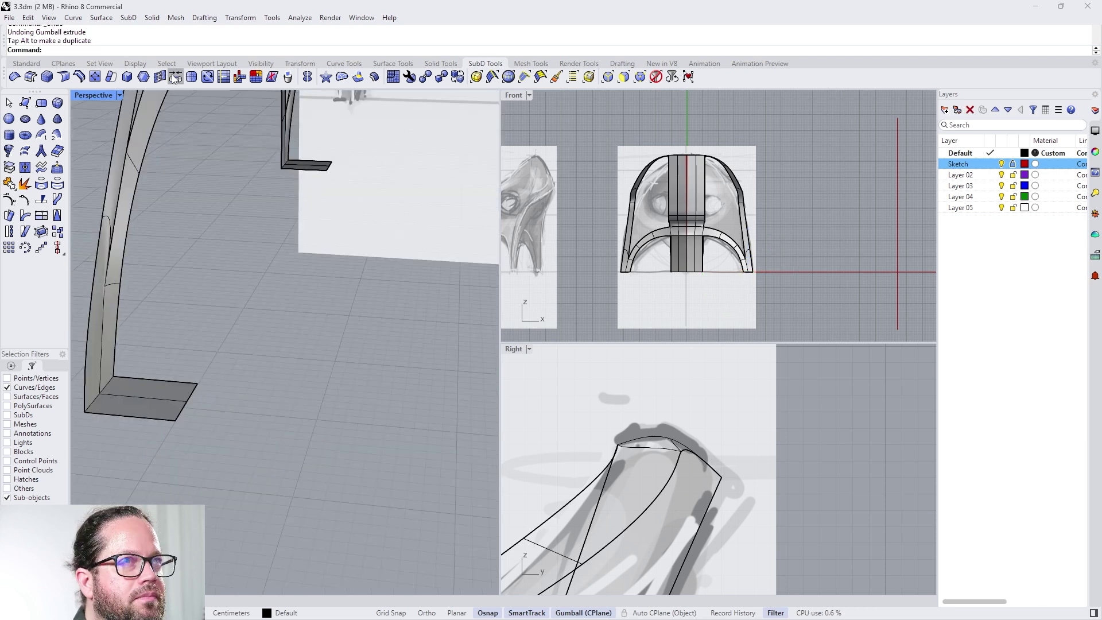
Step: Insert an edge ring across the front foot's sole, dividing its length in two
{"action": "right_click", "coordinate": [79, 78]}
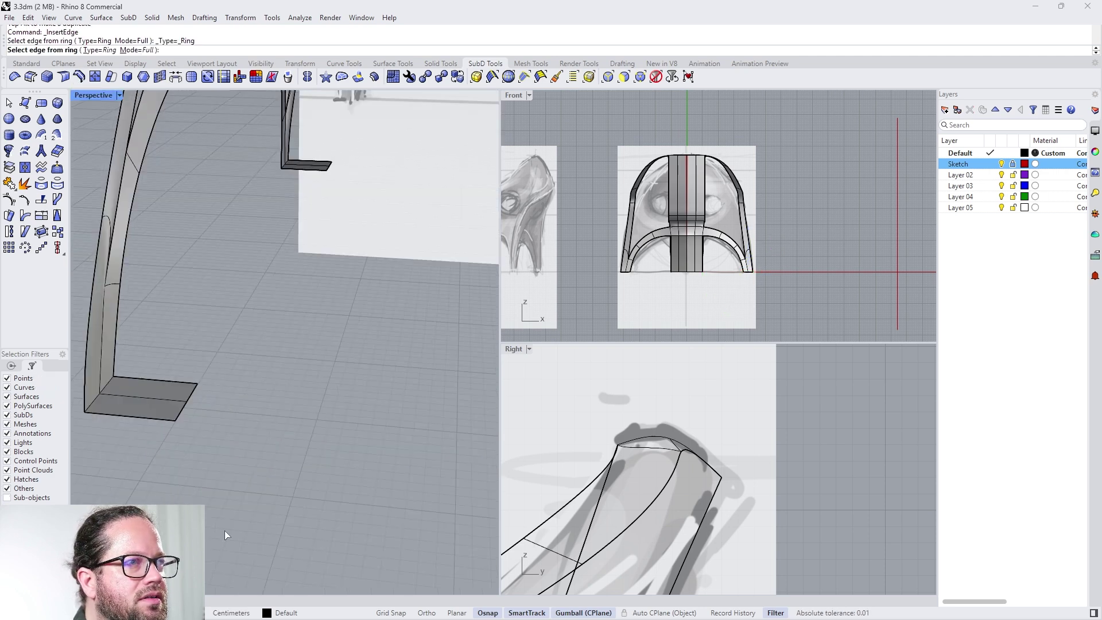
{"action": "left_click", "coordinate": [137, 417]}
{"action": "key", "text": "Return"}
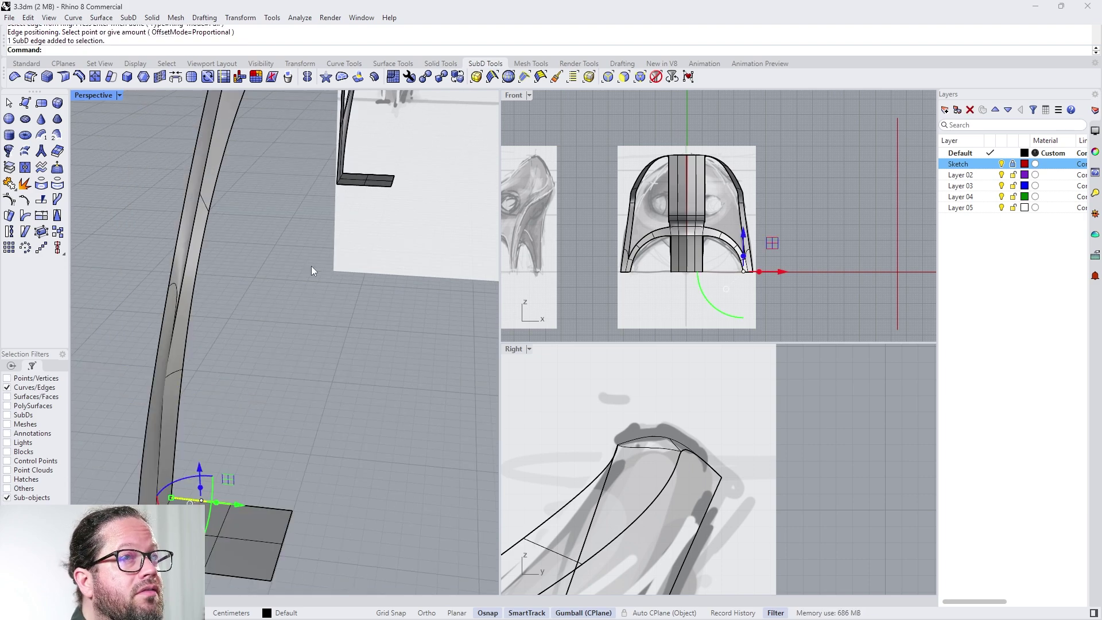
Step: Examine the inner sole edges of both front feet and how they line up with the leg arches above
{"action": "left_click", "coordinate": [349, 188], "text": "shift"}
{"action": "right_click_drag", "start_coordinate": [229, 321], "coordinate": [215, 287]}
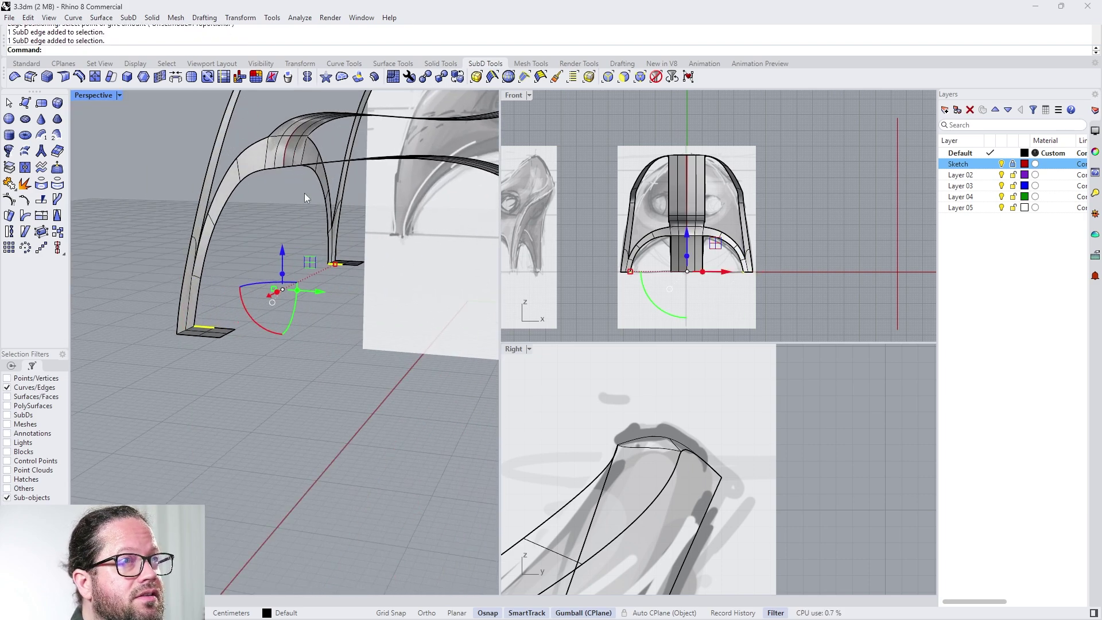
{"action": "scroll", "coordinate": [304, 191], "scroll_direction": "up", "scroll_amount": 5}
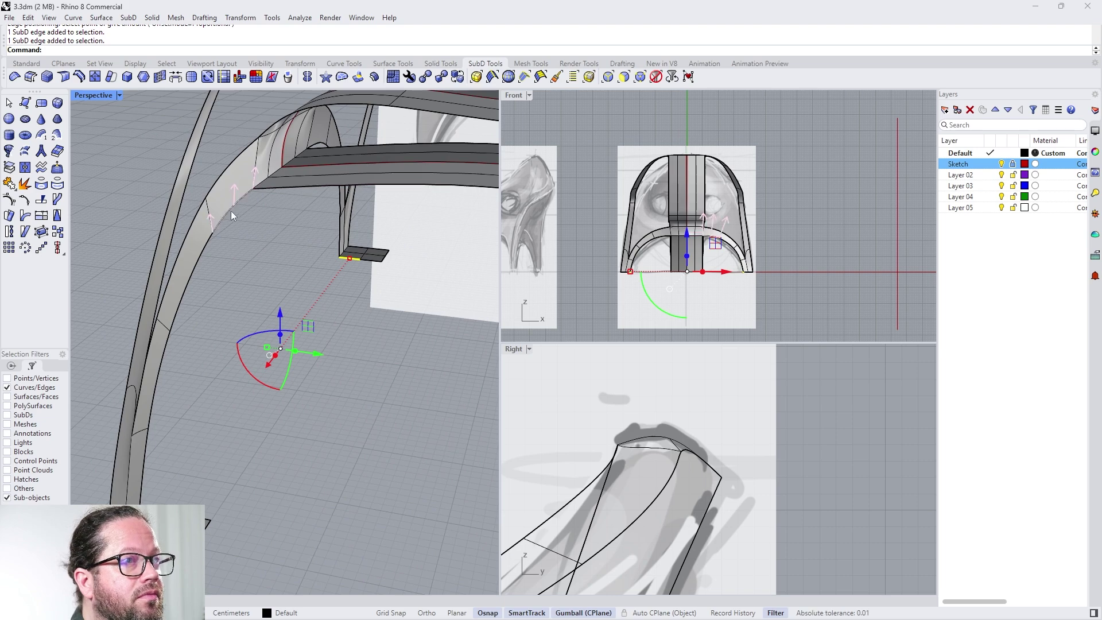
{"action": "scroll", "coordinate": [220, 352], "scroll_direction": "down", "scroll_amount": 6}
{"action": "right_click_drag", "start_coordinate": [220, 353], "coordinate": [295, 357]}
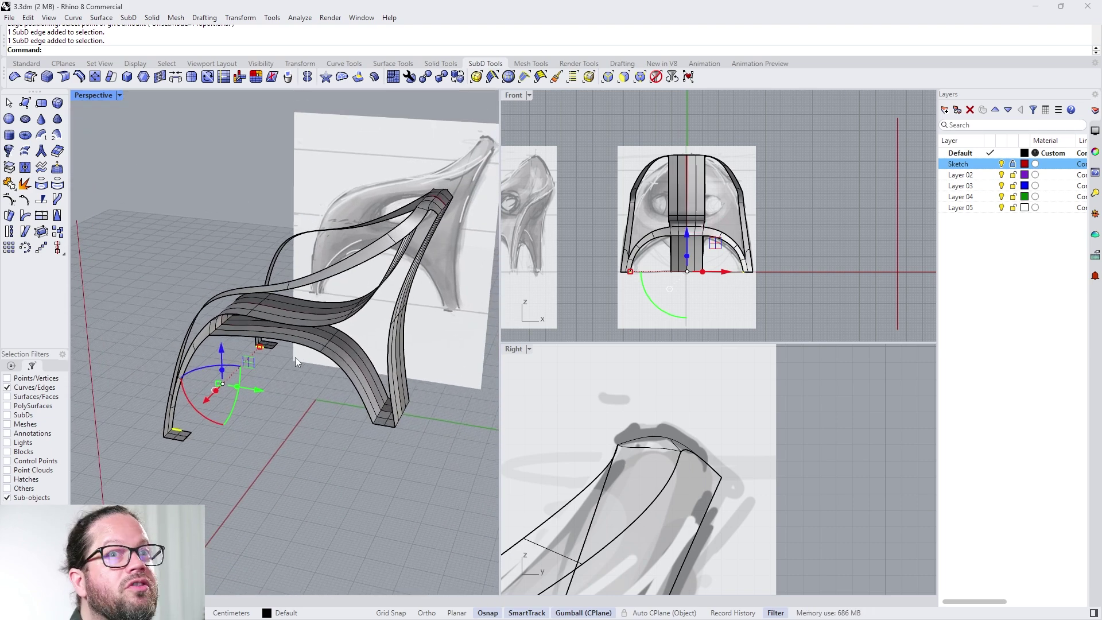
{"action": "scroll", "coordinate": [292, 353], "scroll_direction": "up", "scroll_amount": 5}
{"action": "right_click_drag", "start_coordinate": [288, 407], "coordinate": [253, 408], "text": "shift"}
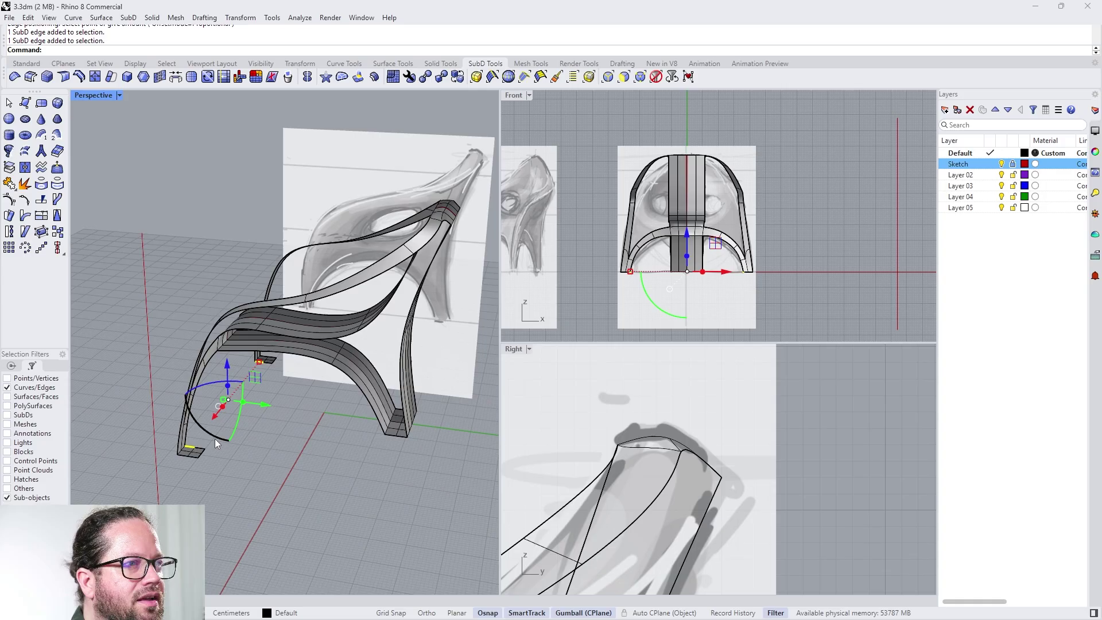
{"action": "scroll", "coordinate": [214, 438], "scroll_direction": "up", "scroll_amount": 5}
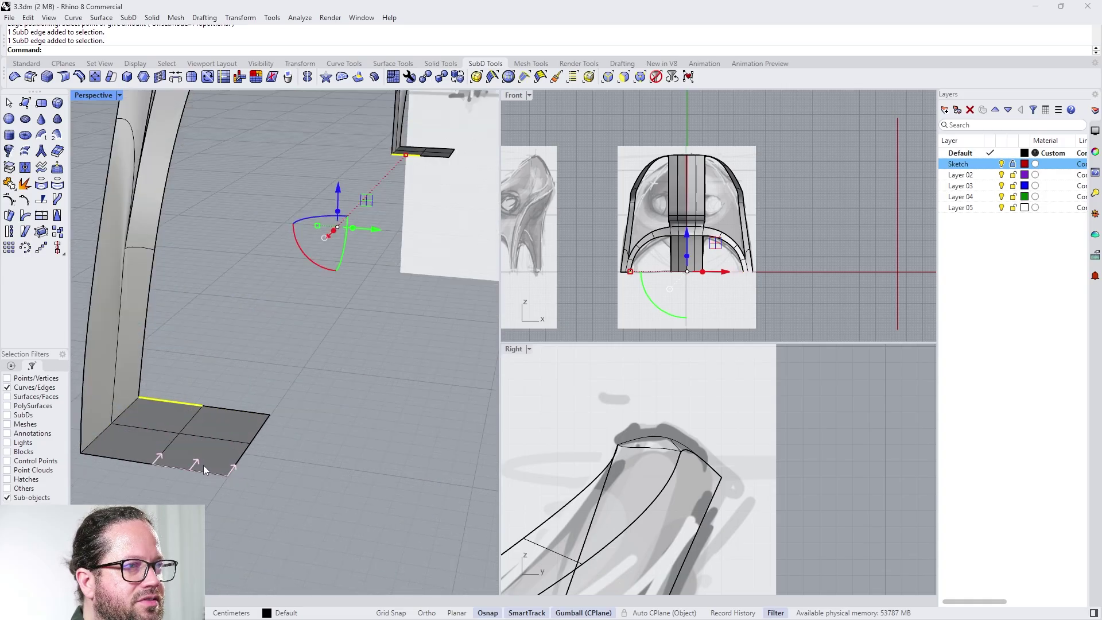
{"action": "left_click", "coordinate": [261, 429]}
{"action": "right_click_drag", "start_coordinate": [235, 456], "coordinate": [283, 445]}
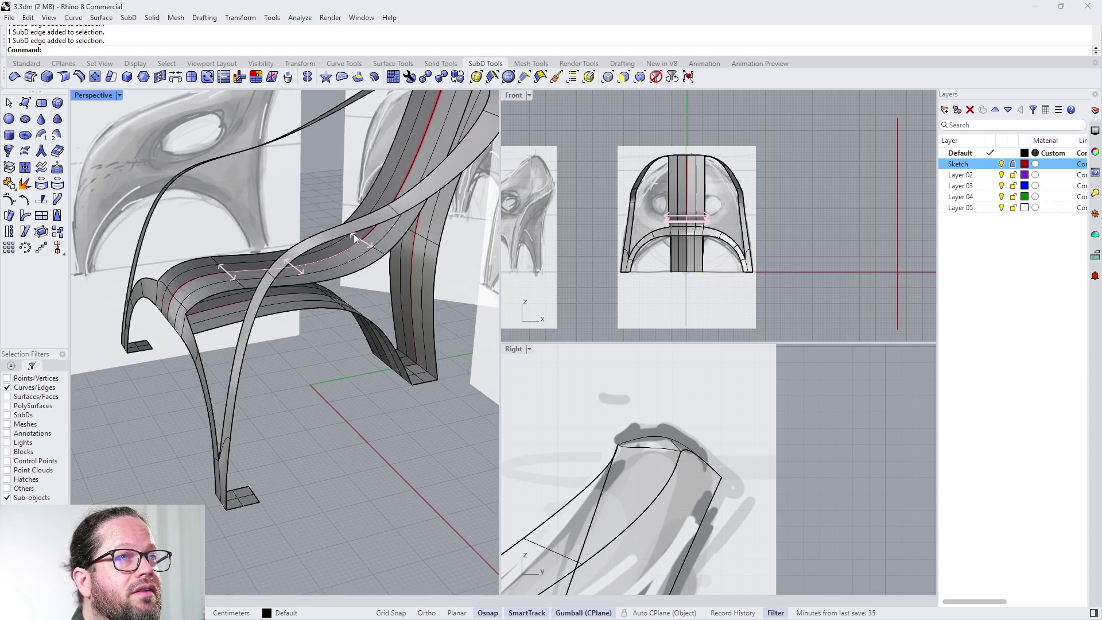
{"action": "key", "text": "Escape"}
Step: Check the outer side band's edge loop from the front foot up to the backrest
{"action": "left_click", "coordinate": [492, 77]}
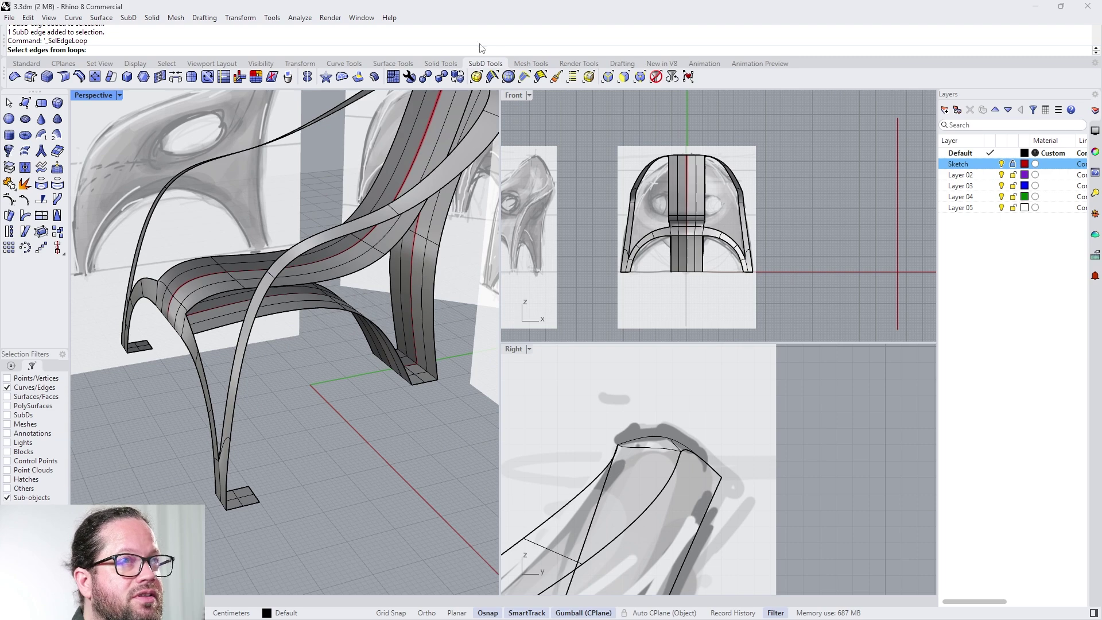
{"action": "left_click", "coordinate": [225, 473]}
{"action": "right_click_drag", "start_coordinate": [228, 475], "coordinate": [281, 405]}
{"action": "scroll", "coordinate": [308, 395], "scroll_direction": "down", "scroll_amount": 6}
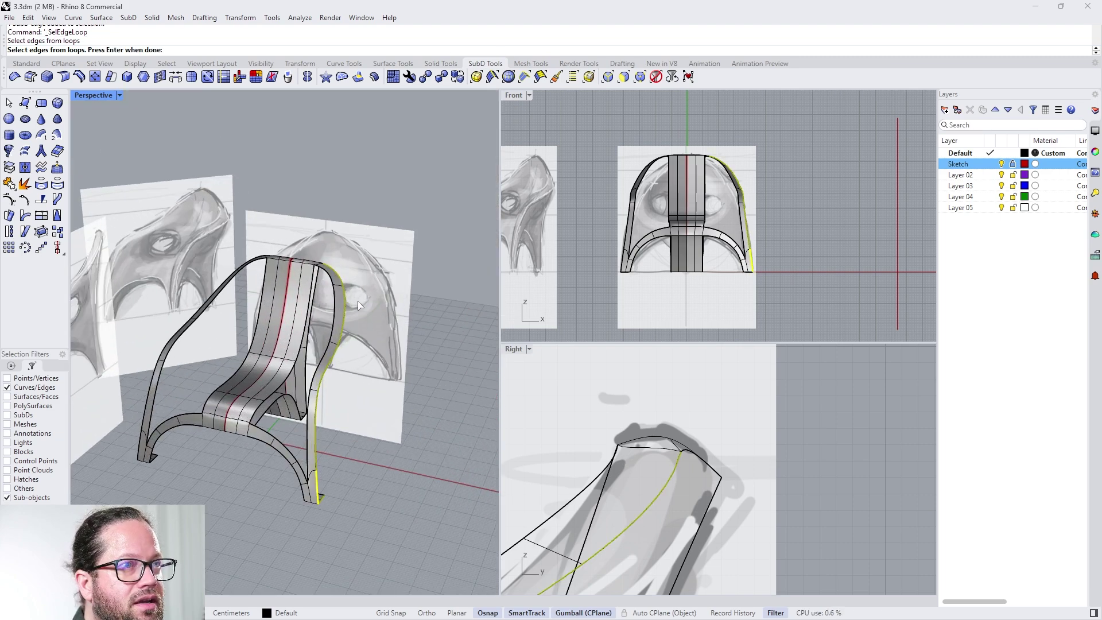
{"action": "right_click_drag", "start_coordinate": [358, 301], "coordinate": [309, 339]}
{"action": "scroll", "coordinate": [344, 276], "scroll_direction": "up", "scroll_amount": 4}
{"action": "right_click_drag", "start_coordinate": [354, 276], "coordinate": [379, 393]}
{"action": "scroll", "coordinate": [285, 344], "scroll_direction": "down", "scroll_amount": 3}
{"action": "key", "text": "Return"}
{"action": "scroll", "coordinate": [361, 357], "scroll_direction": "down", "scroll_amount": 8}
{"action": "scroll", "coordinate": [331, 431], "scroll_direction": "up", "scroll_amount": 10}
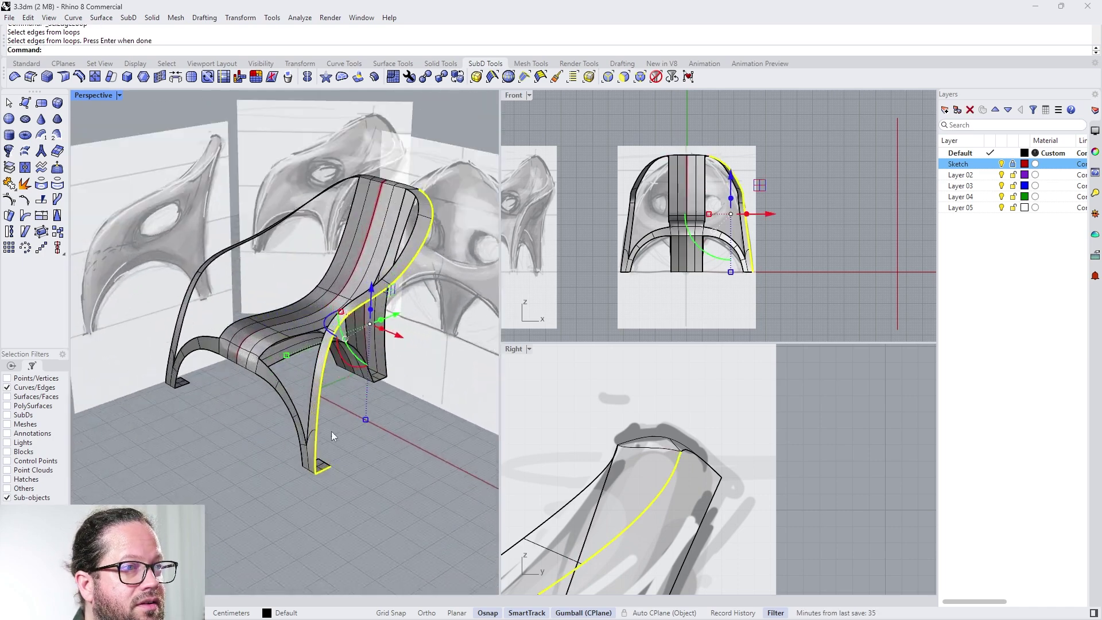
{"action": "key", "text": "Escape"}
Step: Select the front arch's inner edge loop without its two sole edges and extrude it horizontally toward the rear
{"action": "right_click_drag", "start_coordinate": [306, 460], "coordinate": [204, 455]}
{"action": "scroll", "coordinate": [204, 453], "scroll_direction": "up", "scroll_amount": 6}
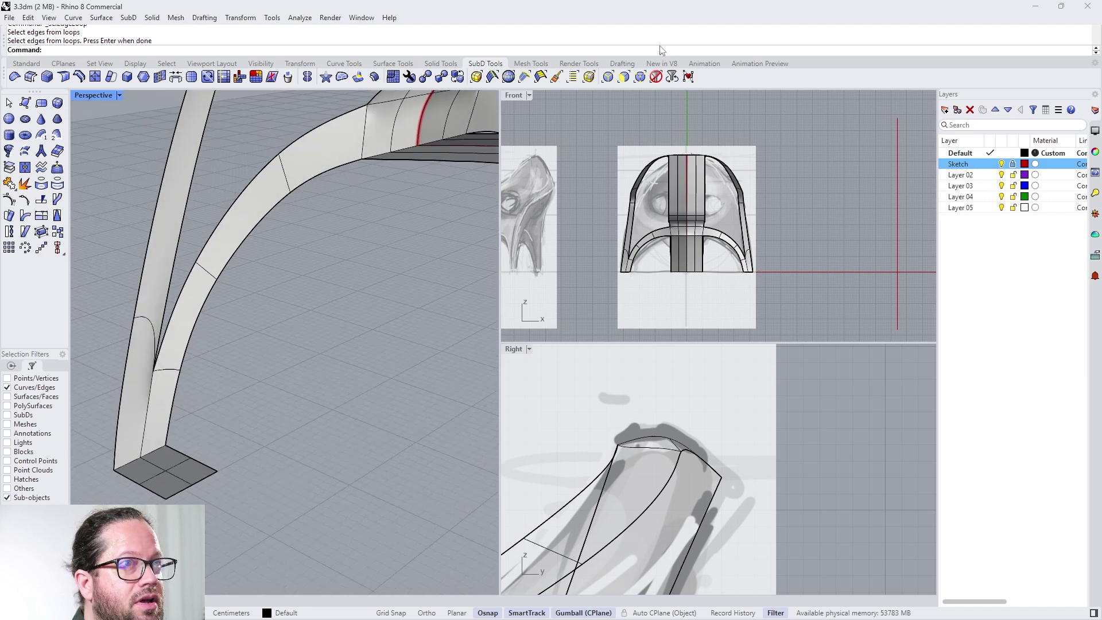
{"action": "left_click", "coordinate": [525, 77]}
{"action": "left_click", "coordinate": [174, 408]}
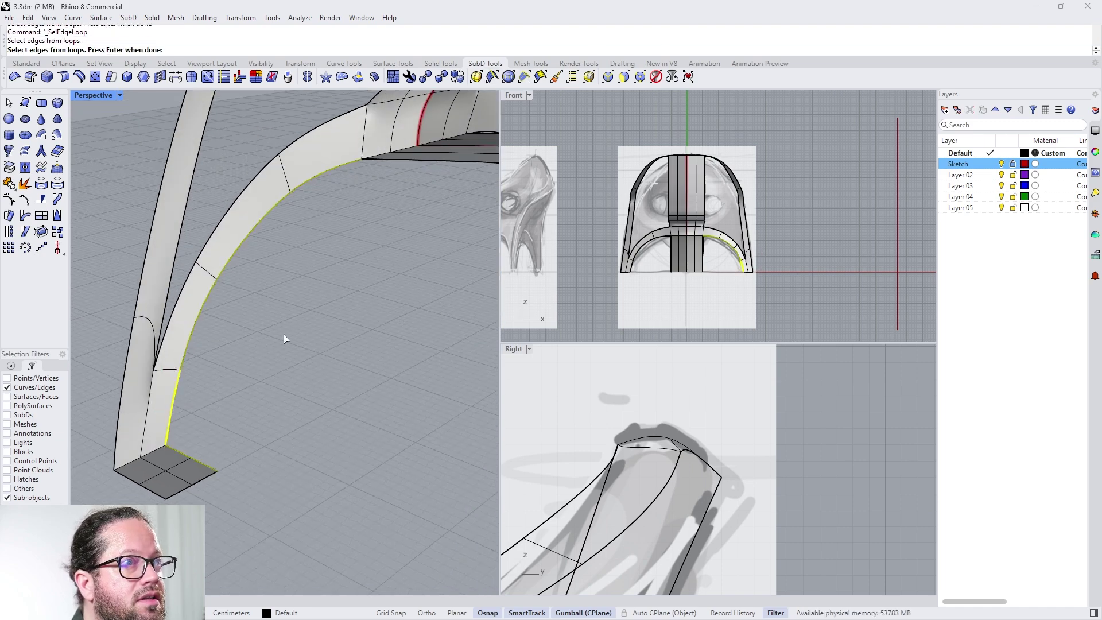
{"action": "right_click_drag", "start_coordinate": [284, 334], "coordinate": [321, 264]}
{"action": "right_click_drag", "start_coordinate": [365, 192], "coordinate": [383, 346]}
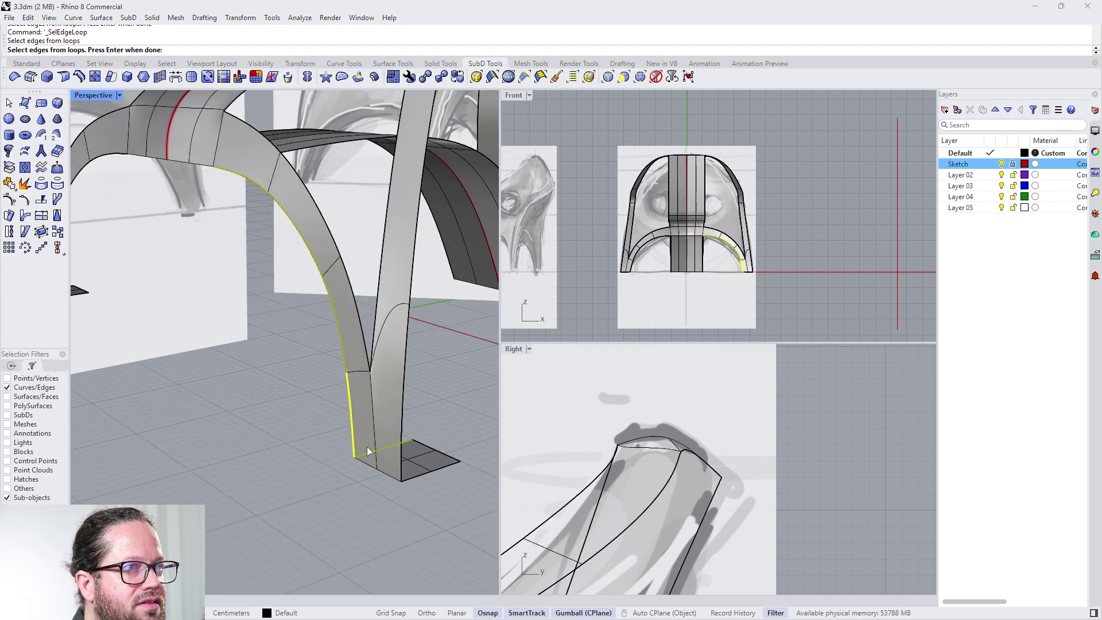
{"action": "right_click_drag", "start_coordinate": [463, 470], "coordinate": [233, 458]}
{"action": "key", "text": "Return"}
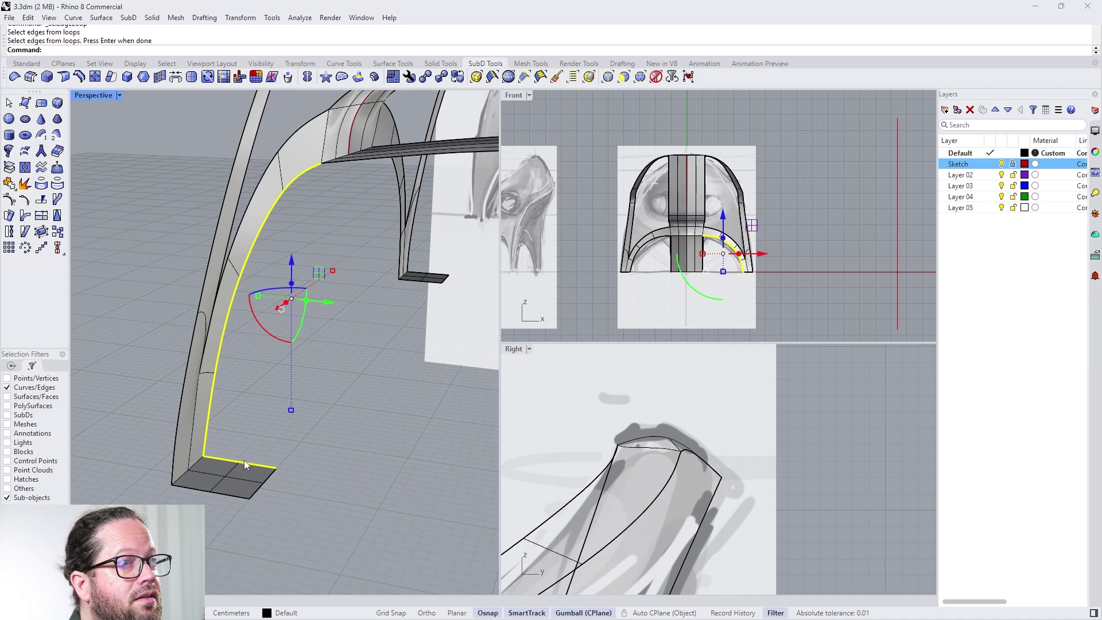
{"action": "left_click", "coordinate": [229, 459], "text": "ctrl"}
{"action": "left_click", "coordinate": [257, 465], "text": "ctrl"}
{"action": "right_click_drag", "start_coordinate": [327, 464], "coordinate": [299, 463]}
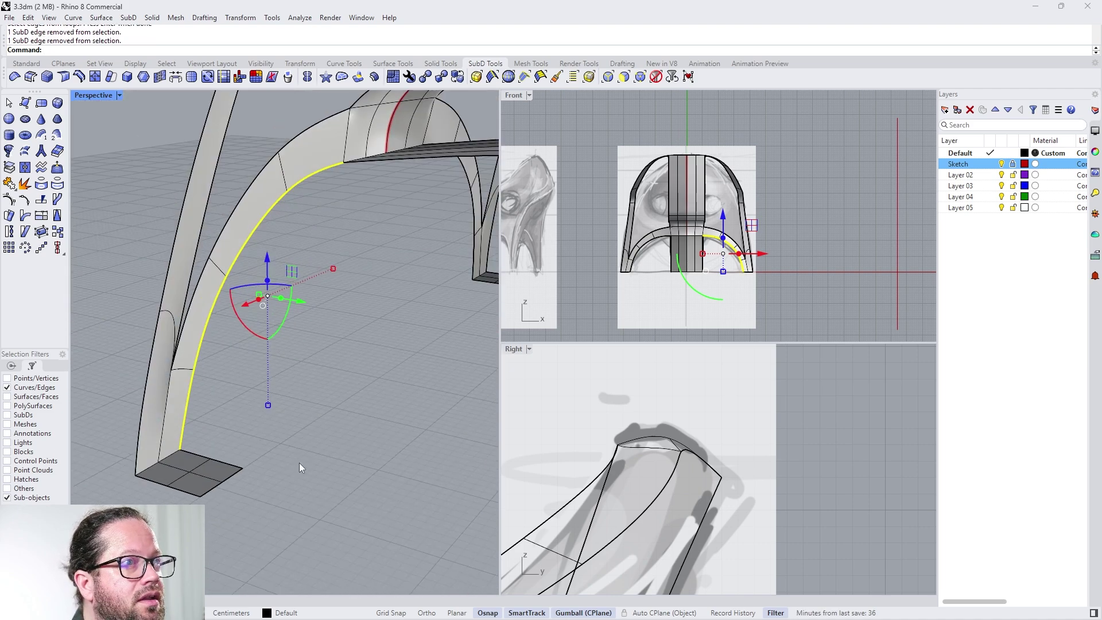
{"action": "right_click_drag", "start_coordinate": [303, 293], "coordinate": [337, 291]}
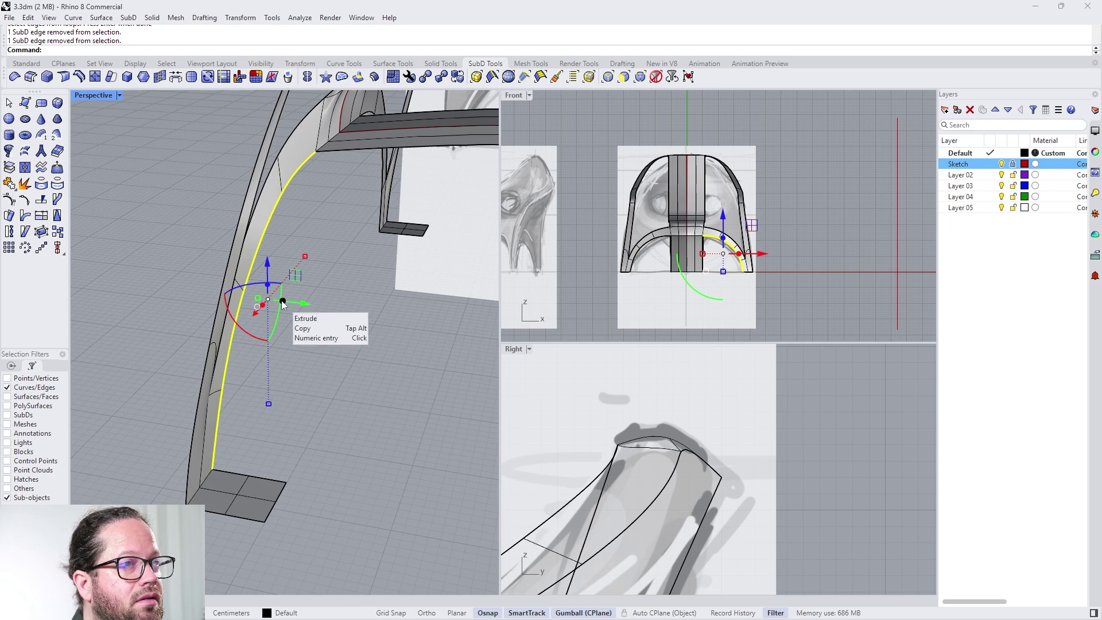
{"action": "left_click_drag", "start_coordinate": [284, 300], "coordinate": [319, 302]}
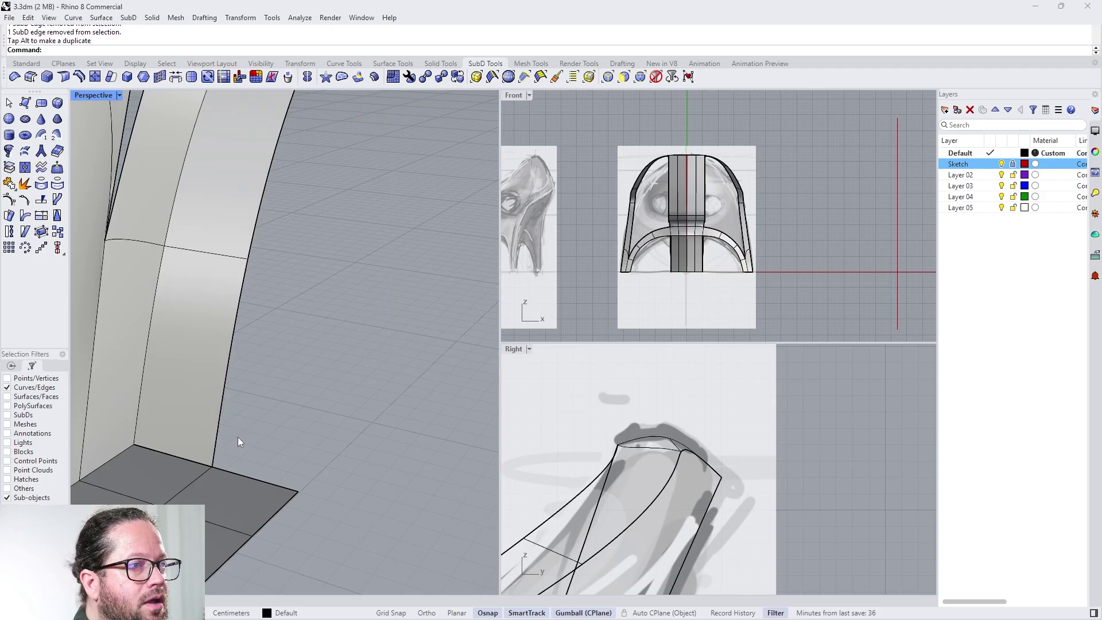
Step: Switch the SubD to flat display, try moving the vertex where the new arch strip meets the sole, and undo the move
{"action": "key", "text": "Tab"}
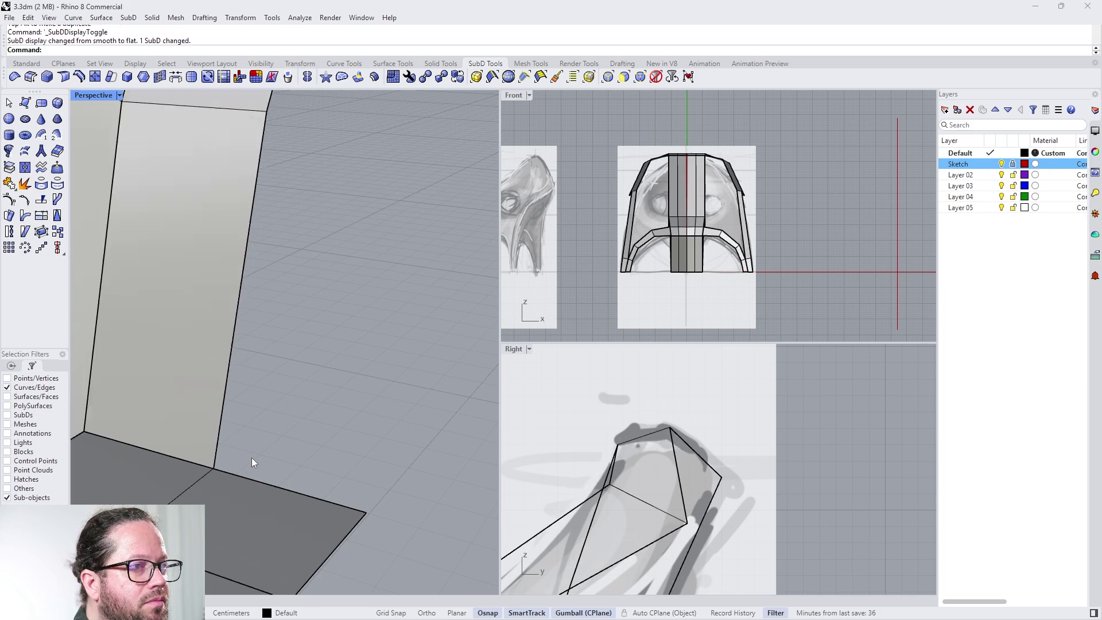
{"action": "scroll", "coordinate": [253, 428], "scroll_direction": "down", "scroll_amount": 15}
{"action": "right_click_drag", "start_coordinate": [250, 428], "coordinate": [292, 405]}
{"action": "scroll", "coordinate": [303, 308], "scroll_direction": "up", "scroll_amount": 15}
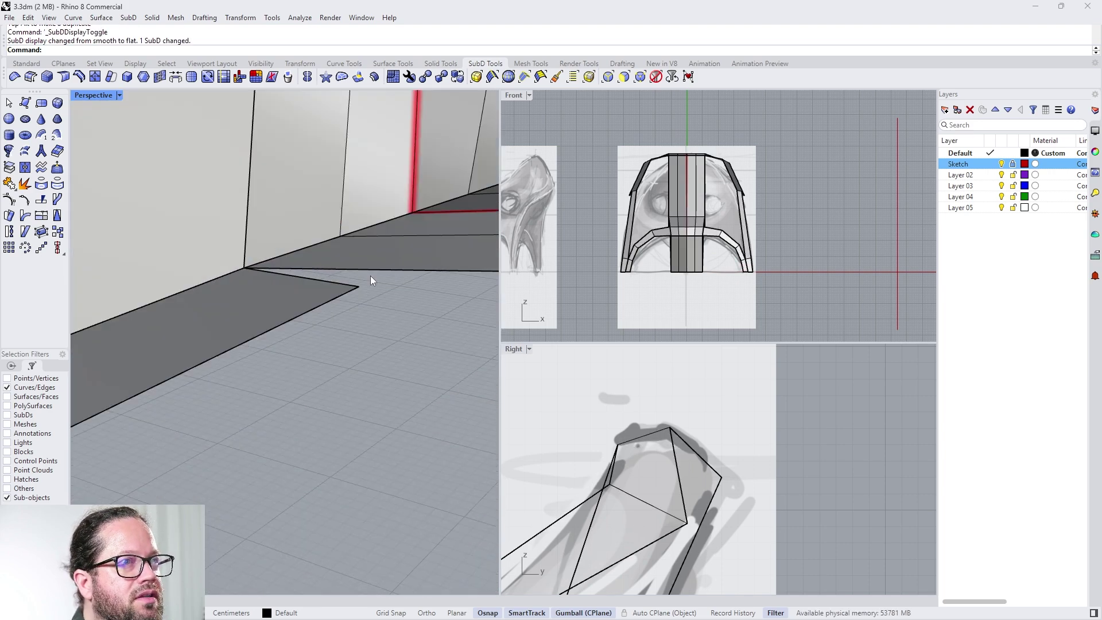
{"action": "scroll", "coordinate": [371, 267], "scroll_direction": "down", "scroll_amount": 10}
{"action": "scroll", "coordinate": [259, 478], "scroll_direction": "up", "scroll_amount": 8}
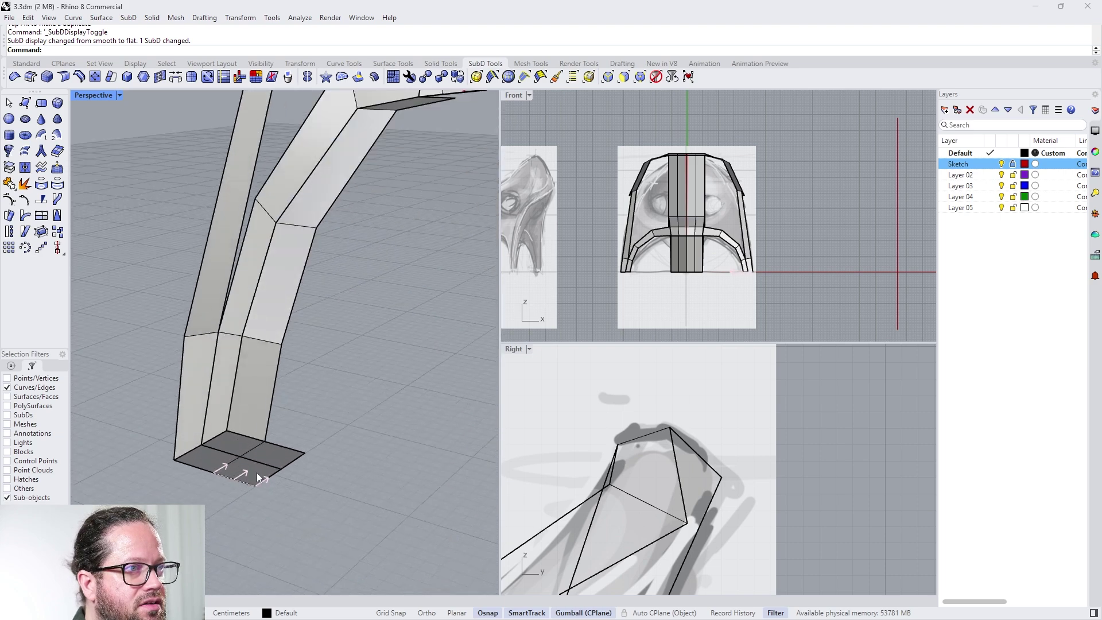
{"action": "scroll", "coordinate": [258, 478], "scroll_direction": "up", "scroll_amount": 5}
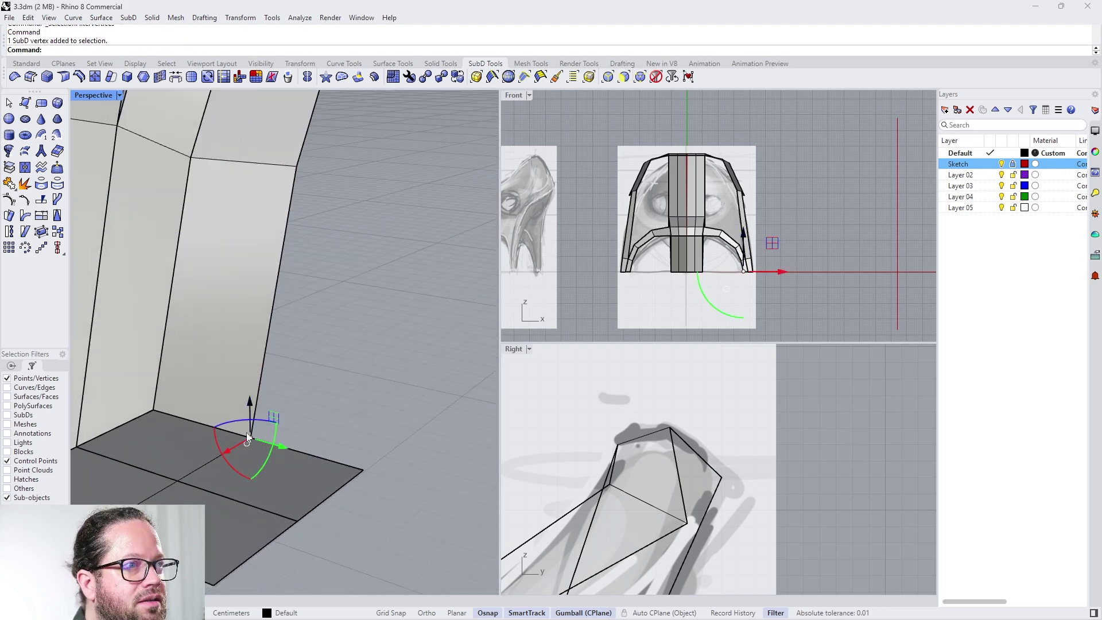
{"action": "left_click_drag", "start_coordinate": [247, 436], "coordinate": [223, 460]}
{"action": "key", "text": "ctrl+z"}
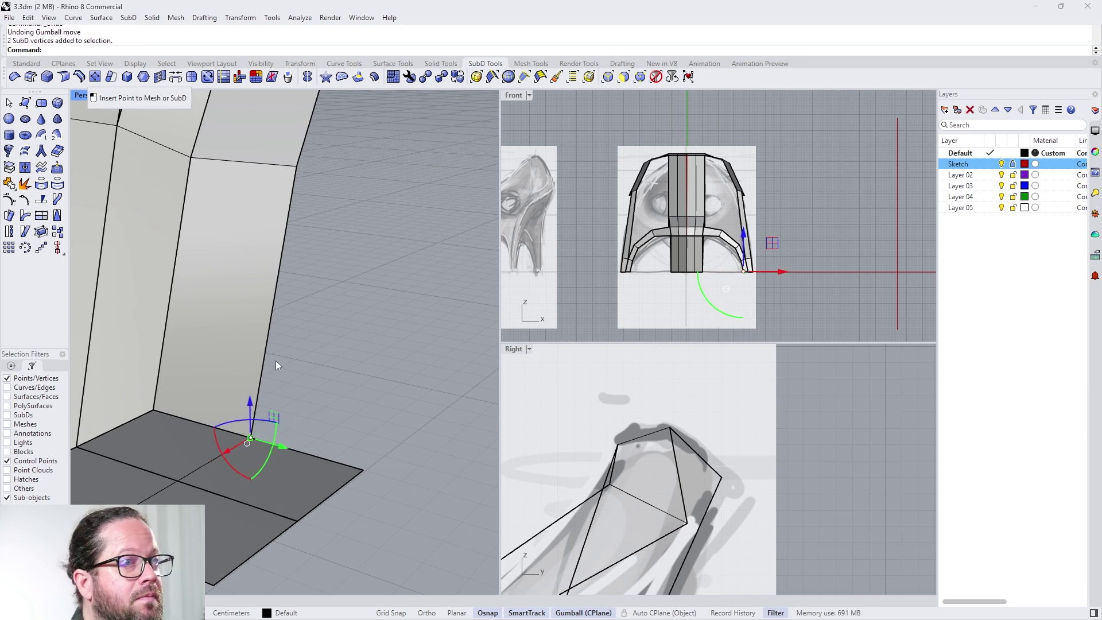
Step: Stitch the arch strip's bottom vertex to the sole's mid-edge vertex at their average location and return the SubD to smooth display
{"action": "left_click", "coordinate": [159, 79]}
{"action": "scroll", "coordinate": [253, 402], "scroll_direction": "up", "scroll_amount": 5}
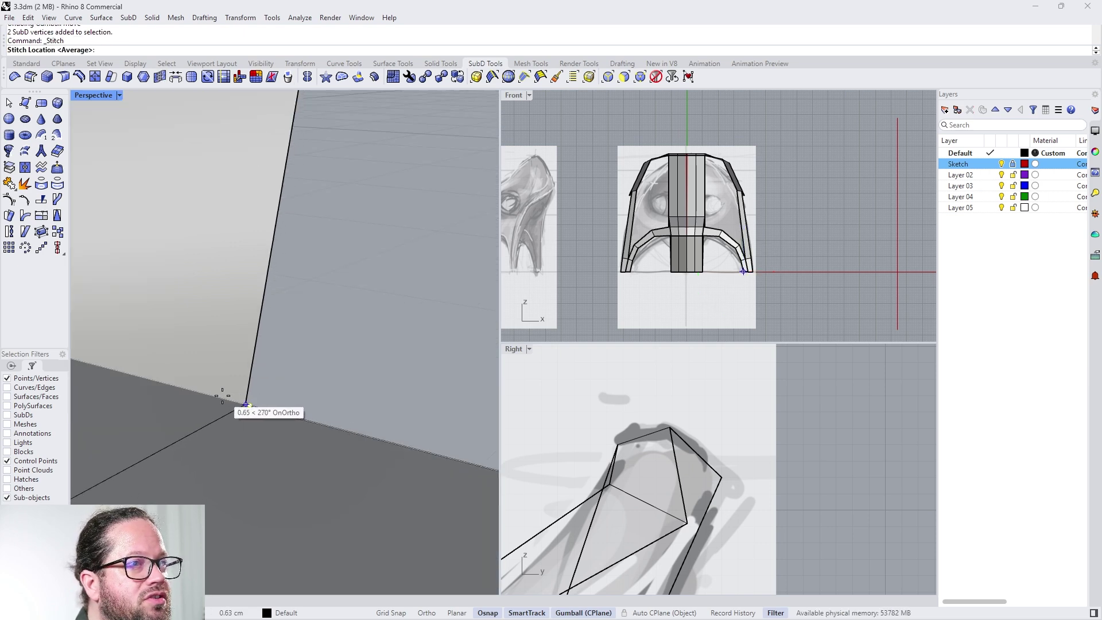
{"action": "right_click_drag", "start_coordinate": [246, 405], "coordinate": [327, 479], "text": "shift"}
{"action": "left_click", "coordinate": [327, 479]}
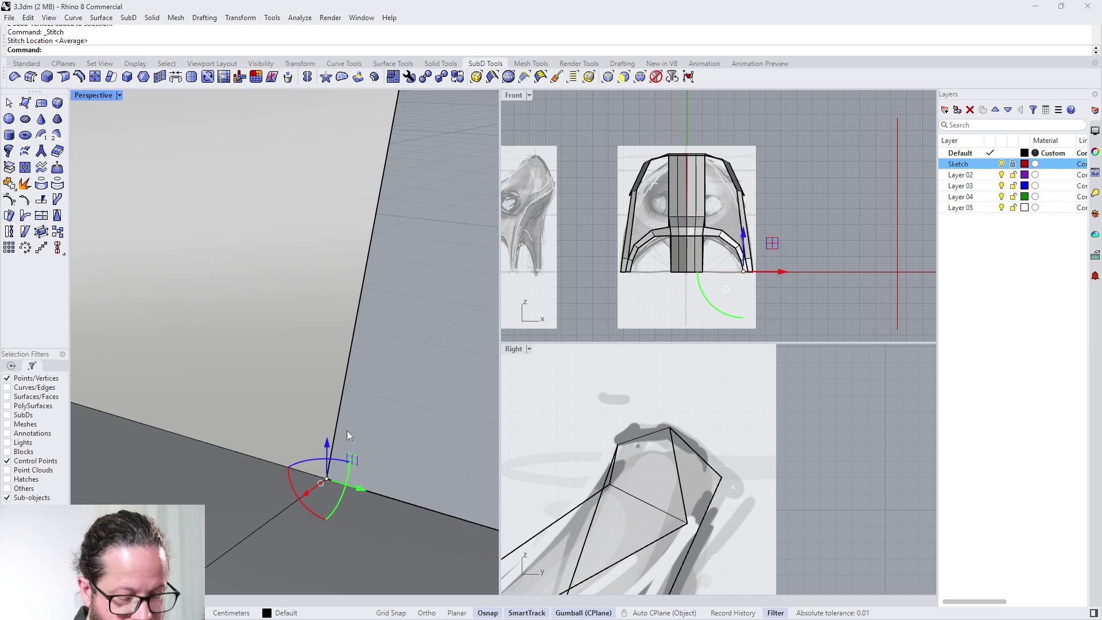
{"action": "right_click", "coordinate": [392, 415]}
{"action": "right_click_drag", "start_coordinate": [292, 431], "coordinate": [339, 408], "text": "shift"}
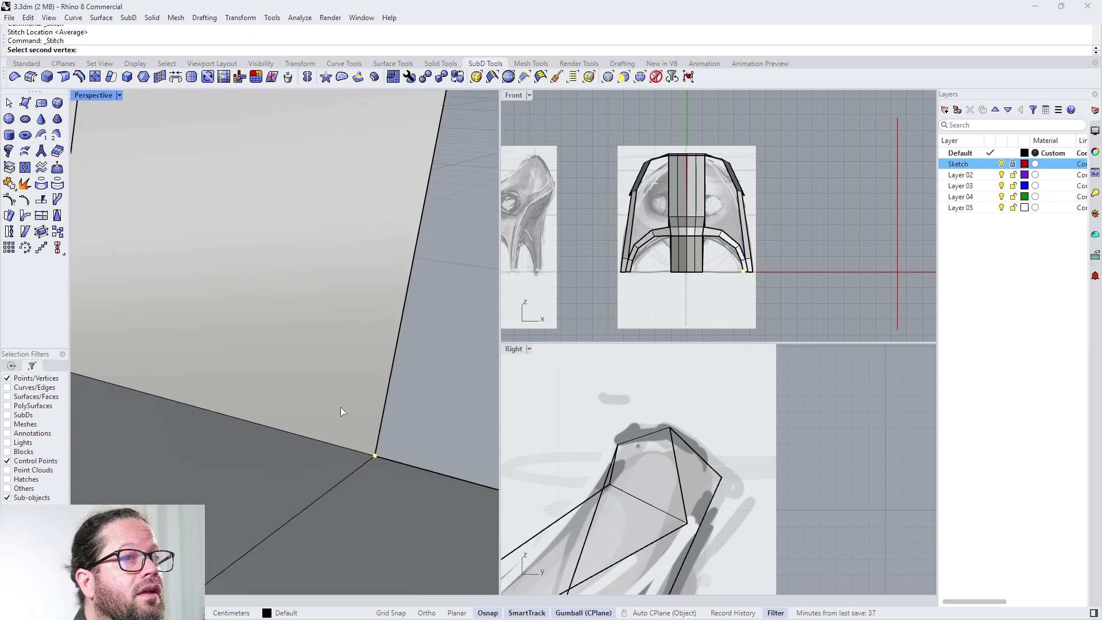
{"action": "scroll", "coordinate": [328, 444], "scroll_direction": "down", "scroll_amount": 4}
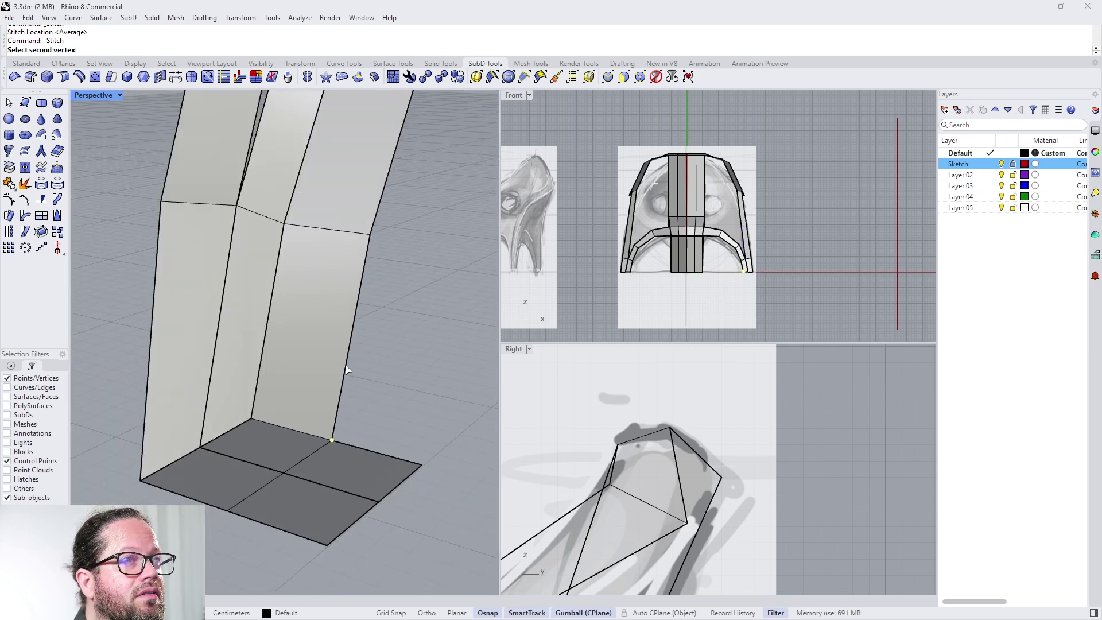
{"action": "right_click_drag", "start_coordinate": [346, 370], "coordinate": [339, 374]}
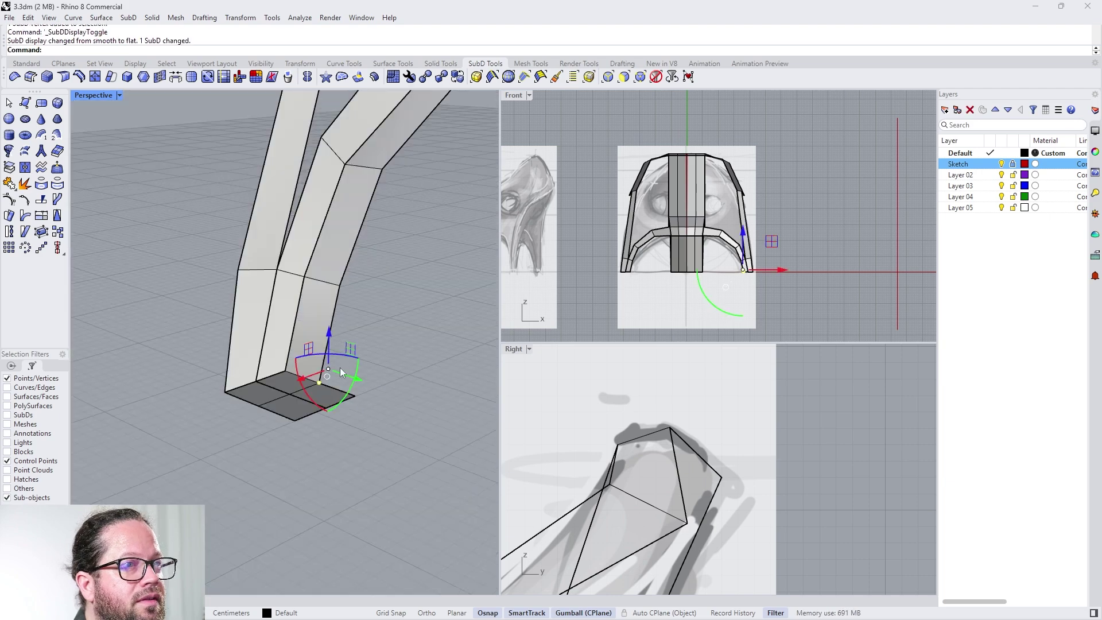
{"action": "scroll", "coordinate": [340, 365], "scroll_direction": "up", "scroll_amount": 5}
{"action": "key", "text": "Tab"}
{"action": "right_click_drag", "start_coordinate": [293, 392], "coordinate": [257, 332]}
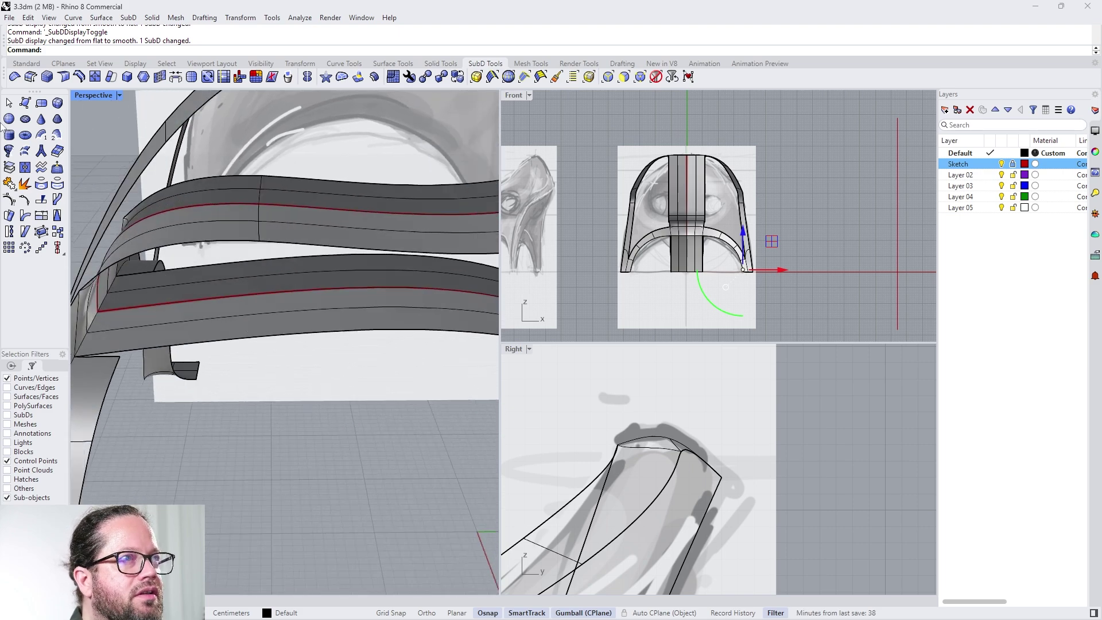
Step: Insert an edge ring across the lower arch band beneath the seat, near its front end
{"action": "left_click", "coordinate": [80, 77]}
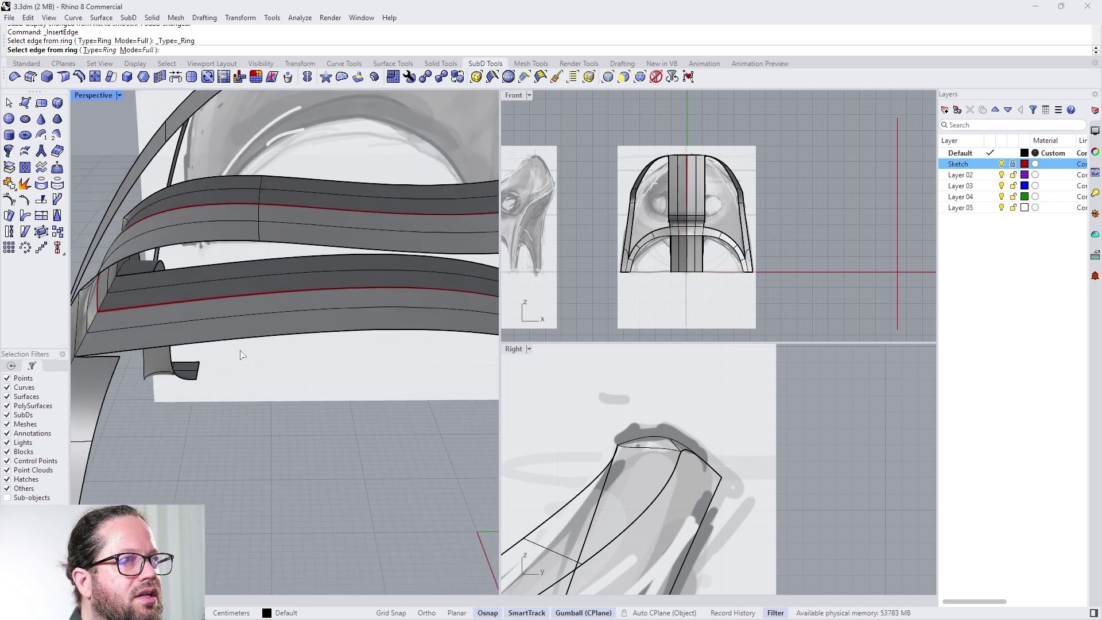
{"action": "left_click", "coordinate": [234, 339]}
{"action": "right_click", "coordinate": [234, 339]}
{"action": "left_click", "coordinate": [161, 347]}
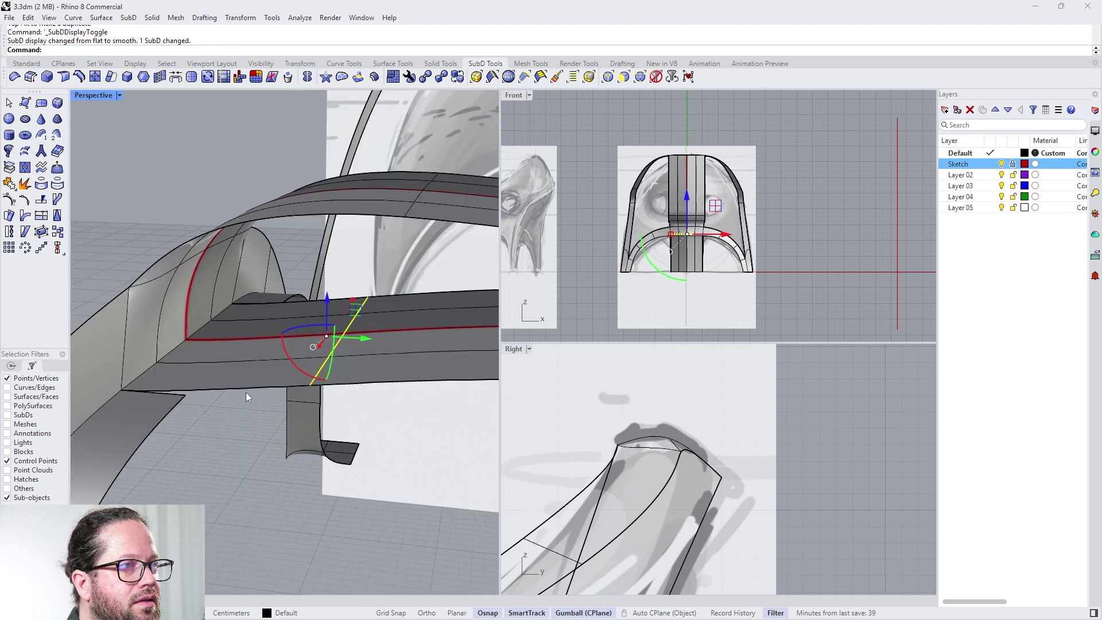
{"action": "right_click_drag", "start_coordinate": [246, 391], "coordinate": [384, 452]}
{"action": "scroll", "coordinate": [274, 389], "scroll_direction": "down", "scroll_amount": 5}
{"action": "scroll", "coordinate": [327, 404], "scroll_direction": "down", "scroll_amount": 5}
{"action": "scroll", "coordinate": [307, 387], "scroll_direction": "up", "scroll_amount": 6}
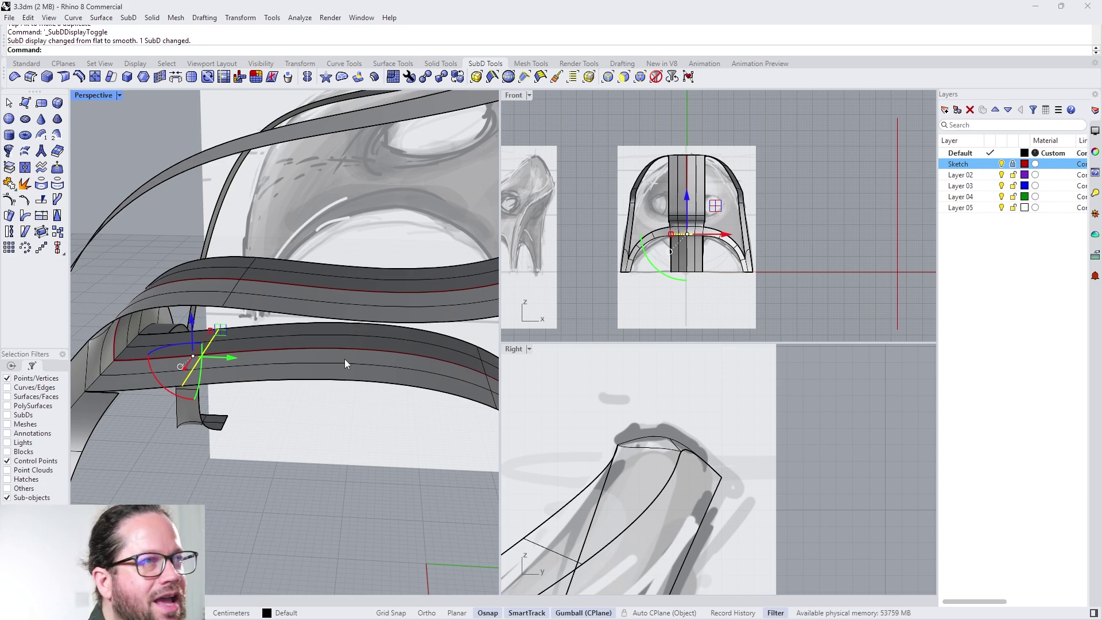
Step: Select the new edge ring's two outer vertices on the lower arch band and shift them along the arch
{"action": "right_click_drag", "start_coordinate": [262, 356], "coordinate": [167, 380]}
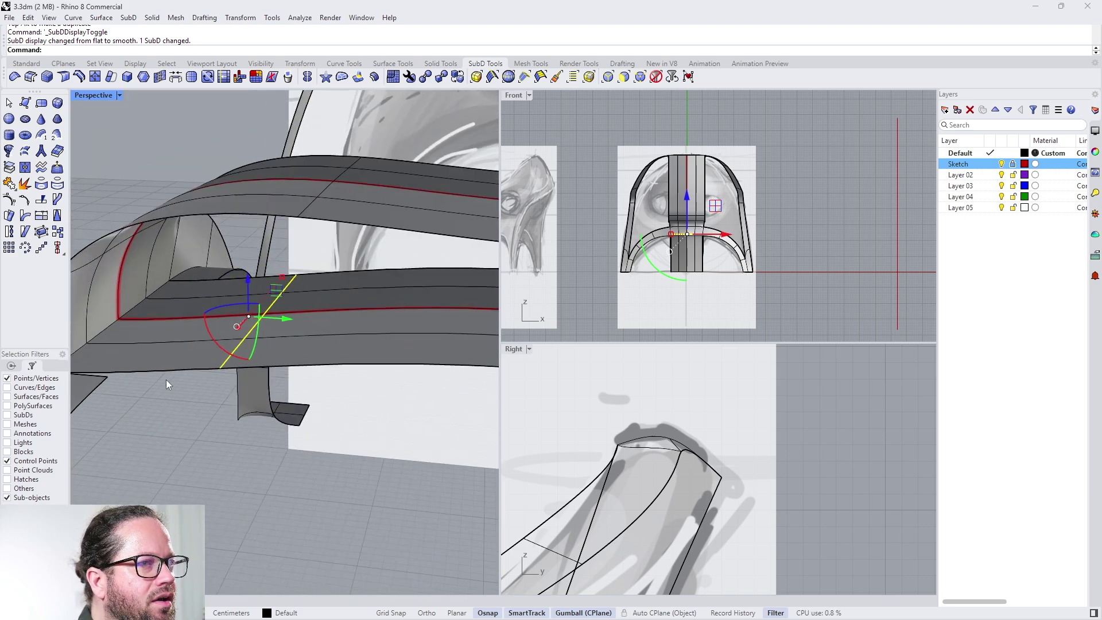
{"action": "left_click", "coordinate": [107, 376]}
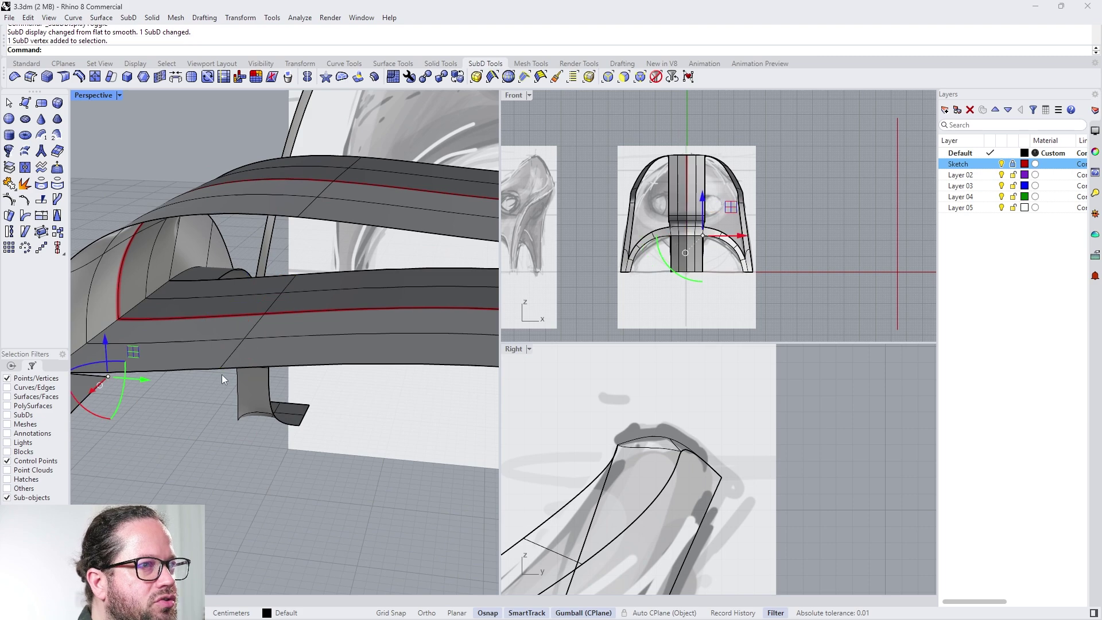
{"action": "left_click", "coordinate": [221, 368], "text": "shift"}
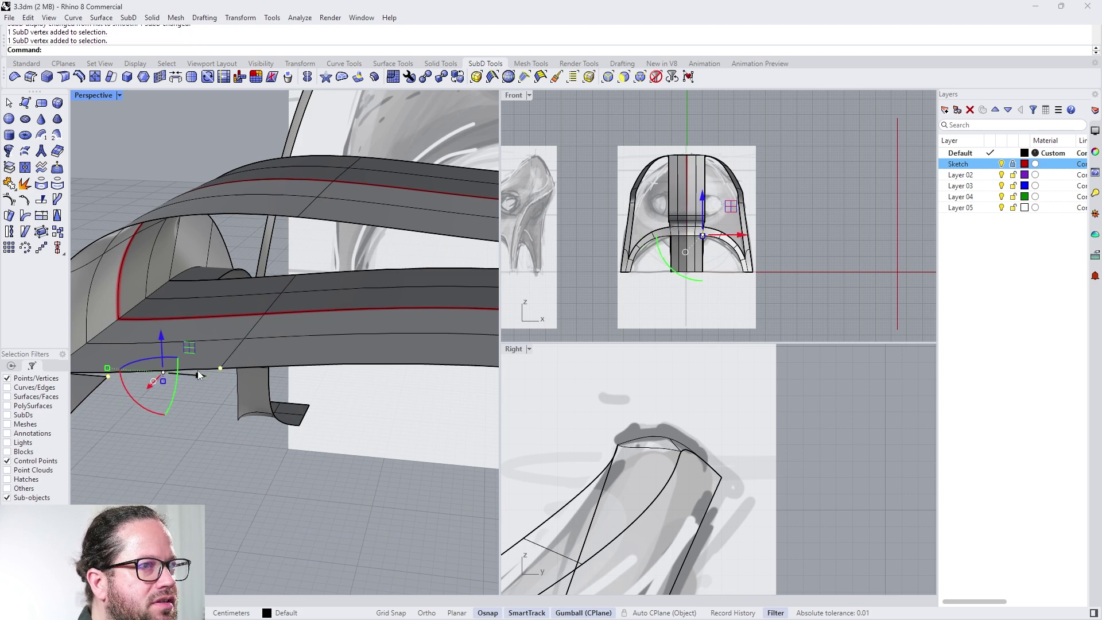
{"action": "left_click", "coordinate": [158, 78]}
{"action": "right_click", "coordinate": [323, 380]}
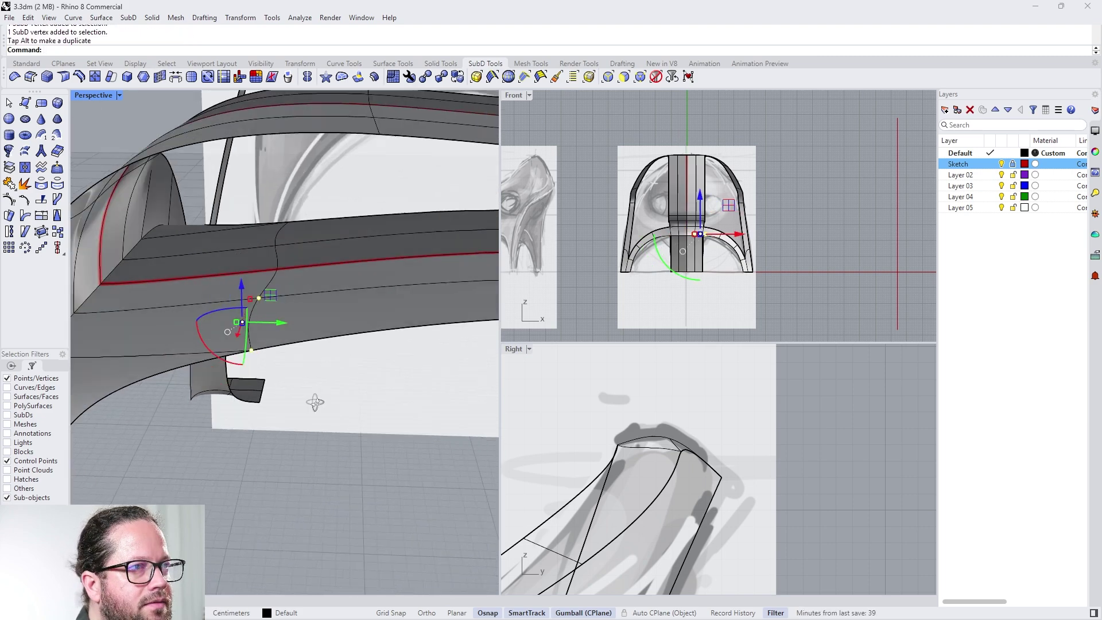
{"action": "right_click_drag", "start_coordinate": [315, 404], "coordinate": [270, 388]}
{"action": "scroll", "coordinate": [289, 402], "scroll_direction": "down", "scroll_amount": 8}
{"action": "scroll", "coordinate": [267, 390], "scroll_direction": "up", "scroll_amount": 6}
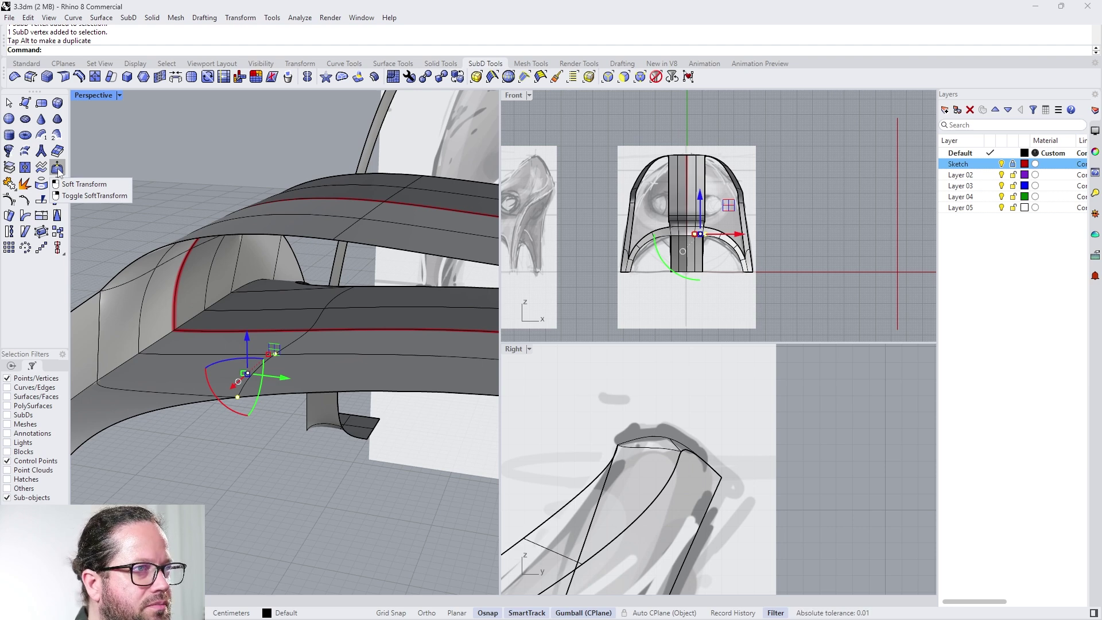
Step: Set a large Soft Transform radius, then select only the ring's outermost vertex and nudge it along the arch edge
{"action": "left_click", "coordinate": [57, 168]}
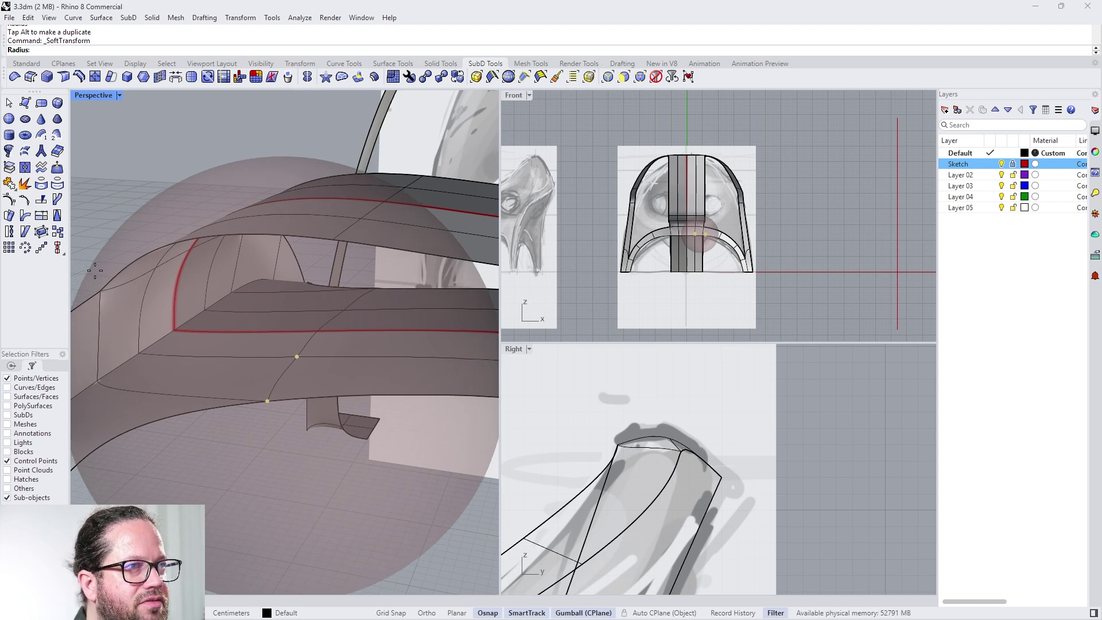
{"action": "left_click", "coordinate": [94, 270]}
{"action": "right_click_drag", "start_coordinate": [258, 338], "coordinate": [295, 351]}
{"action": "left_click", "coordinate": [273, 405]}
{"action": "left_click", "coordinate": [273, 405]}
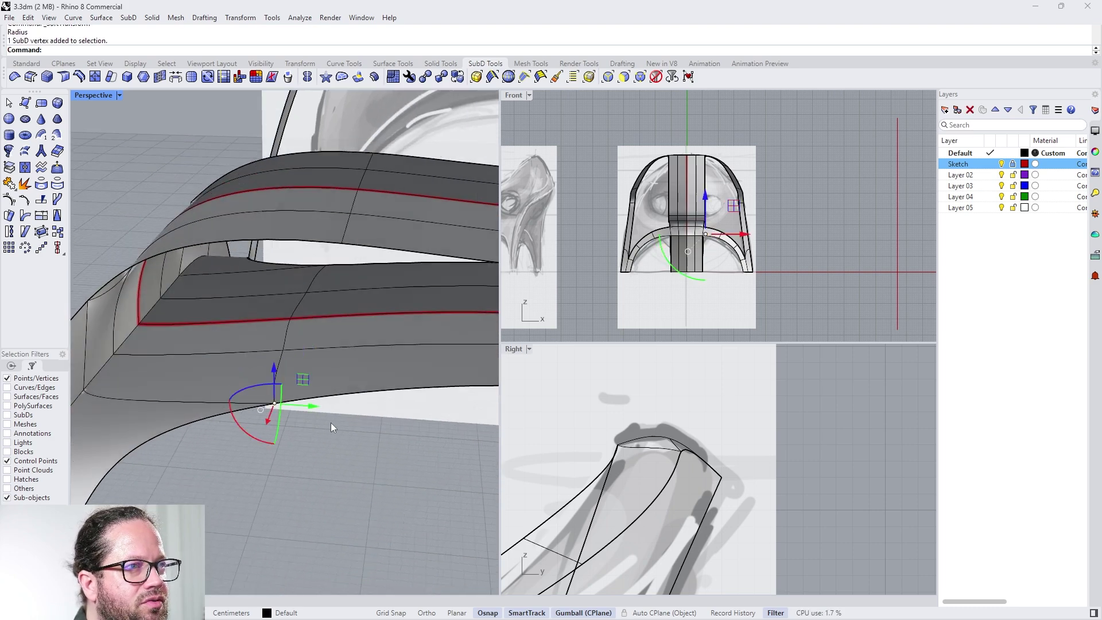
{"action": "right_click_drag", "start_coordinate": [331, 423], "coordinate": [302, 417]}
{"action": "mouse_move", "coordinate": [290, 406]}
{"action": "left_mouse_down"}
{"action": "mouse_move", "coordinate": [256, 393]}
{"action": "mouse_move", "coordinate": [346, 411]}
{"action": "mouse_move", "coordinate": [288, 407]}
{"action": "left_mouse_up"}
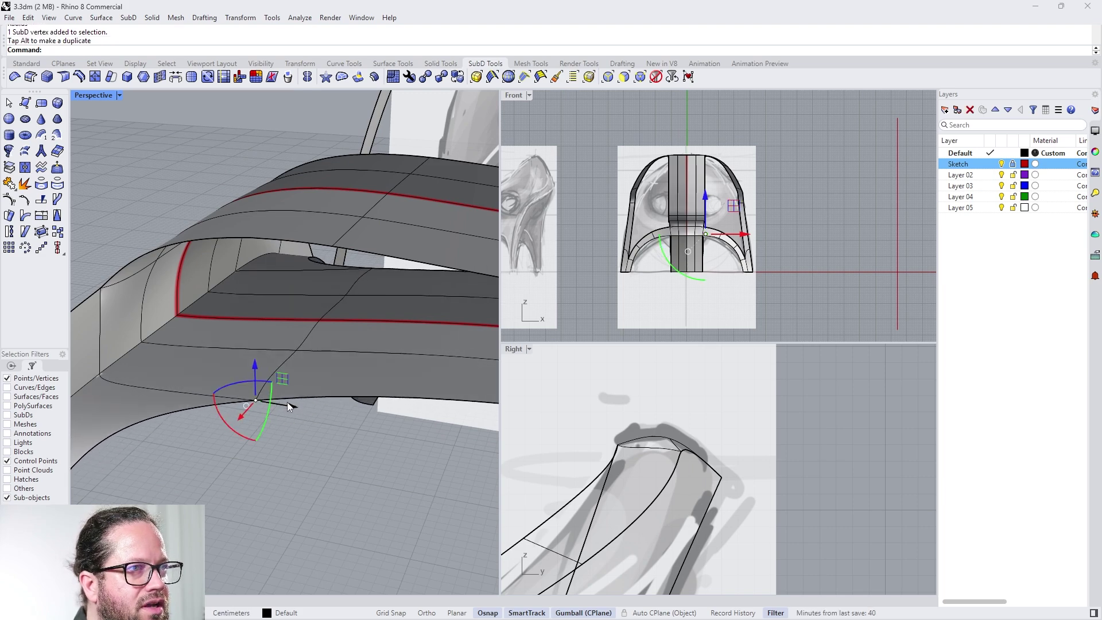
Step: Reduce the Soft Transform radius around the outer ring vertex and try small moves in smooth and flat display
{"action": "left_click", "coordinate": [58, 167]}
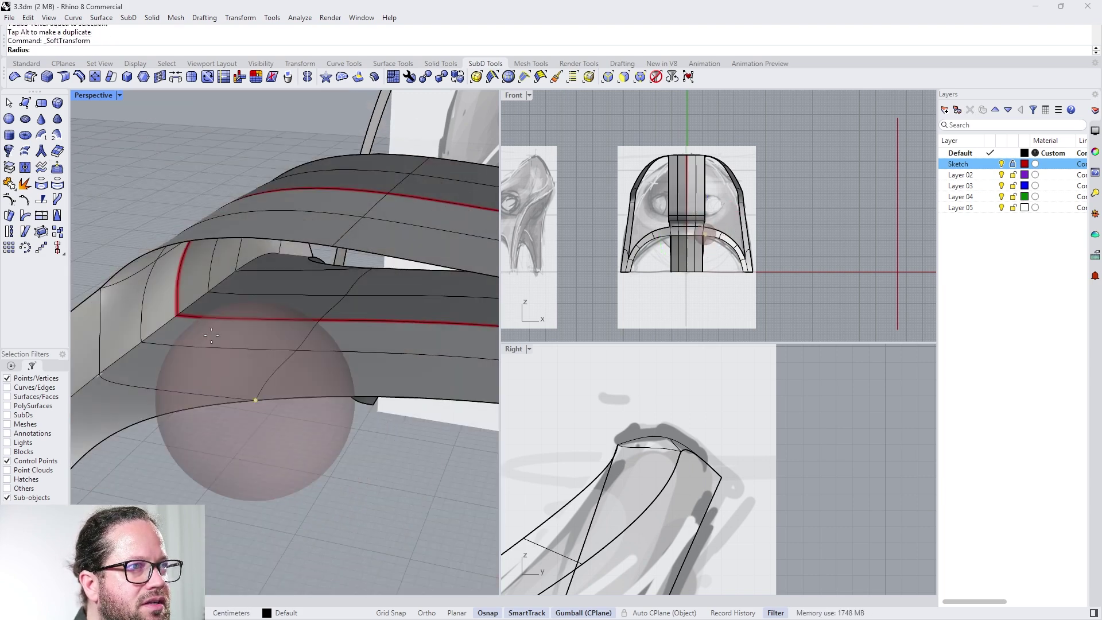
{"action": "left_click", "coordinate": [264, 386]}
{"action": "mouse_move", "coordinate": [292, 407]}
{"action": "left_mouse_down"}
{"action": "mouse_move", "coordinate": [276, 405]}
{"action": "mouse_move", "coordinate": [311, 406]}
{"action": "mouse_move", "coordinate": [280, 404]}
{"action": "mouse_move", "coordinate": [303, 412]}
{"action": "left_mouse_up"}
{"action": "key", "text": "Tab"}
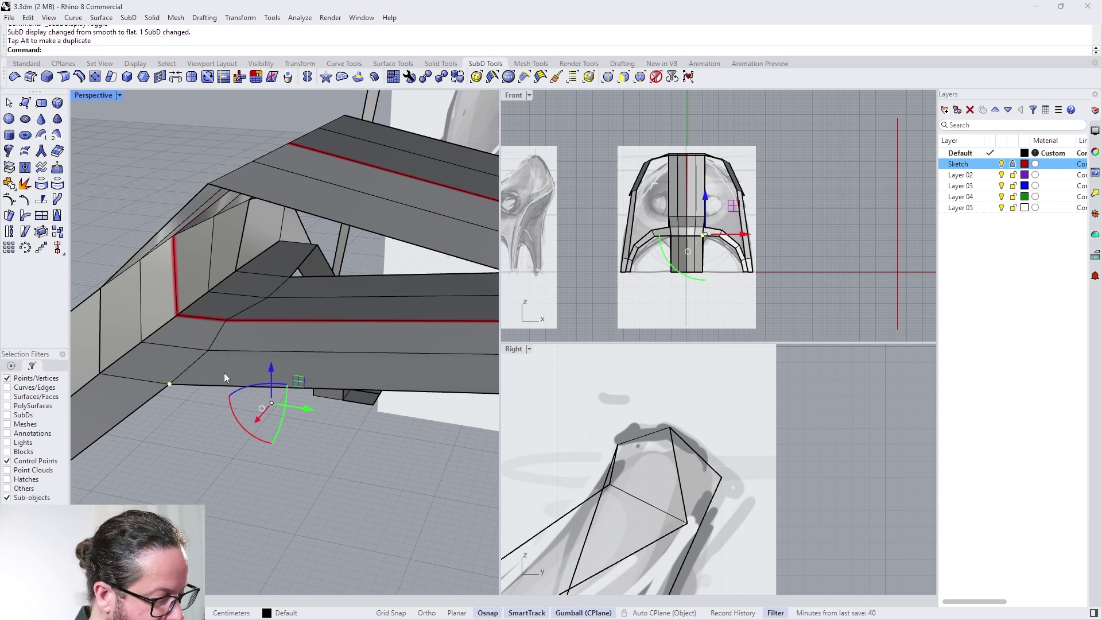
{"action": "mouse_move", "coordinate": [309, 406]}
{"action": "left_mouse_down"}
{"action": "mouse_move", "coordinate": [298, 405]}
{"action": "mouse_move", "coordinate": [329, 408]}
{"action": "mouse_move", "coordinate": [299, 412]}
{"action": "left_mouse_up"}
{"action": "key", "text": "Tab"}
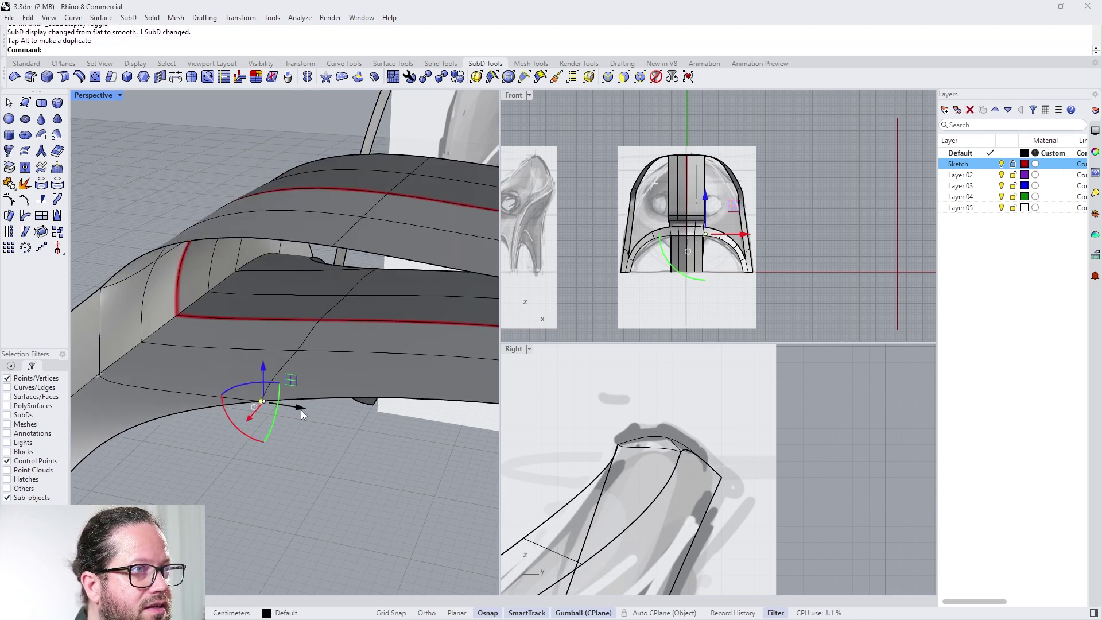
Step: Pick another Soft Transform radius, try moving the vertex in flat display, undo the last moves and return to smooth display
{"action": "left_click", "coordinate": [57, 167]}
{"action": "scroll", "coordinate": [343, 377], "scroll_direction": "down", "scroll_amount": 3}
{"action": "left_click", "coordinate": [340, 381]}
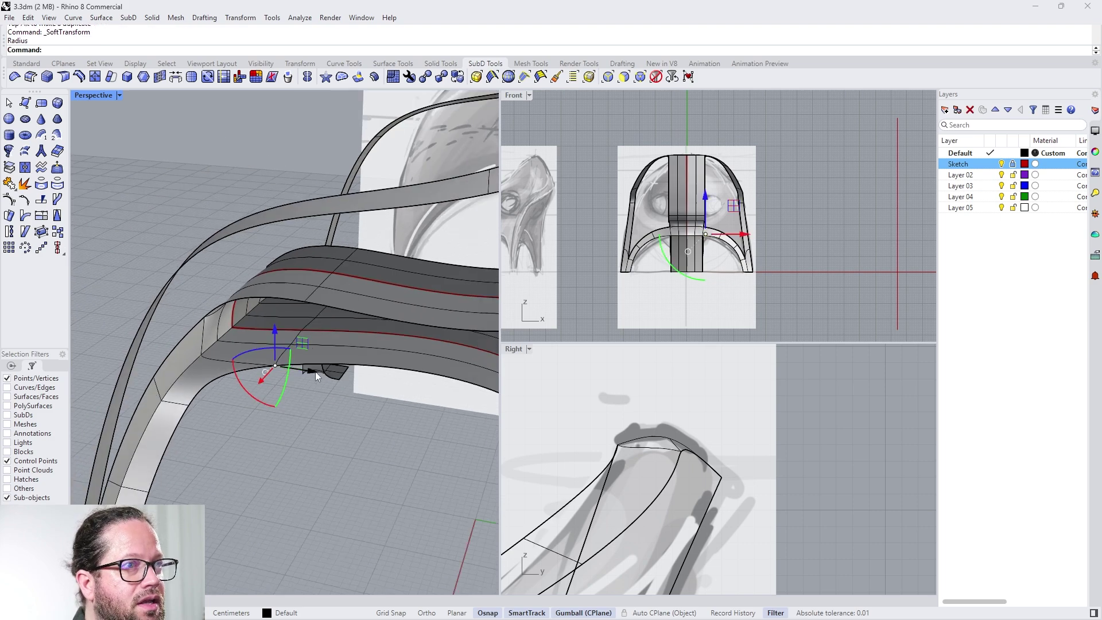
{"action": "right_click_drag", "start_coordinate": [315, 371], "coordinate": [273, 370]}
{"action": "key", "text": "Tab"}
{"action": "mouse_move", "coordinate": [273, 370]}
{"action": "left_mouse_down"}
{"action": "mouse_move", "coordinate": [338, 381]}
{"action": "mouse_move", "coordinate": [272, 368]}
{"action": "mouse_move", "coordinate": [334, 380]}
{"action": "mouse_move", "coordinate": [293, 373]}
{"action": "left_mouse_up"}
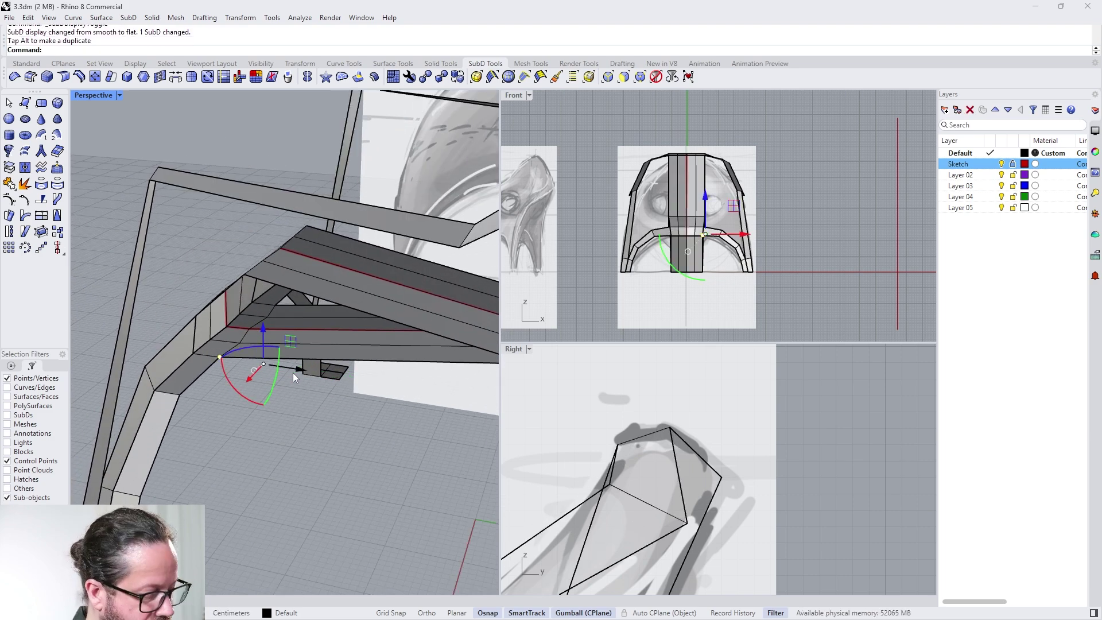
{"action": "key", "text": "ctrl+z"}
{"action": "key", "text": "ctrl+z"}
{"action": "key", "text": "Tab"}
Step: Delete the two protruding end faces at the bottom of the front leg's foot
{"action": "right_click_drag", "start_coordinate": [293, 374], "coordinate": [333, 489]}
{"action": "scroll", "coordinate": [364, 396], "scroll_direction": "down", "scroll_amount": 4}
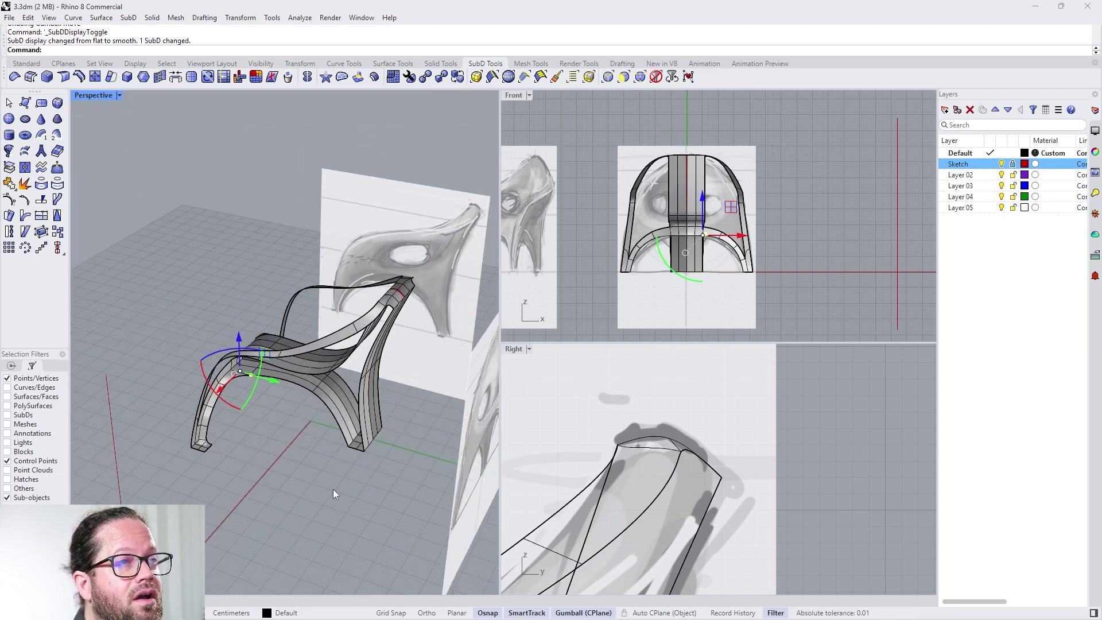
{"action": "scroll", "coordinate": [333, 489], "scroll_direction": "up", "scroll_amount": 4}
{"action": "scroll", "coordinate": [151, 450], "scroll_direction": "up", "scroll_amount": 8}
{"action": "scroll", "coordinate": [156, 411], "scroll_direction": "down", "scroll_amount": 9}
{"action": "right_click_drag", "start_coordinate": [221, 420], "coordinate": [303, 378]}
{"action": "scroll", "coordinate": [304, 380], "scroll_direction": "up", "scroll_amount": 5}
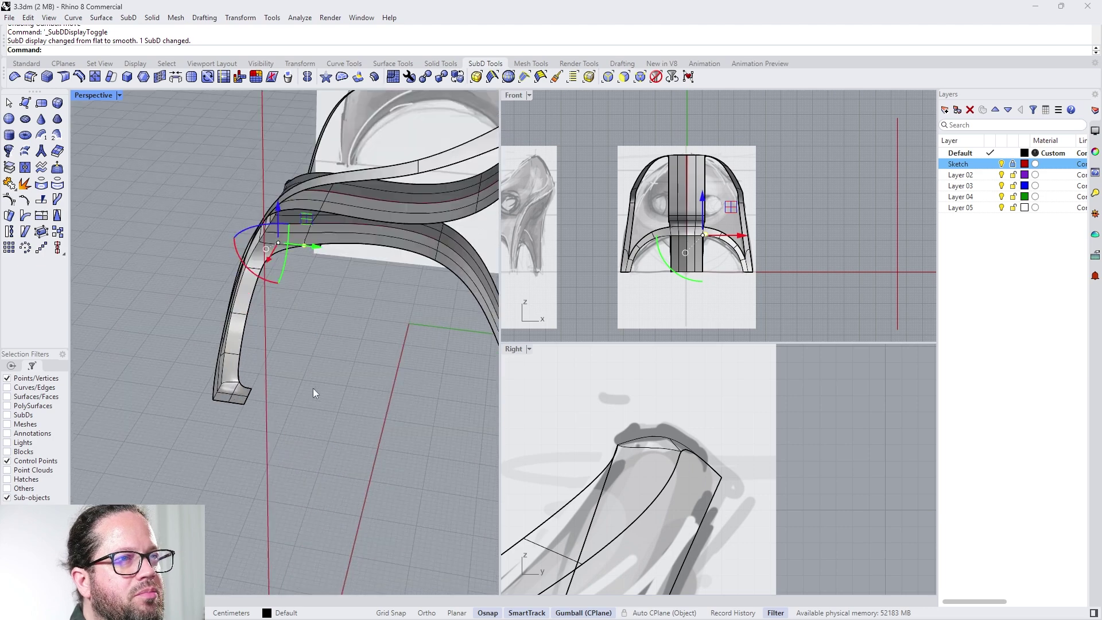
{"action": "left_click", "coordinate": [628, 76]}
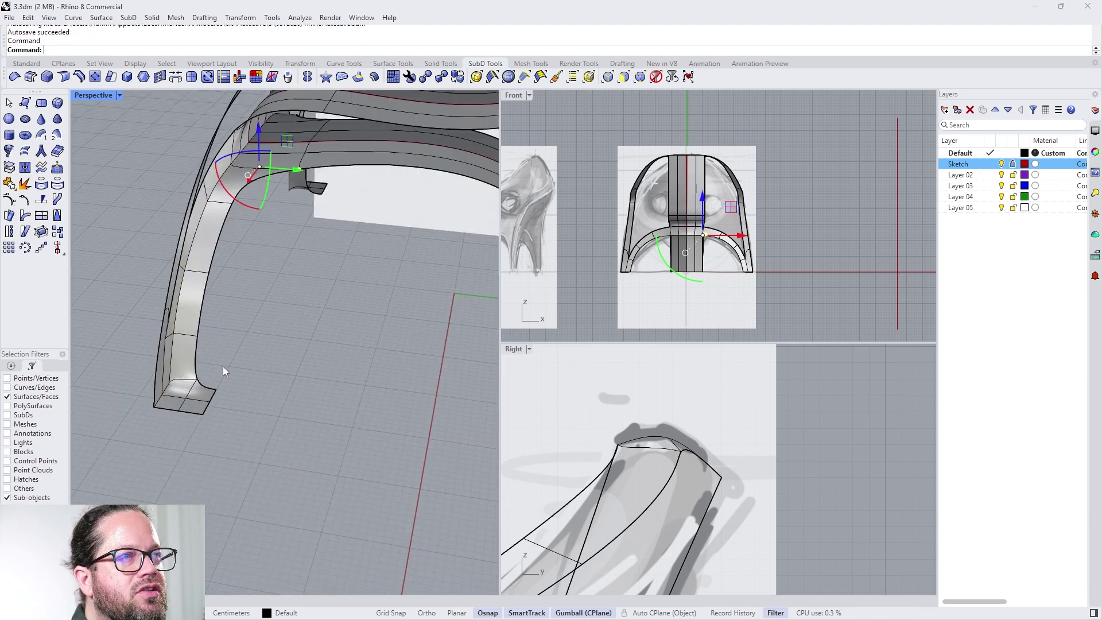
{"action": "left_click", "coordinate": [201, 396]}
{"action": "left_click", "coordinate": [196, 410], "text": "shift"}
{"action": "scroll", "coordinate": [201, 410], "scroll_direction": "up", "scroll_amount": 6}
{"action": "key", "text": "Delete"}
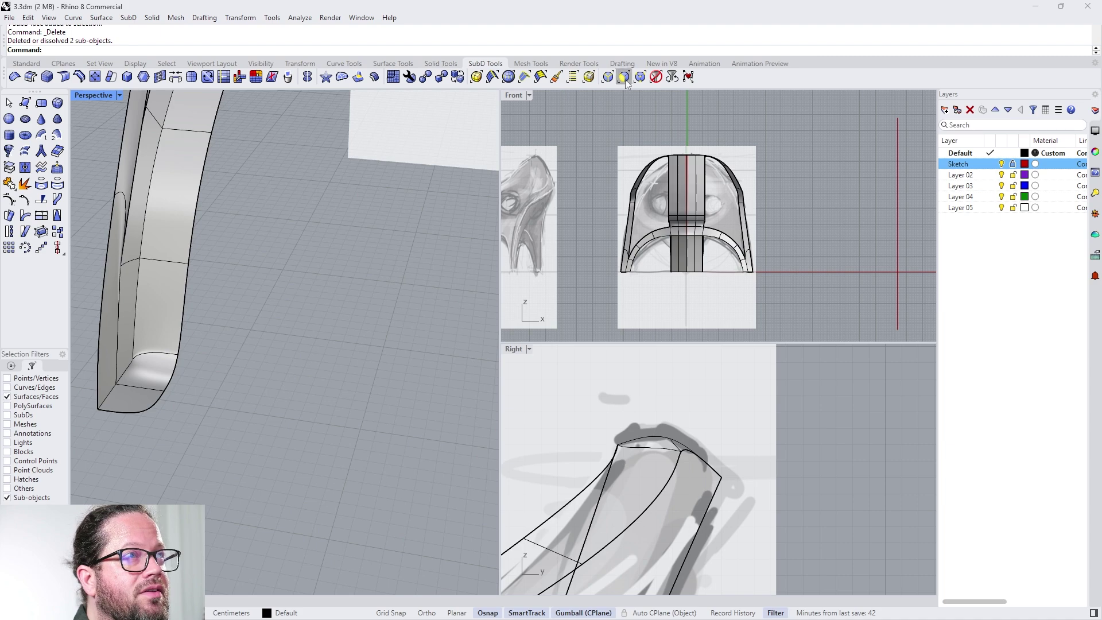
Step: Crease the two vertices on the open inner side of the front foot to give it sharp corners
{"action": "left_click", "coordinate": [640, 77]}
{"action": "left_click", "coordinate": [143, 411]}
{"action": "scroll", "coordinate": [188, 378], "scroll_direction": "up", "scroll_amount": 7}
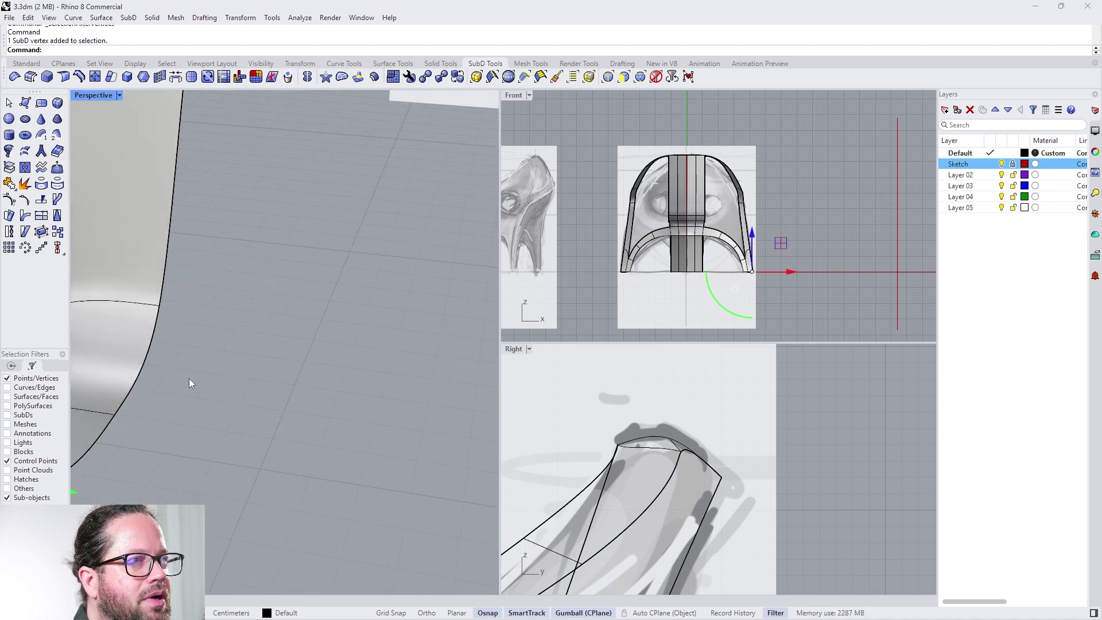
{"action": "scroll", "coordinate": [211, 338], "scroll_direction": "down", "scroll_amount": 5}
{"action": "right_click_drag", "start_coordinate": [216, 347], "coordinate": [196, 396]}
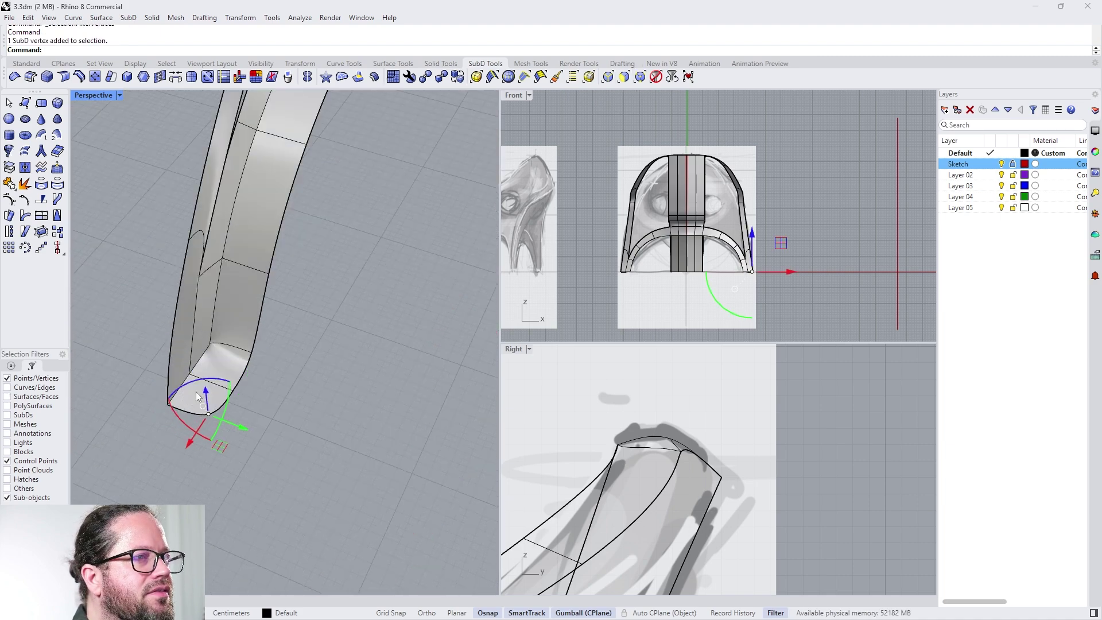
{"action": "left_click", "coordinate": [252, 353], "text": "shift"}
{"action": "right_click_drag", "start_coordinate": [299, 396], "coordinate": [317, 383]}
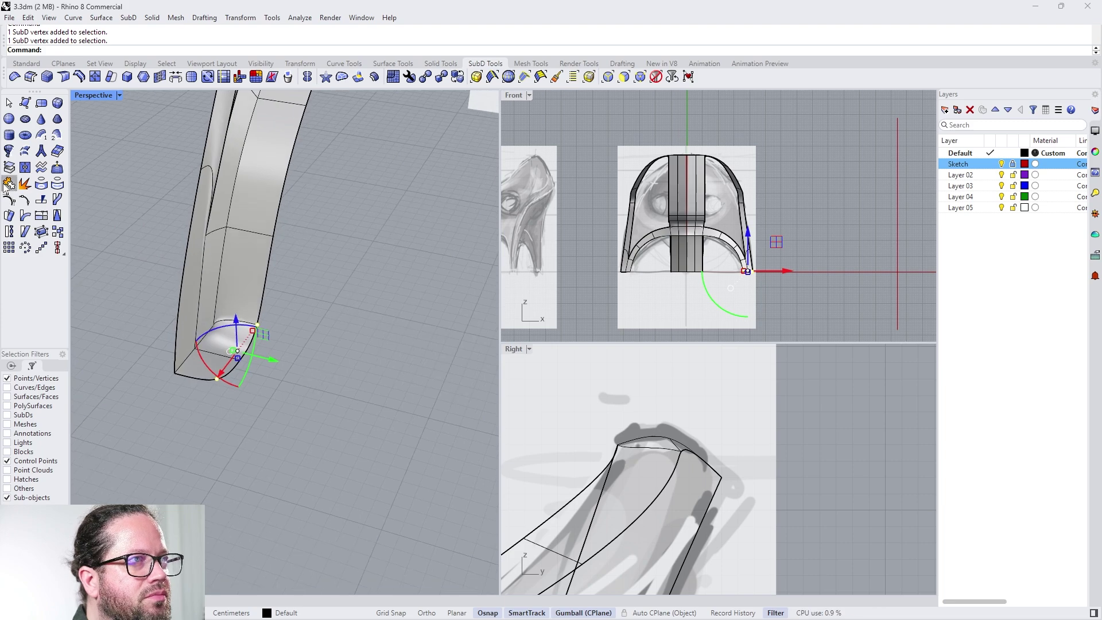
{"action": "left_click", "coordinate": [63, 77]}
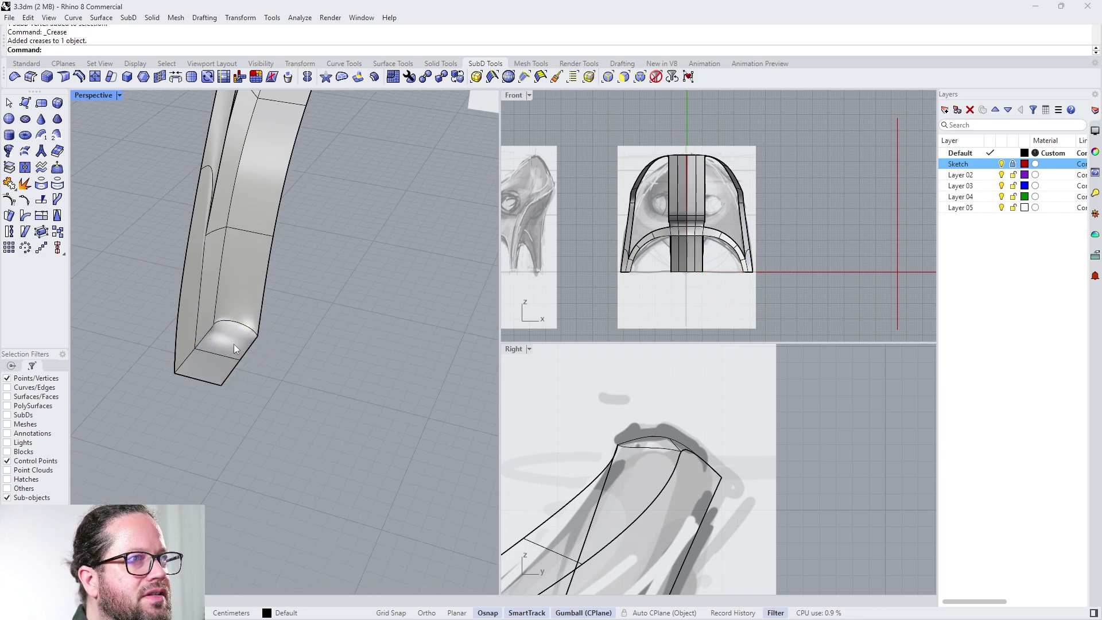
{"action": "right_click_drag", "start_coordinate": [233, 343], "coordinate": [204, 370]}
{"action": "scroll", "coordinate": [203, 323], "scroll_direction": "up", "scroll_amount": 3}
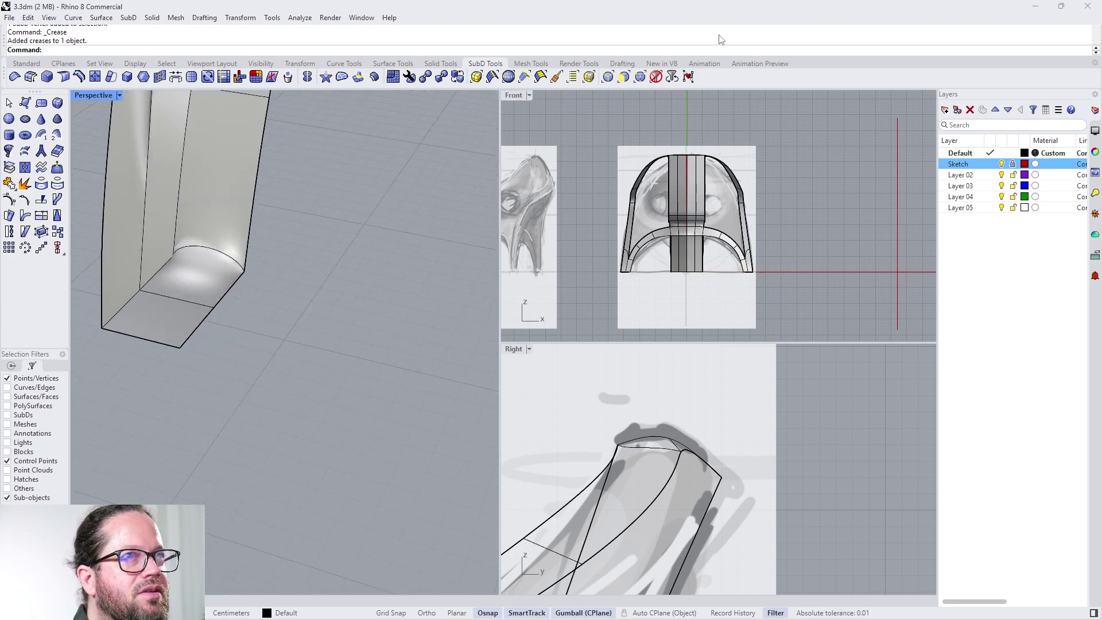
Step: Select the front foot's open bottom edge loop, try moving it rearward, and undo the move
{"action": "left_click", "coordinate": [612, 79]}
{"action": "double_click", "coordinate": [232, 287]}
{"action": "scroll", "coordinate": [260, 306], "scroll_direction": "down", "scroll_amount": 4}
{"action": "left_click_drag", "start_coordinate": [261, 309], "coordinate": [283, 315]}
{"action": "key", "text": "ctrl+z"}
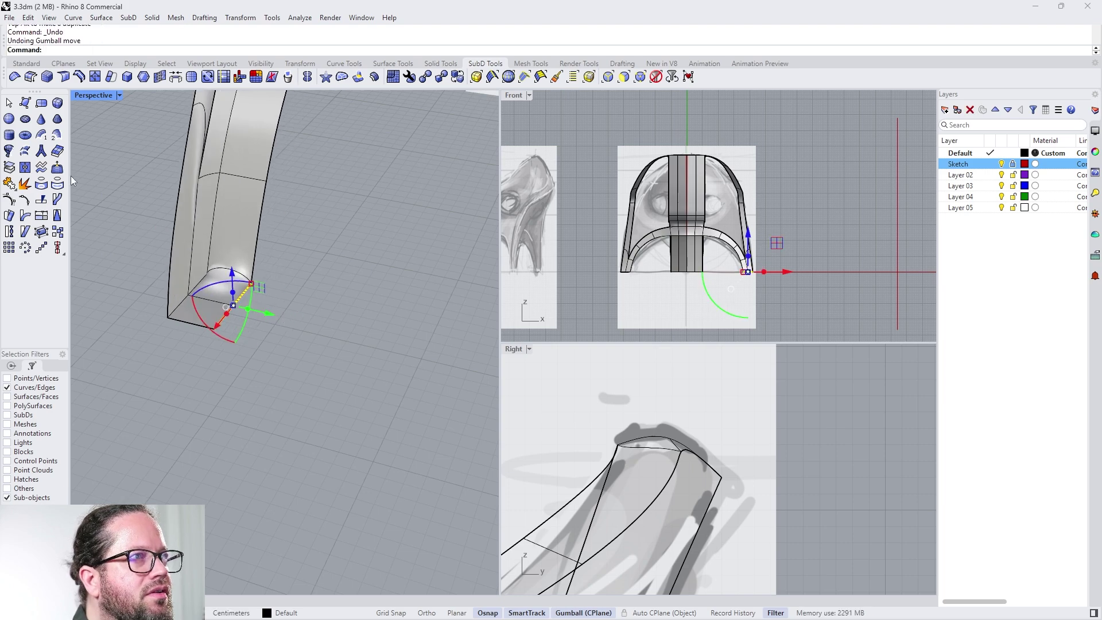
Step: Set a small Soft Transform radius around the foot's open bottom edge and move the edge rearward to widen the foot
{"action": "left_click", "coordinate": [57, 167]}
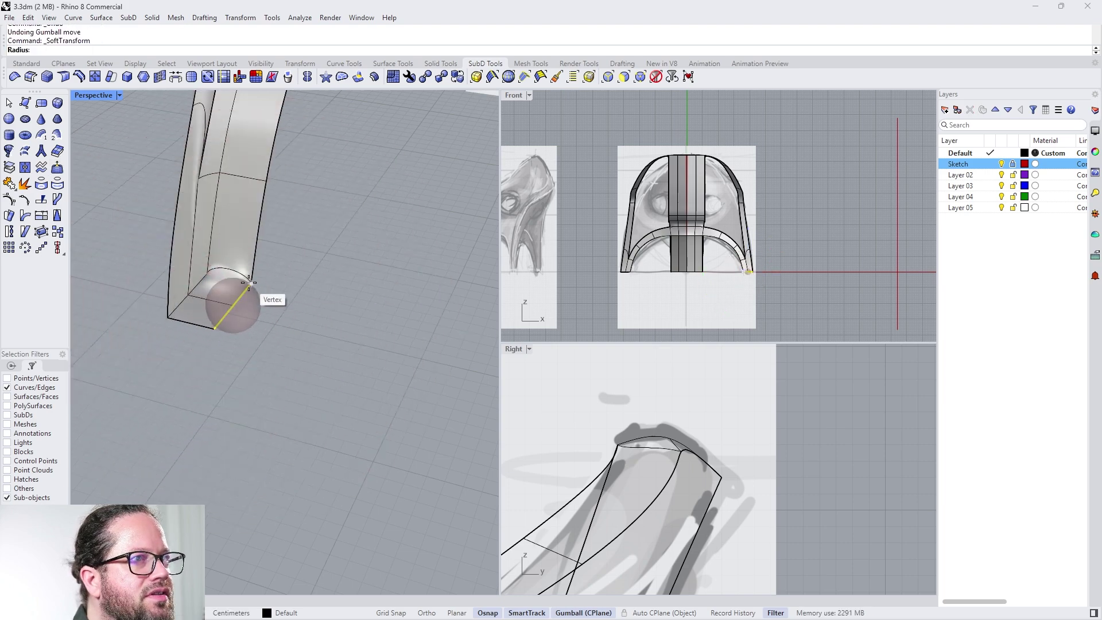
{"action": "left_click", "coordinate": [249, 281]}
{"action": "right_click_drag", "start_coordinate": [305, 316], "coordinate": [258, 344]}
{"action": "scroll", "coordinate": [275, 257], "scroll_direction": "up", "scroll_amount": 6}
Step: Move the inner edge vertices above the front foot rearward to smooth the leg's flow into the arch
{"action": "left_click", "coordinate": [266, 281]}
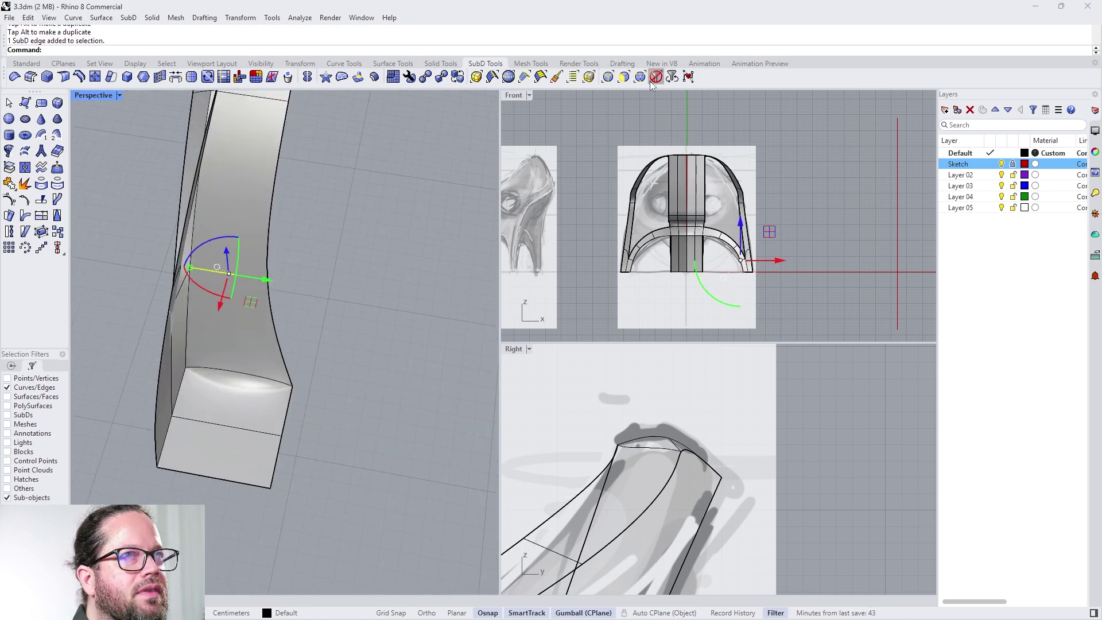
{"action": "left_click", "coordinate": [655, 78]}
{"action": "left_click", "coordinate": [268, 280]}
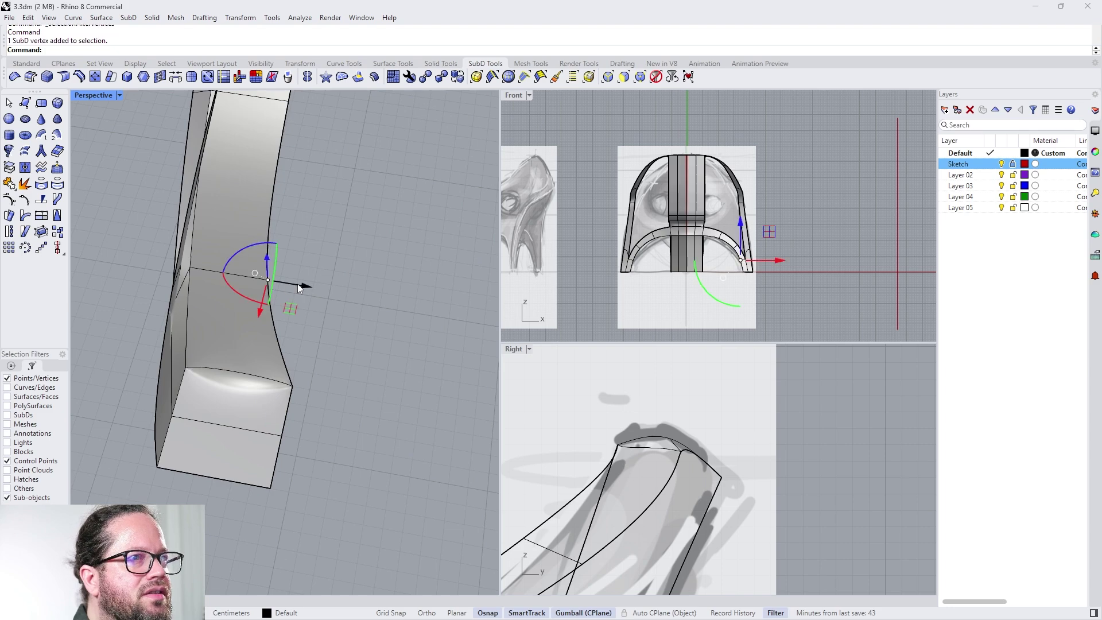
{"action": "left_click_drag", "start_coordinate": [298, 285], "coordinate": [340, 284]}
{"action": "scroll", "coordinate": [300, 310], "scroll_direction": "down", "scroll_amount": 10}
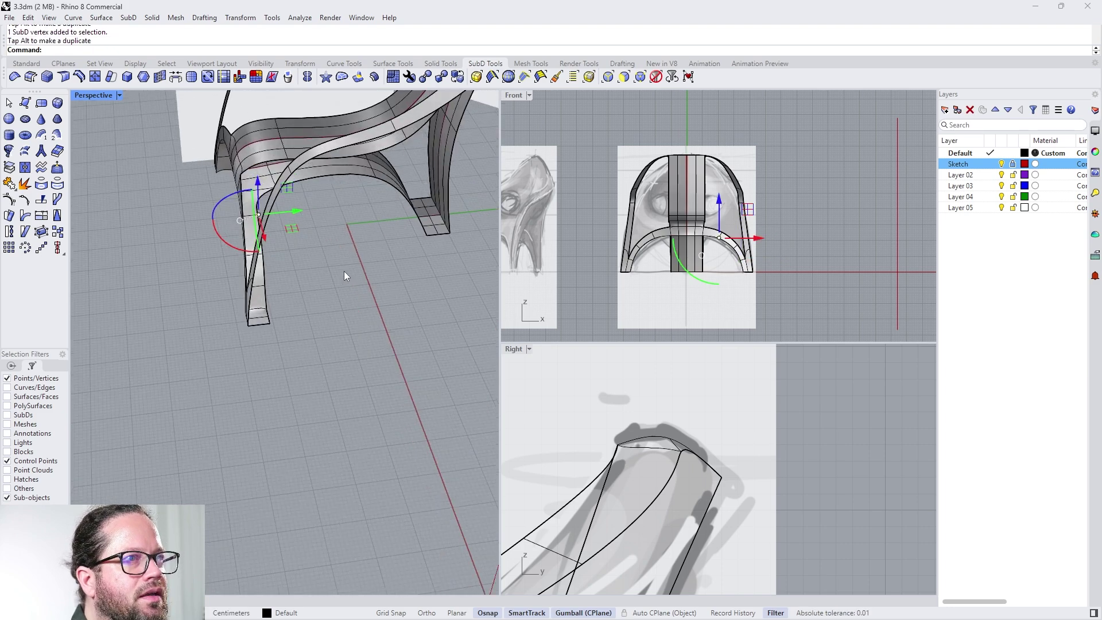
{"action": "right_click_drag", "start_coordinate": [344, 271], "coordinate": [189, 287]}
{"action": "scroll", "coordinate": [190, 287], "scroll_direction": "down", "scroll_amount": 4}
{"action": "right_click_drag", "start_coordinate": [276, 269], "coordinate": [302, 264]}
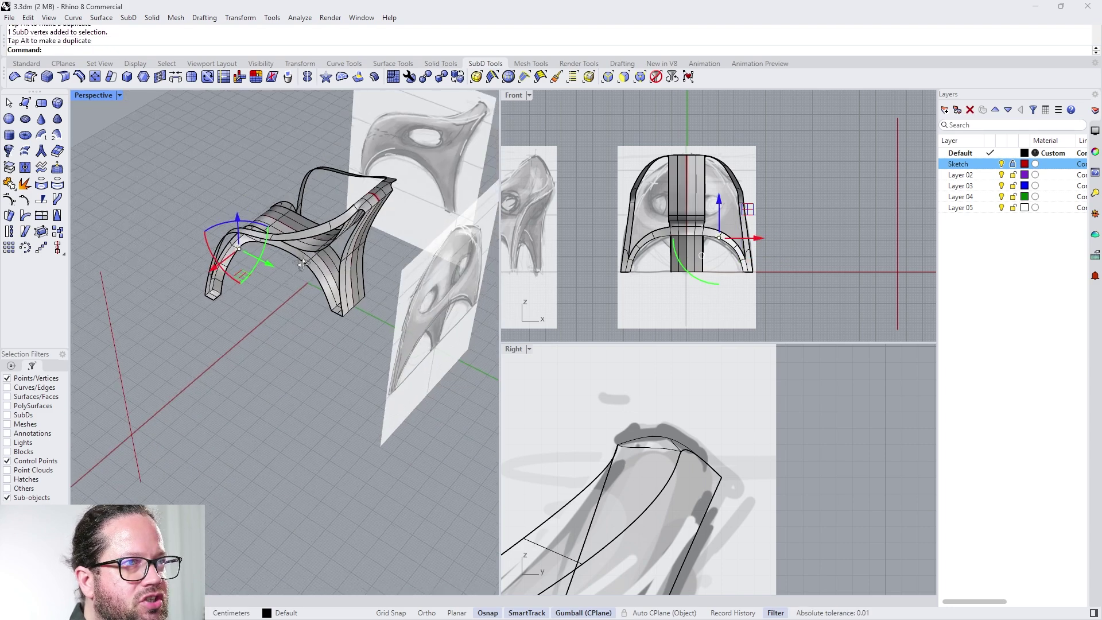
{"action": "scroll", "coordinate": [302, 263], "scroll_direction": "up", "scroll_amount": 5}
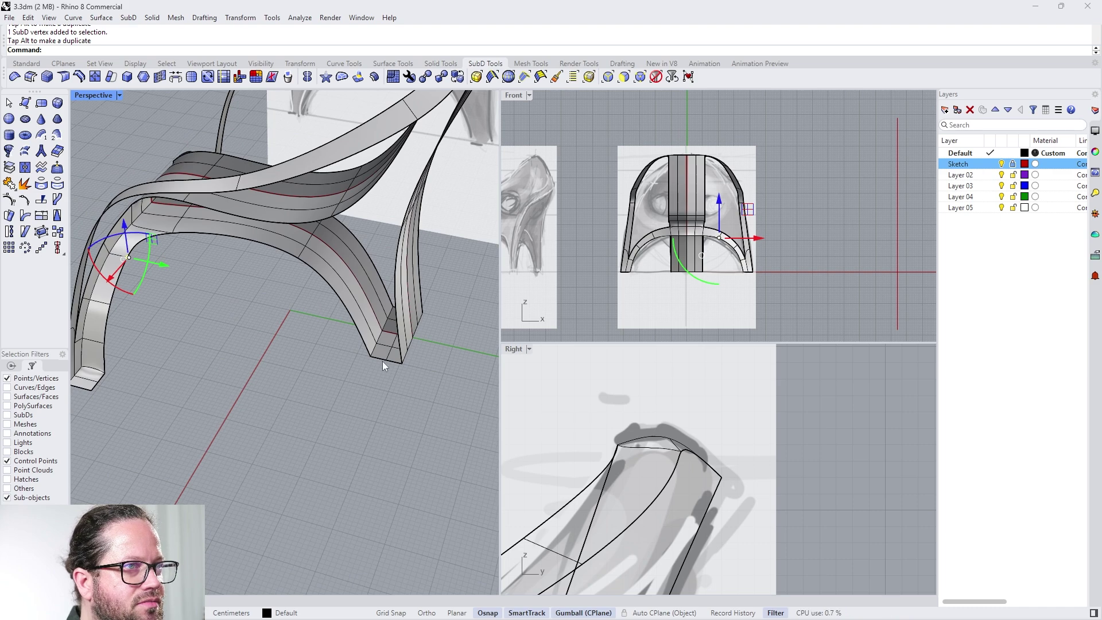
Step: Select the inner bottom edge of the front foot together with the facing bottom edge of the rear foot
{"action": "left_click", "coordinate": [608, 77]}
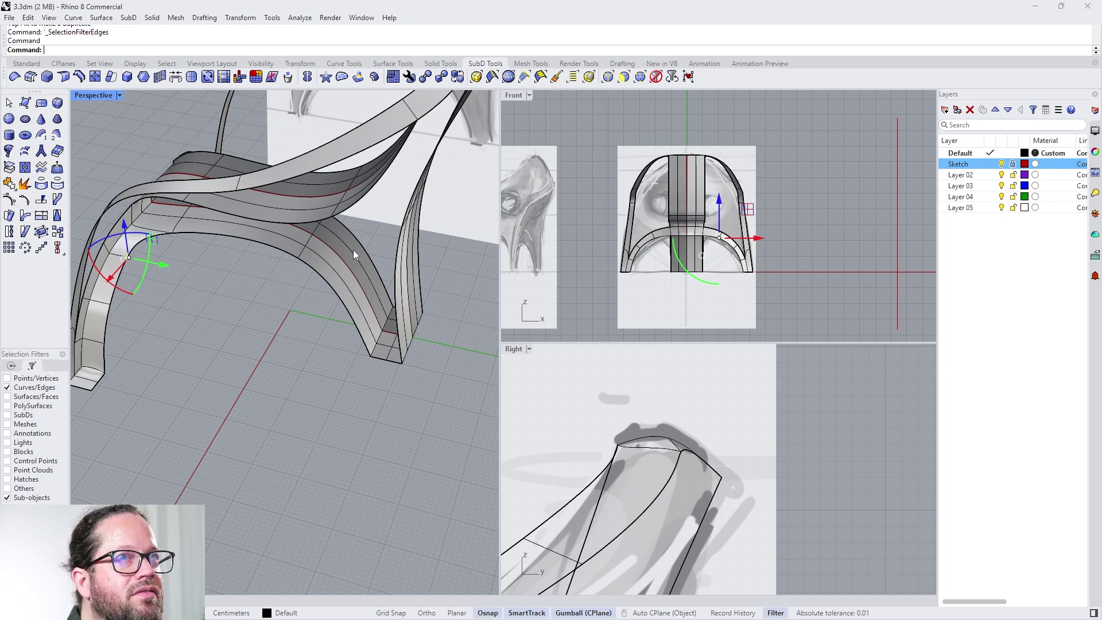
{"action": "double_click", "coordinate": [98, 379]}
{"action": "scroll", "coordinate": [419, 345], "scroll_direction": "up", "scroll_amount": 6}
{"action": "double_click", "coordinate": [432, 362], "text": "shift"}
{"action": "scroll", "coordinate": [432, 361], "scroll_direction": "down", "scroll_amount": 6}
{"action": "right_click_drag", "start_coordinate": [368, 339], "coordinate": [254, 294]}
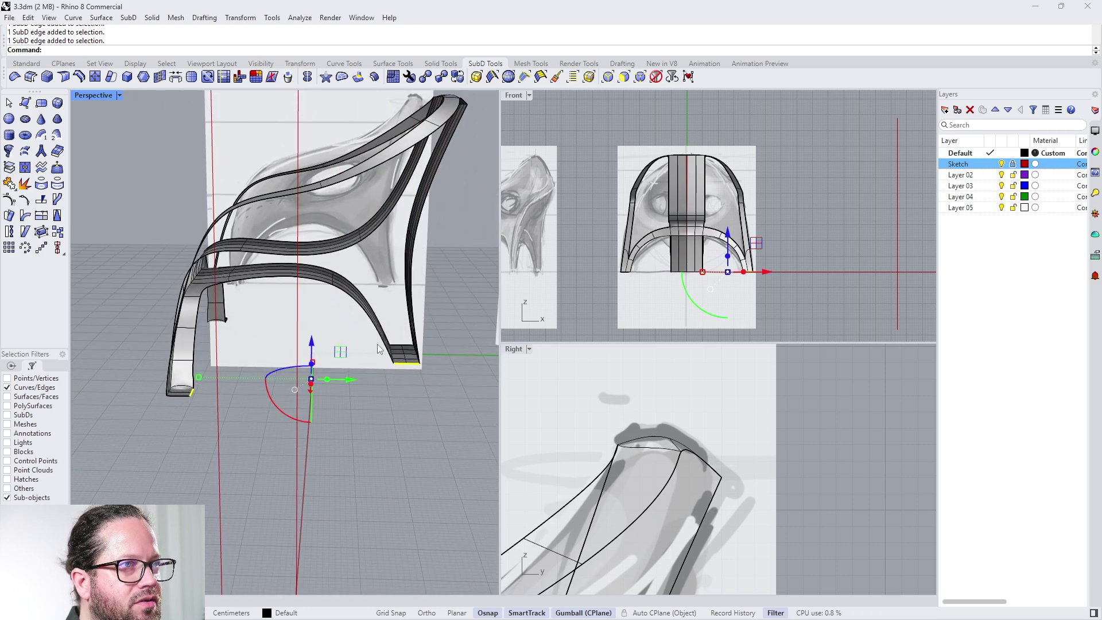
Step: Examine the chair's arches, legs and backrest from several angles to judge how the side bands line up
{"action": "right_click_drag", "start_coordinate": [391, 309], "coordinate": [153, 399]}
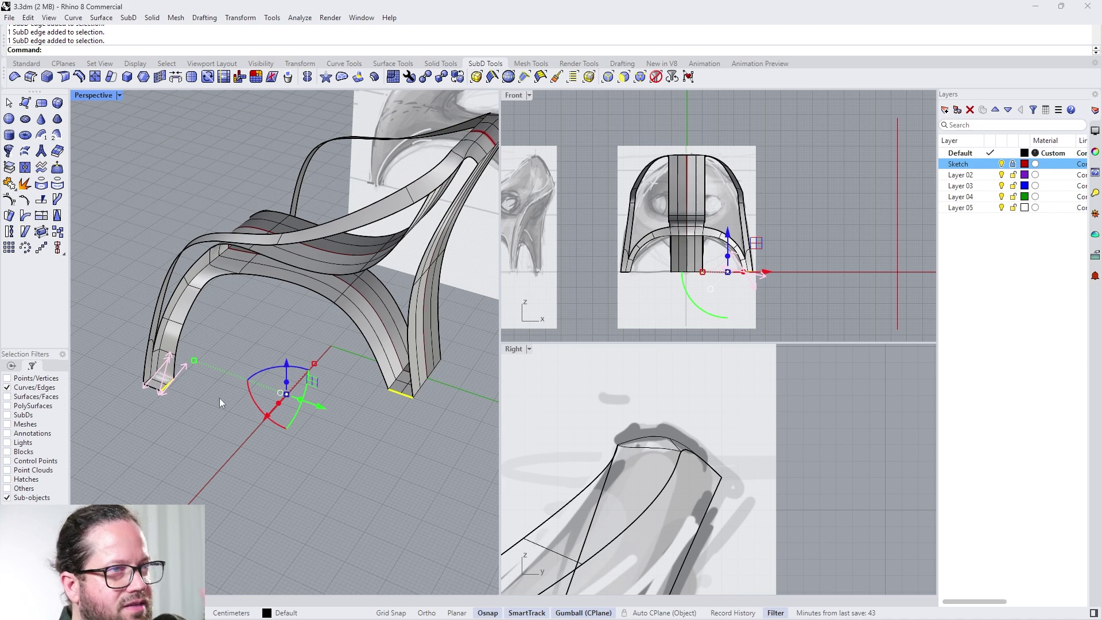
{"action": "right_click_drag", "start_coordinate": [219, 397], "coordinate": [131, 377]}
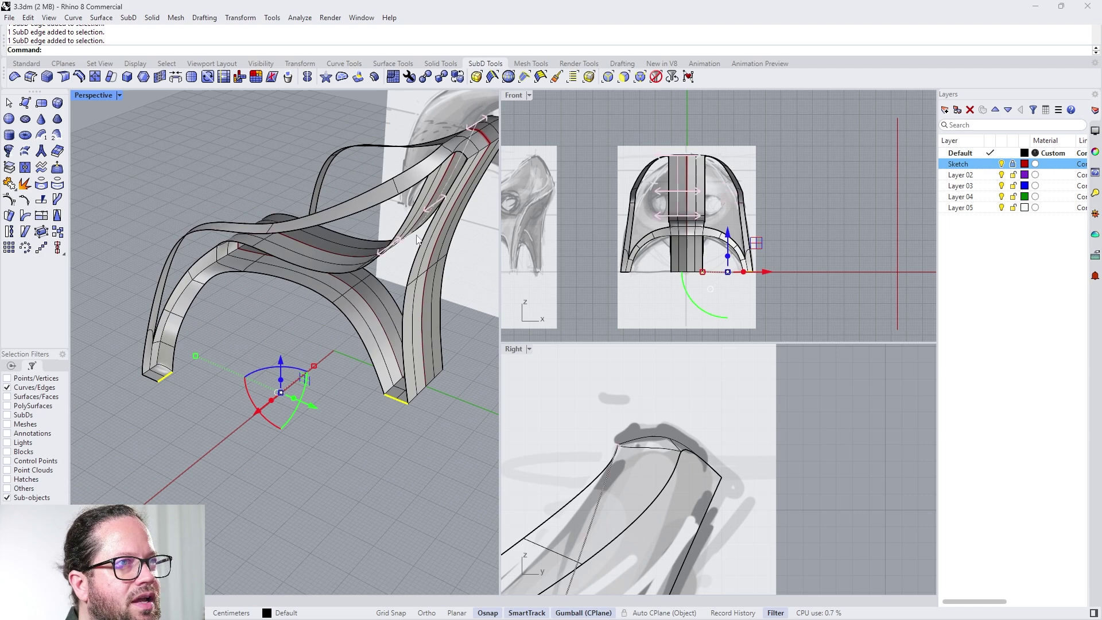
{"action": "right_click_drag", "start_coordinate": [458, 150], "coordinate": [460, 199]}
{"action": "scroll", "coordinate": [460, 198], "scroll_direction": "up", "scroll_amount": 2}
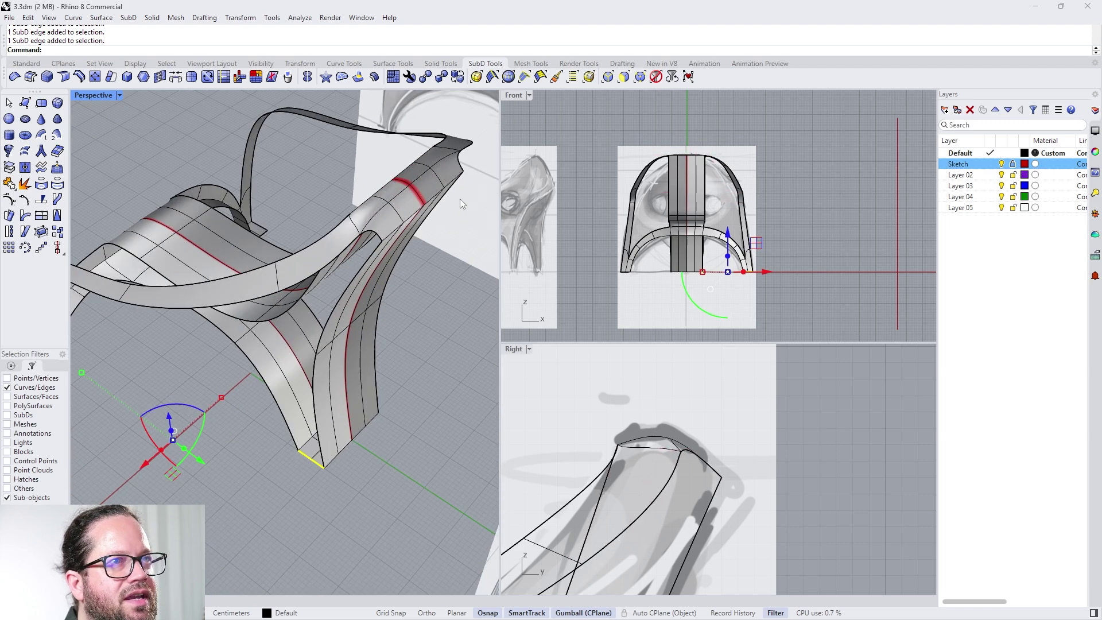
{"action": "scroll", "coordinate": [421, 136], "scroll_direction": "up", "scroll_amount": 3}
{"action": "scroll", "coordinate": [315, 253], "scroll_direction": "down", "scroll_amount": 6}
{"action": "right_click_drag", "start_coordinate": [314, 253], "coordinate": [345, 264]}
{"action": "scroll", "coordinate": [367, 239], "scroll_direction": "up", "scroll_amount": 4}
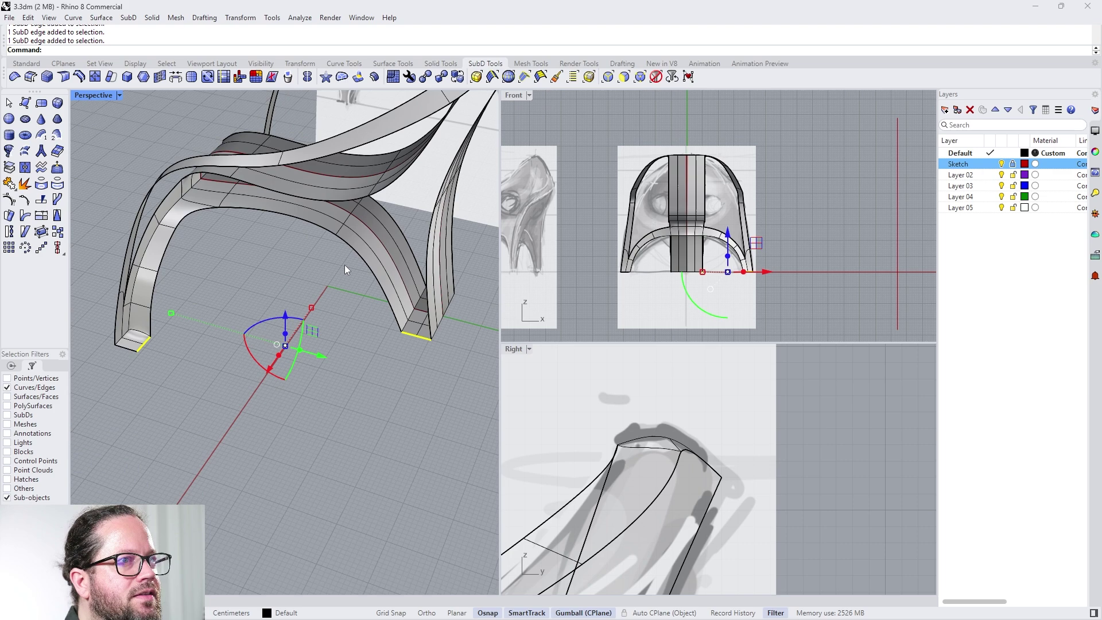
Step: Start a bridge, picking the front foot's inner bottom edges as the first set and the rear foot's facing bottom edges as the second
{"action": "left_click", "coordinate": [217, 386]}
{"action": "left_click", "coordinate": [175, 78]}
{"action": "scroll", "coordinate": [124, 333], "scroll_direction": "up", "scroll_amount": 5}
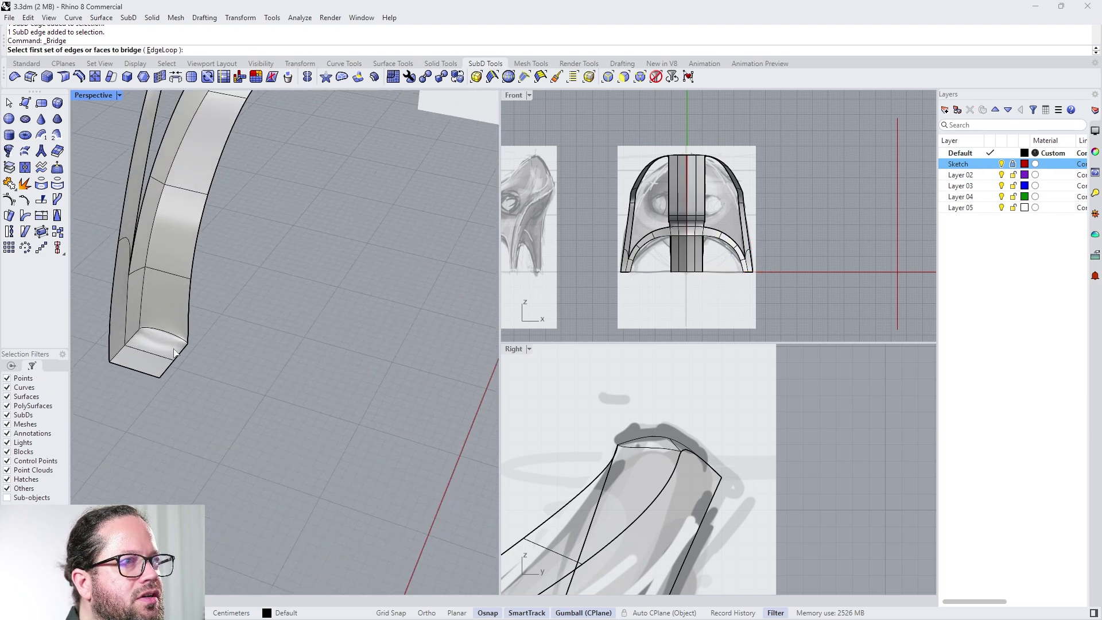
{"action": "left_click", "coordinate": [172, 349]}
{"action": "left_click", "coordinate": [163, 360]}
{"action": "key", "text": "Return"}
{"action": "scroll", "coordinate": [173, 349], "scroll_direction": "down", "scroll_amount": 5}
{"action": "scroll", "coordinate": [461, 322], "scroll_direction": "up", "scroll_amount": 5}
{"action": "left_click", "coordinate": [352, 363]}
{"action": "left_click", "coordinate": [373, 361]}
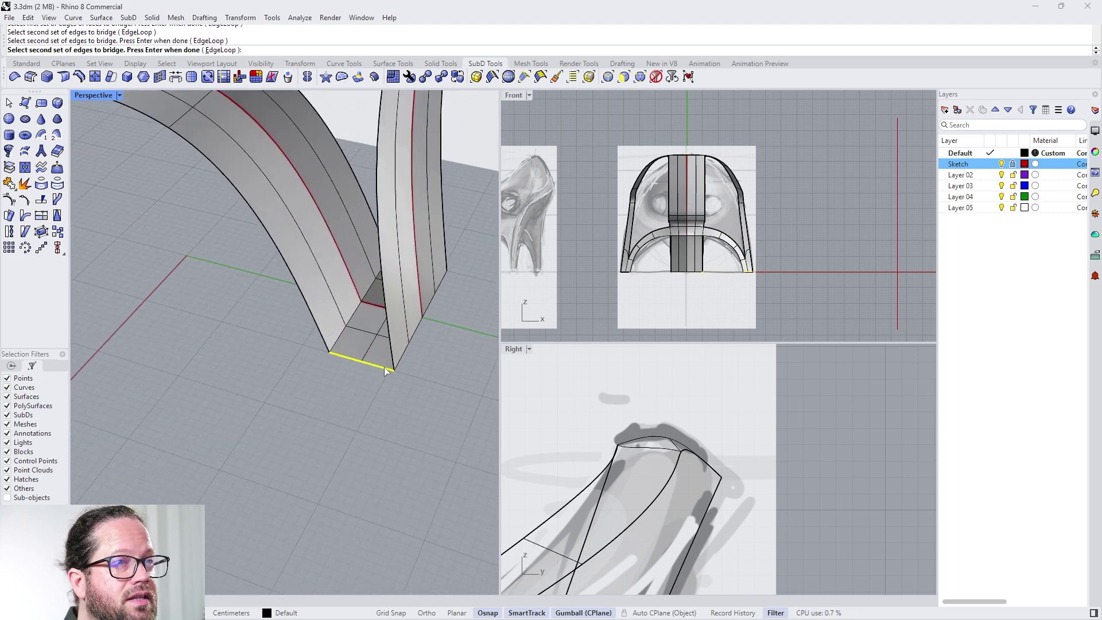
Step: Raise the bridge's segment count, keep it joined and uncreased at 100% straightness, and create the strip between the feet
{"action": "key", "text": "Return"}
{"action": "scroll", "coordinate": [337, 387], "scroll_direction": "down", "scroll_amount": 5}
{"action": "left_click", "coordinate": [592, 188]}
{"action": "left_click", "coordinate": [592, 188]}
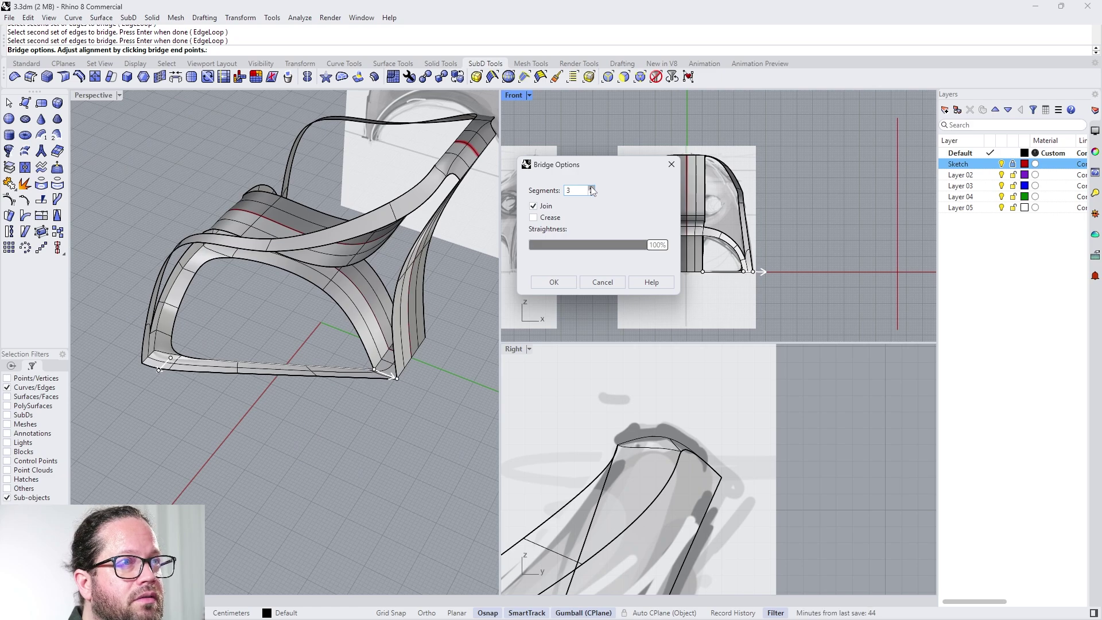
{"action": "right_click_drag", "start_coordinate": [330, 393], "coordinate": [436, 405]}
{"action": "key", "text": "Return"}
Step: Nudge the pair of cross edges near the middle of the new side strip
{"action": "scroll", "coordinate": [314, 373], "scroll_direction": "up", "scroll_amount": 6}
{"action": "scroll", "coordinate": [314, 373], "scroll_direction": "down", "scroll_amount": 6}
{"action": "right_click_drag", "start_coordinate": [344, 322], "coordinate": [430, 438]}
{"action": "scroll", "coordinate": [302, 346], "scroll_direction": "up", "scroll_amount": 6}
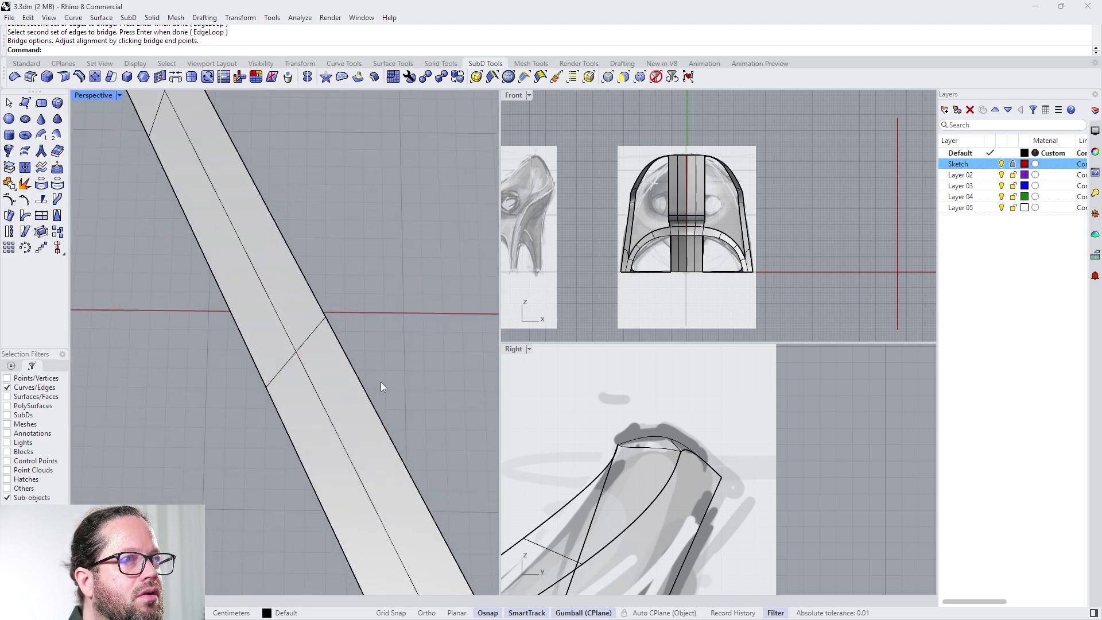
{"action": "left_click", "coordinate": [310, 335]}
{"action": "left_click", "coordinate": [281, 370], "text": "shift"}
{"action": "left_click_drag", "start_coordinate": [264, 384], "coordinate": [251, 362]}
Step: Raise the strip's middle cross edges using Soft Transform with a large radius, forming a side arch between the front and rear feet
{"action": "scroll", "coordinate": [252, 361], "scroll_direction": "down", "scroll_amount": 3}
{"action": "right_click_drag", "start_coordinate": [251, 362], "coordinate": [237, 228], "text": "shift"}
{"action": "left_click", "coordinate": [356, 421]}
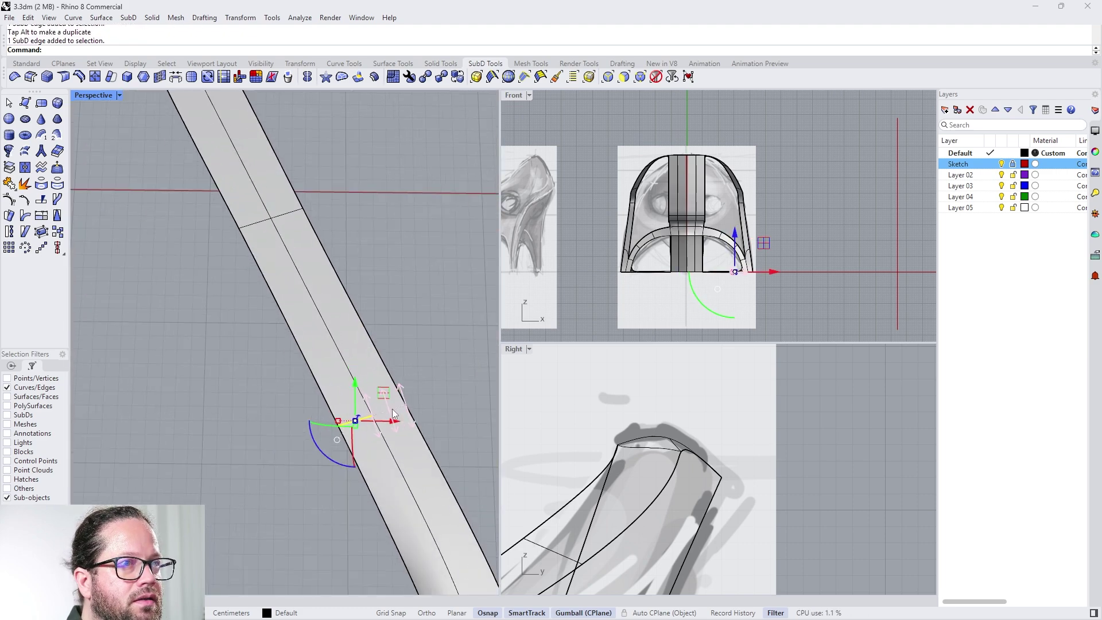
{"action": "left_click", "coordinate": [390, 416], "text": "shift"}
{"action": "right_click_drag", "start_coordinate": [389, 416], "coordinate": [278, 424]}
{"action": "scroll", "coordinate": [315, 423], "scroll_direction": "down", "scroll_amount": 4}
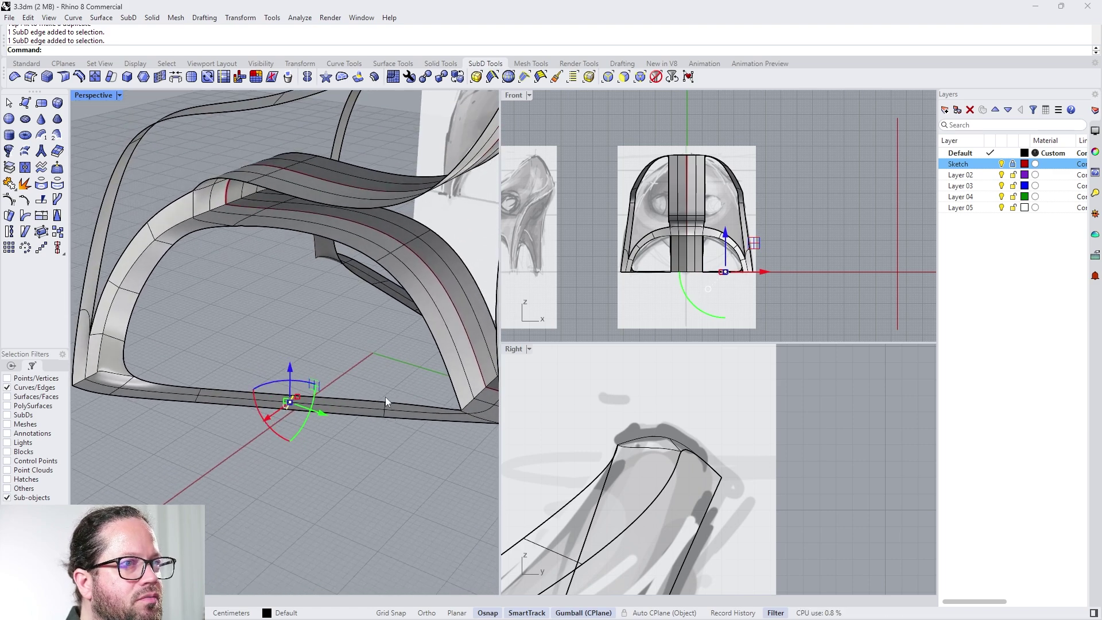
{"action": "left_click", "coordinate": [57, 169]}
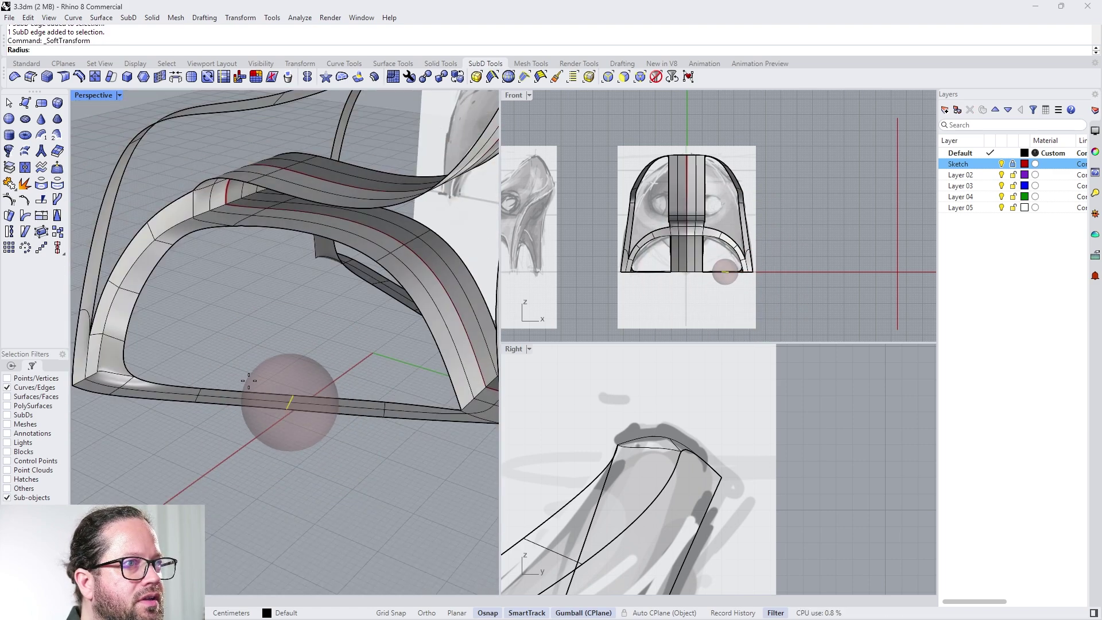
{"action": "left_click", "coordinate": [164, 373]}
{"action": "left_click_drag", "start_coordinate": [290, 373], "coordinate": [277, 251]}
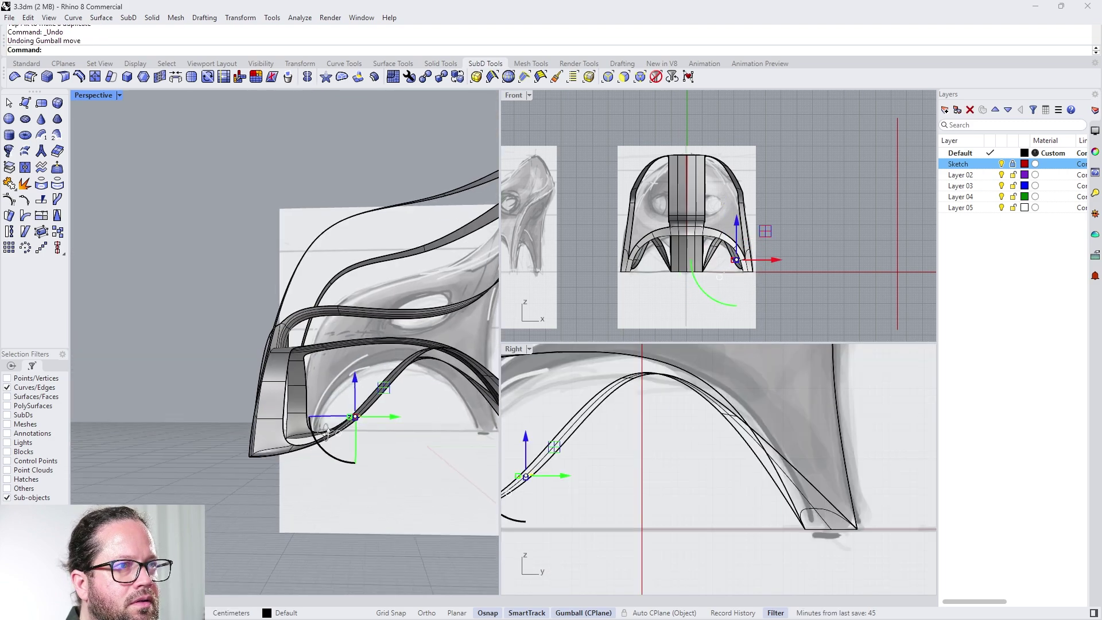
Step: Examine the junction of the side strip and front foot in both flat and smooth SubD display
{"action": "right_click_drag", "start_coordinate": [327, 433], "coordinate": [305, 489]}
{"action": "key", "text": "Tab"}
{"action": "scroll", "coordinate": [306, 489], "scroll_direction": "up", "scroll_amount": 8}
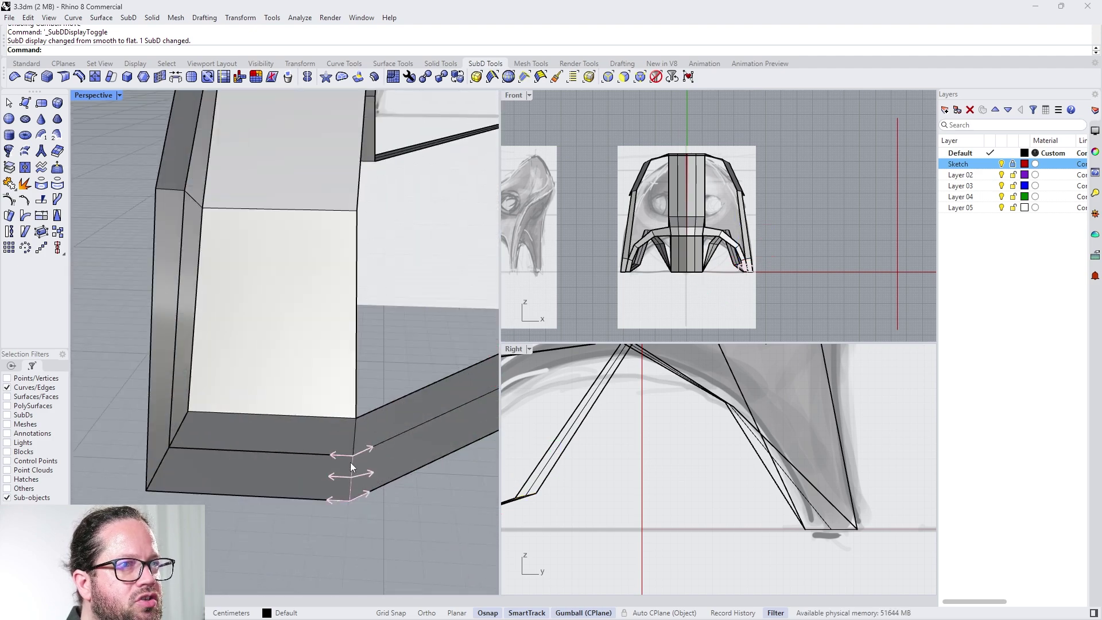
{"action": "left_click", "coordinate": [352, 467]}
{"action": "left_click", "coordinate": [355, 437], "text": "shift"}
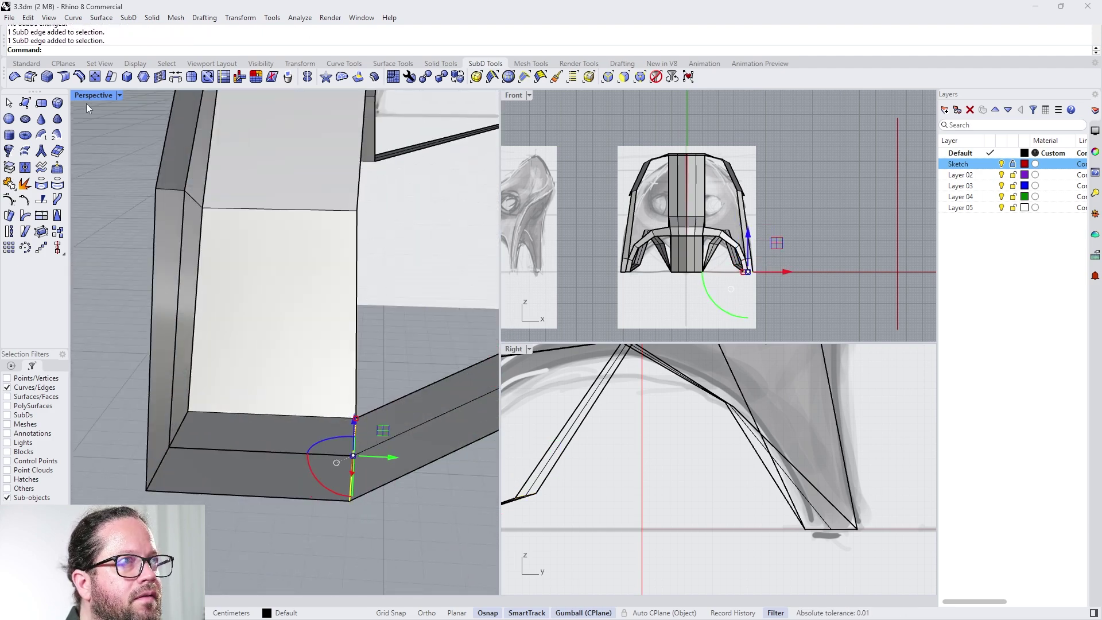
{"action": "key", "text": "Escape"}
{"action": "key", "text": "Tab"}
{"action": "scroll", "coordinate": [253, 429], "scroll_direction": "down", "scroll_amount": 5}
{"action": "right_click_drag", "start_coordinate": [254, 429], "coordinate": [222, 449]}
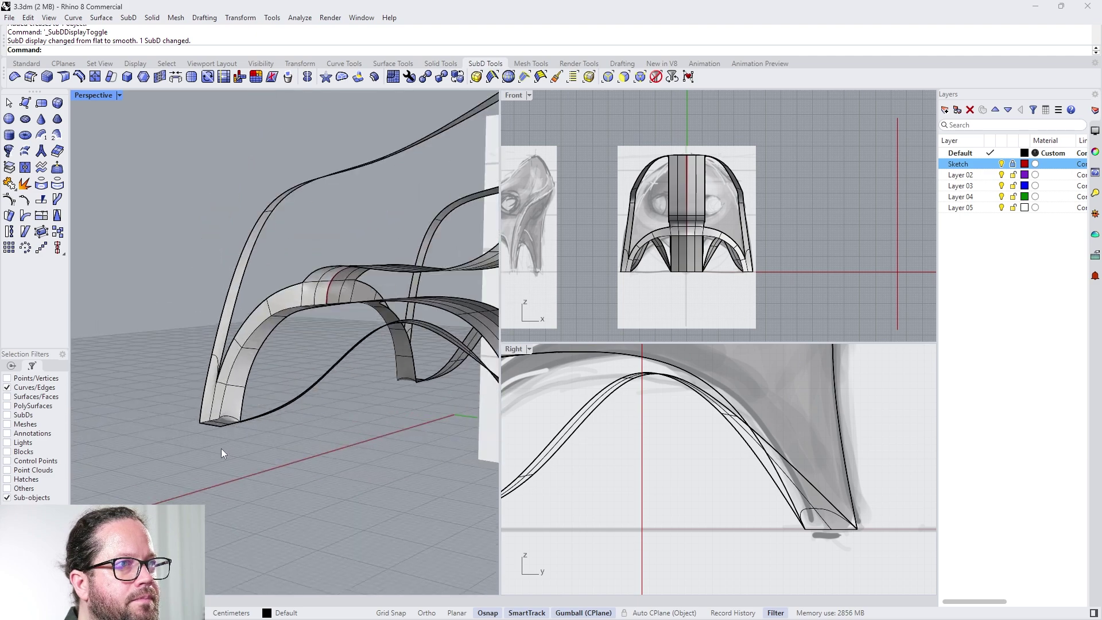
Step: Flatten the two arched bottom edges where the side strip meets the rear foot
{"action": "scroll", "coordinate": [225, 451], "scroll_direction": "down", "scroll_amount": 3}
{"action": "scroll", "coordinate": [351, 385], "scroll_direction": "up", "scroll_amount": 7}
{"action": "left_click", "coordinate": [319, 366]}
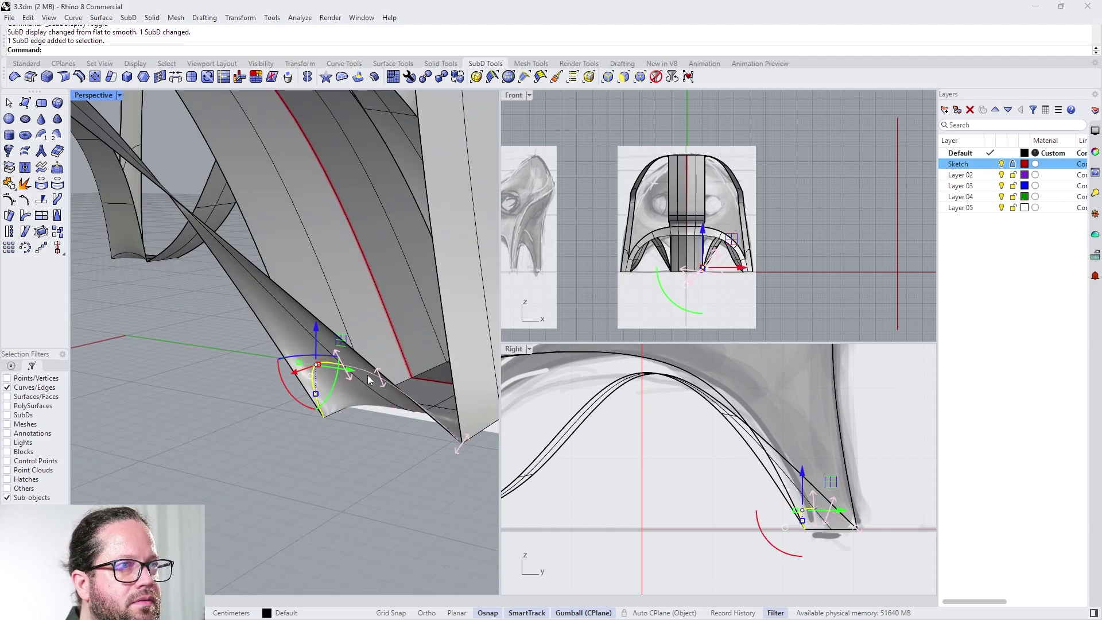
{"action": "left_click", "coordinate": [367, 374], "text": "shift"}
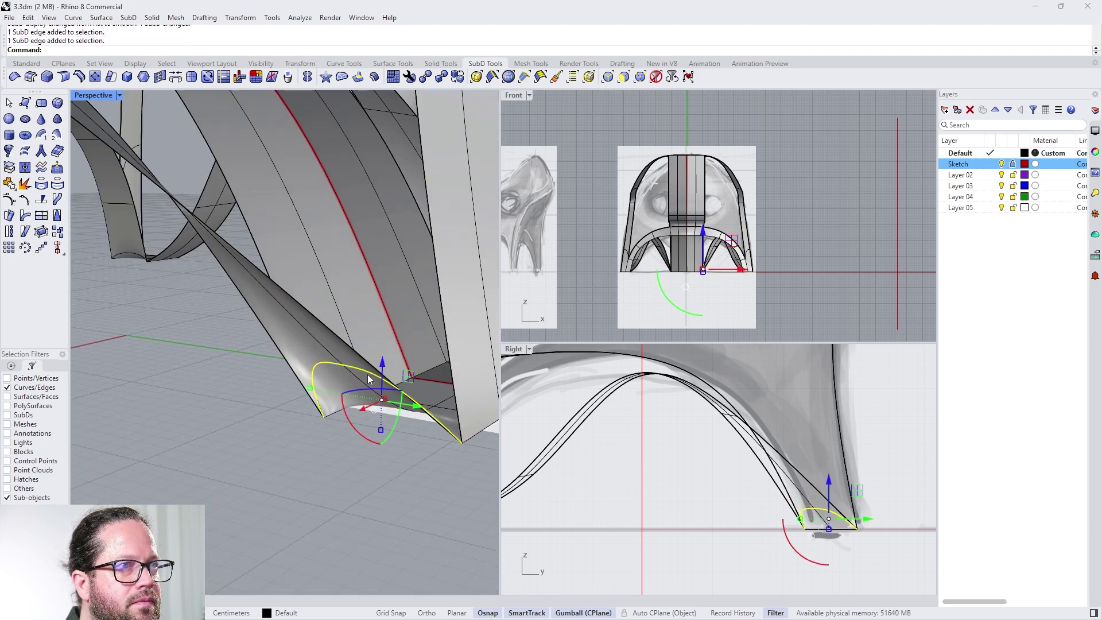
{"action": "left_click", "coordinate": [63, 76]}
Step: Compare the rear foot and side arches with the sketches in flat and smooth SubD display
{"action": "scroll", "coordinate": [320, 468], "scroll_direction": "down", "scroll_amount": 3}
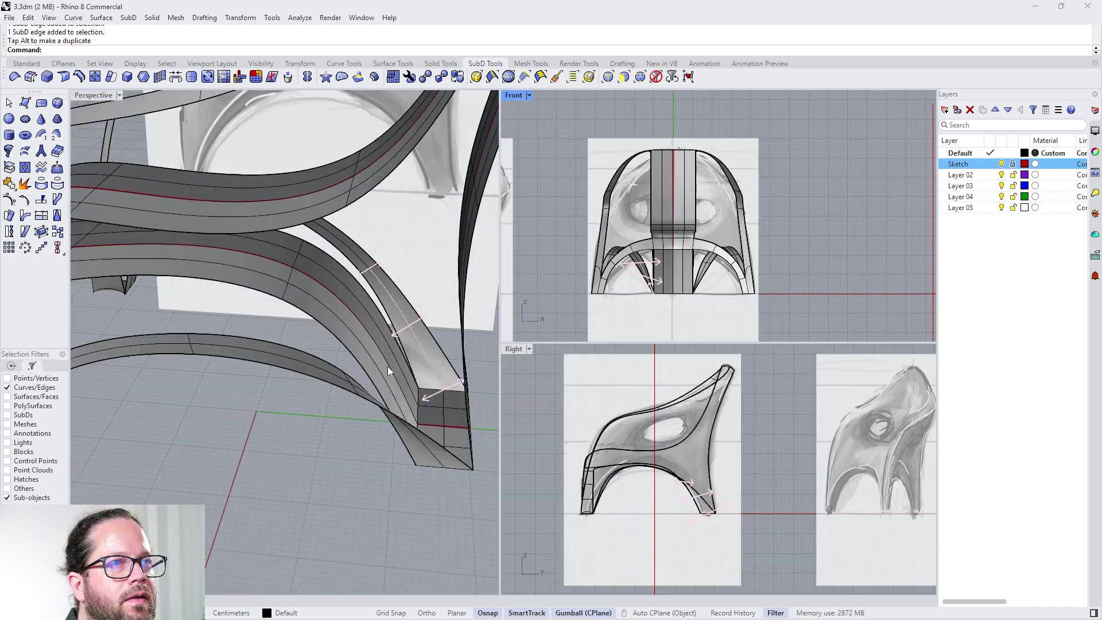
{"action": "scroll", "coordinate": [683, 293], "scroll_direction": "up", "scroll_amount": 4}
{"action": "right_click_drag", "start_coordinate": [367, 432], "coordinate": [379, 468]}
{"action": "key", "text": "Tab"}
{"action": "scroll", "coordinate": [322, 418], "scroll_direction": "down", "scroll_amount": 6}
{"action": "scroll", "coordinate": [377, 357], "scroll_direction": "up", "scroll_amount": 6}
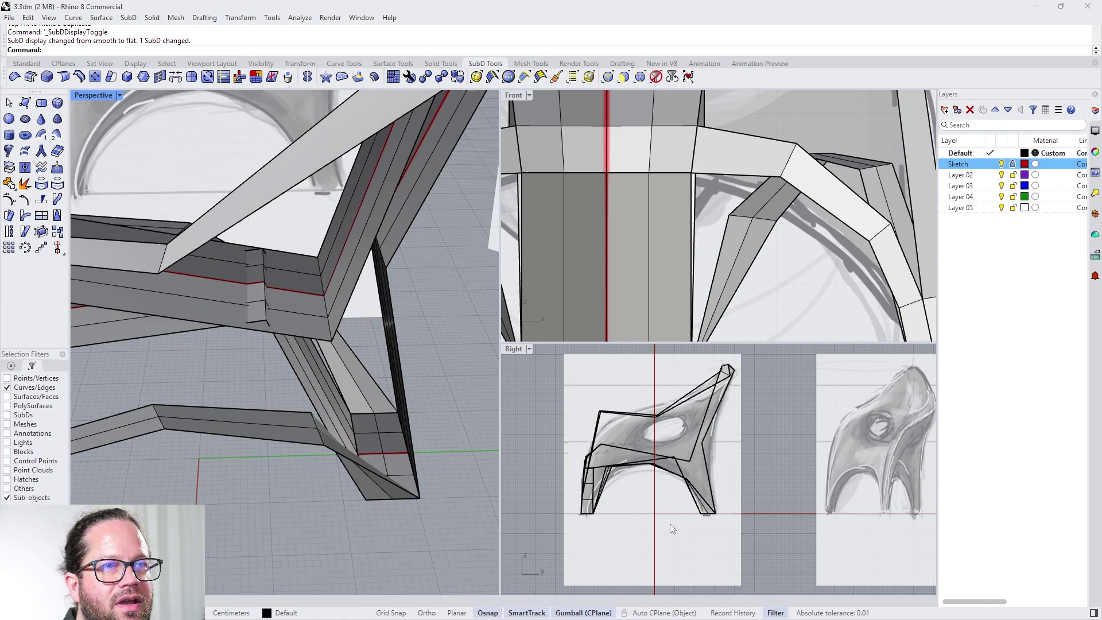
{"action": "scroll", "coordinate": [679, 195], "scroll_direction": "down", "scroll_amount": 4}
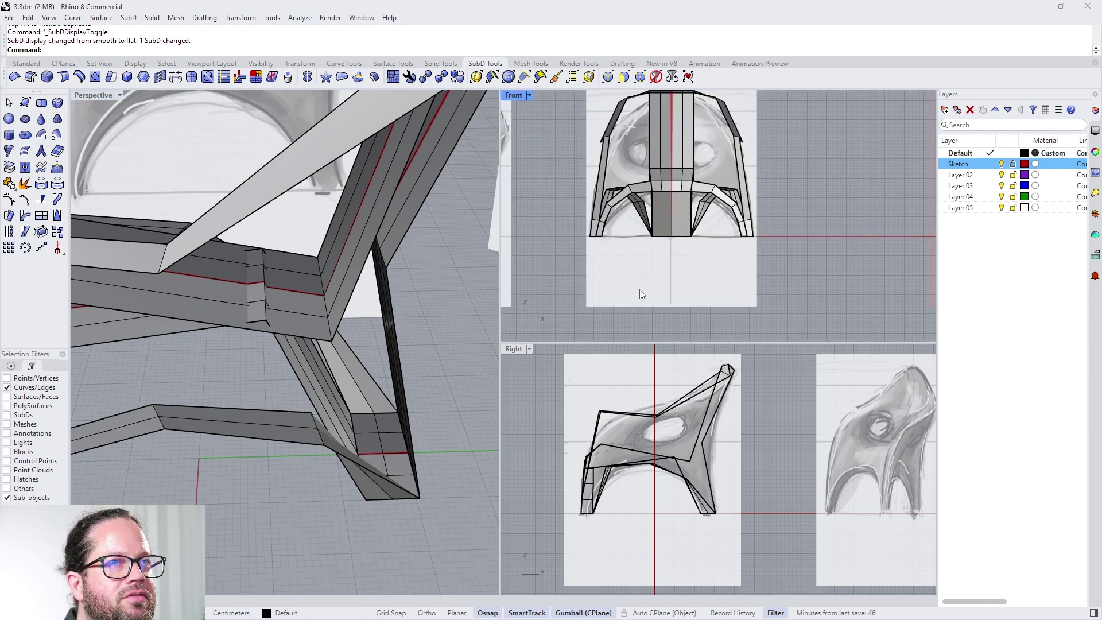
{"action": "scroll", "coordinate": [675, 224], "scroll_direction": "up", "scroll_amount": 3}
{"action": "scroll", "coordinate": [718, 261], "scroll_direction": "down", "scroll_amount": 3}
{"action": "scroll", "coordinate": [684, 207], "scroll_direction": "up", "scroll_amount": 3}
{"action": "key", "text": "Tab"}
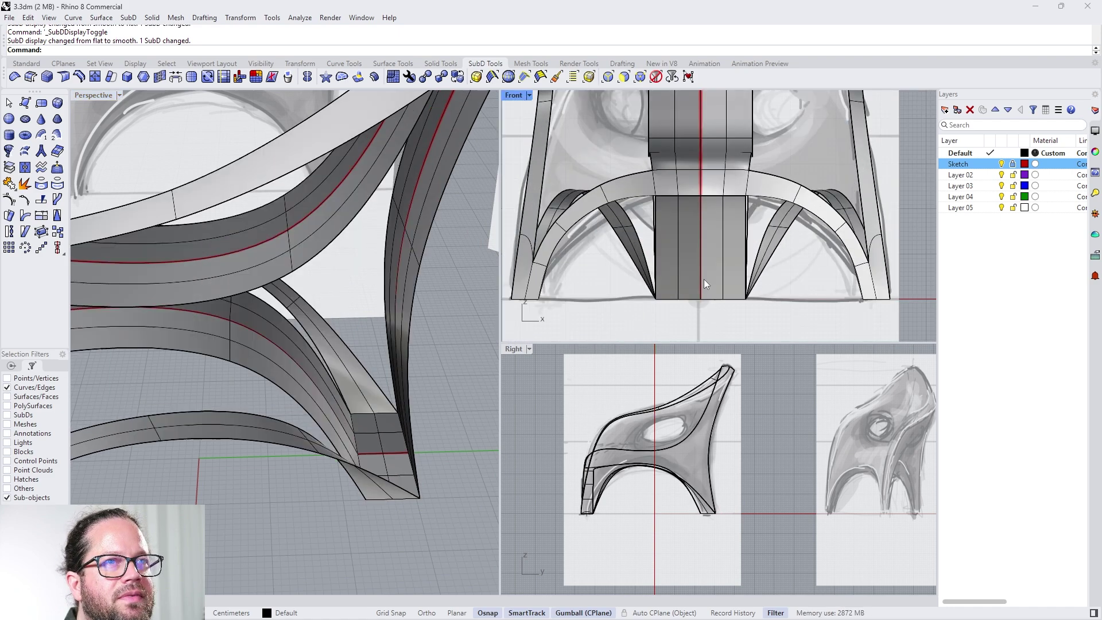
Step: Set the Front view to Ghosted and move the cross edges under the rear foot closer to the centre line
{"action": "left_click", "coordinate": [514, 95]}
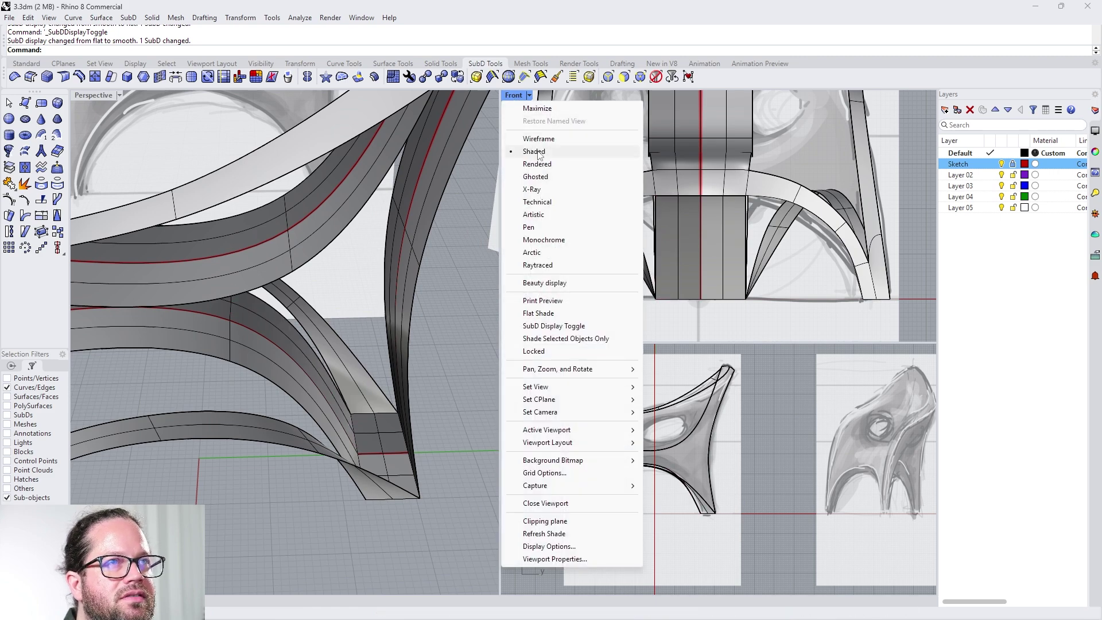
{"action": "left_click", "coordinate": [539, 178]}
{"action": "scroll", "coordinate": [749, 294], "scroll_direction": "up", "scroll_amount": 4}
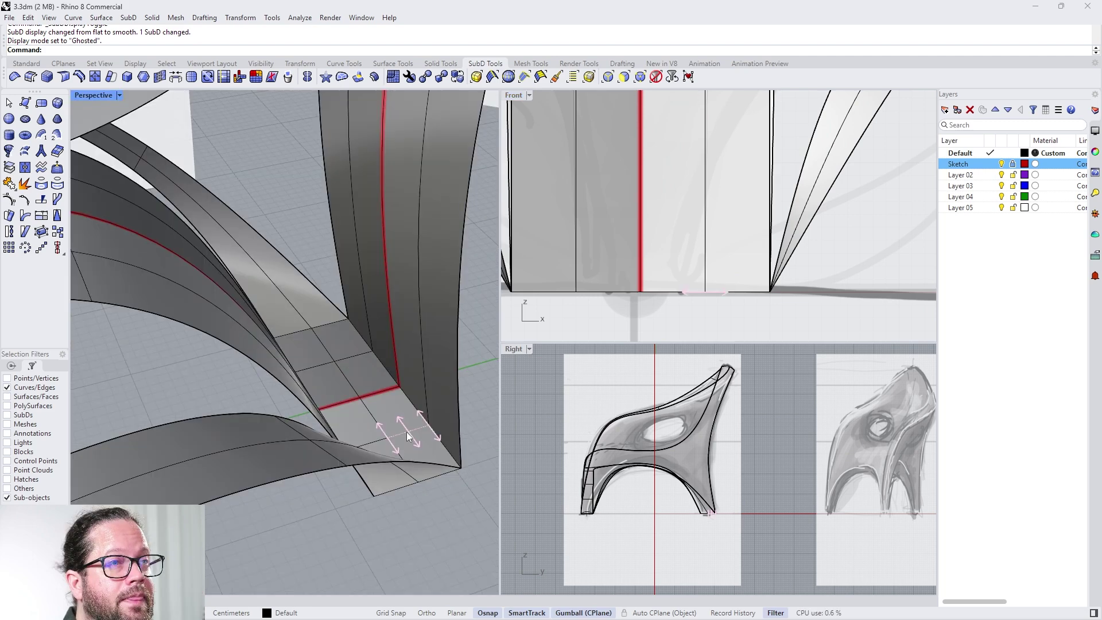
{"action": "left_click", "coordinate": [404, 433]}
{"action": "left_click", "coordinate": [374, 442], "text": "shift"}
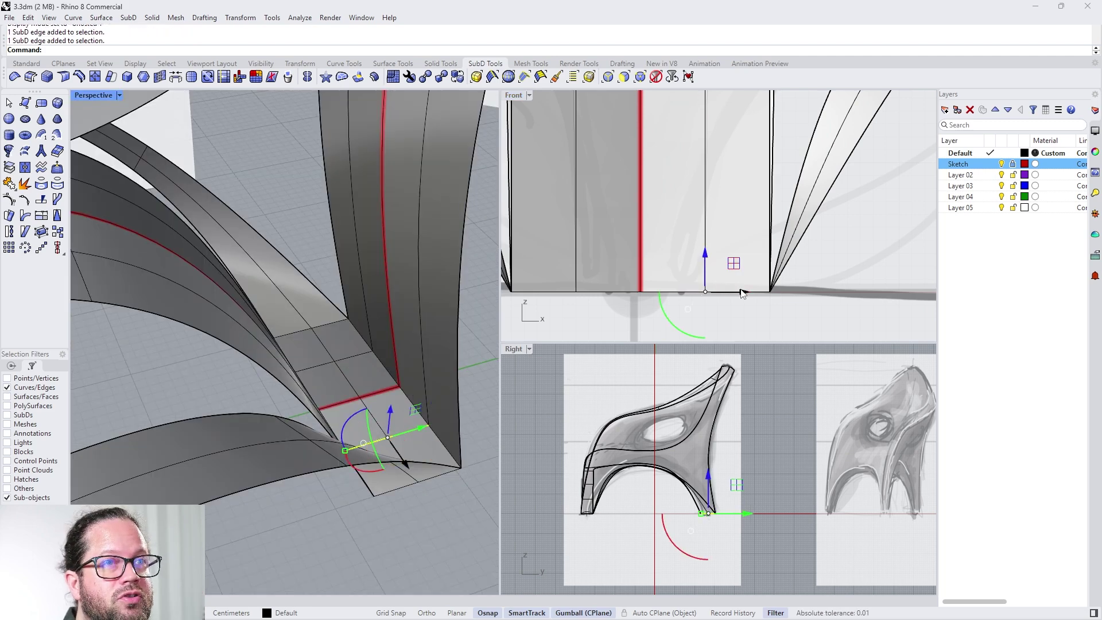
{"action": "left_click_drag", "start_coordinate": [742, 294], "coordinate": [712, 295]}
{"action": "key", "text": "Tab"}
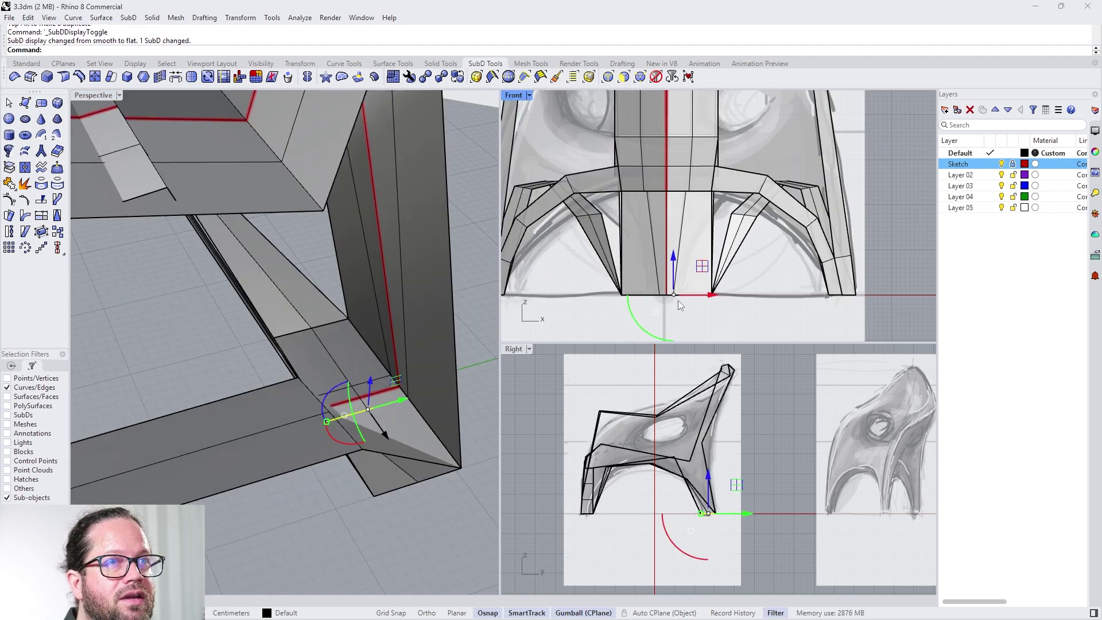
{"action": "scroll", "coordinate": [687, 270], "scroll_direction": "up", "scroll_amount": 2}
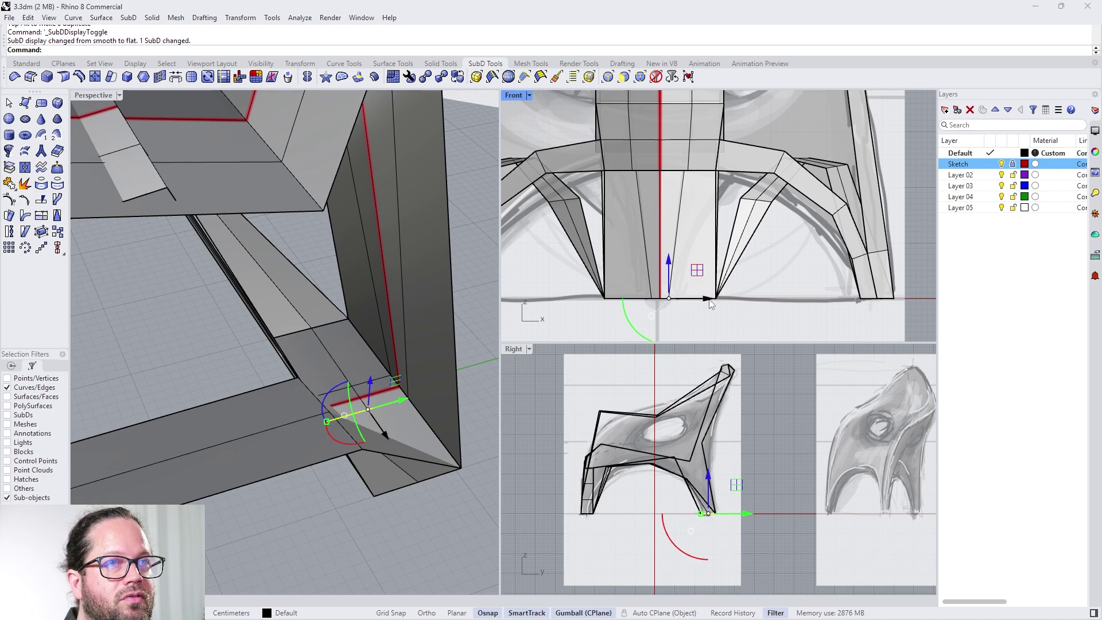
Step: Try to collapse the rear foot's inner edges onto the centre line, and undo it
{"action": "left_click_drag", "start_coordinate": [707, 302], "coordinate": [695, 302]}
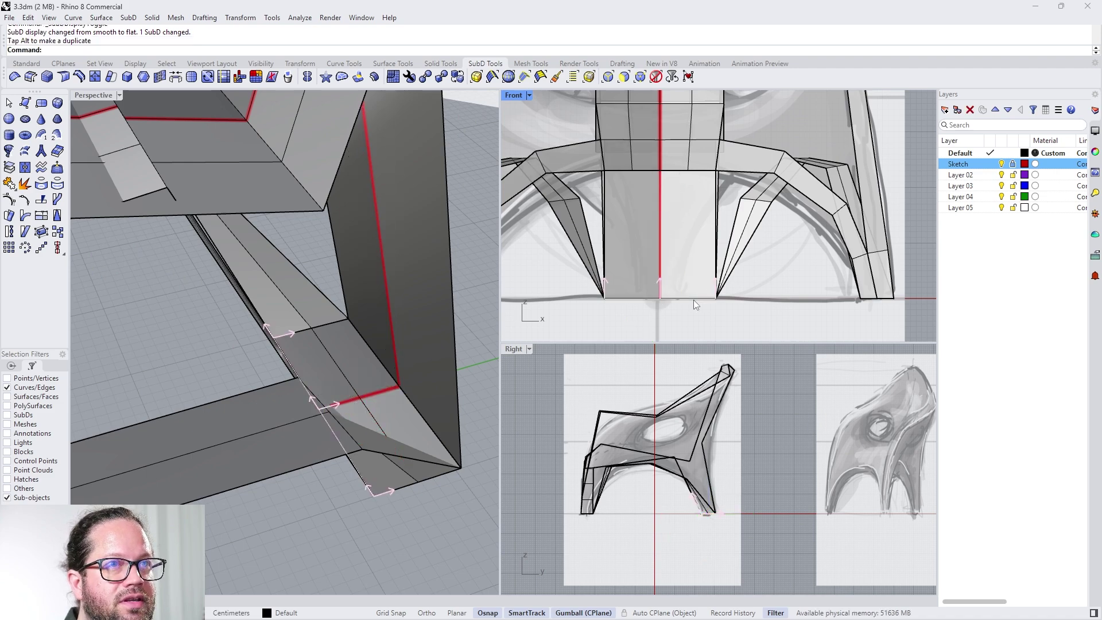
{"action": "right_click_drag", "start_coordinate": [325, 322], "coordinate": [284, 202]}
{"action": "key", "text": "Tab"}
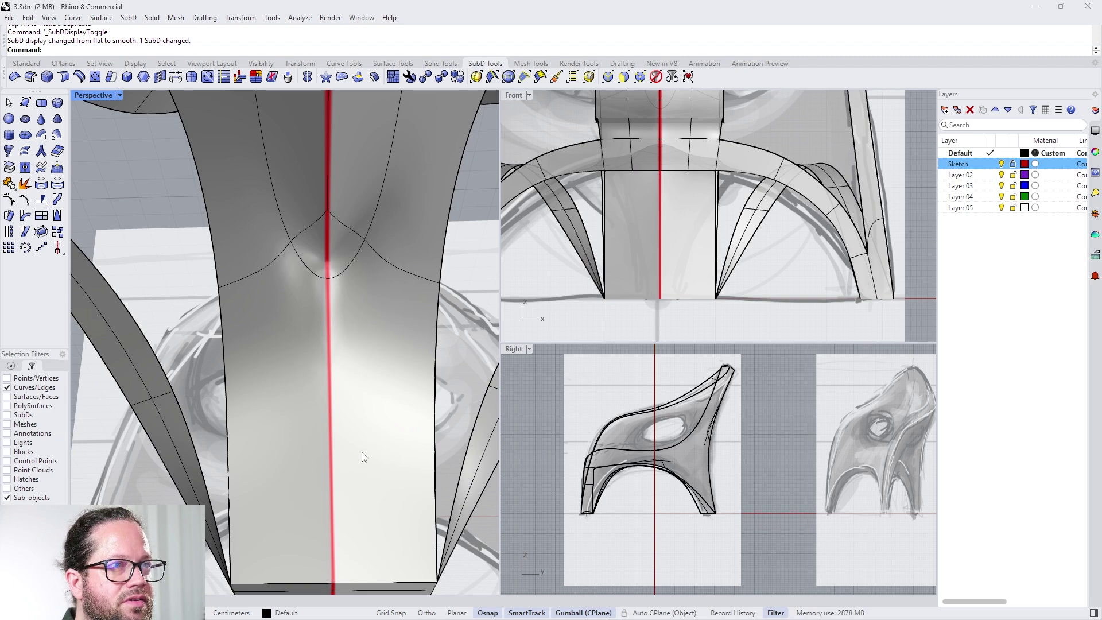
{"action": "key", "text": "ctrl+z"}
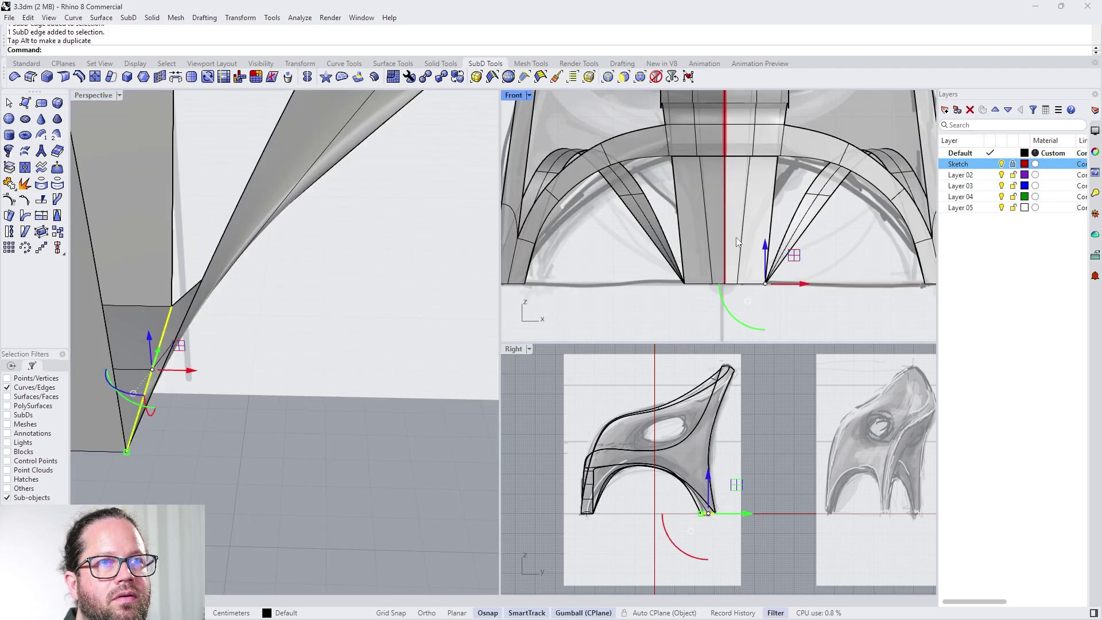
Step: Move the rear foot's outer bottom edges toward the centre line in flat display to taper the leg to a narrow base
{"action": "key", "text": "Tab"}
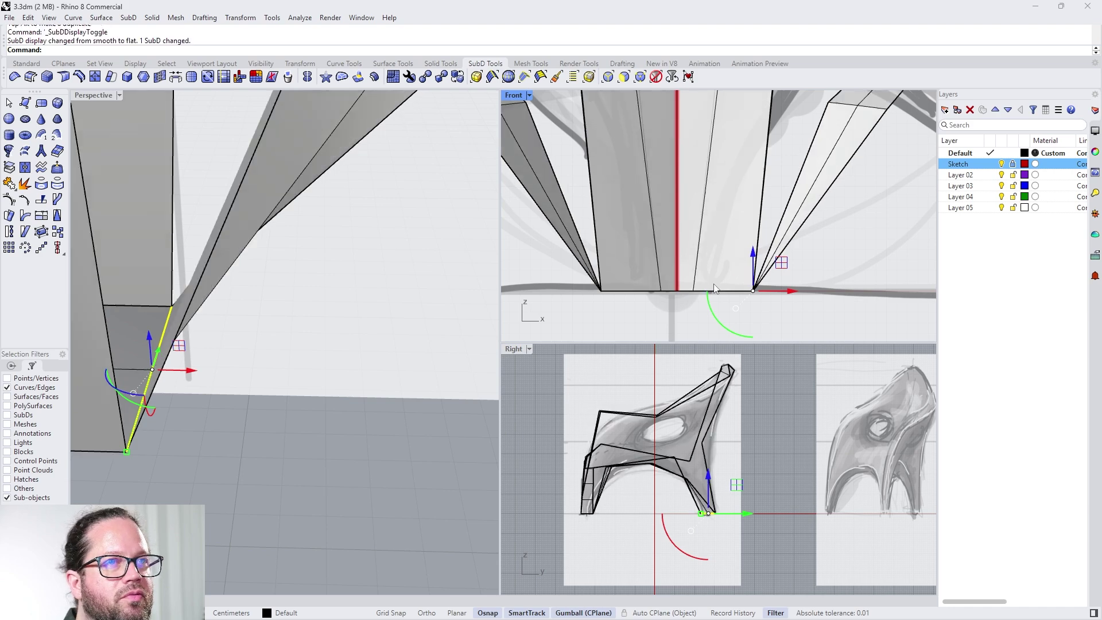
{"action": "left_click_drag", "start_coordinate": [791, 295], "coordinate": [754, 291]}
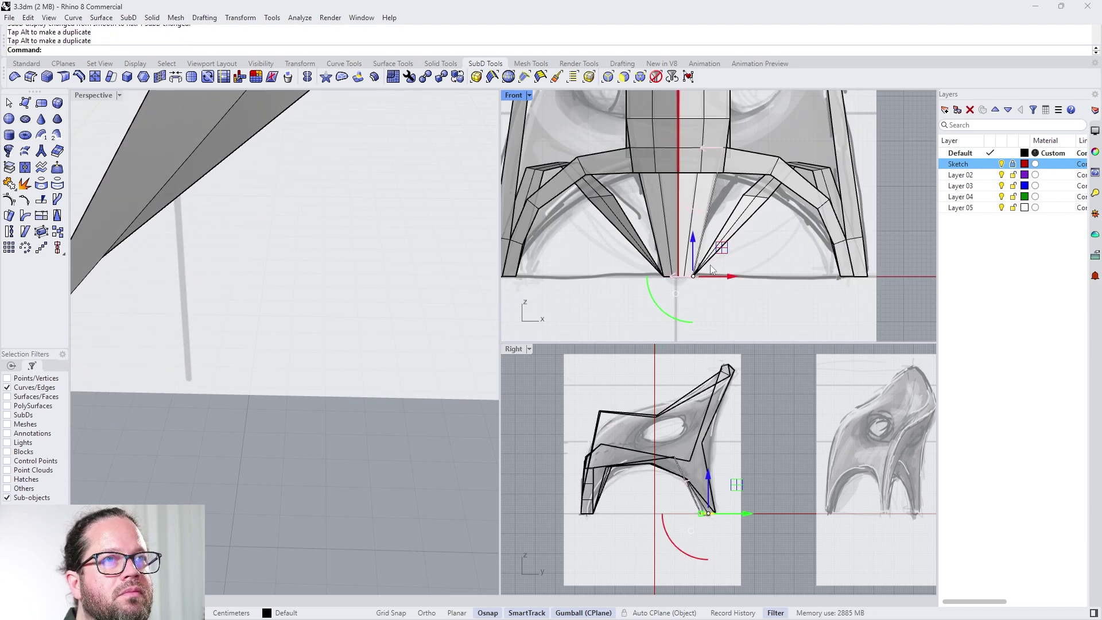
{"action": "key", "text": "Tab"}
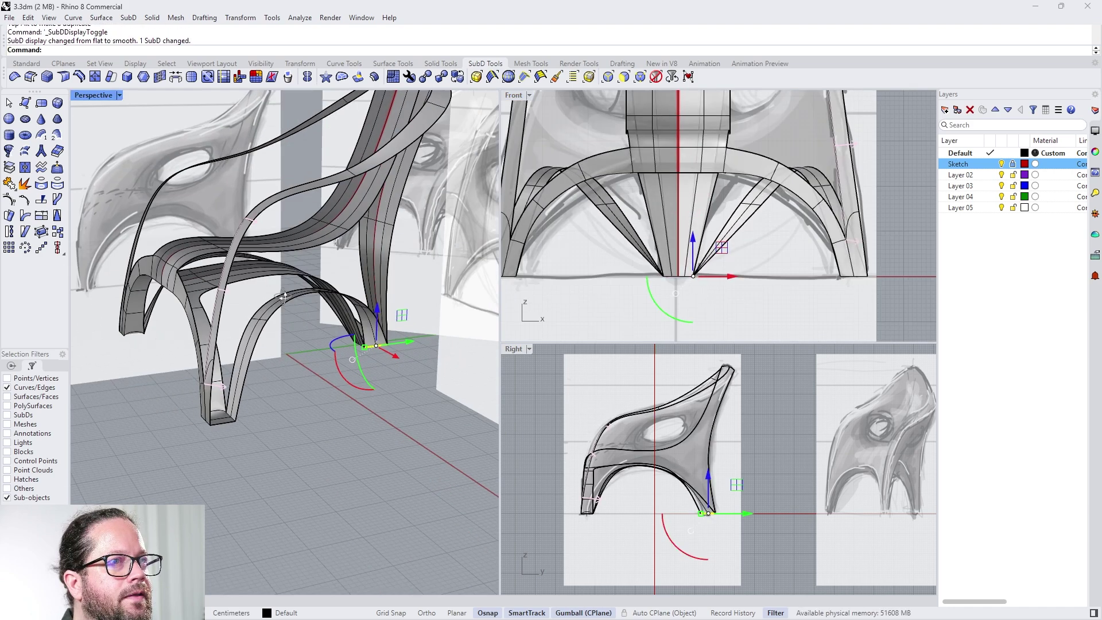
Step: Move the cross edges of the side strip's rear half up and inward in the Front view, bowing it into an arch
{"action": "right_click_drag", "start_coordinate": [276, 282], "coordinate": [402, 277]}
{"action": "scroll", "coordinate": [771, 200], "scroll_direction": "up", "scroll_amount": 6}
{"action": "left_click", "coordinate": [726, 212]}
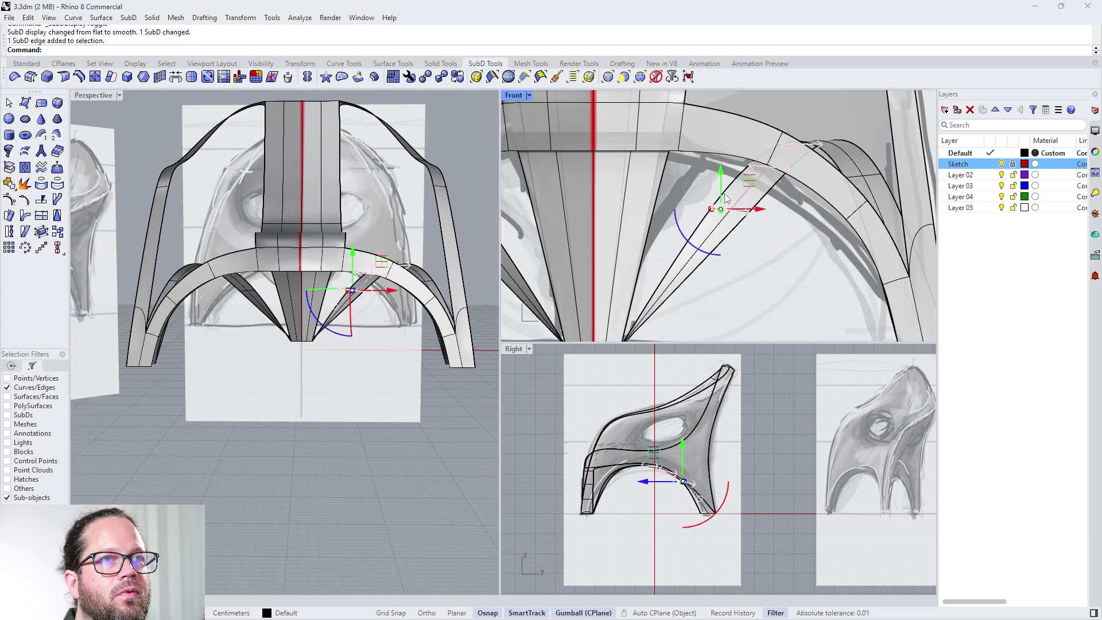
{"action": "mouse_move", "coordinate": [718, 184]}
{"action": "left_mouse_down"}
{"action": "mouse_move", "coordinate": [717, 148]}
{"action": "mouse_move", "coordinate": [721, 169]}
{"action": "left_mouse_up"}
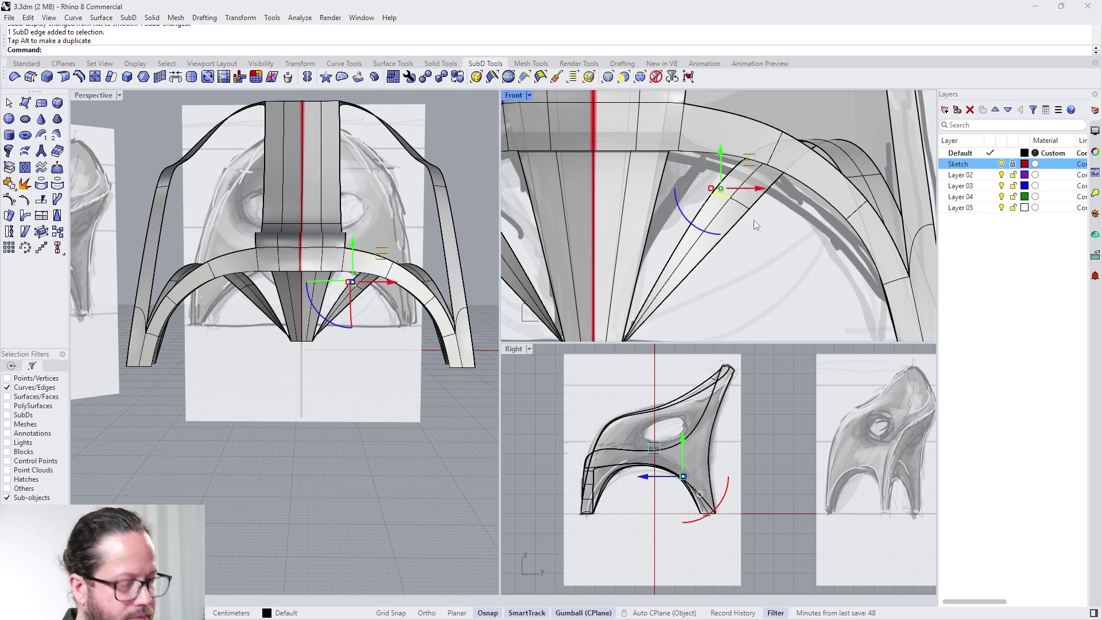
{"action": "key", "text": "ctrl+z"}
{"action": "scroll", "coordinate": [750, 217], "scroll_direction": "up", "scroll_amount": 2}
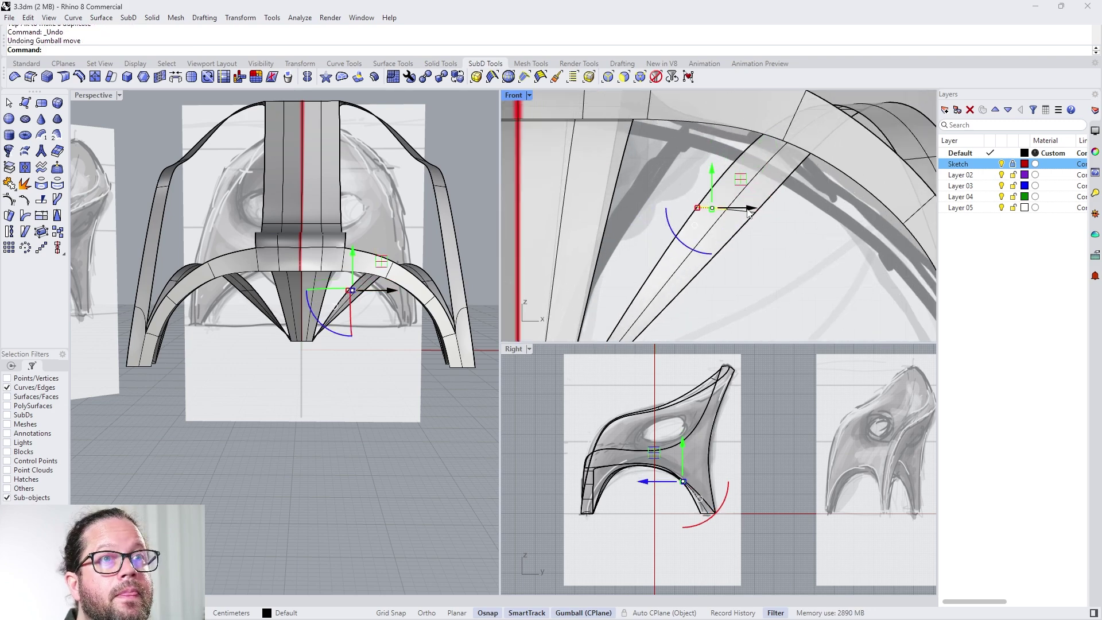
{"action": "left_click", "coordinate": [692, 186]}
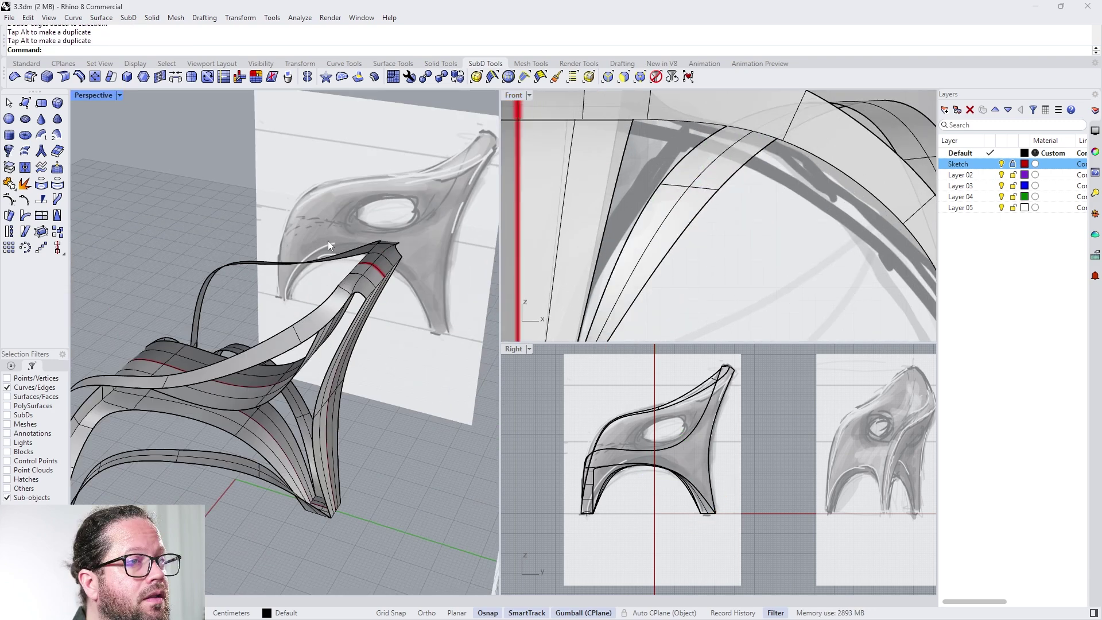
Step: Examine the backrest, side bands and new side arches of the whole chair from several angles
{"action": "scroll", "coordinate": [328, 240], "scroll_direction": "up", "scroll_amount": 5}
{"action": "scroll", "coordinate": [356, 322], "scroll_direction": "down", "scroll_amount": 3}
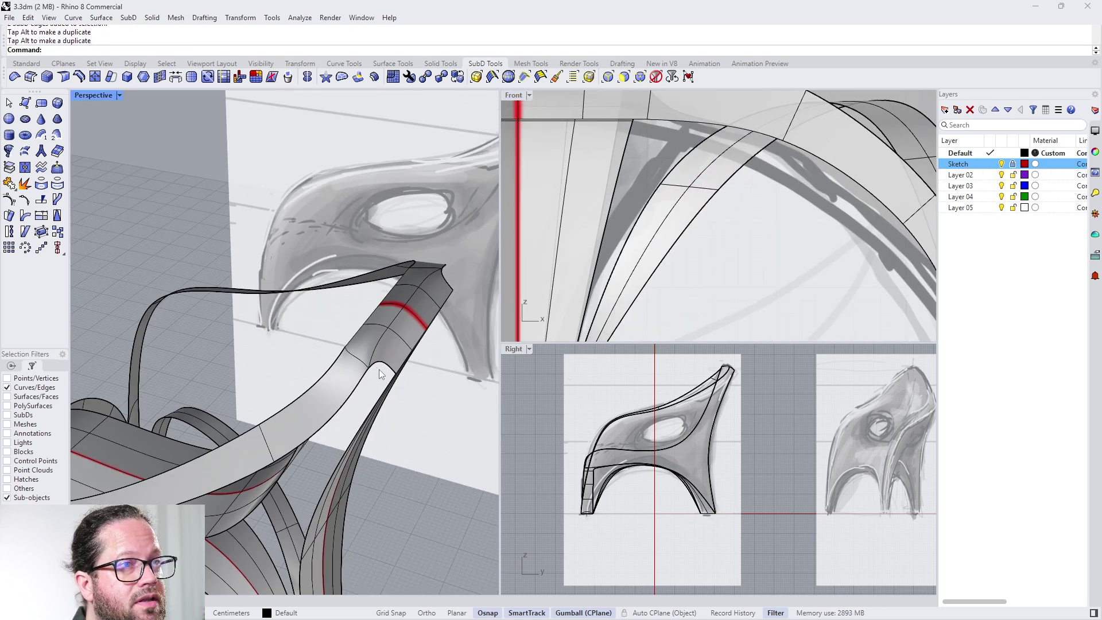
{"action": "scroll", "coordinate": [379, 370], "scroll_direction": "down", "scroll_amount": 6}
{"action": "right_click_drag", "start_coordinate": [379, 369], "coordinate": [339, 350]}
{"action": "scroll", "coordinate": [236, 434], "scroll_direction": "up", "scroll_amount": 7}
{"action": "scroll", "coordinate": [225, 271], "scroll_direction": "down", "scroll_amount": 12}
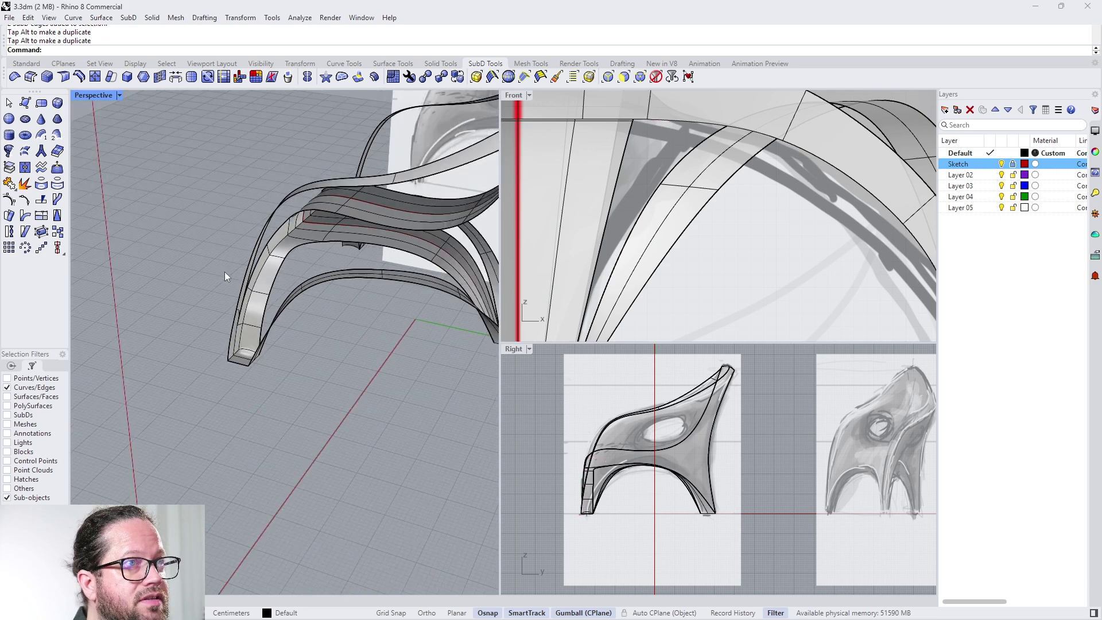
{"action": "scroll", "coordinate": [288, 230], "scroll_direction": "up", "scroll_amount": 4}
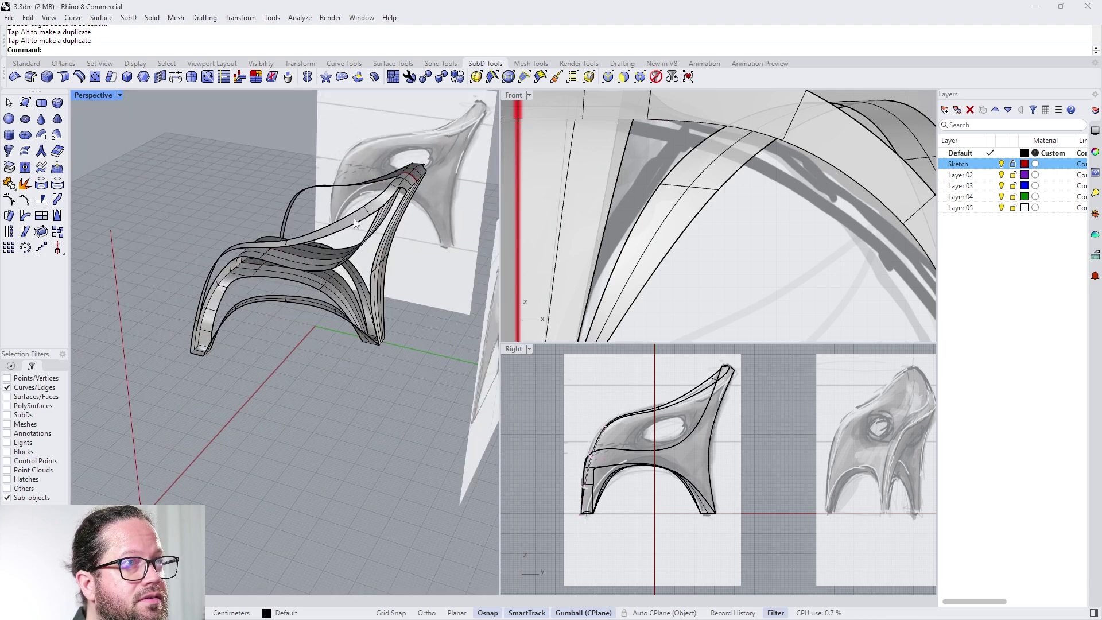
Step: Select the outer edge loop of the side band from the front foot to the backrest top, excluding the foot's bottom edge and lower arch edges
{"action": "left_click", "coordinate": [492, 77]}
{"action": "scroll", "coordinate": [186, 343], "scroll_direction": "up", "scroll_amount": 4}
{"action": "left_click", "coordinate": [214, 367]}
{"action": "scroll", "coordinate": [190, 344], "scroll_direction": "down", "scroll_amount": 2}
{"action": "right_click_drag", "start_coordinate": [218, 368], "coordinate": [266, 390]}
{"action": "key", "text": "Return"}
{"action": "left_click", "coordinate": [267, 396], "text": "ctrl"}
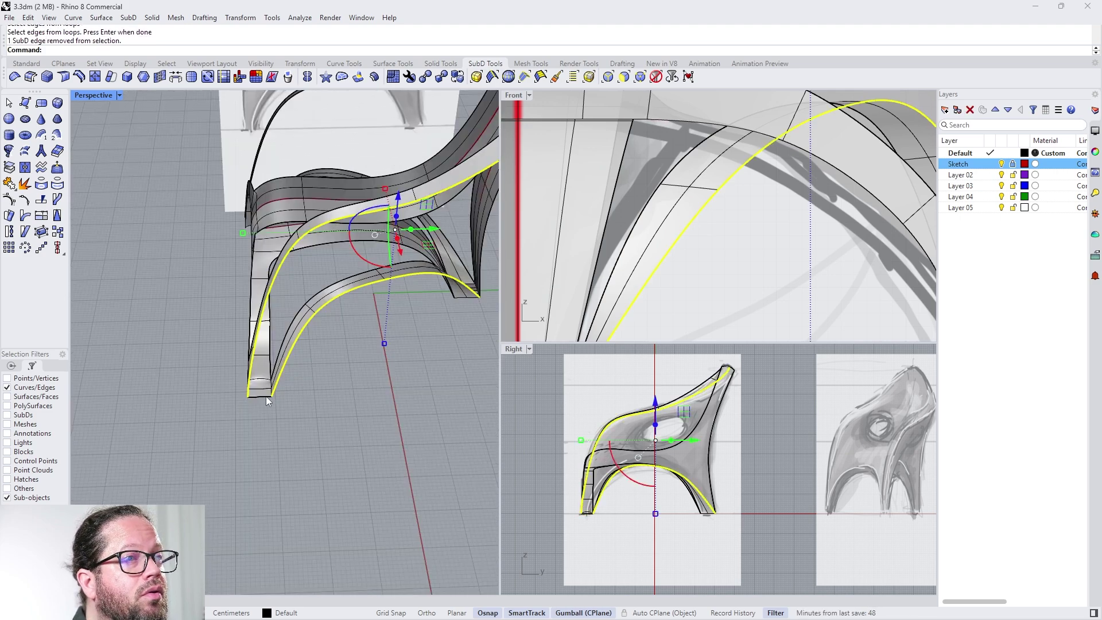
{"action": "left_click", "coordinate": [278, 387], "text": "ctrl"}
{"action": "scroll", "coordinate": [378, 294], "scroll_direction": "up", "scroll_amount": 5}
{"action": "mouse_move", "coordinate": [378, 294]}
{"action": "right_mouse_down"}
{"action": "mouse_move", "coordinate": [420, 324]}
{"action": "mouse_move", "coordinate": [359, 314]}
{"action": "mouse_move", "coordinate": [431, 322]}
{"action": "mouse_move", "coordinate": [362, 293]}
{"action": "right_mouse_up"}
{"action": "scroll", "coordinate": [350, 315], "scroll_direction": "down", "scroll_amount": 6}
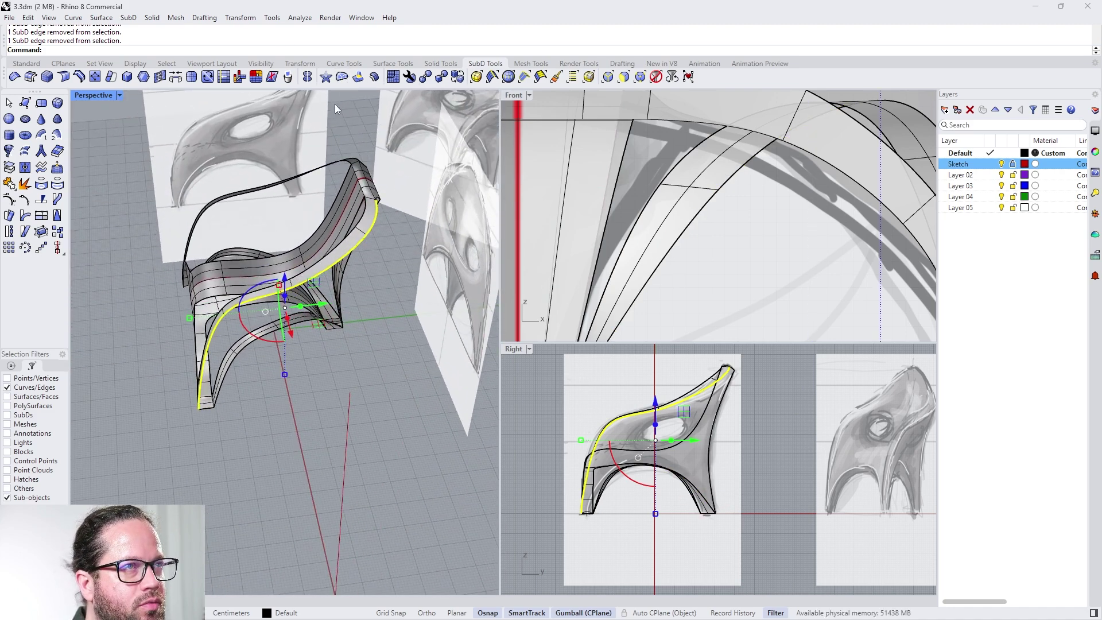
Step: Try to extrude the selected band edges with the gumball, and undo it
{"action": "scroll", "coordinate": [299, 319], "scroll_direction": "up", "scroll_amount": 5}
{"action": "right_click_drag", "start_coordinate": [299, 319], "coordinate": [270, 300]}
{"action": "scroll", "coordinate": [325, 301], "scroll_direction": "up", "scroll_amount": 6}
{"action": "scroll", "coordinate": [288, 298], "scroll_direction": "down", "scroll_amount": 5}
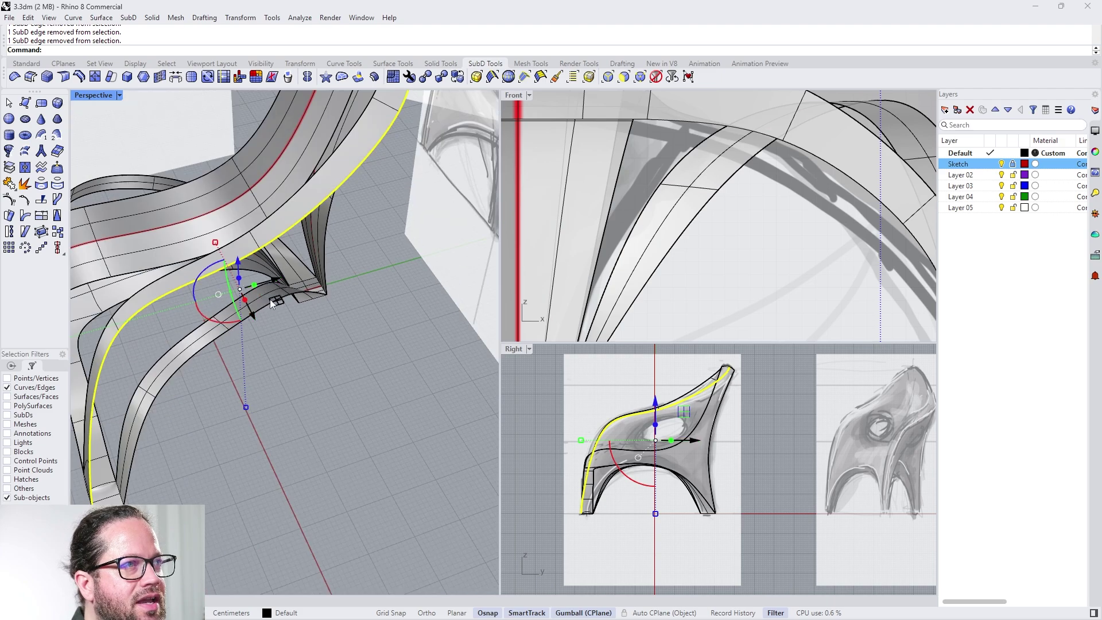
{"action": "left_click_drag", "start_coordinate": [251, 284], "coordinate": [302, 278]}
{"action": "scroll", "coordinate": [302, 278], "scroll_direction": "down", "scroll_amount": 7}
{"action": "mouse_move", "coordinate": [302, 282]}
{"action": "right_mouse_down"}
{"action": "mouse_move", "coordinate": [257, 299]}
{"action": "mouse_move", "coordinate": [271, 305]}
{"action": "right_mouse_up"}
{"action": "scroll", "coordinate": [304, 250], "scroll_direction": "up", "scroll_amount": 7}
{"action": "mouse_move", "coordinate": [304, 251]}
{"action": "right_mouse_down"}
{"action": "mouse_move", "coordinate": [206, 265]}
{"action": "mouse_move", "coordinate": [333, 236]}
{"action": "mouse_move", "coordinate": [333, 257]}
{"action": "mouse_move", "coordinate": [305, 275]}
{"action": "mouse_move", "coordinate": [321, 287]}
{"action": "right_mouse_up"}
{"action": "key", "text": "ctrl+z"}
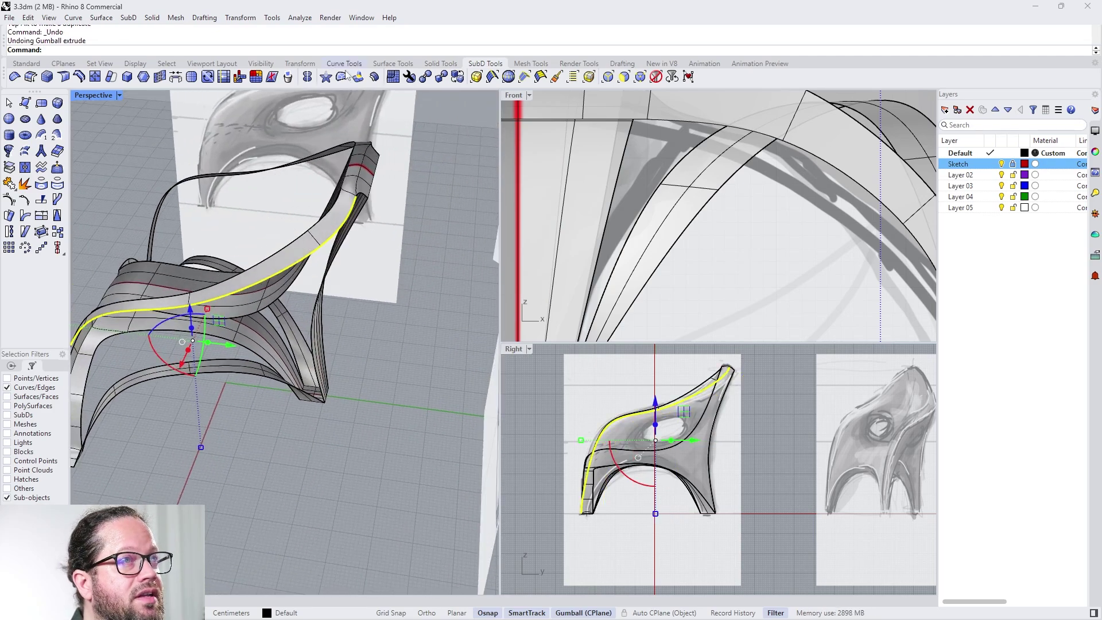
Step: Extrude the side band's selected outer edges as SubD faces with Basis UVN and Direction N
{"action": "left_click", "coordinate": [359, 77]}
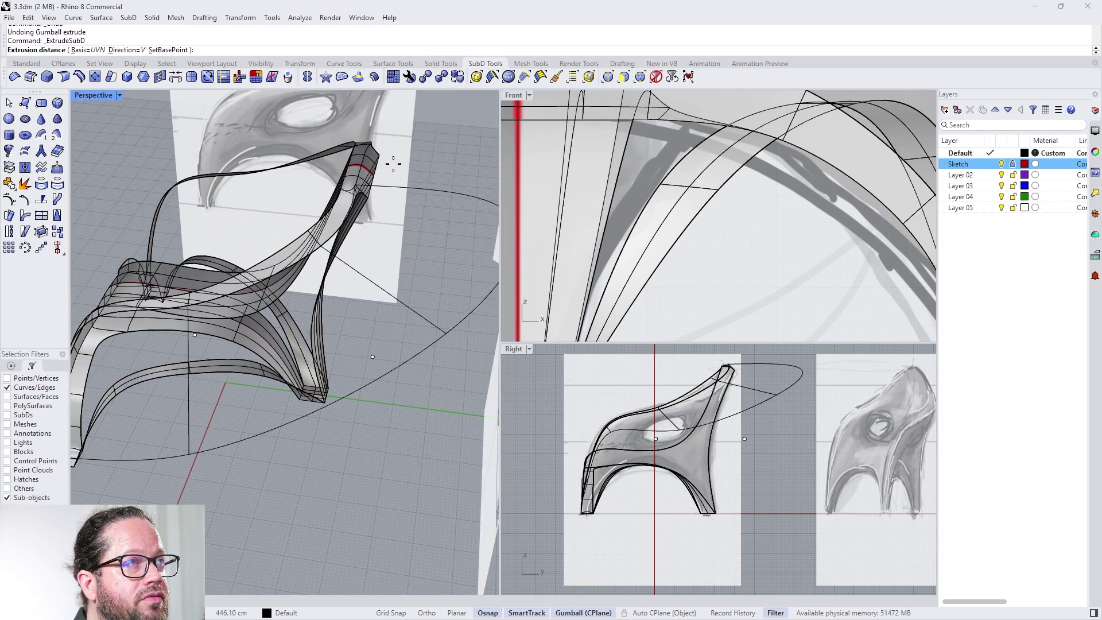
{"action": "mouse_move", "coordinate": [389, 165]}
{"action": "right_mouse_down"}
{"action": "mouse_move", "coordinate": [486, 134]}
{"action": "mouse_move", "coordinate": [401, 155]}
{"action": "right_mouse_up"}
{"action": "type", "text": "d"}
{"action": "key", "text": "Return"}
{"action": "type", "text": "n <V> ( Free V N ): N"}
{"action": "key", "text": "Return"}
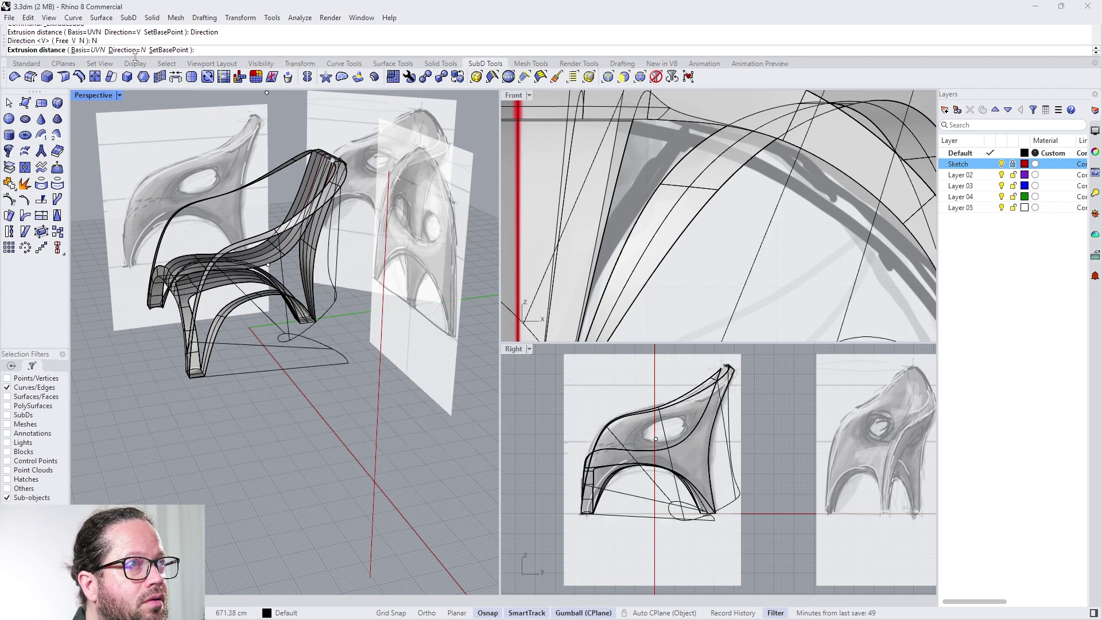
{"action": "right_click_drag", "start_coordinate": [353, 254], "coordinate": [327, 258]}
{"action": "scroll", "coordinate": [357, 227], "scroll_direction": "up", "scroll_amount": 4}
{"action": "right_click_drag", "start_coordinate": [287, 229], "coordinate": [172, 226]}
{"action": "right_click_drag", "start_coordinate": [333, 208], "coordinate": [367, 146]}
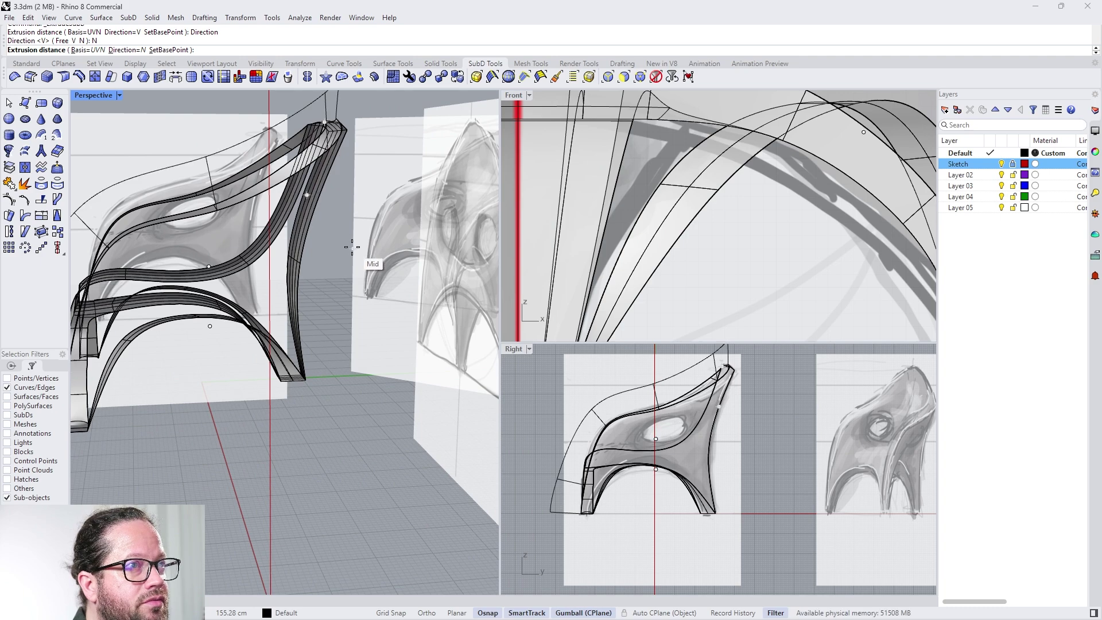
{"action": "right_click_drag", "start_coordinate": [337, 222], "coordinate": [421, 284]}
{"action": "scroll", "coordinate": [322, 236], "scroll_direction": "down", "scroll_amount": 4}
{"action": "key", "text": "Escape"}
Step: Stitch the new strip's loose upper vertex to the adjacent backrest vertex at their average location, using flat display for the pick and restoring smooth display
{"action": "scroll", "coordinate": [373, 304], "scroll_direction": "up", "scroll_amount": 10}
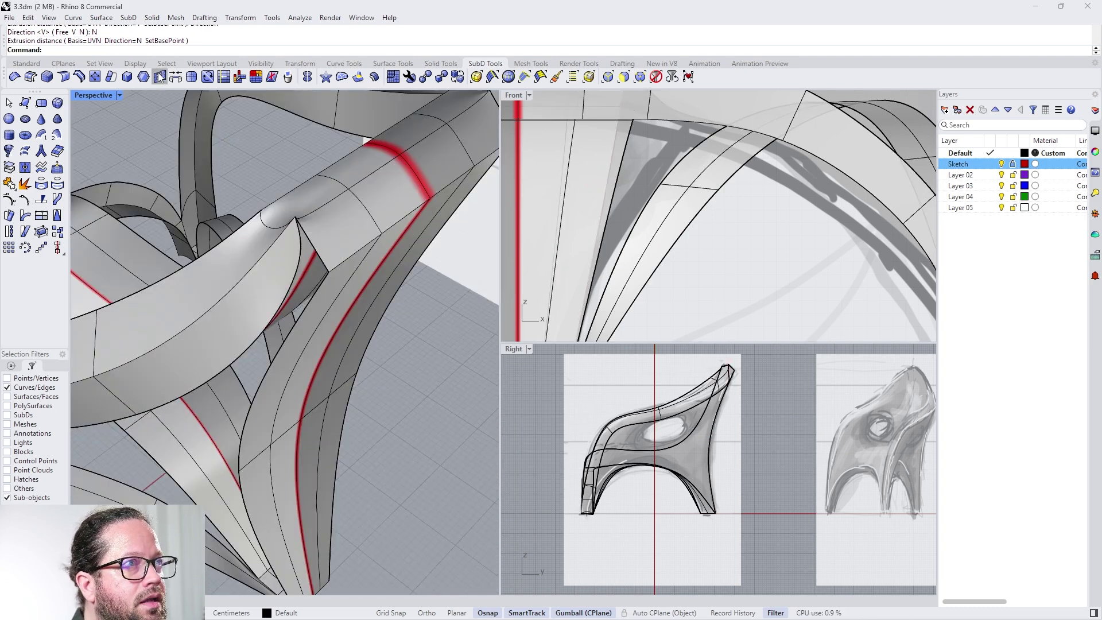
{"action": "left_click", "coordinate": [160, 77]}
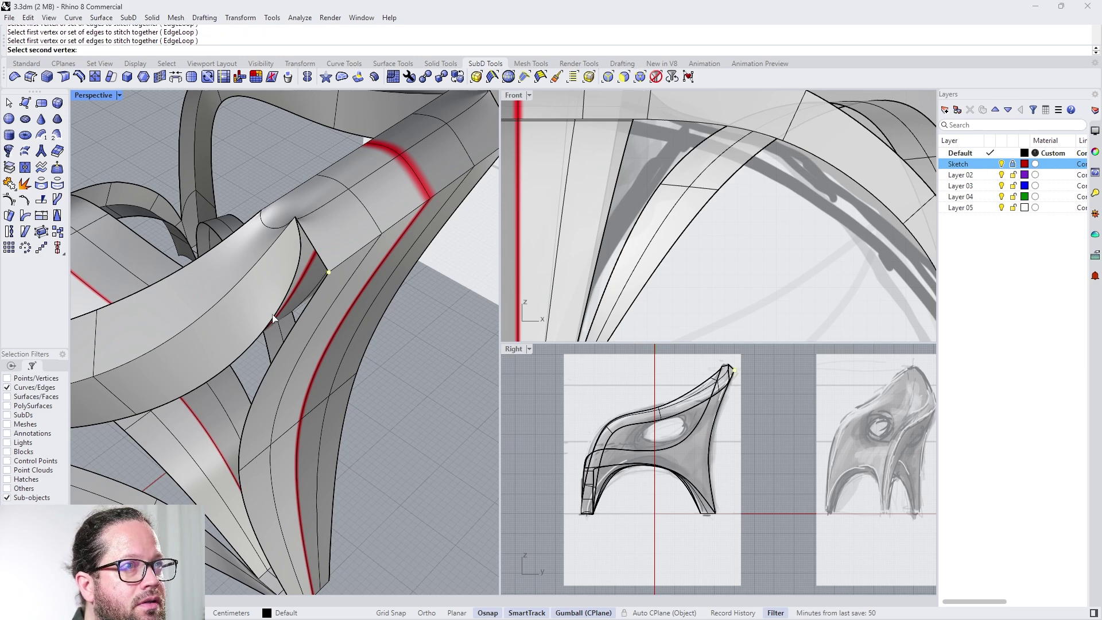
{"action": "key", "text": "Tab"}
{"action": "left_click", "coordinate": [315, 263]}
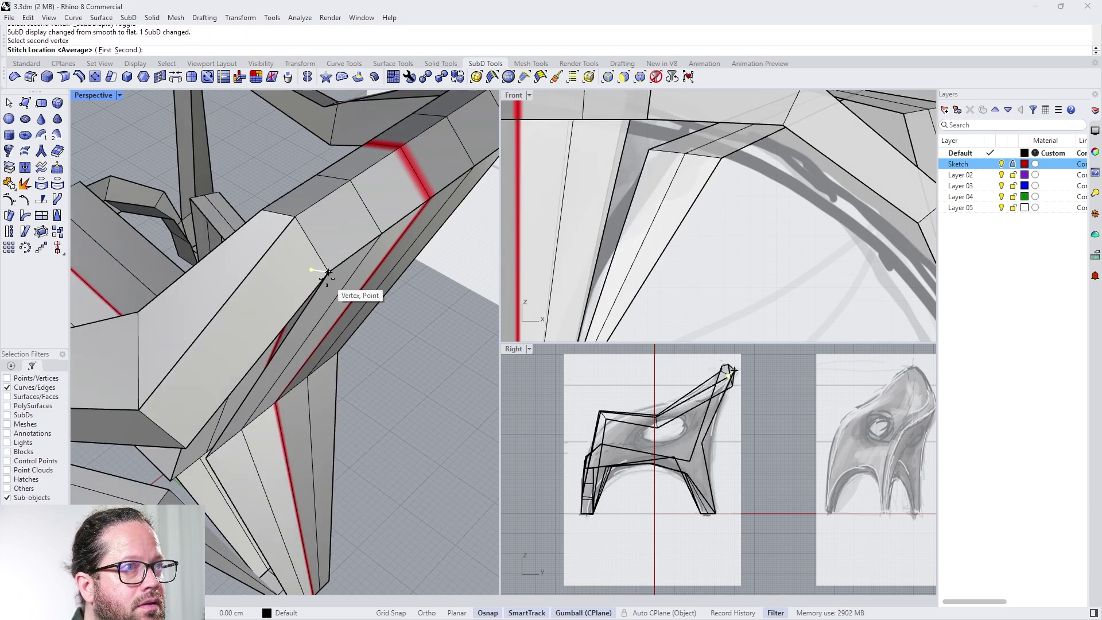
{"action": "right_click", "coordinate": [328, 272]}
{"action": "scroll", "coordinate": [332, 274], "scroll_direction": "down", "scroll_amount": 7}
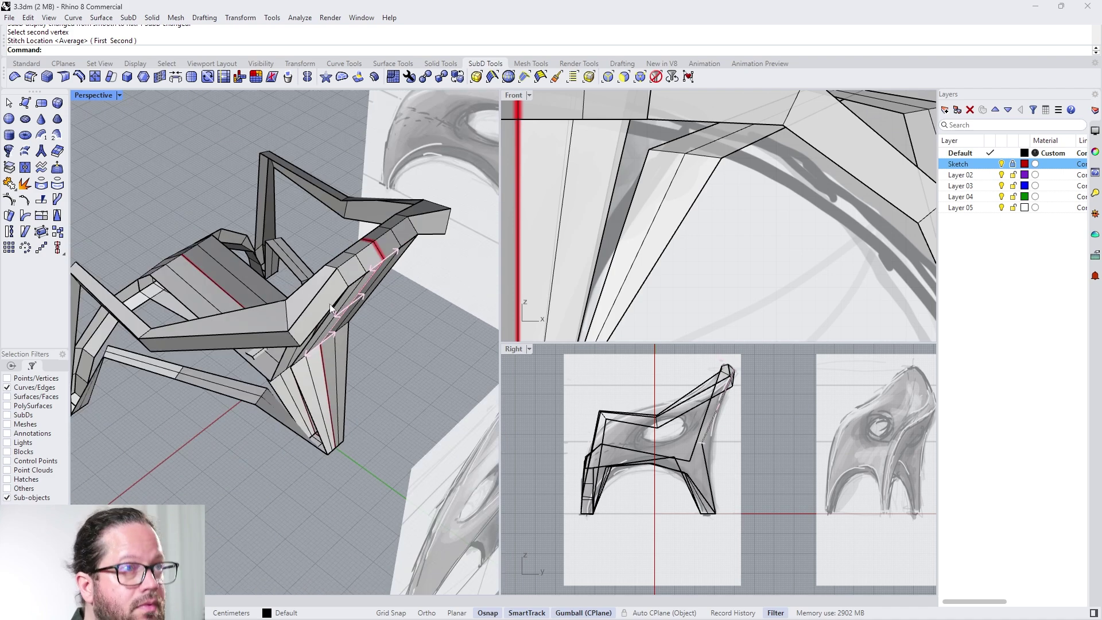
{"action": "key", "text": "Tab"}
{"action": "right_click_drag", "start_coordinate": [331, 274], "coordinate": [172, 414]}
{"action": "scroll", "coordinate": [191, 402], "scroll_direction": "up", "scroll_amount": 6}
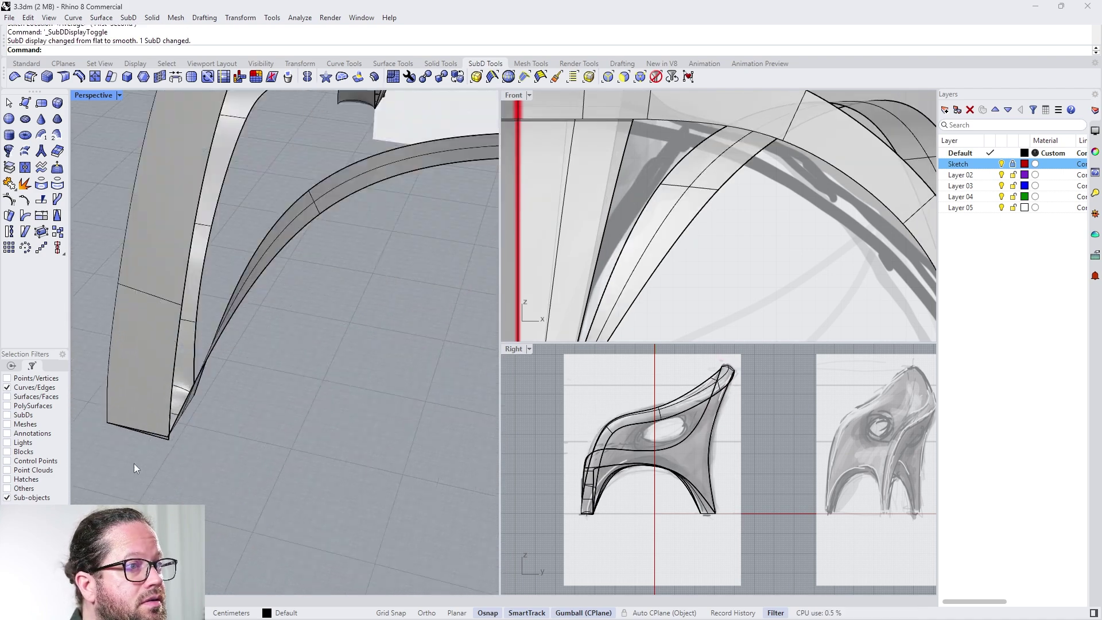
{"action": "right_click", "coordinate": [200, 401]}
{"action": "left_click", "coordinate": [184, 398]}
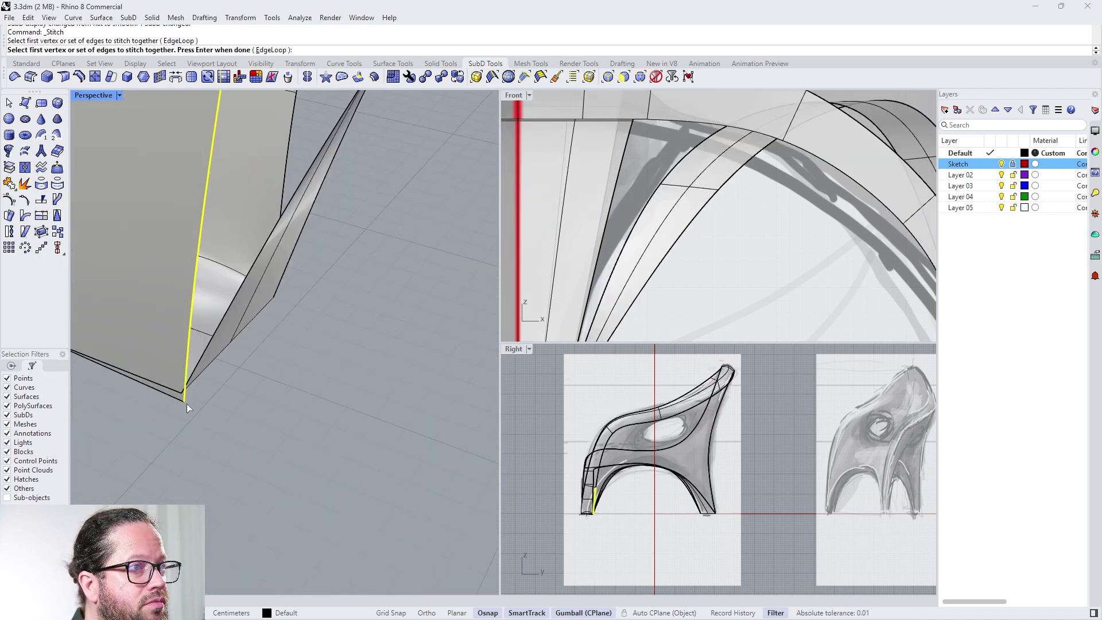
{"action": "key", "text": "Escape"}
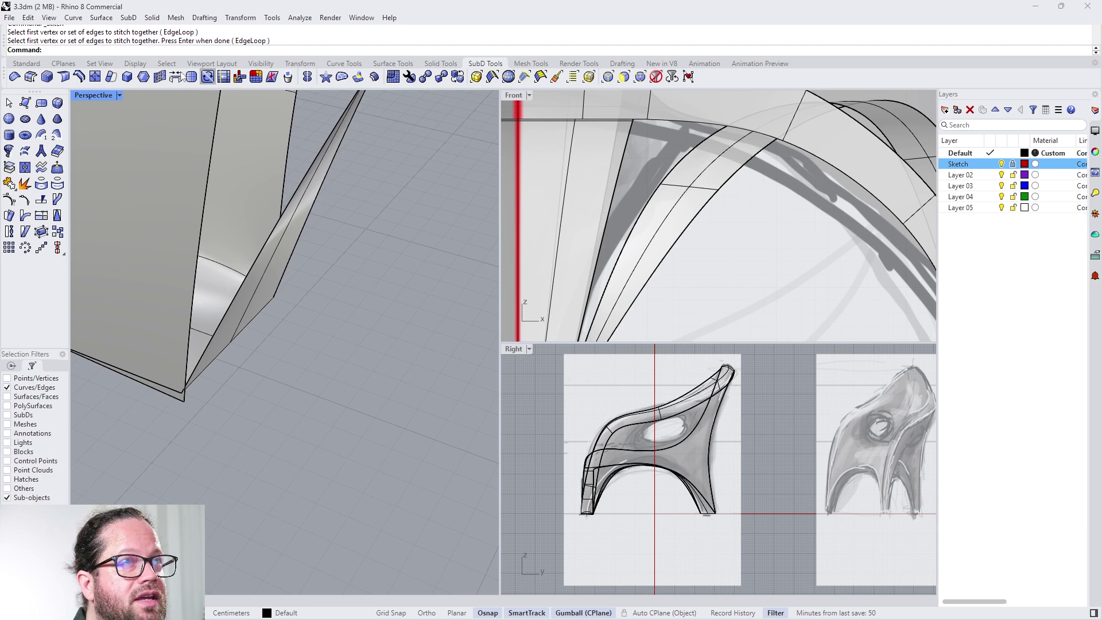
{"action": "left_click", "coordinate": [160, 77]}
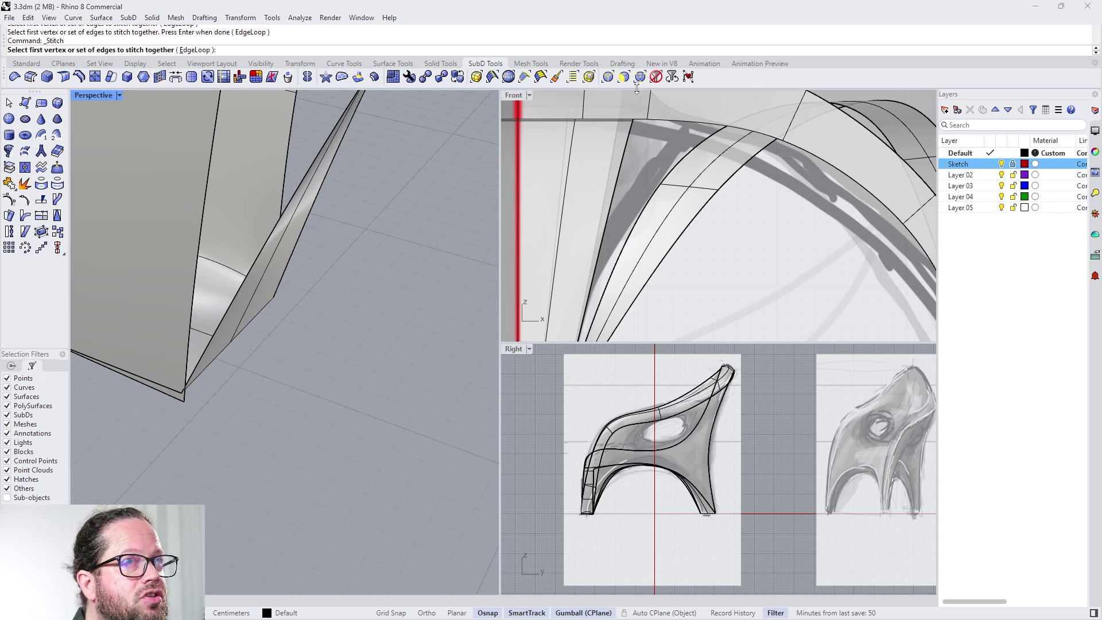
{"action": "left_click", "coordinate": [184, 397]}
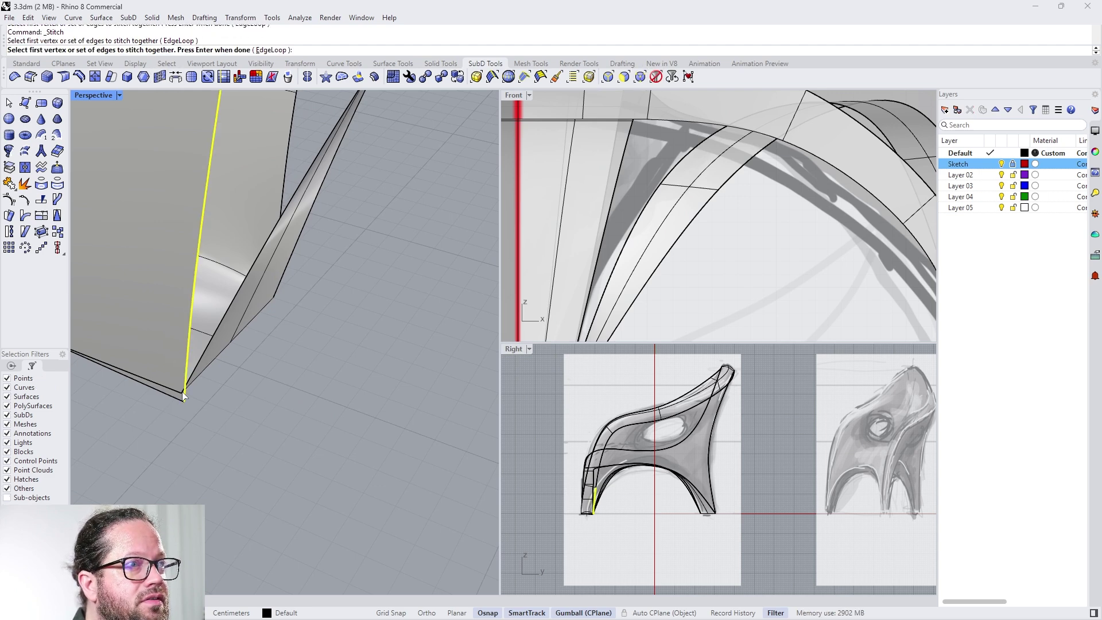
{"action": "key", "text": "Escape"}
Step: Restrict selection to vertices and stitch the two neighbouring corner vertices at the front foot's base, using the First location
{"action": "left_click", "coordinate": [642, 78]}
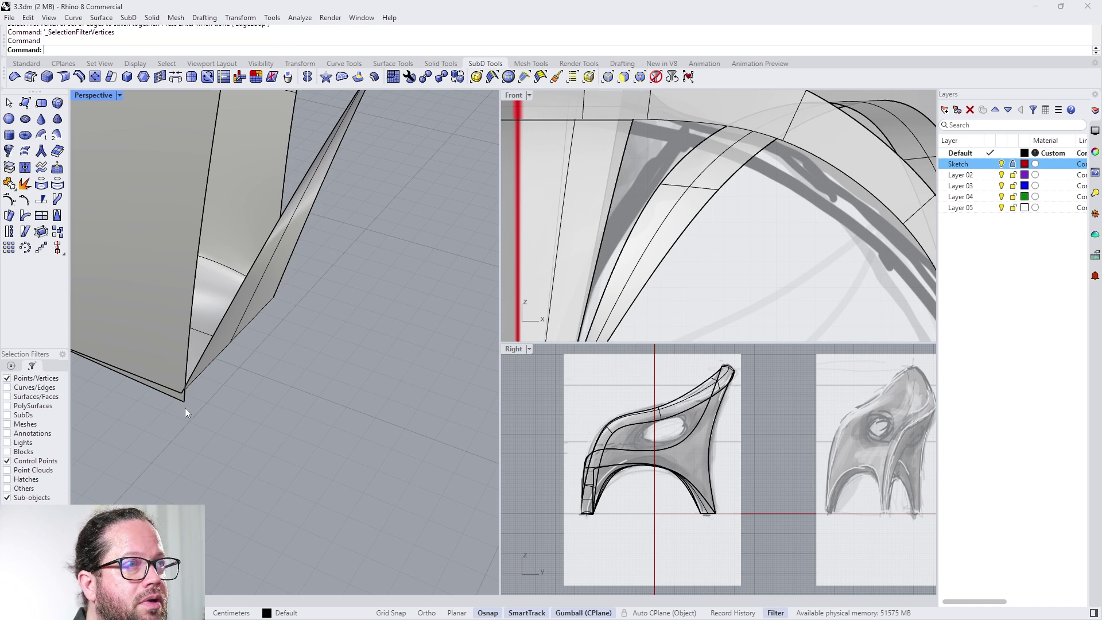
{"action": "left_click", "coordinate": [180, 393]}
{"action": "left_click", "coordinate": [127, 78]}
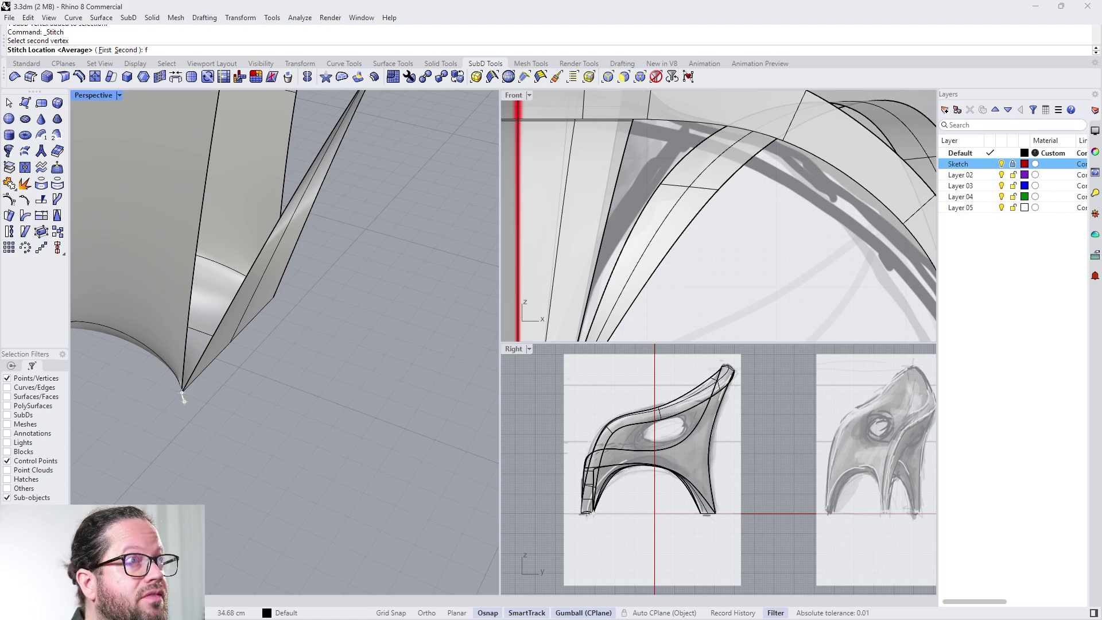
{"action": "key", "text": "Return"}
Step: Switch the selection filter to edges and crease the curved bottom edge of the front foot
{"action": "scroll", "coordinate": [292, 379], "scroll_direction": "down", "scroll_amount": 6}
{"action": "right_click_drag", "start_coordinate": [260, 386], "coordinate": [288, 384]}
{"action": "scroll", "coordinate": [326, 360], "scroll_direction": "up", "scroll_amount": 6}
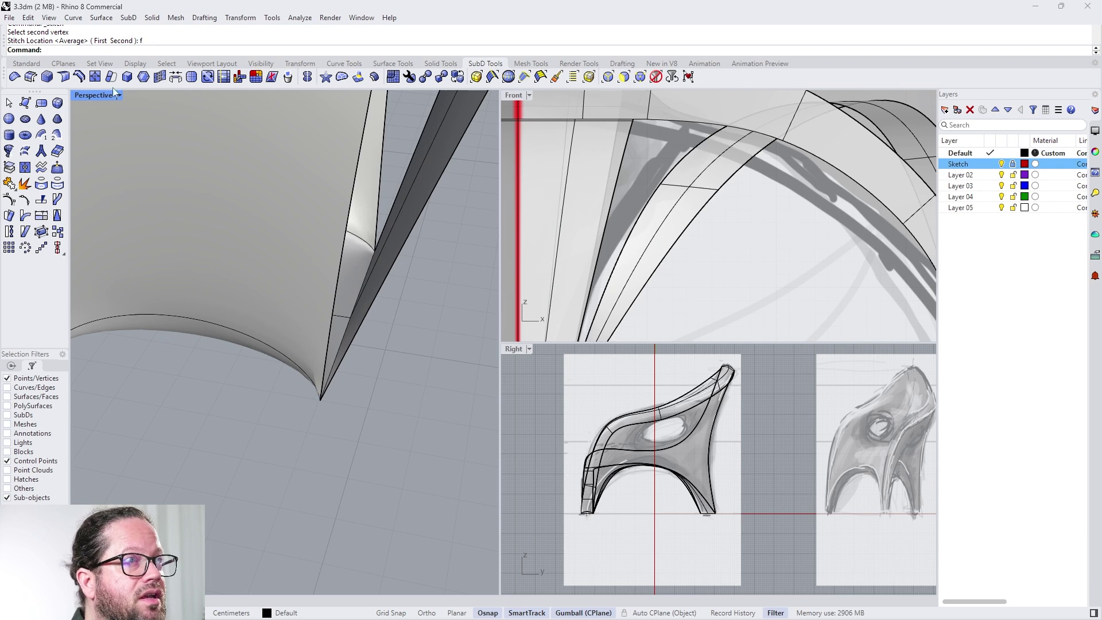
{"action": "left_click", "coordinate": [64, 78]}
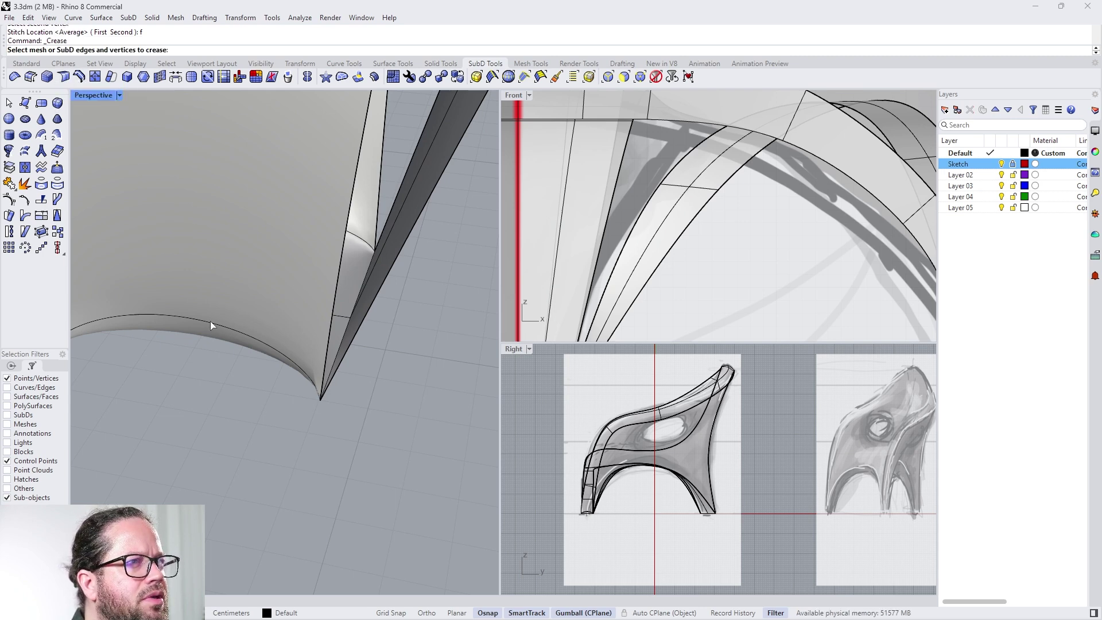
{"action": "key", "text": "Escape"}
{"action": "key", "text": "F2"}
{"action": "left_click", "coordinate": [195, 318]}
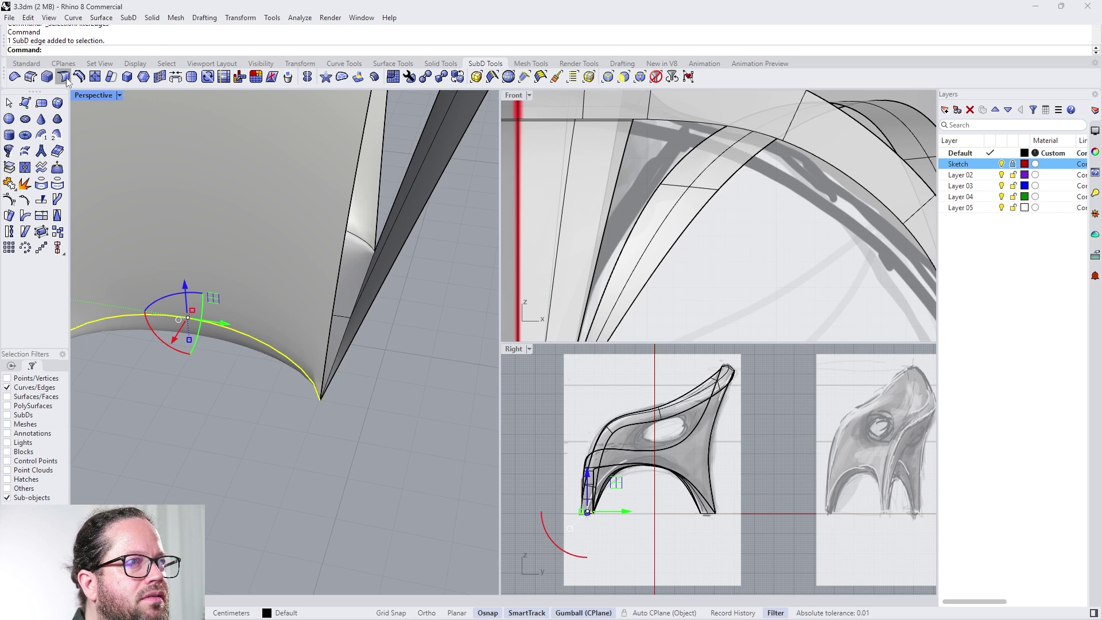
{"action": "left_click", "coordinate": [64, 77]}
{"action": "right_click_drag", "start_coordinate": [301, 340], "coordinate": [91, 394]}
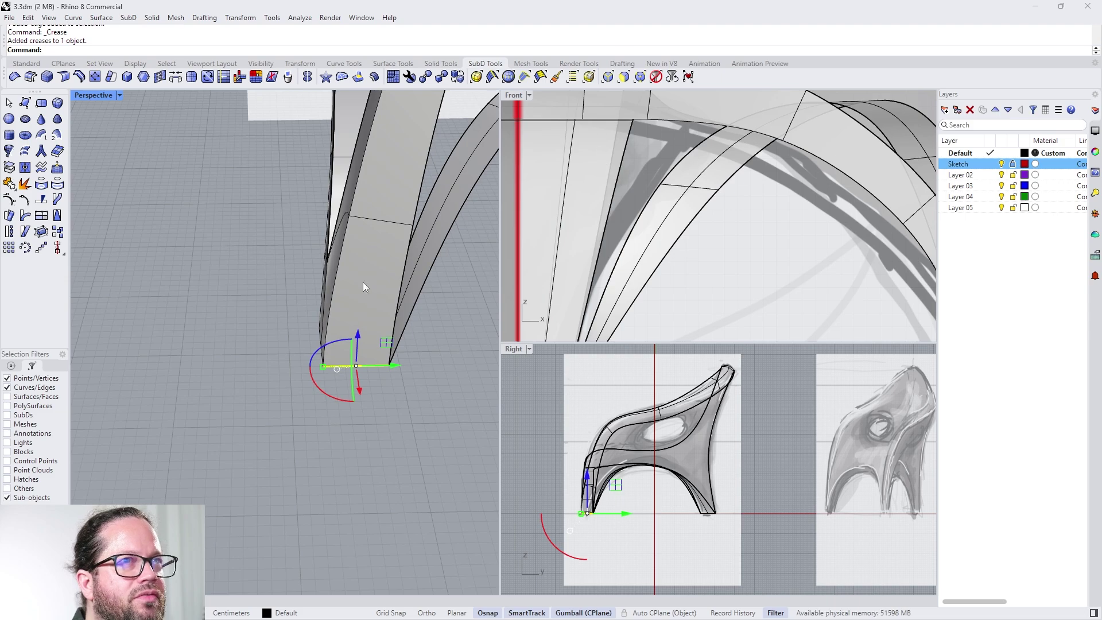
{"action": "scroll", "coordinate": [294, 426], "scroll_direction": "down", "scroll_amount": 6}
{"action": "mouse_move", "coordinate": [363, 283]}
{"action": "right_mouse_down"}
{"action": "mouse_move", "coordinate": [294, 426]}
{"action": "mouse_move", "coordinate": [380, 368]}
{"action": "mouse_move", "coordinate": [287, 405]}
{"action": "mouse_move", "coordinate": [293, 394]}
{"action": "mouse_move", "coordinate": [421, 383]}
{"action": "mouse_move", "coordinate": [436, 327]}
{"action": "mouse_move", "coordinate": [274, 406]}
{"action": "mouse_move", "coordinate": [520, 340]}
{"action": "right_mouse_up"}
{"action": "scroll", "coordinate": [346, 381], "scroll_direction": "up", "scroll_amount": 6}
{"action": "scroll", "coordinate": [274, 406], "scroll_direction": "down", "scroll_amount": 4}
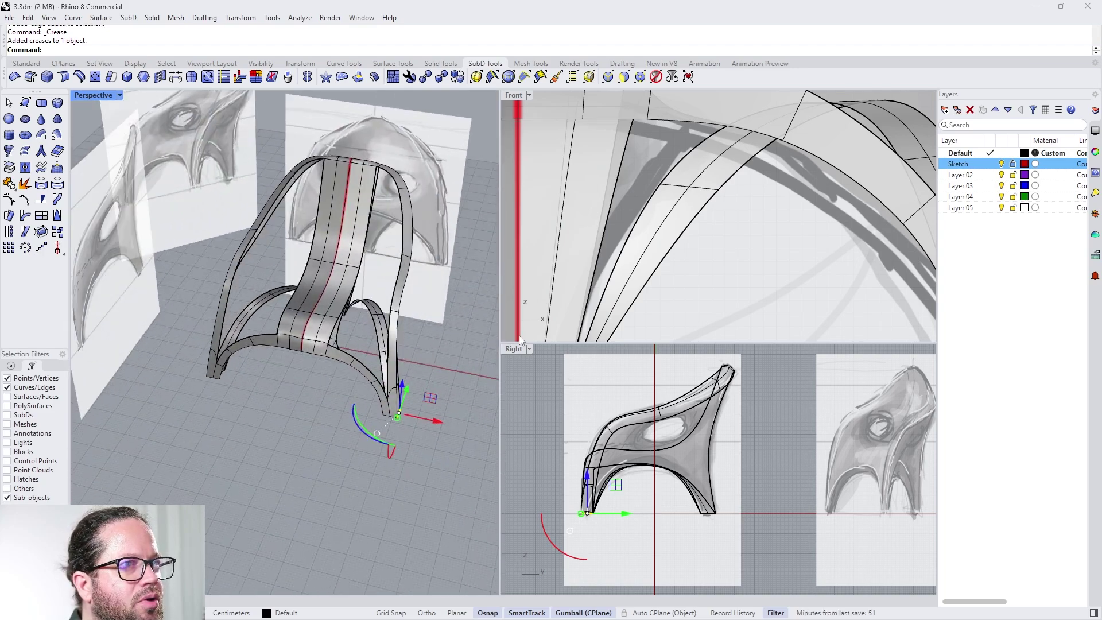